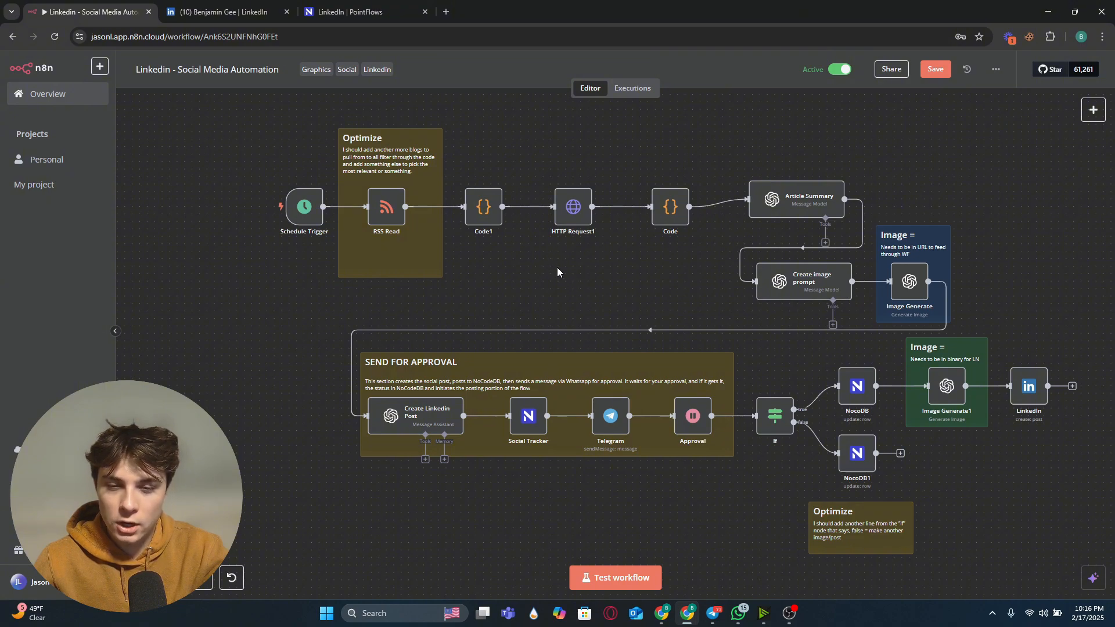
left_click_drag(620, 284, 587, 288)
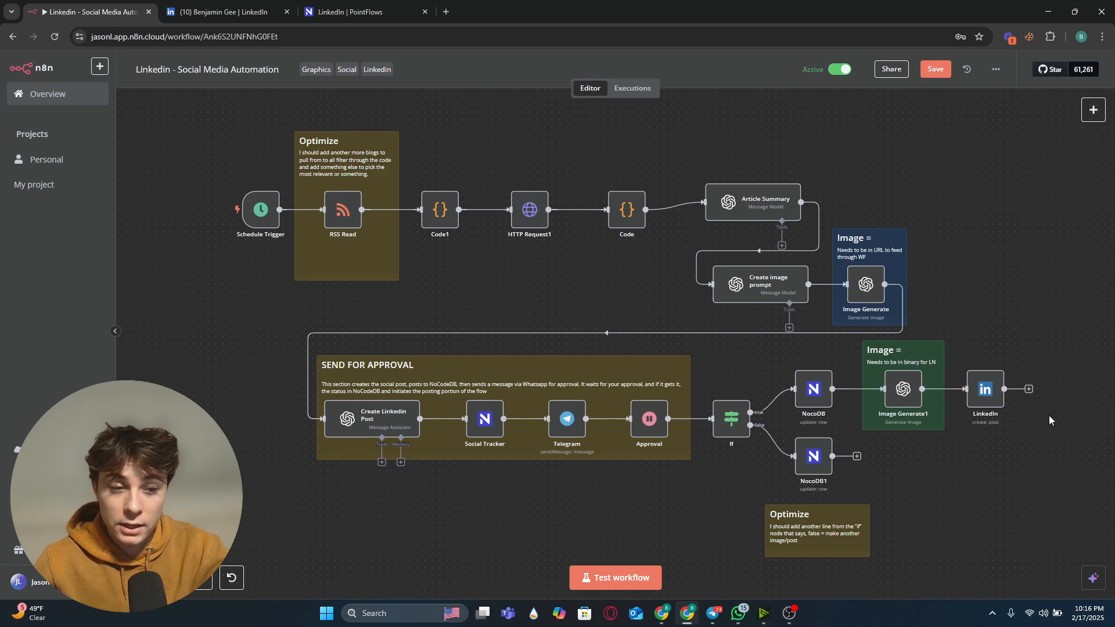
mouse_move(1044, 434)
left_mouse_down()
mouse_move(988, 418)
mouse_move(1039, 438)
left_mouse_up()
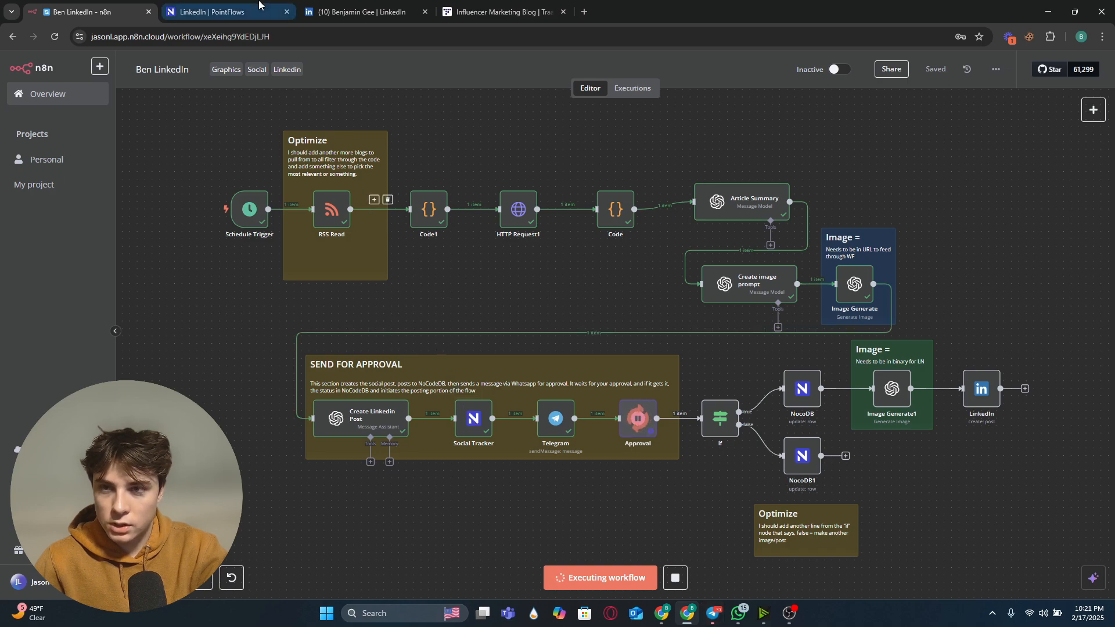
Step: Check the records in the NocoDB LinkedIn table, then return to the workflow
left_click(215, 11)
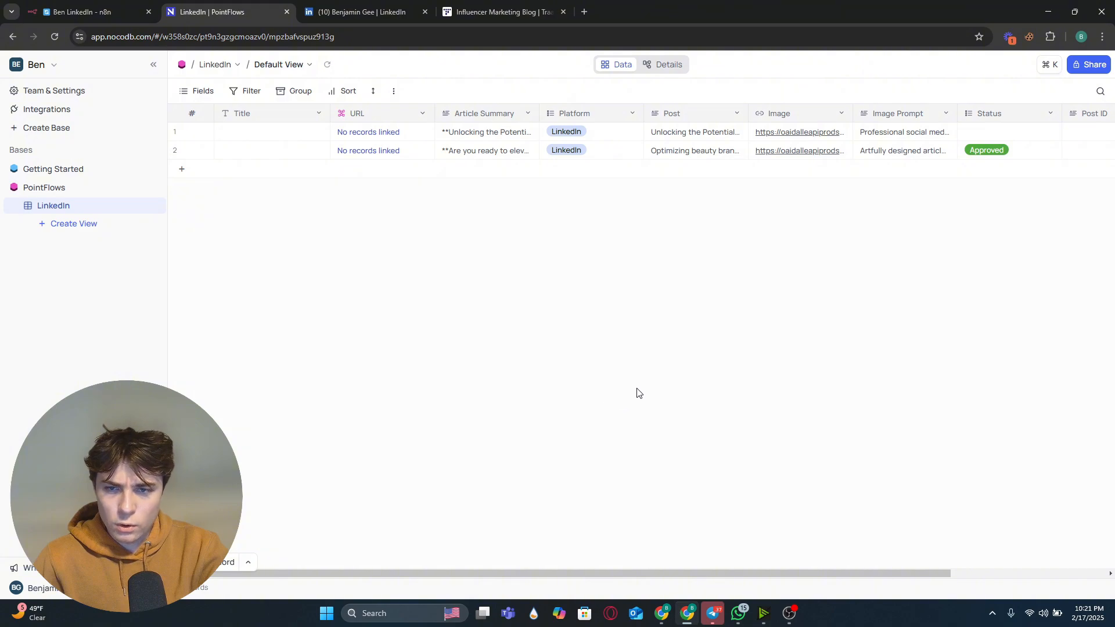
left_click_drag(555, 573, 525, 548)
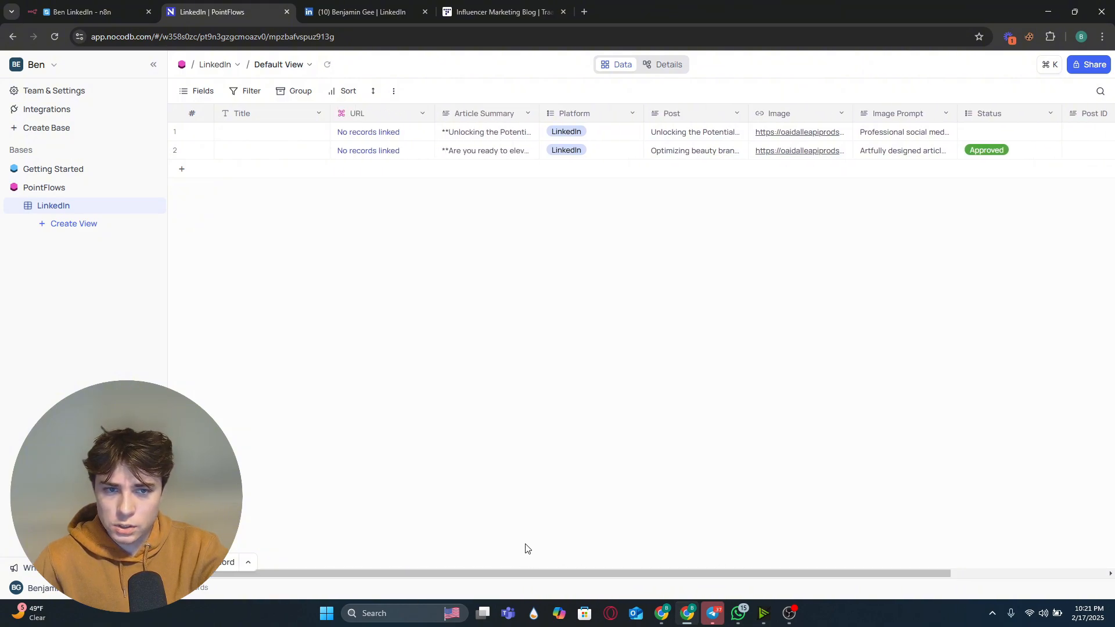
left_click(87, 8)
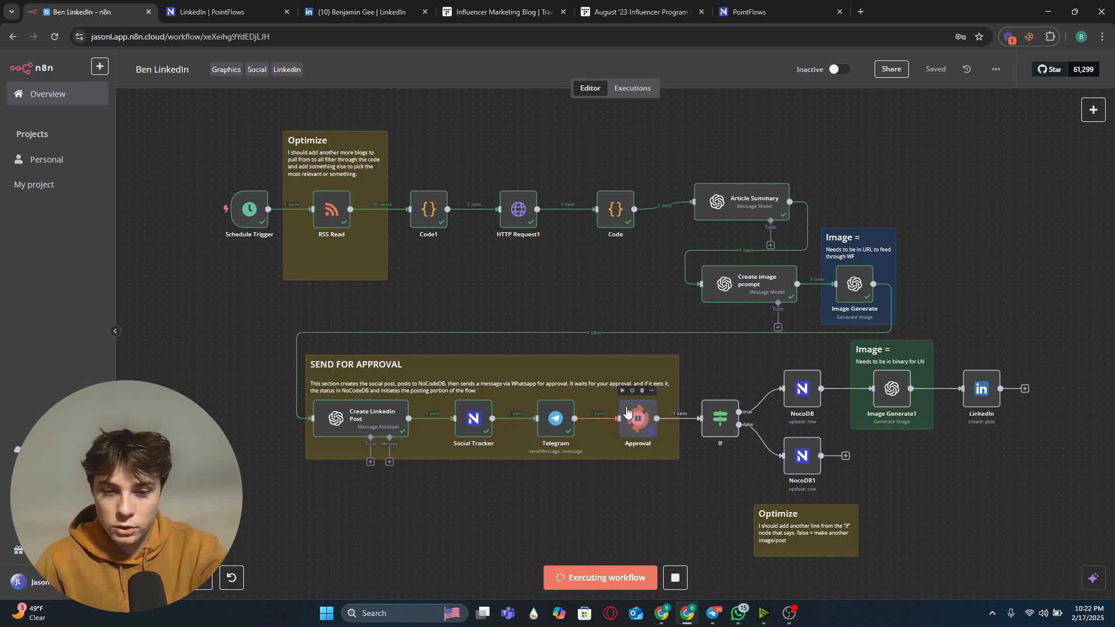
Step: Open the generated image link and the source article link from the Telegram approval message
left_click(712, 613)
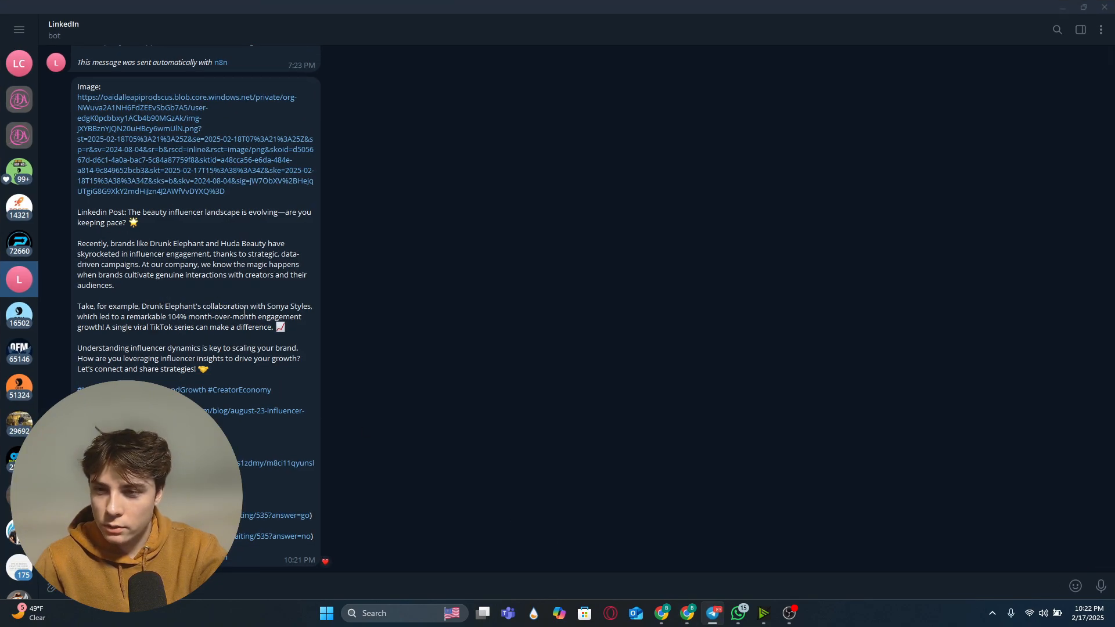
left_click(139, 131)
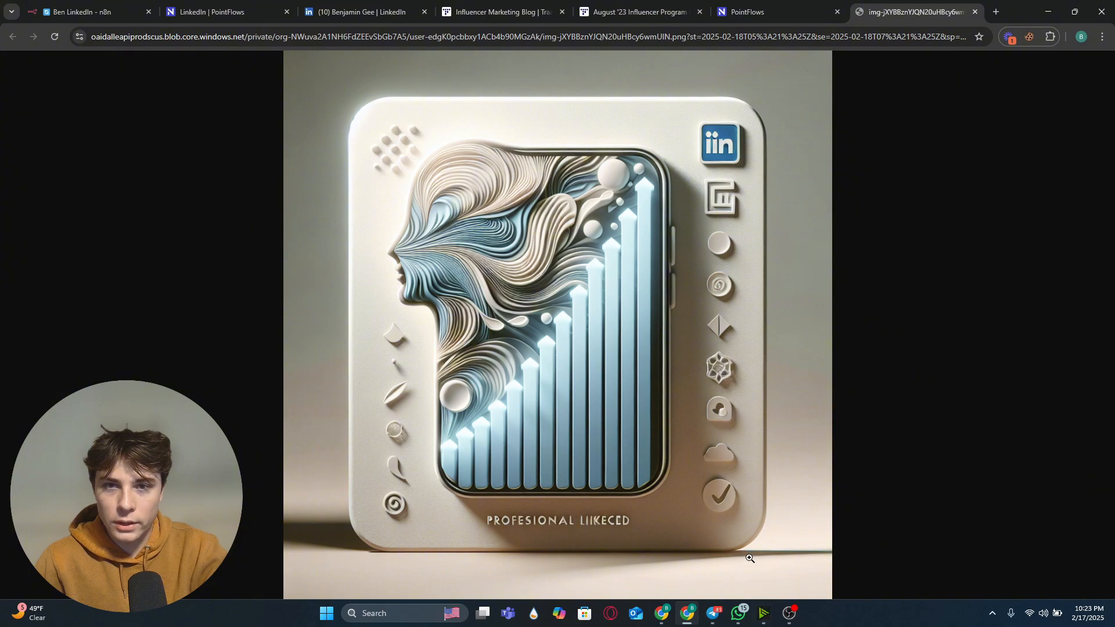
left_click(713, 613)
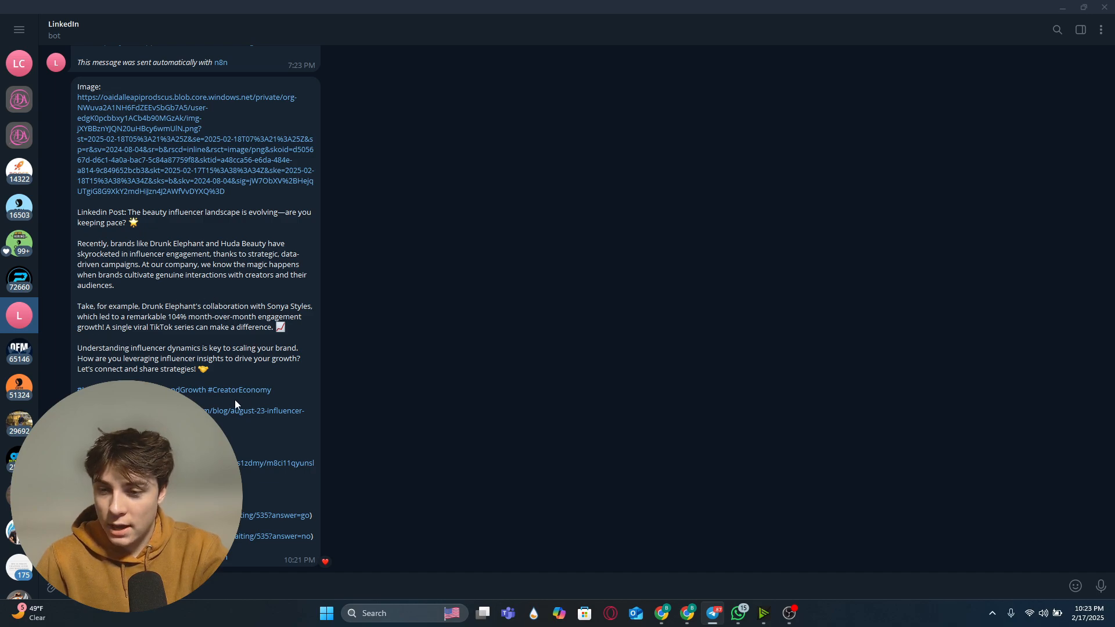
left_click(174, 410)
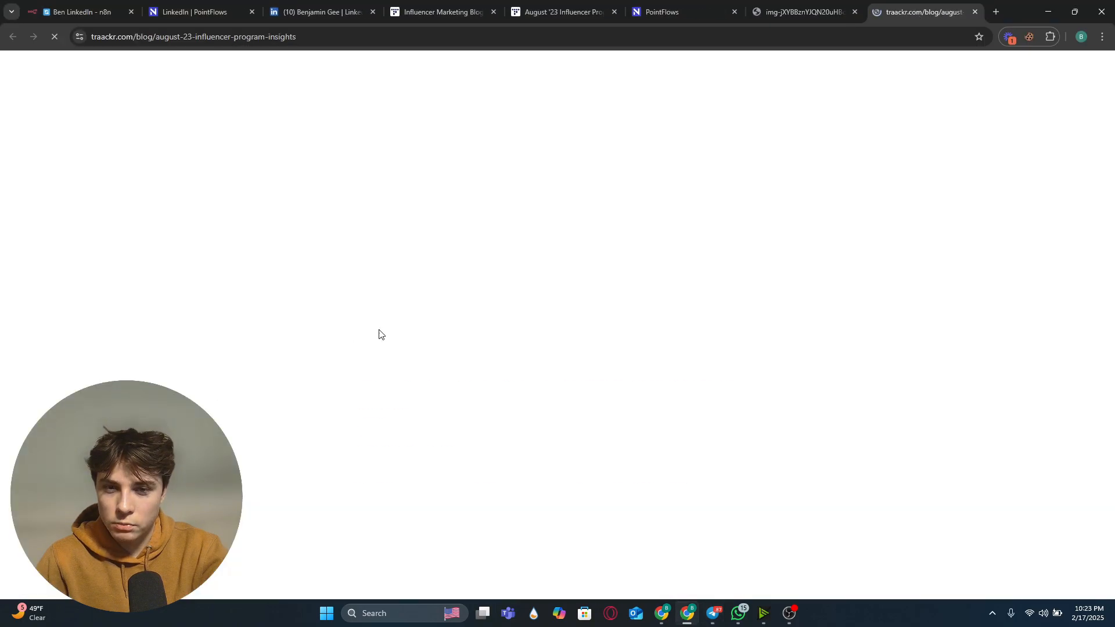
scroll(408, 219, "down", 10)
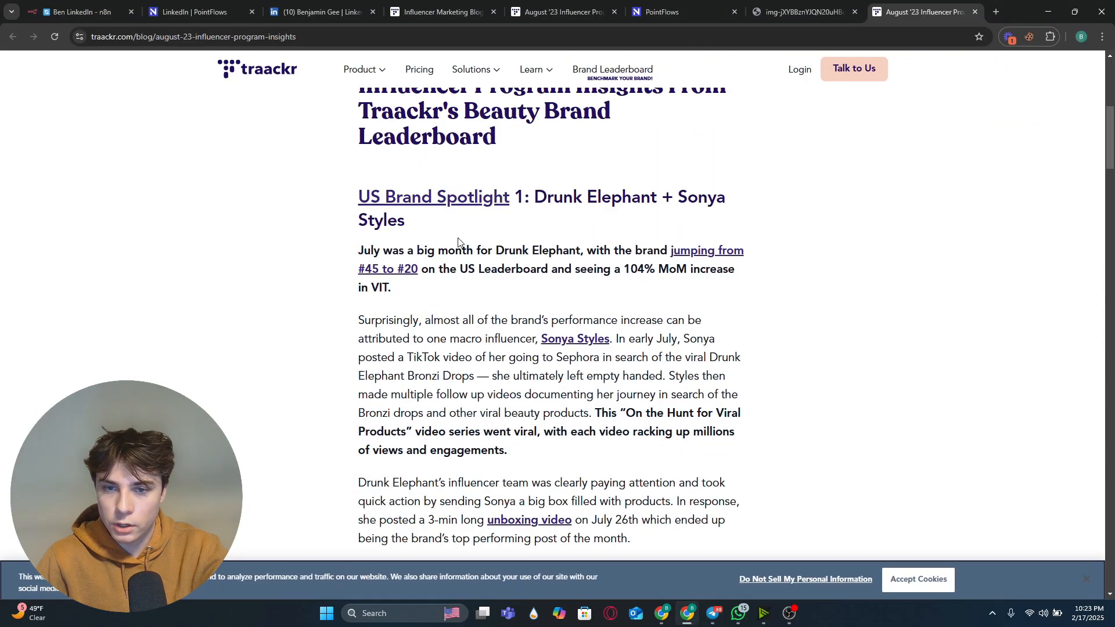
Step: Open the NocoDB link from the Telegram message and inspect the new post row in the PointFlows LinkedIn table
left_click(718, 614)
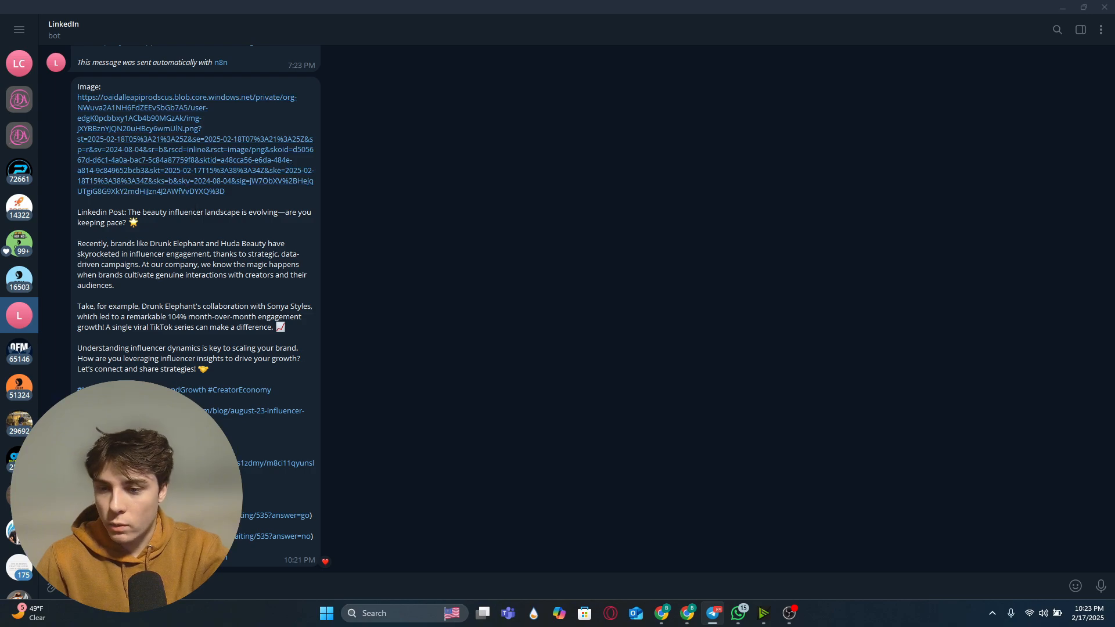
left_click(274, 463)
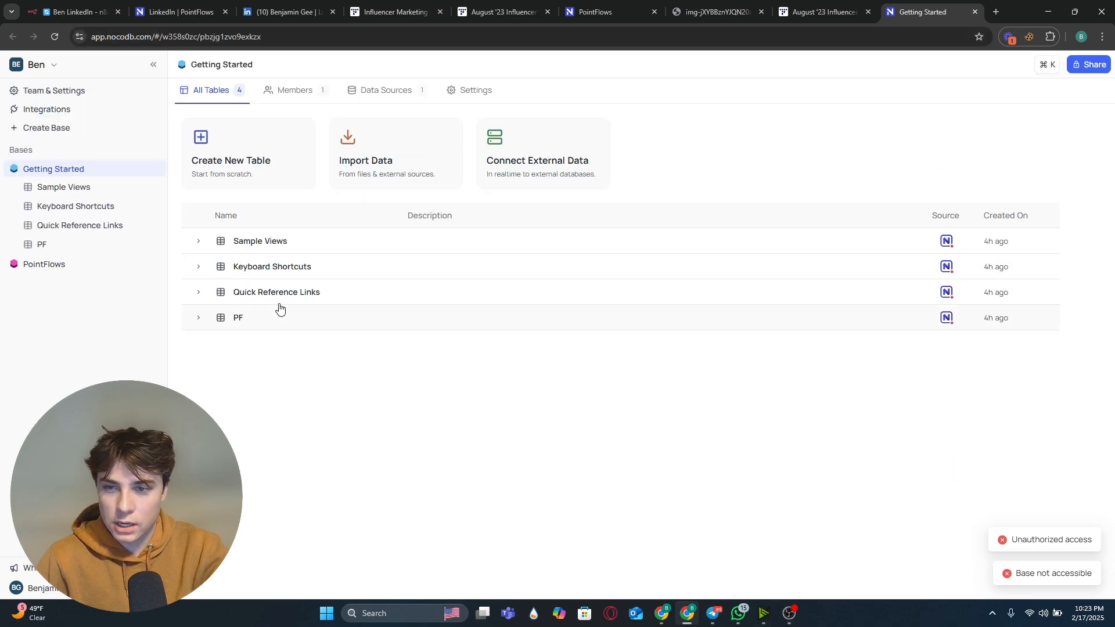
left_click(91, 265)
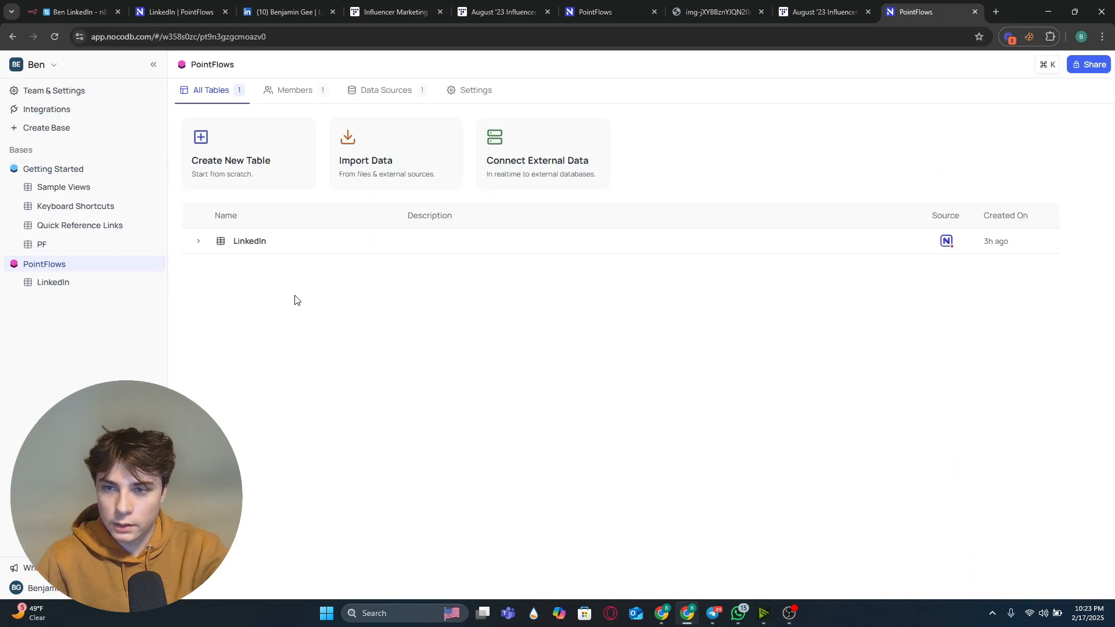
left_click(262, 247)
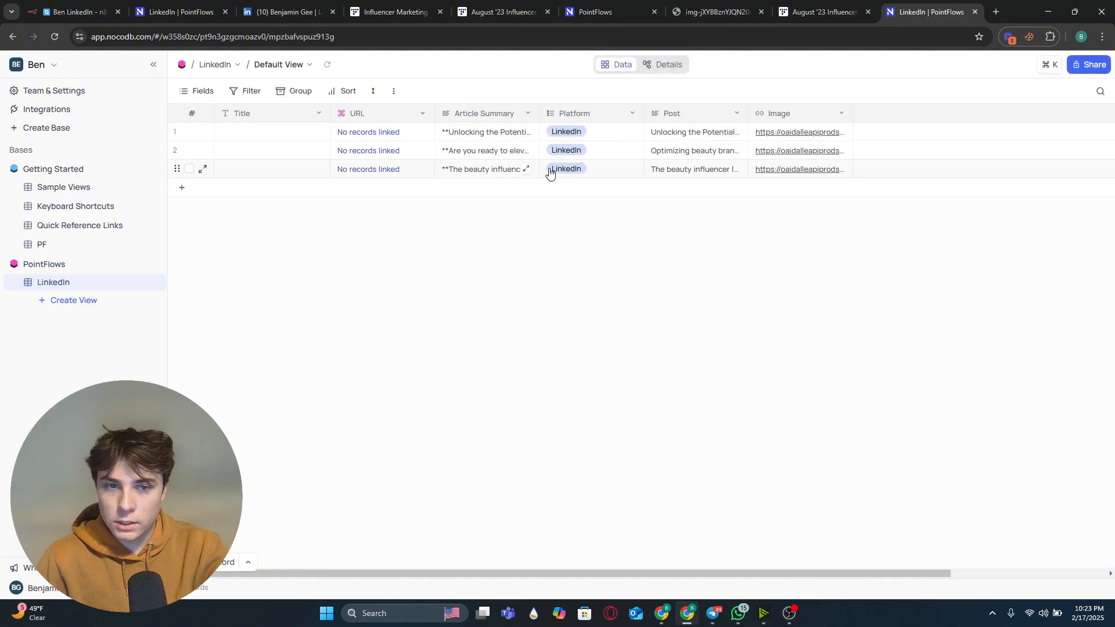
left_click(697, 173)
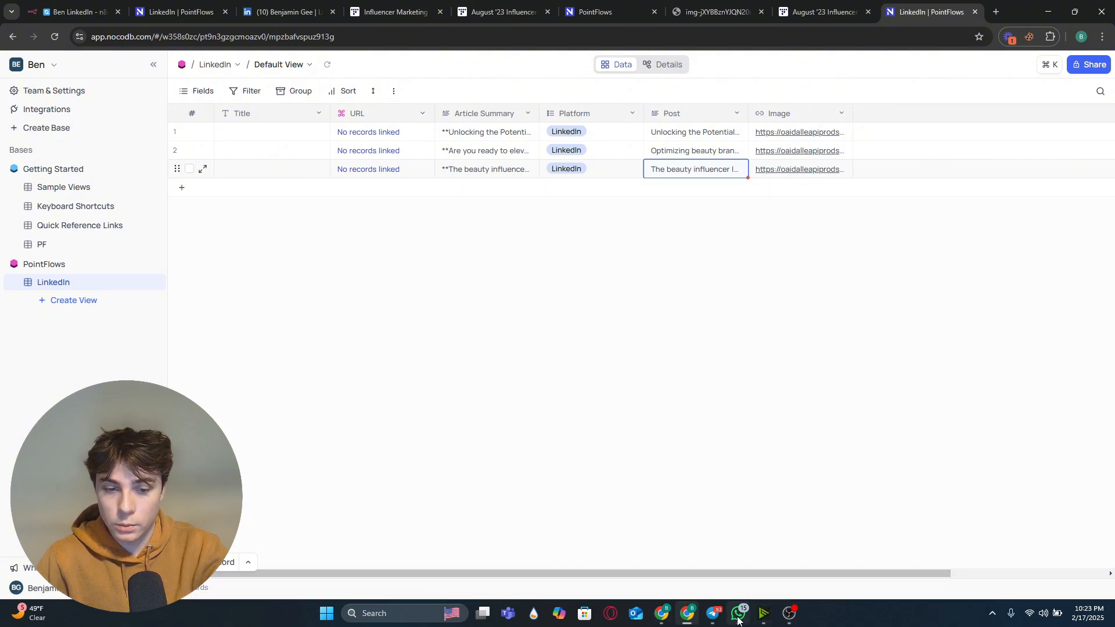
Step: Approve the post through the go link in the Telegram message and follow the workflow continuing in n8n
left_click(715, 615)
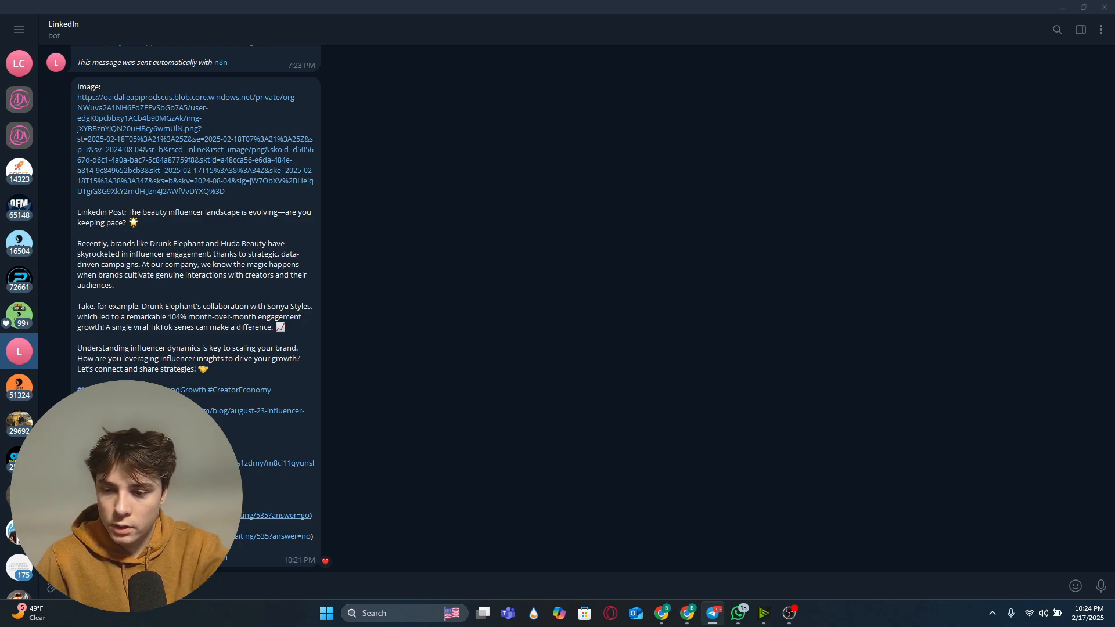
left_click(230, 515)
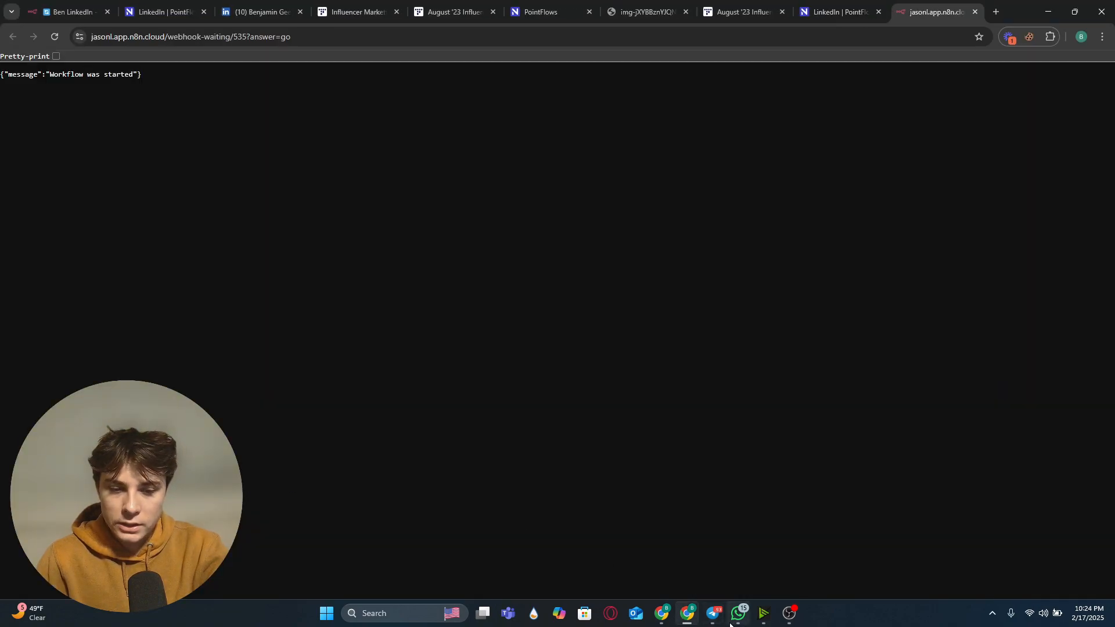
left_click(69, 12)
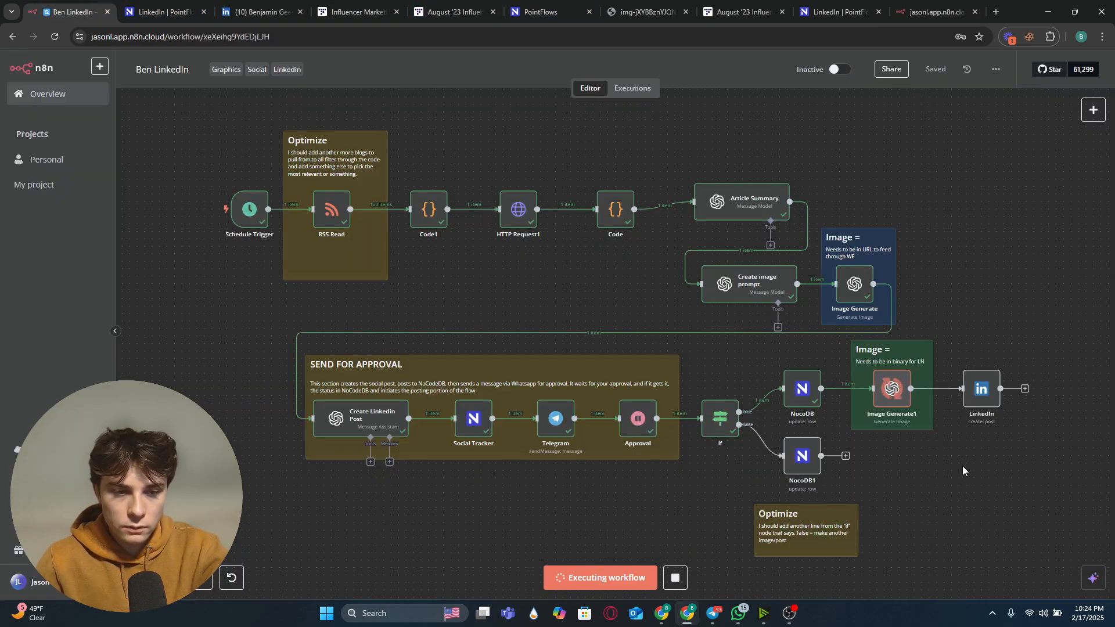
left_click_drag(962, 466, 714, 436)
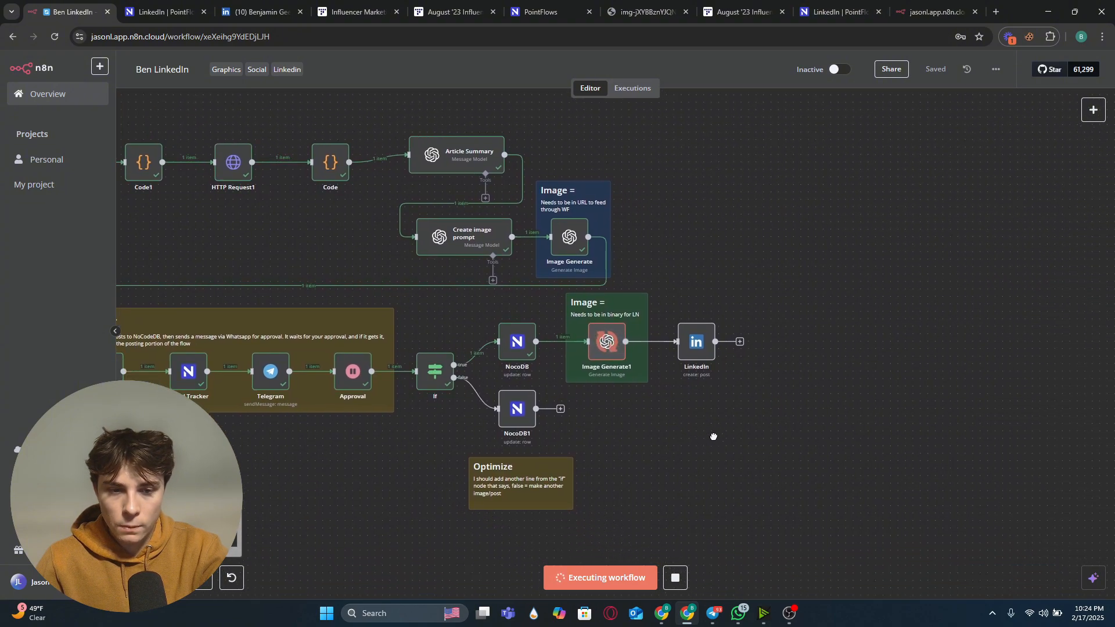
Step: Review the published post and its full text on the LinkedIn profile
left_click(212, 6)
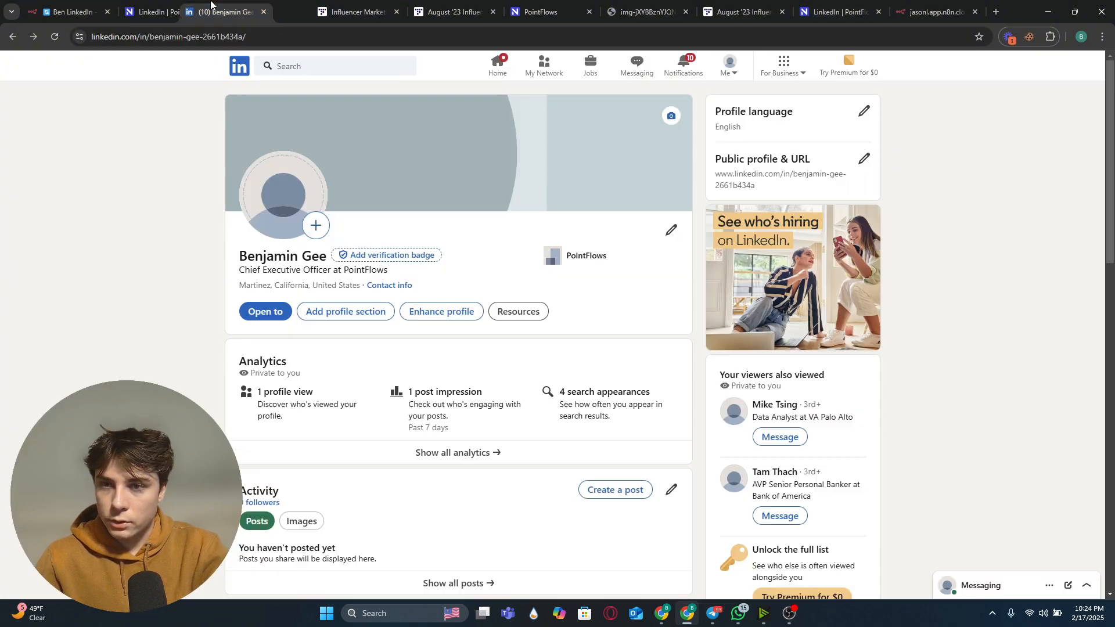
left_click_drag(212, 6, 163, 7)
scroll(373, 256, "down", 3)
scroll(370, 271, "up", 2)
left_click(70, 9)
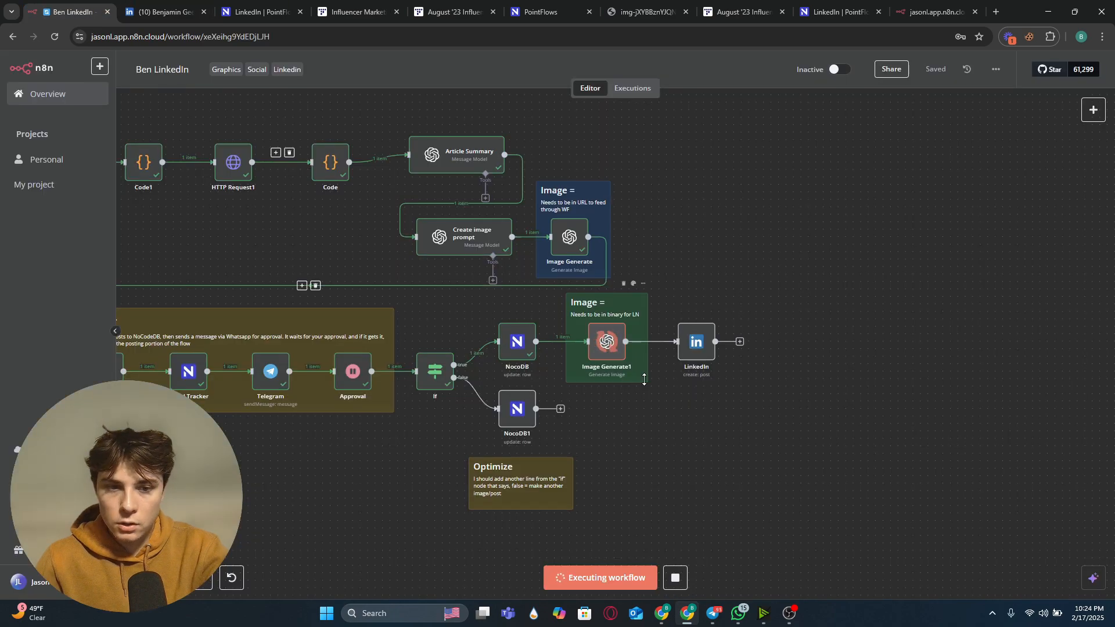
key("ctrl+Tab")
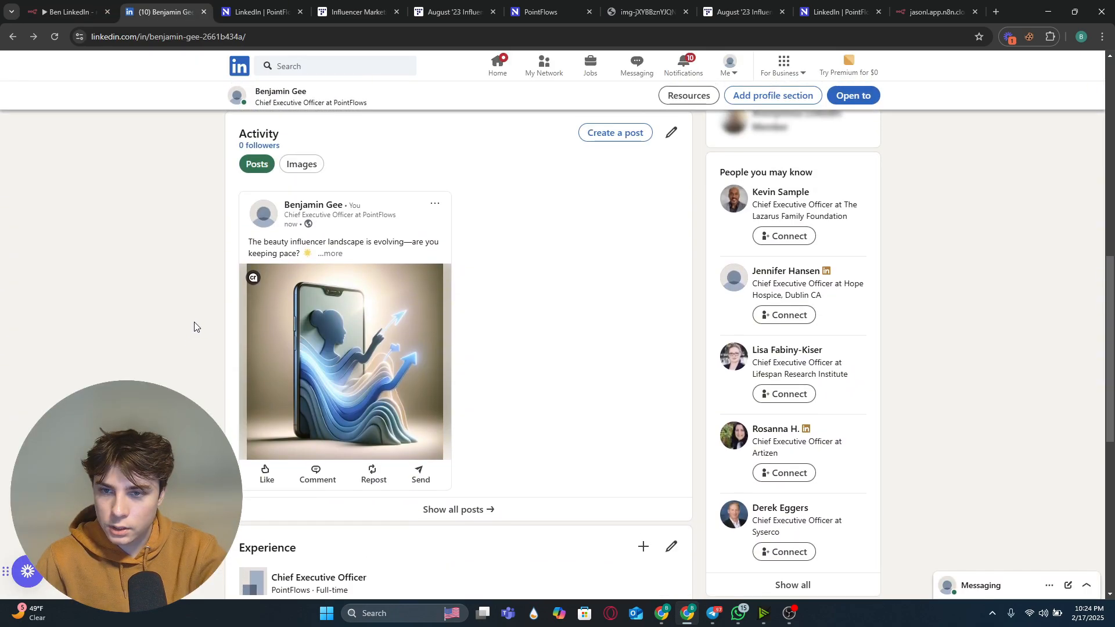
left_click(330, 255)
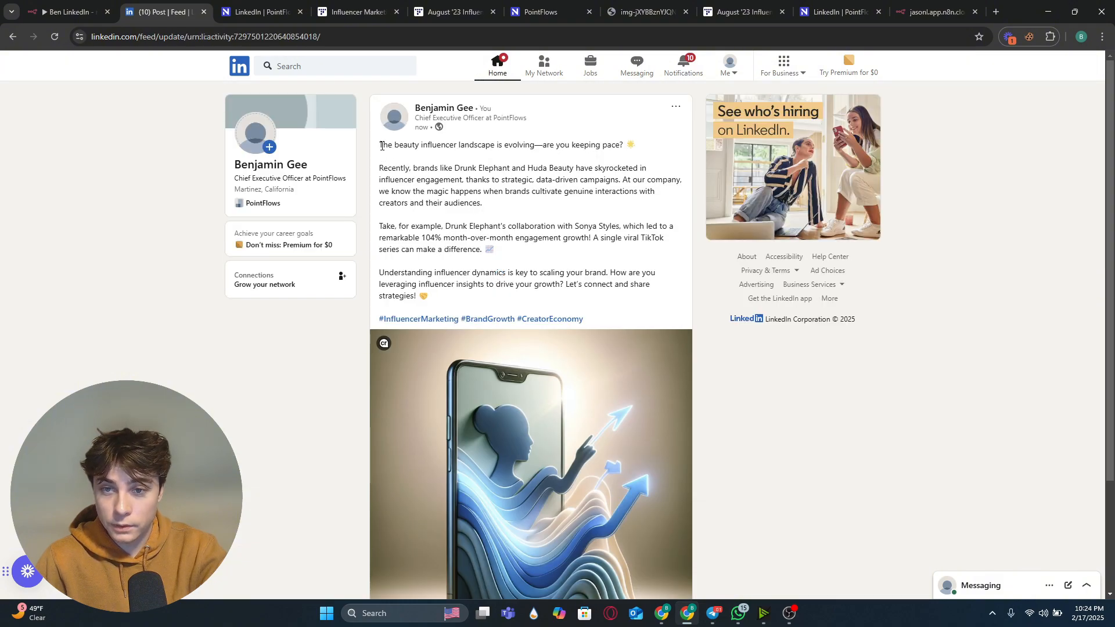
left_click_drag(381, 146, 598, 155)
left_click(494, 192)
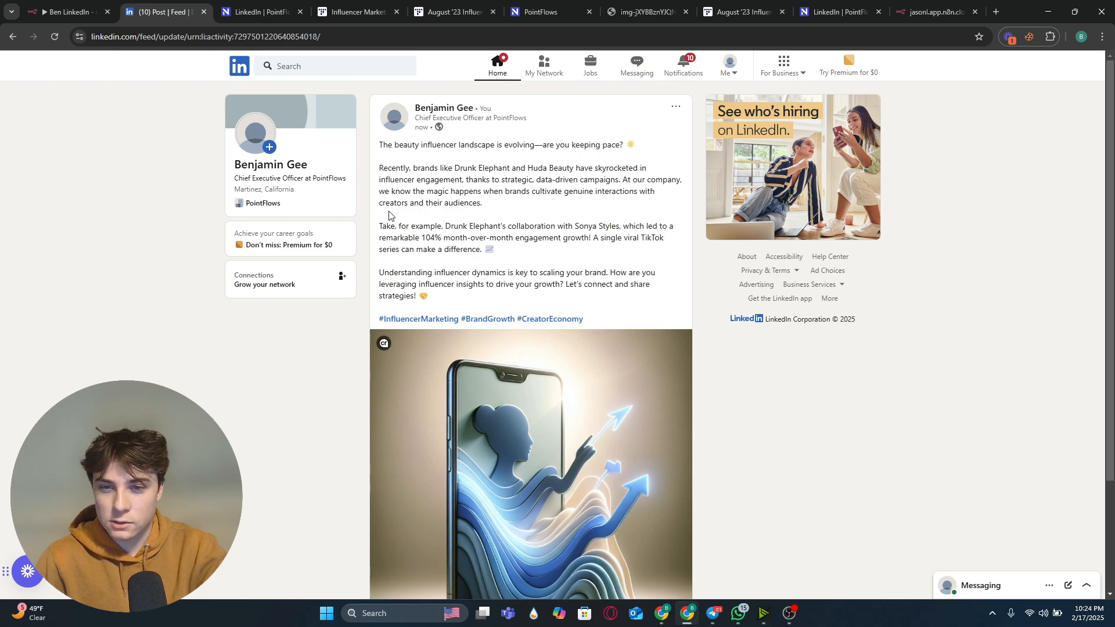
scroll(490, 321, "down", 2)
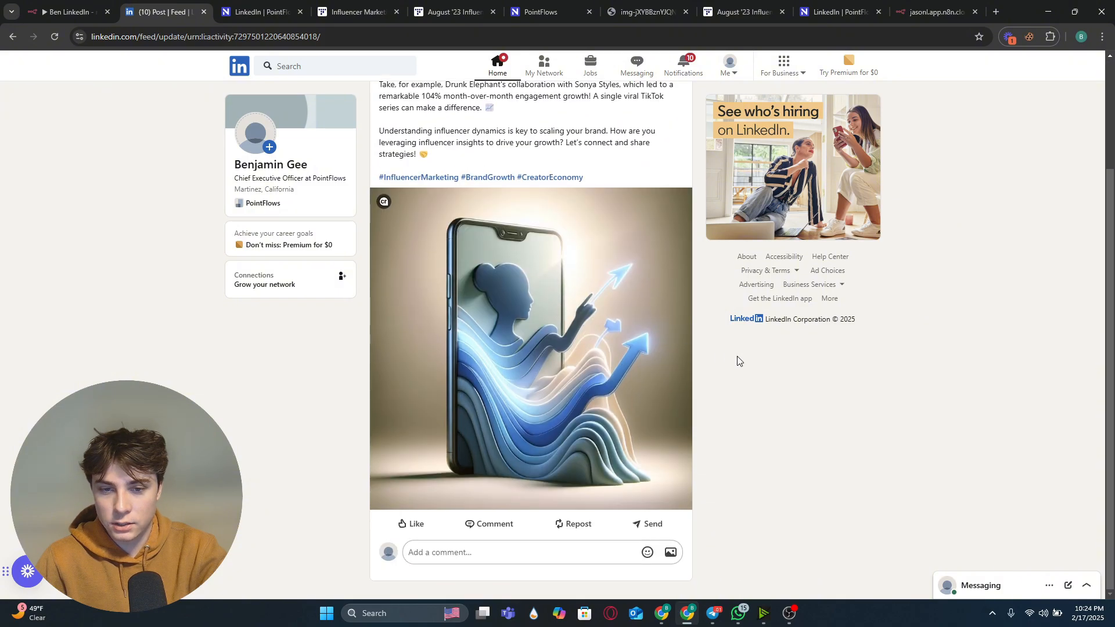
scroll(612, 320, "up", 2)
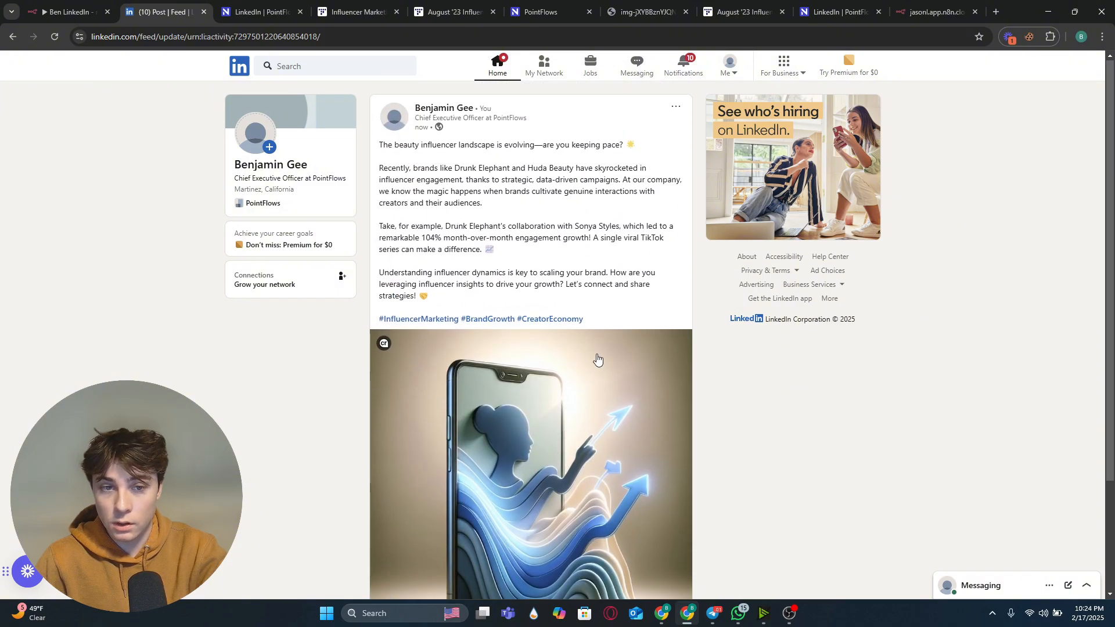
Step: Open the Schedule Trigger in the LinkedIn Example workflow and set its trigger interval to Weeks
left_click(68, 12)
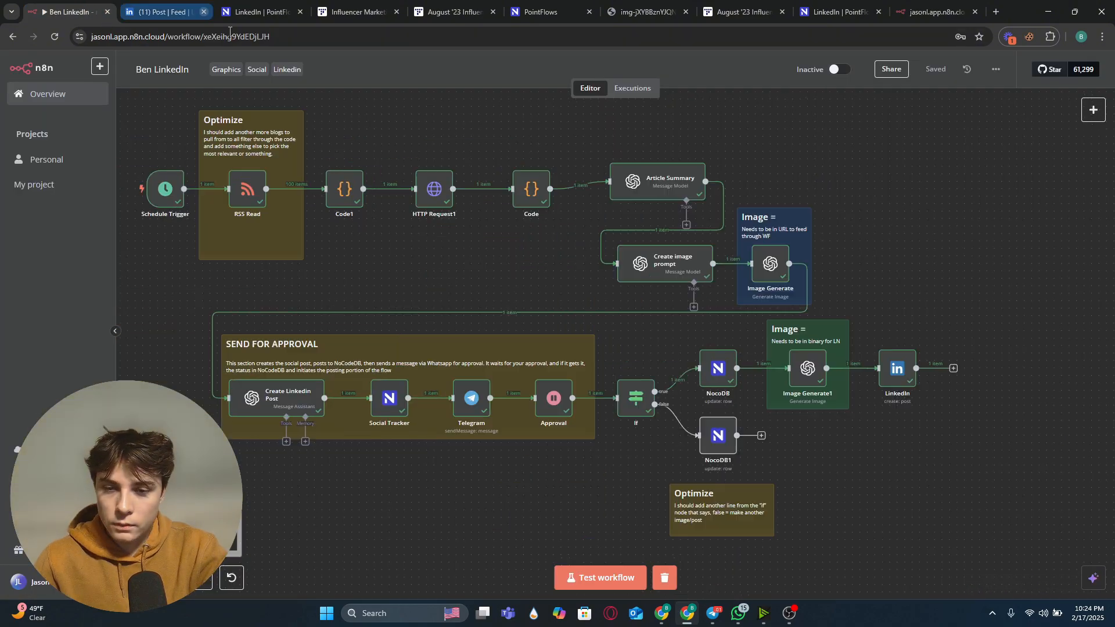
left_click_drag(384, 282, 414, 277)
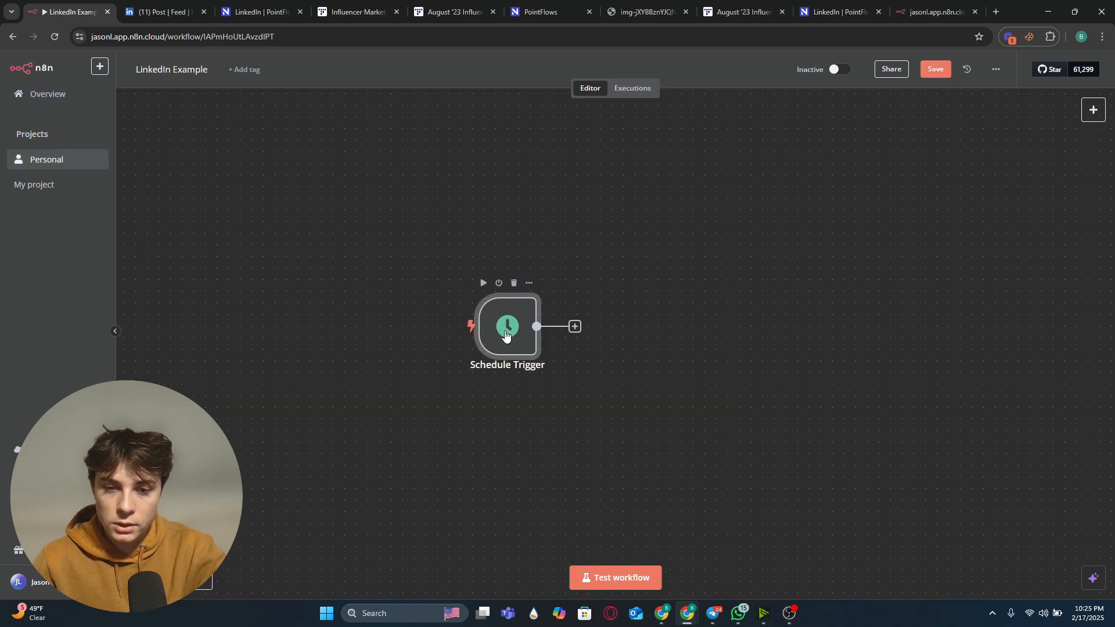
double_click(505, 334)
left_click(127, 226)
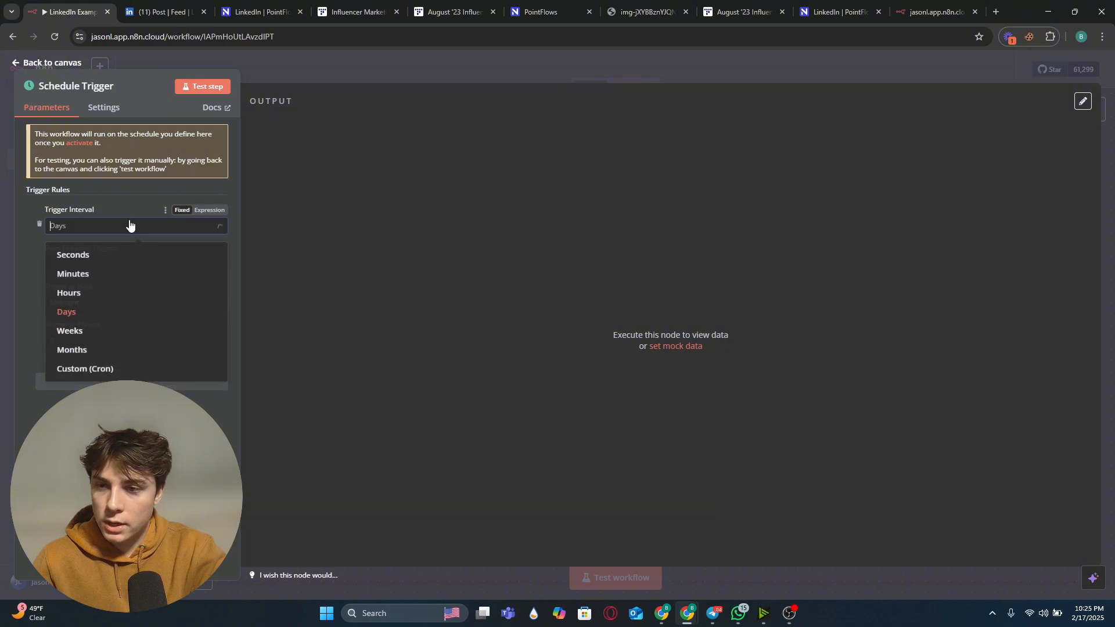
left_click(93, 333)
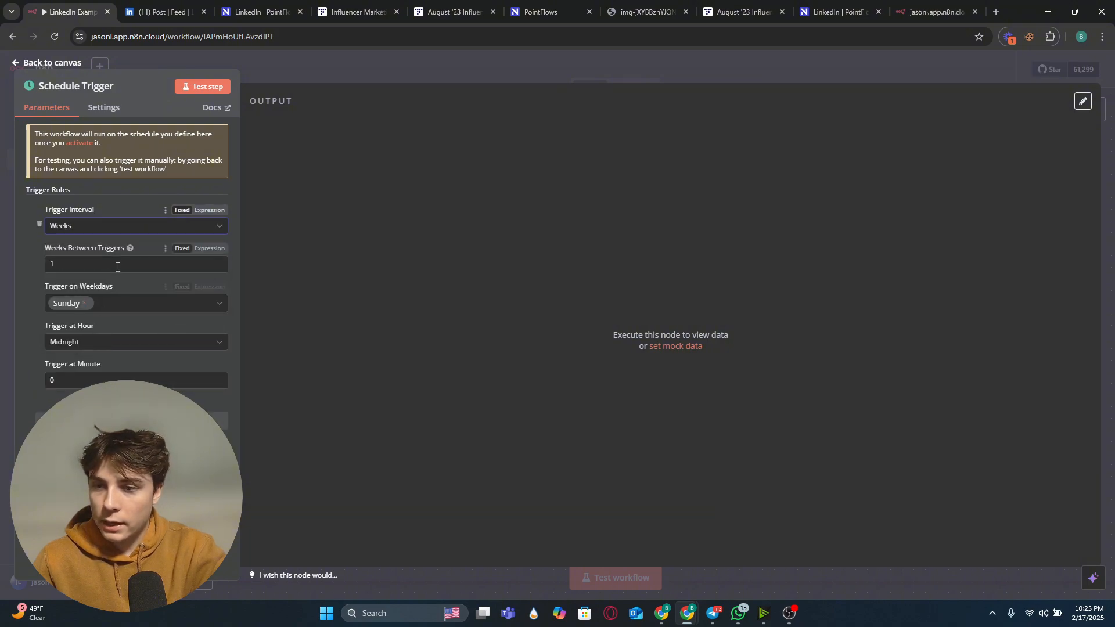
Step: Set the weeks between triggers to 3
left_click(135, 256)
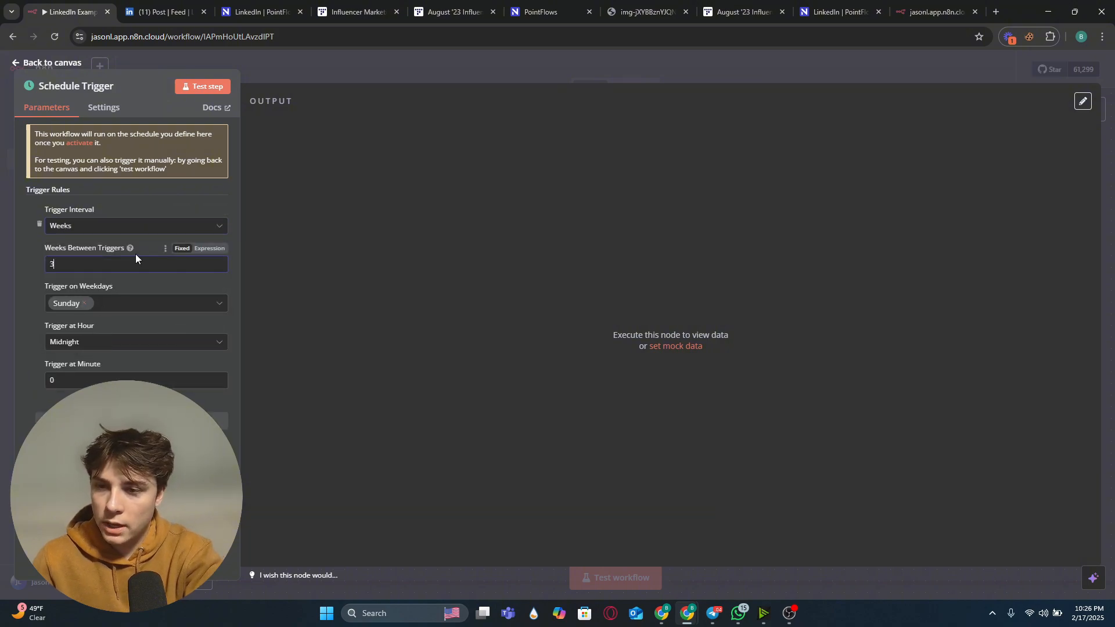
key("BackSpace")
type("3")
Step: Add Wednesday and Friday to the trigger weekdays alongside Sunday
left_click(156, 310)
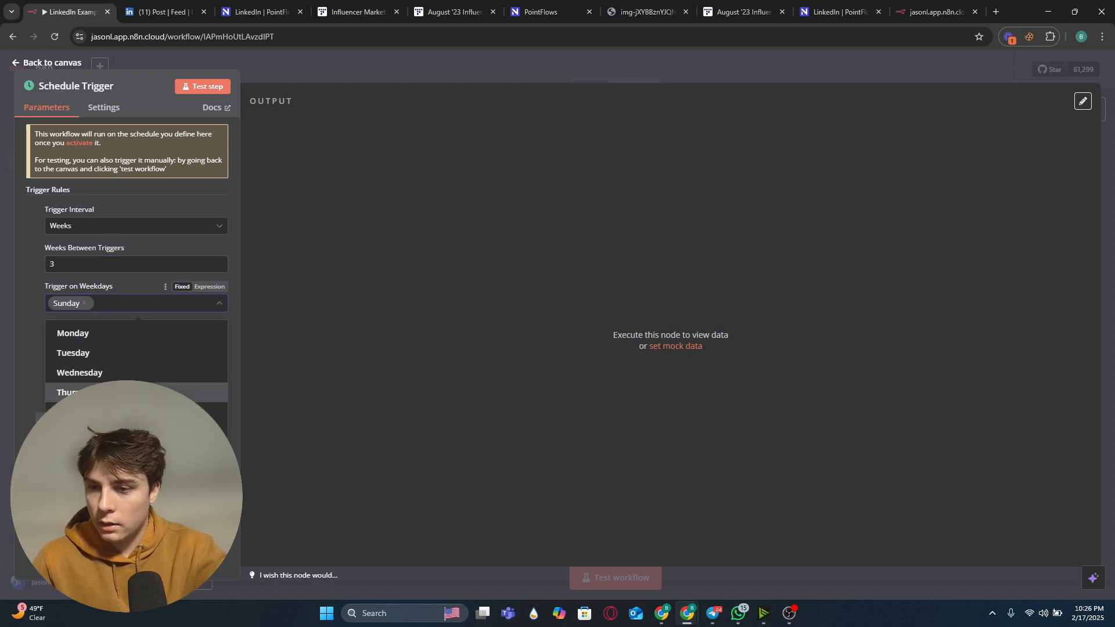
left_click(139, 372)
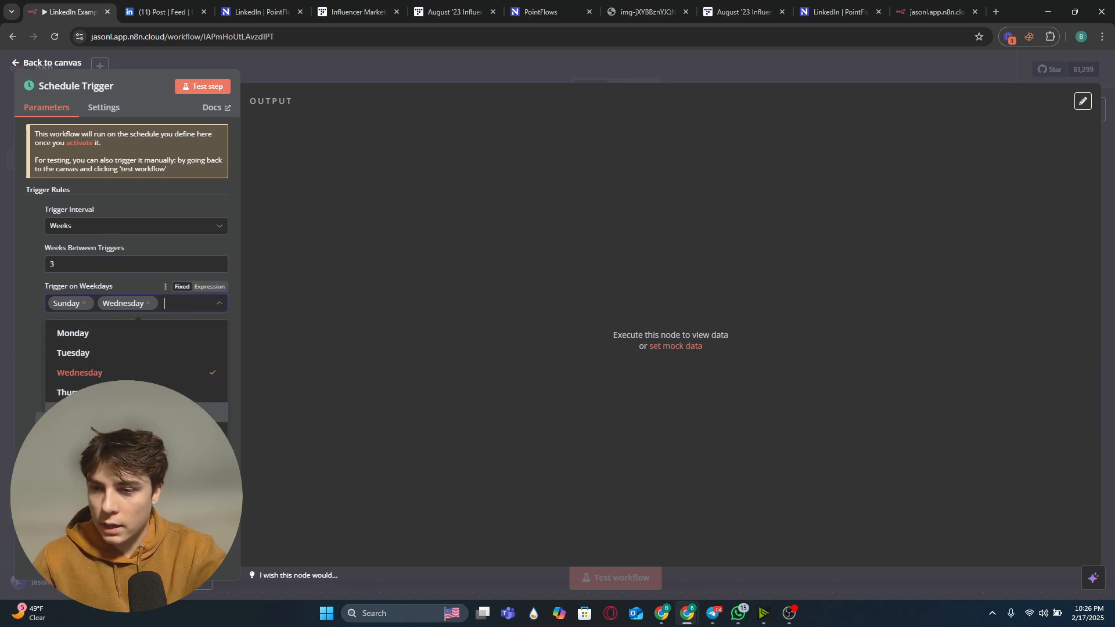
left_click(140, 412)
left_click(139, 504)
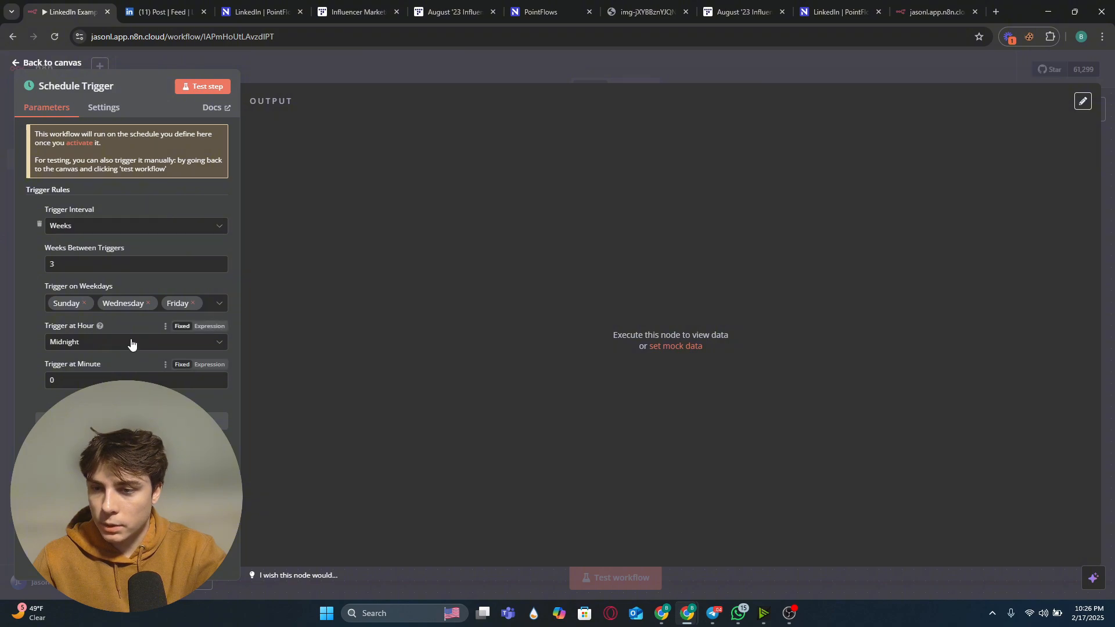
Step: Set the Schedule Trigger to fire at 9am, minute 30, and return to the canvas
left_click(149, 344)
scroll(137, 395, "down", 3)
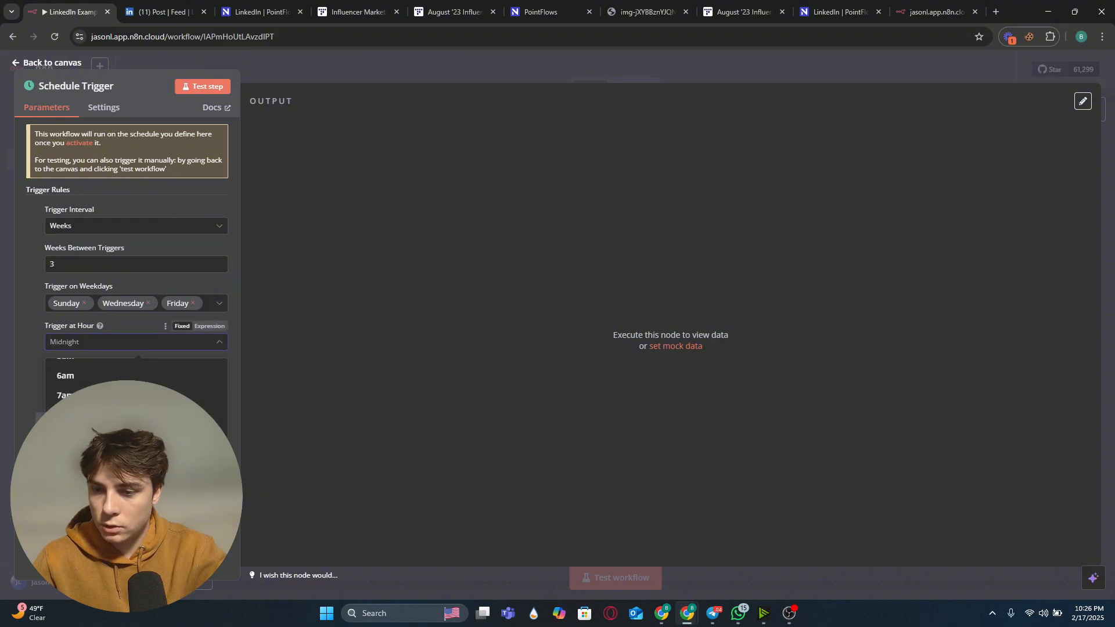
left_click(136, 433)
left_click(102, 379)
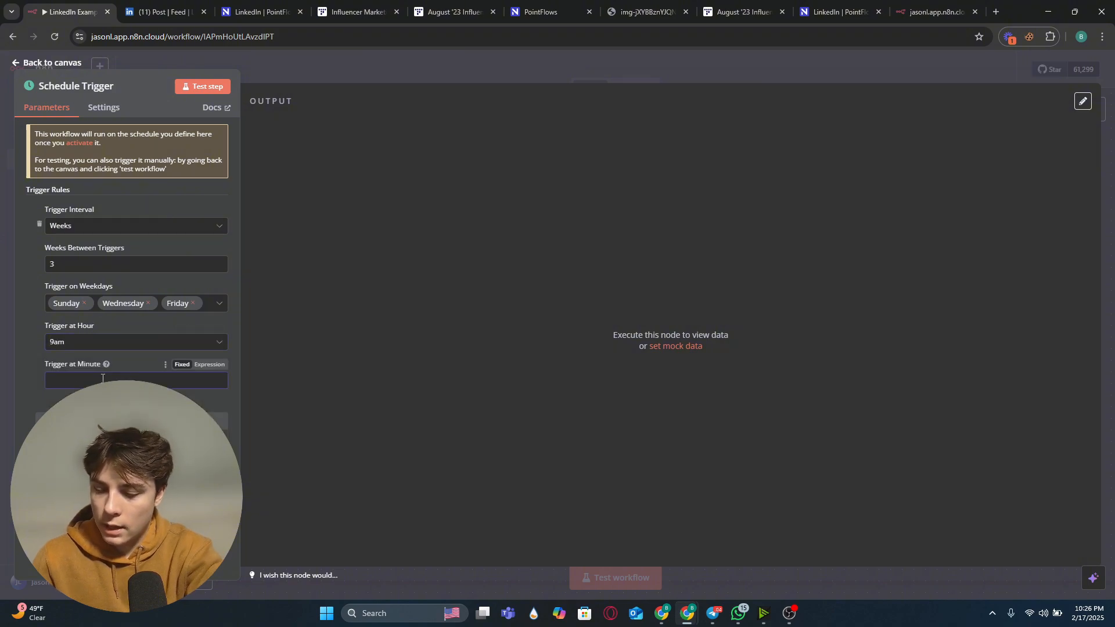
type("30")
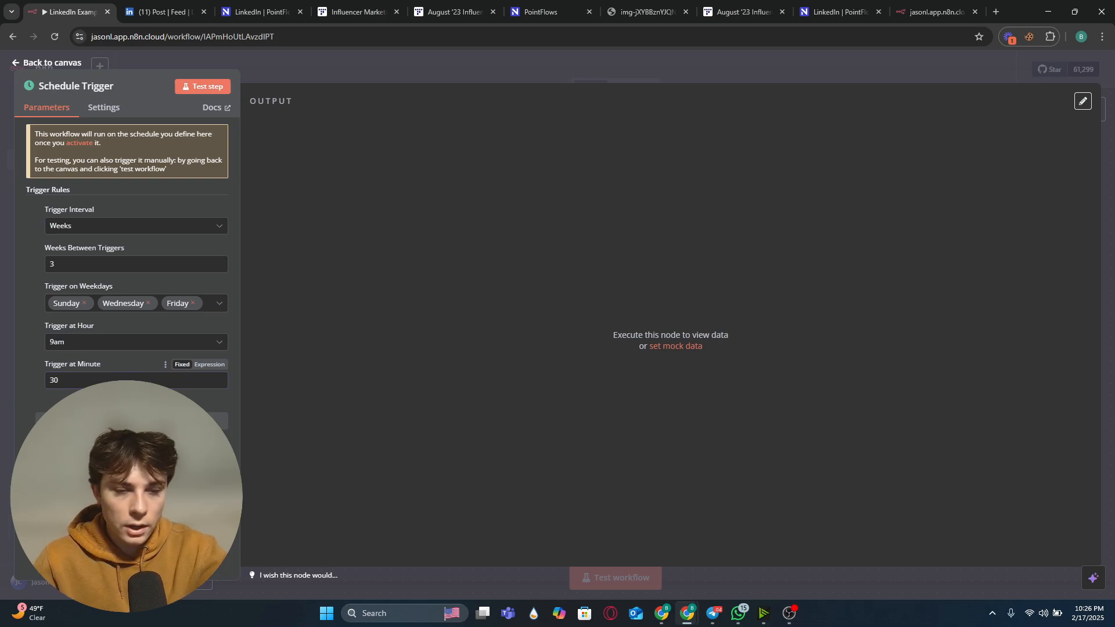
left_click(293, 65)
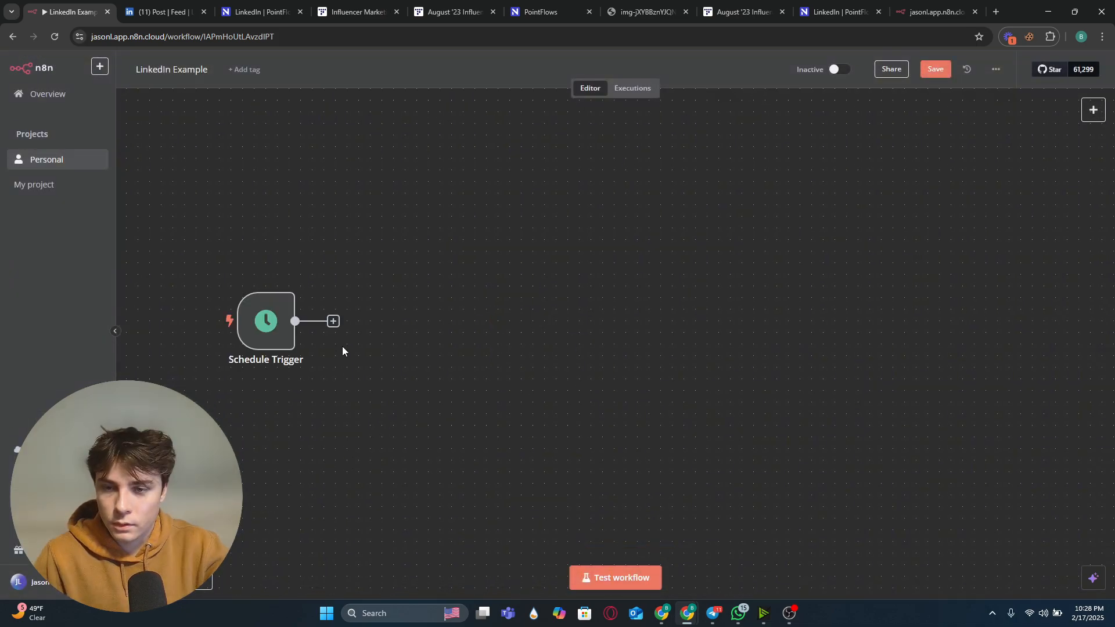
Step: Add an RSS Read node after the Schedule Trigger
left_click(331, 324)
type("rss")
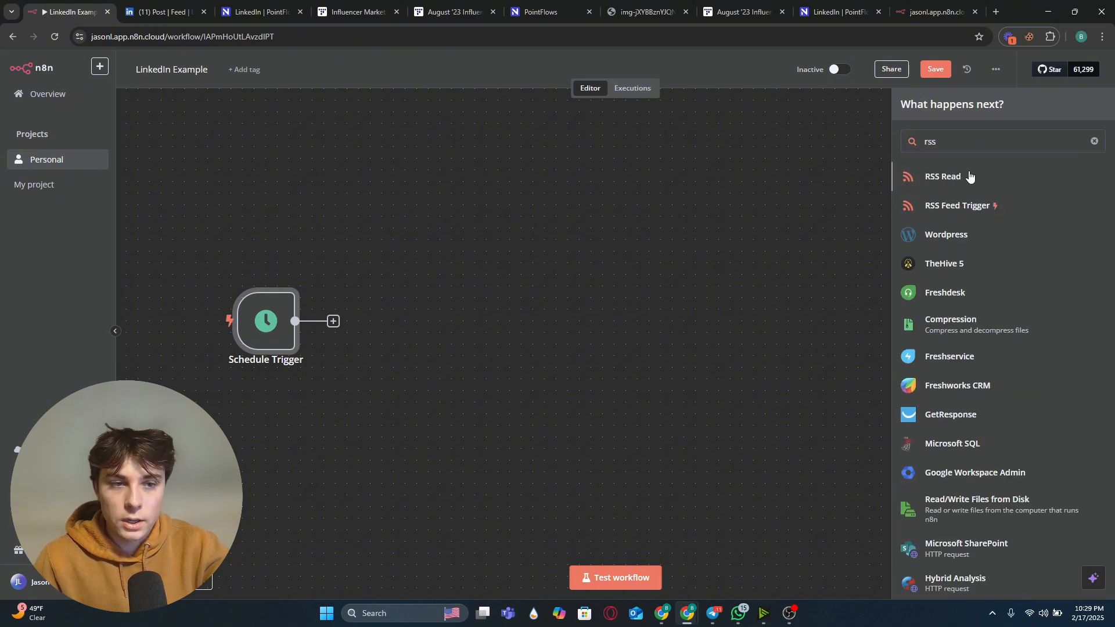
left_click(969, 176)
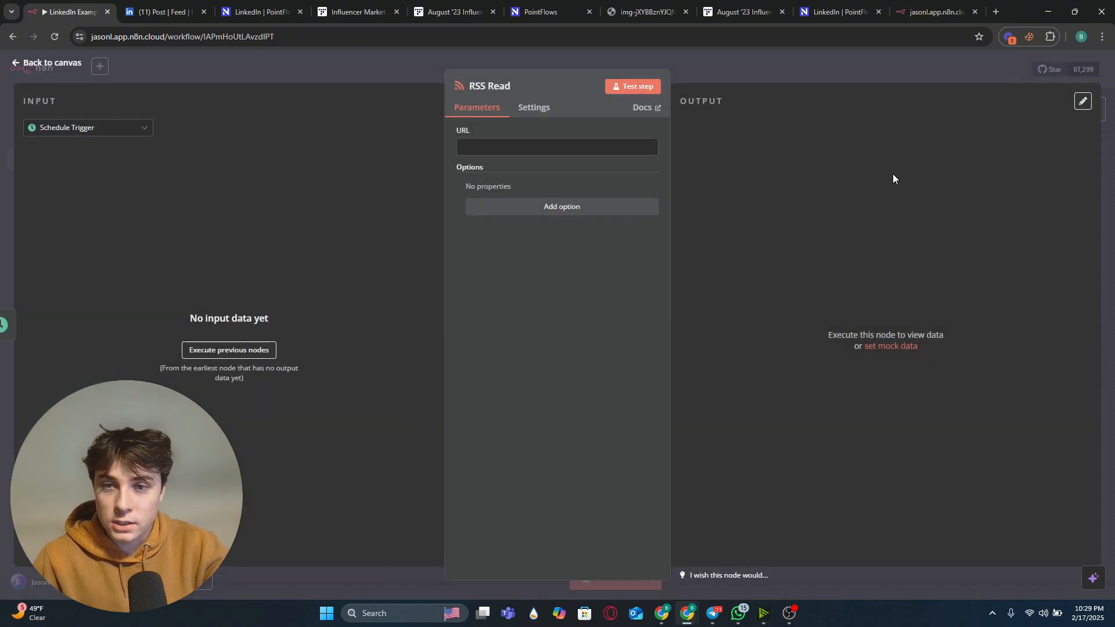
left_click(368, 67)
left_click_drag(398, 330, 410, 331)
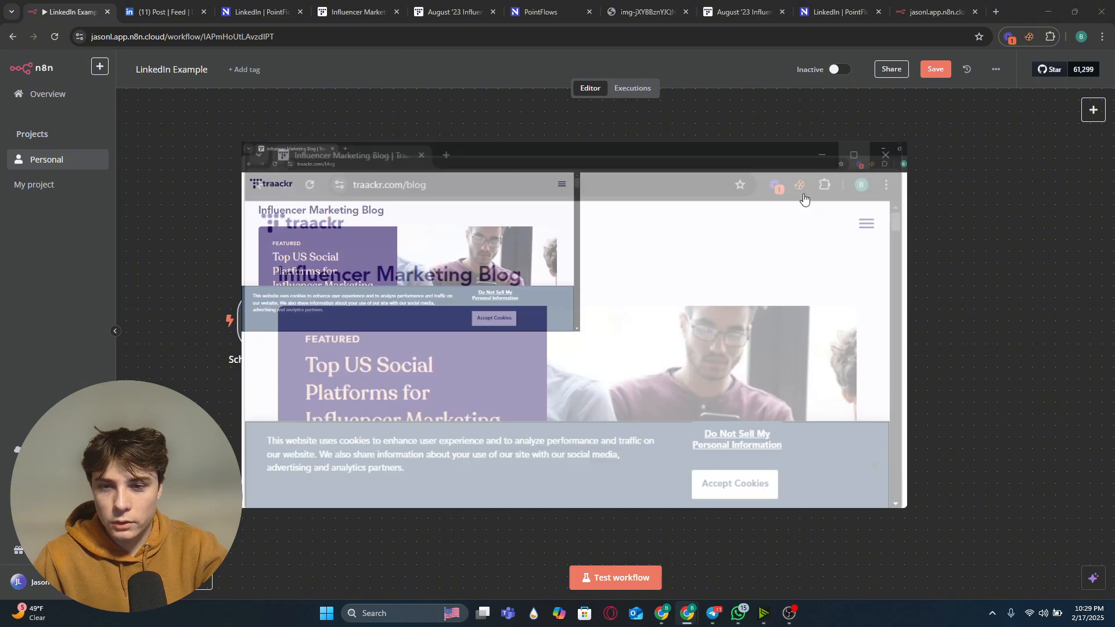
scroll(256, 227, "down", 12)
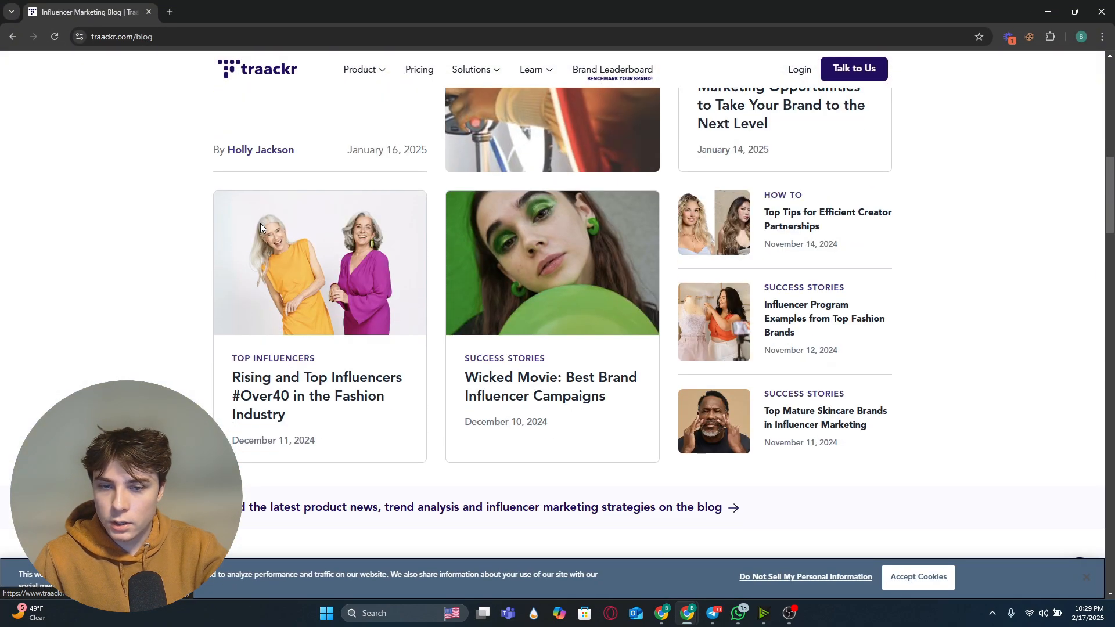
left_click(320, 38)
key("ctrl+c")
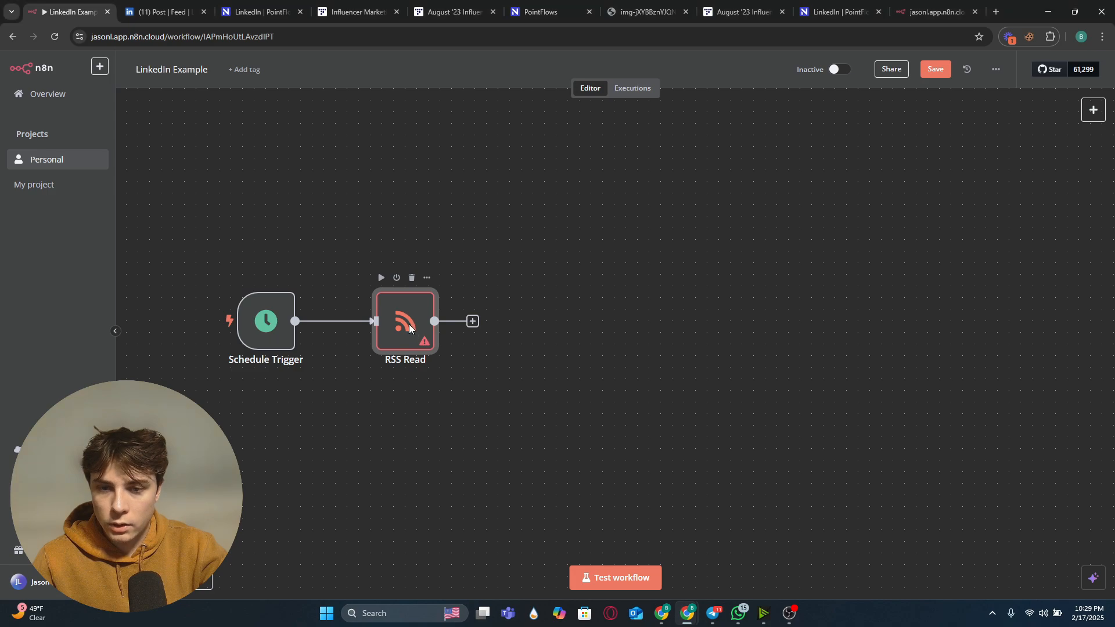
double_click(412, 329)
left_click(511, 147)
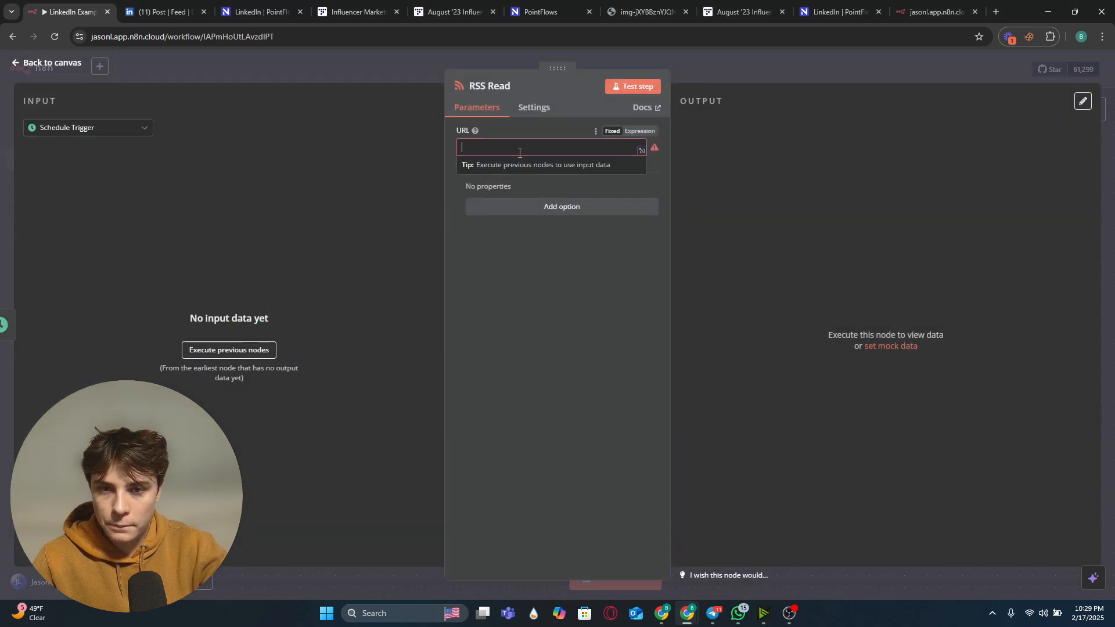
key("ctrl+v")
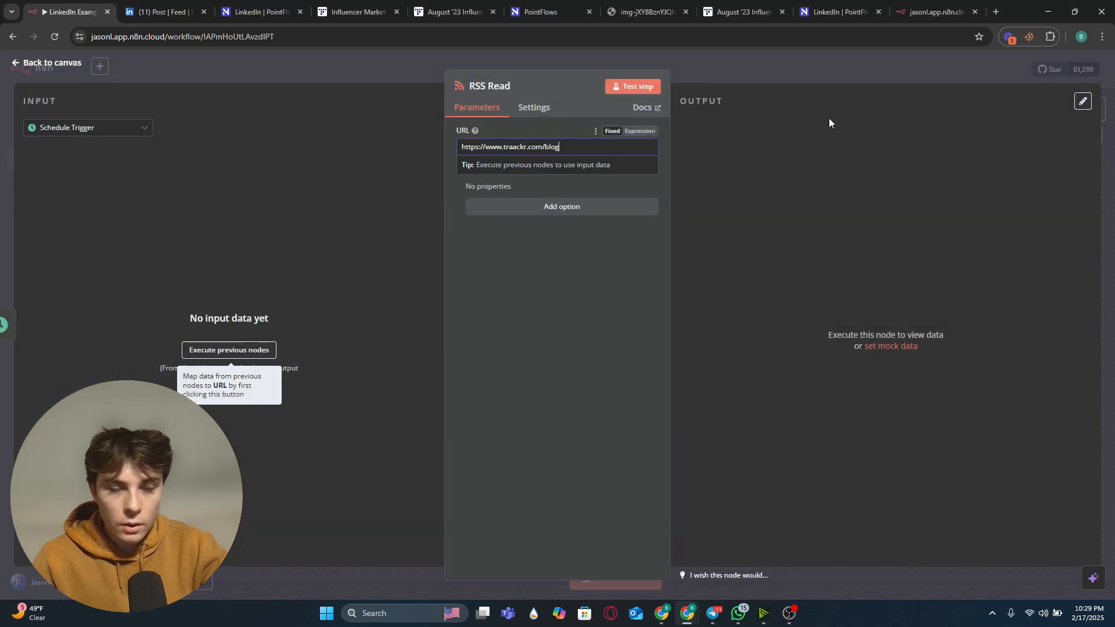
type("/rss.xml")
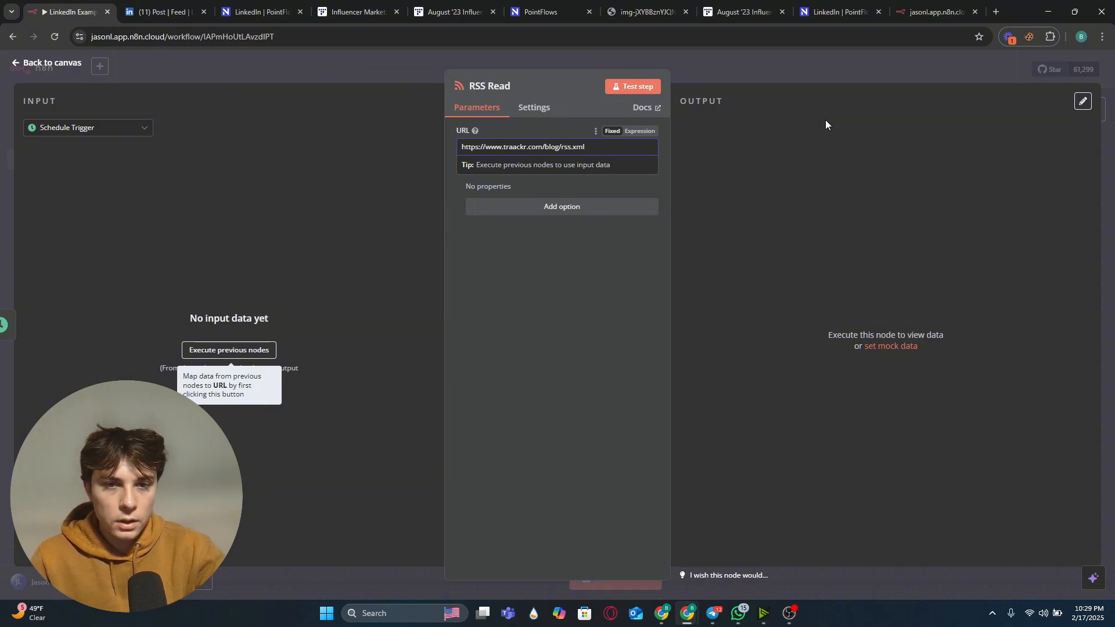
Step: Test the RSS Read node, review the fetched blog articles, and return to the canvas
left_click(638, 86)
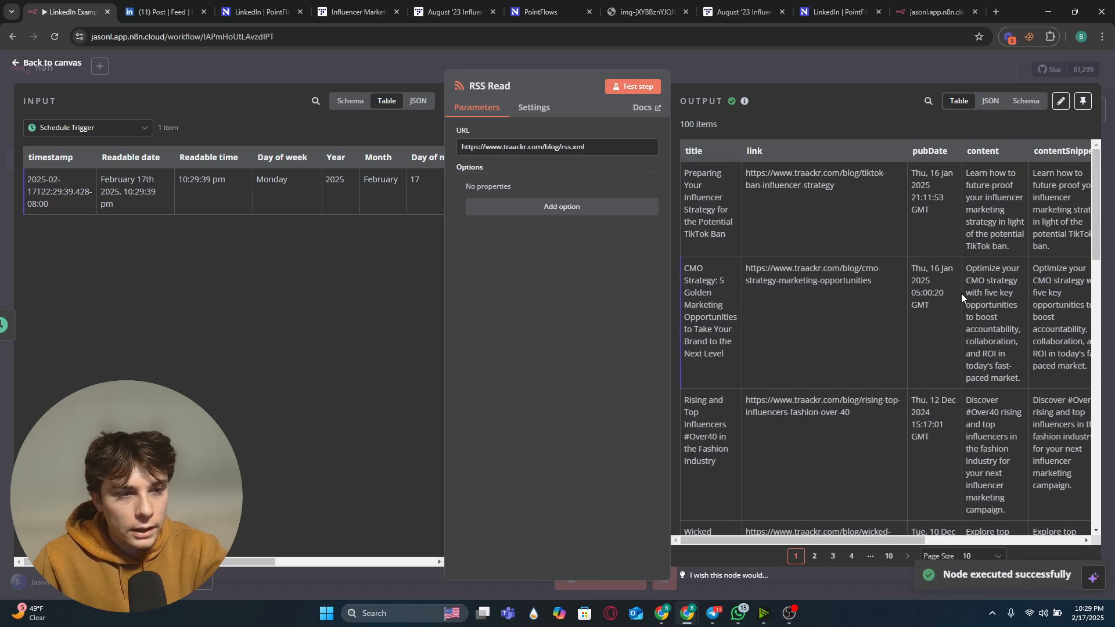
left_click_drag(777, 541, 801, 537)
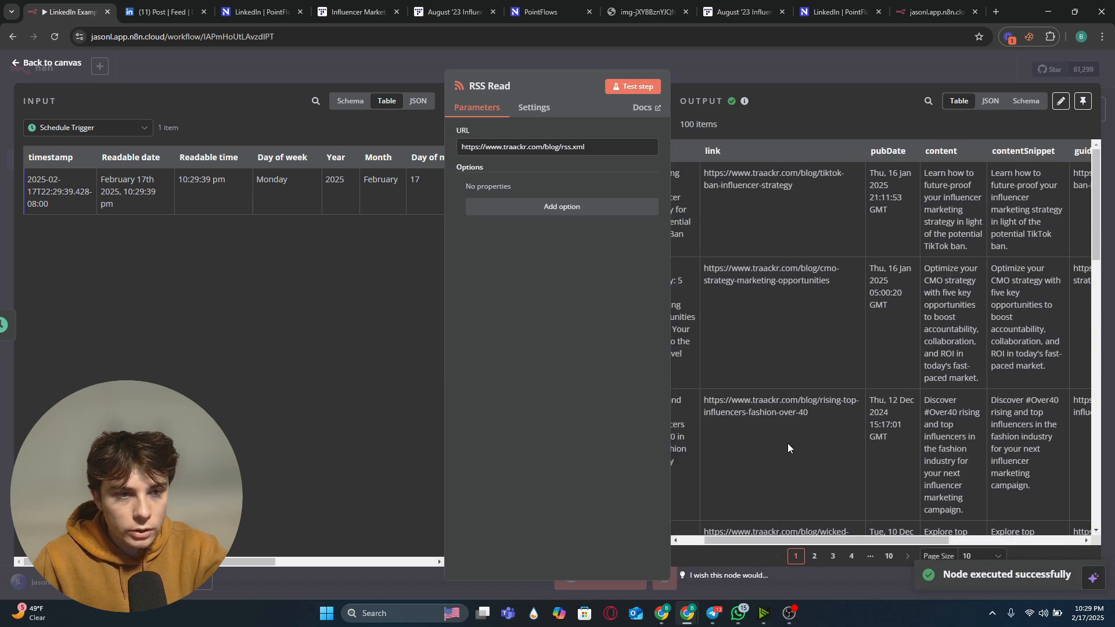
scroll(778, 371, "down", 15)
left_click(806, 79)
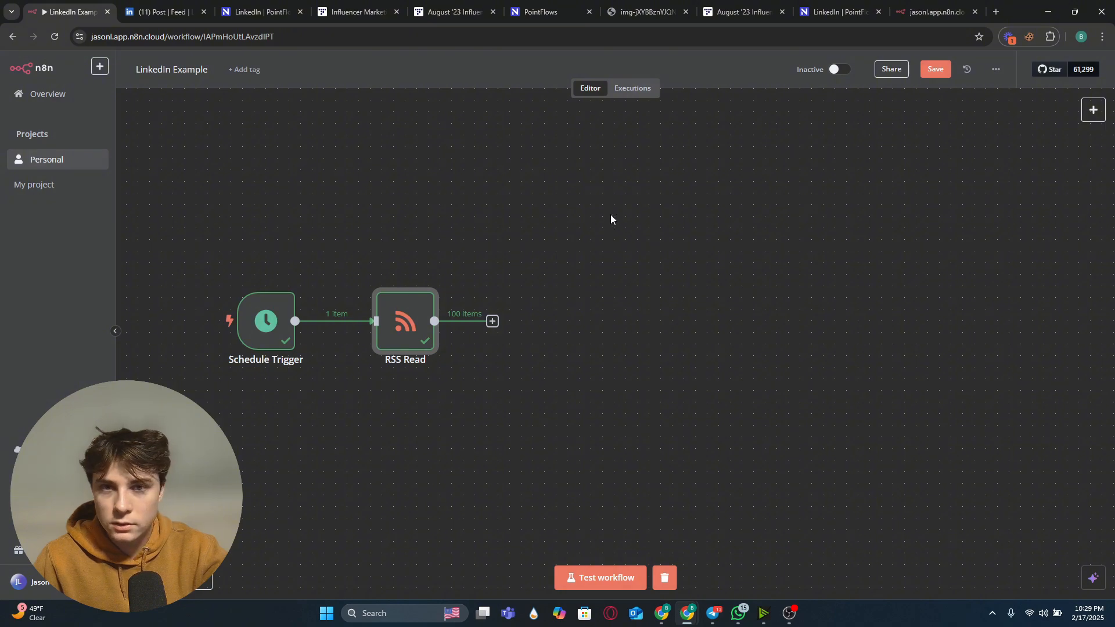
Step: Add a Code node after the RSS Read node
left_click(548, 322)
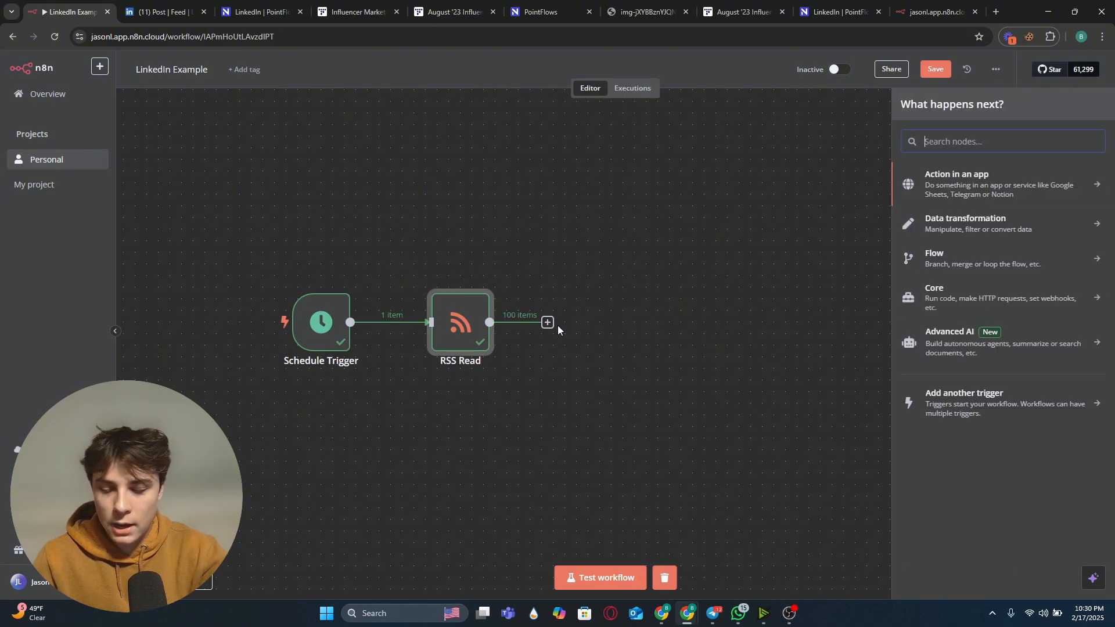
type("code")
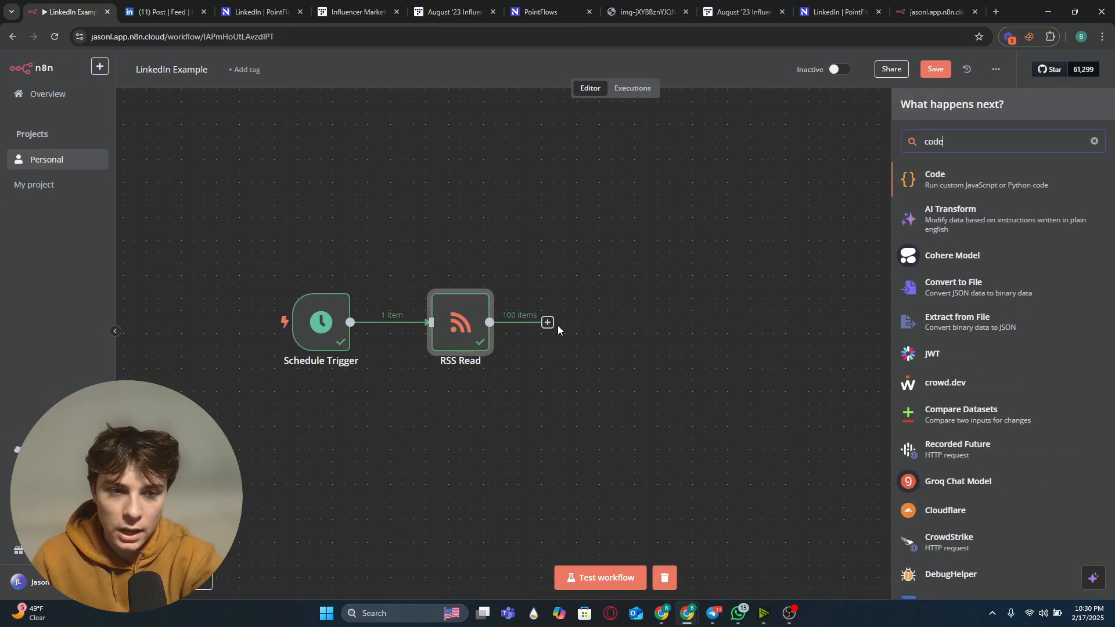
left_click(957, 182)
left_click(472, 59)
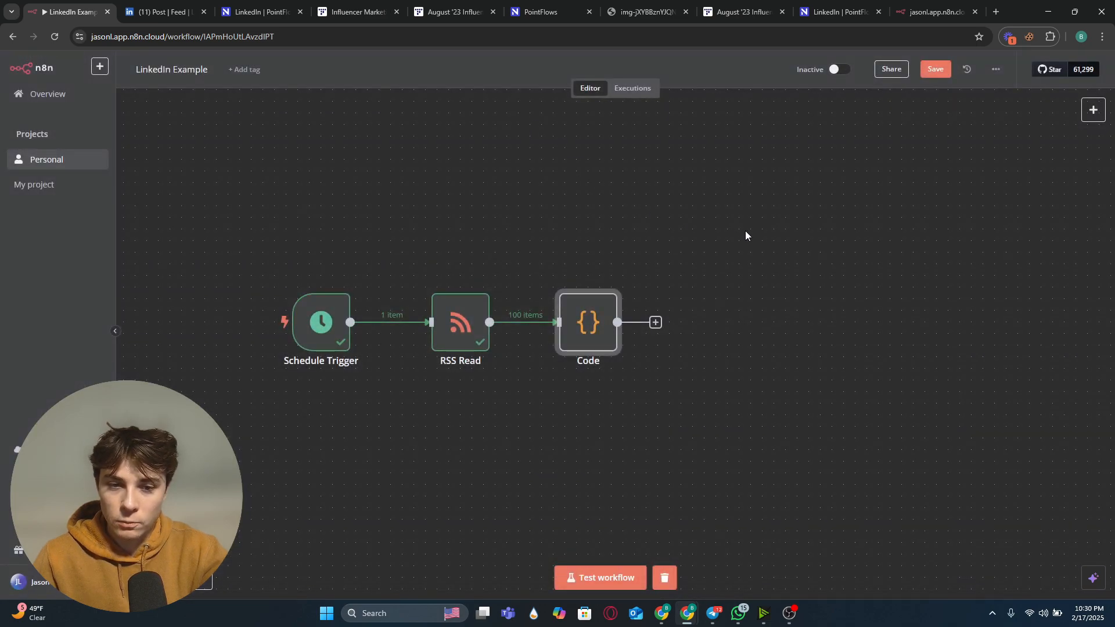
Step: Replace the Code node's JavaScript with a pasted script that returns one random item from all input articles
left_click_drag(743, 239, 707, 237)
left_click_drag(485, 331, 493, 324)
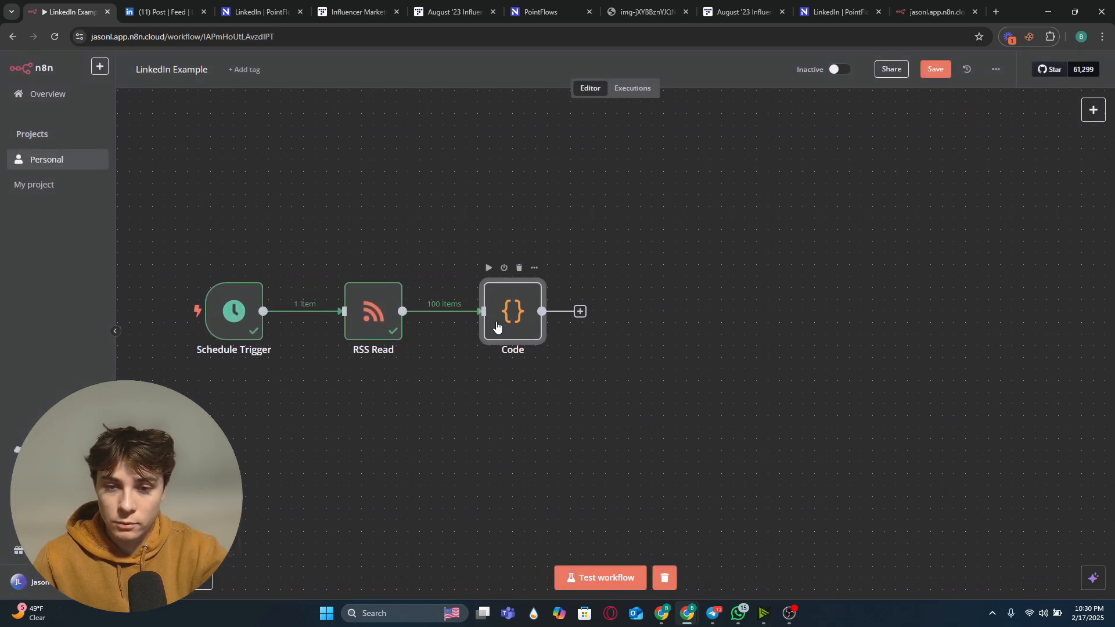
double_click(502, 321)
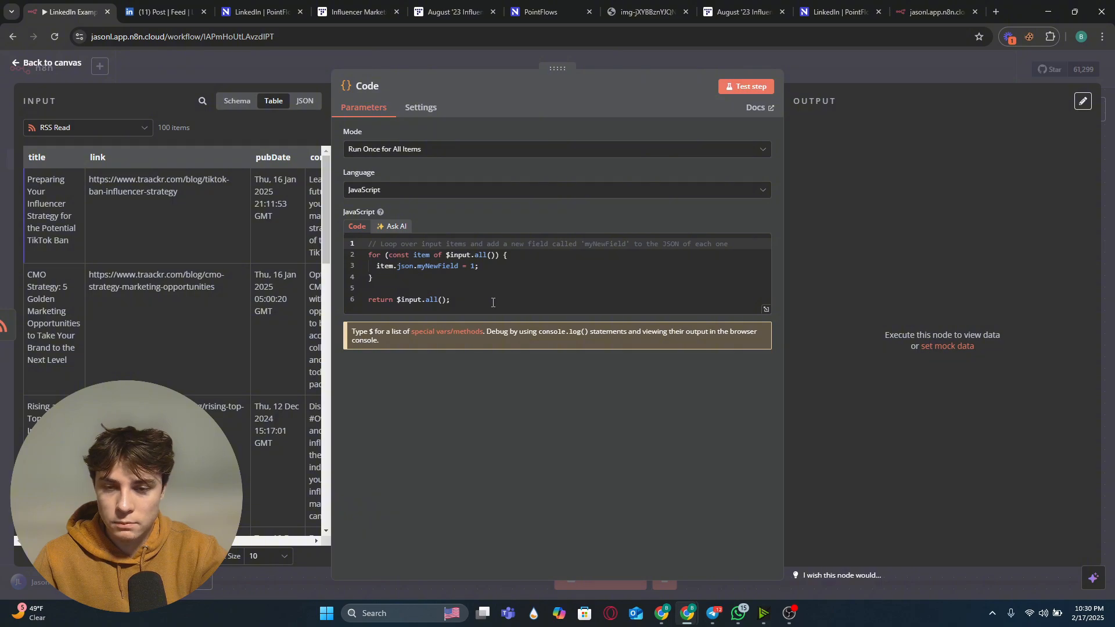
left_click_drag(493, 303, 343, 247)
key("BackSpace")
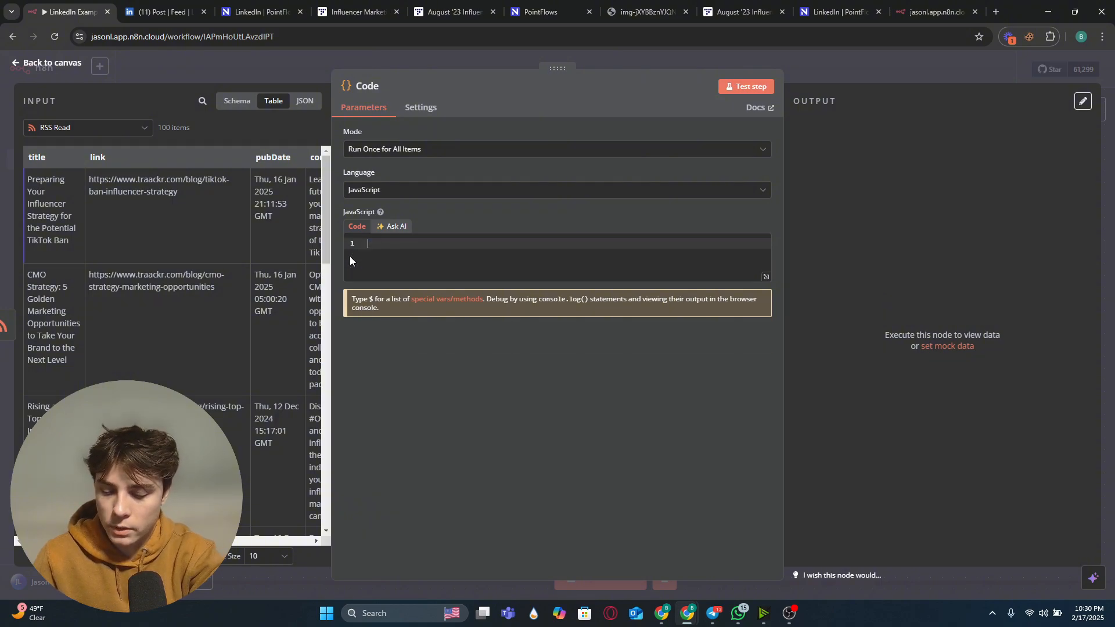
type("return (() => {     let items = $input.all(); // Get all items     let totalItems = items.length;      if (totalItems === 0) {         return []; // No items available     }      let randomIndex = Math.floor(Math.random() * totalItems); // Pick a random index     return [items[randomIndex]]; // Return a single random article })();")
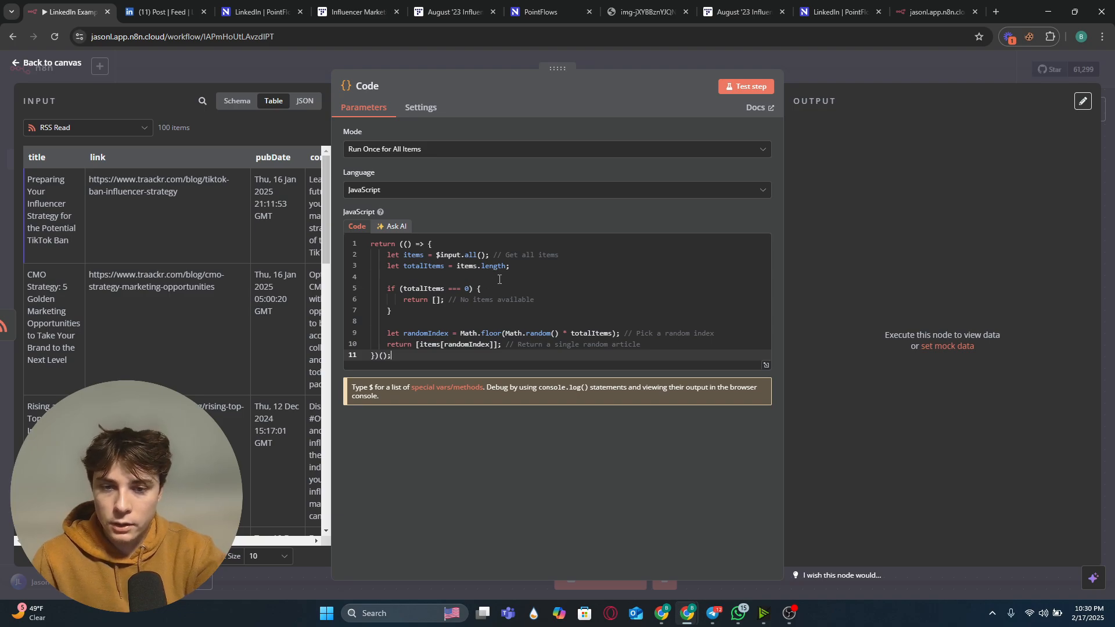
left_click(489, 61)
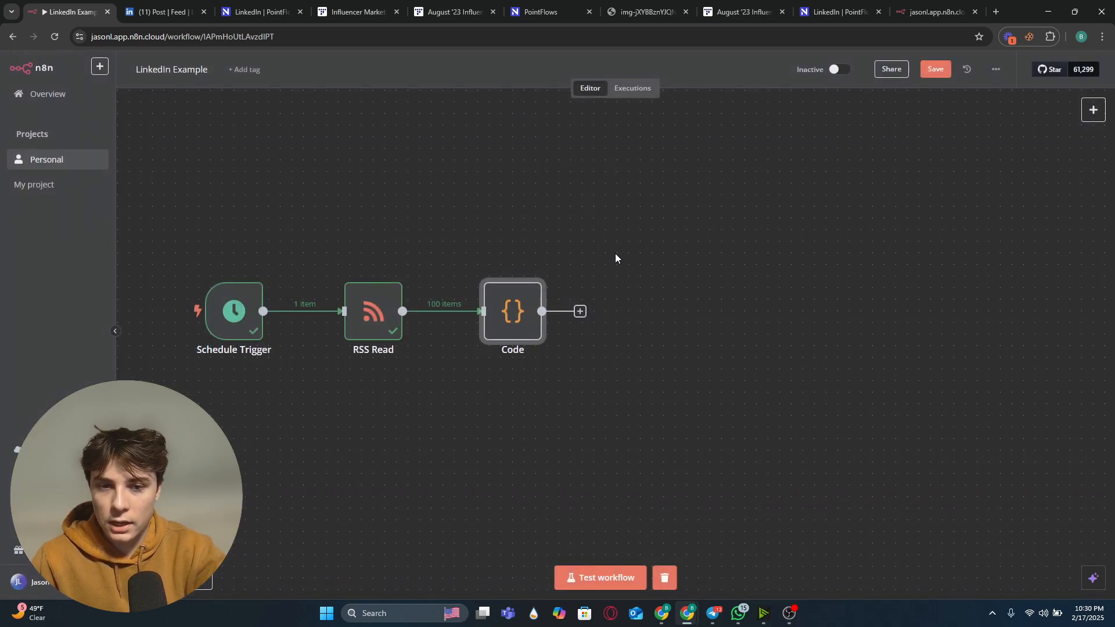
Step: Test the Code node and review its single random article output
left_click_drag(747, 294, 673, 286)
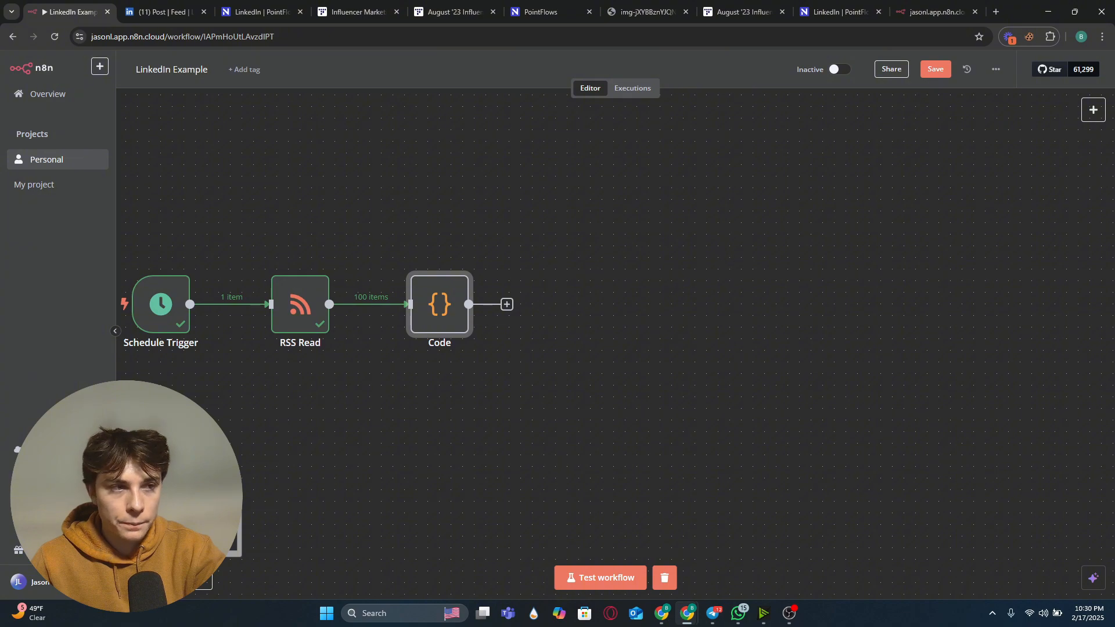
right_click(521, 279)
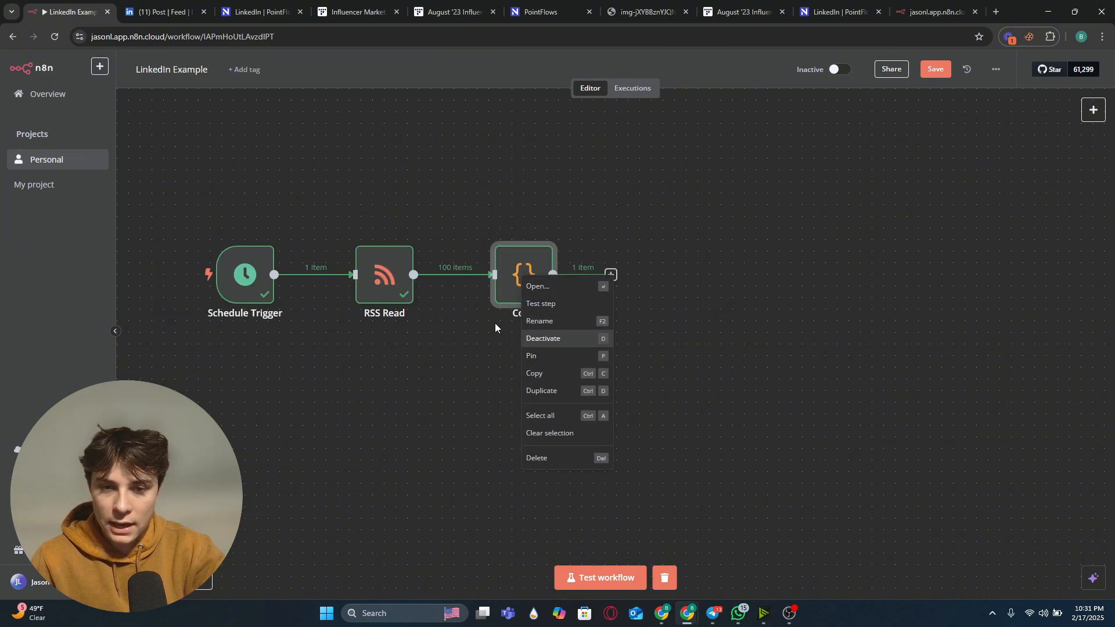
left_click(540, 303)
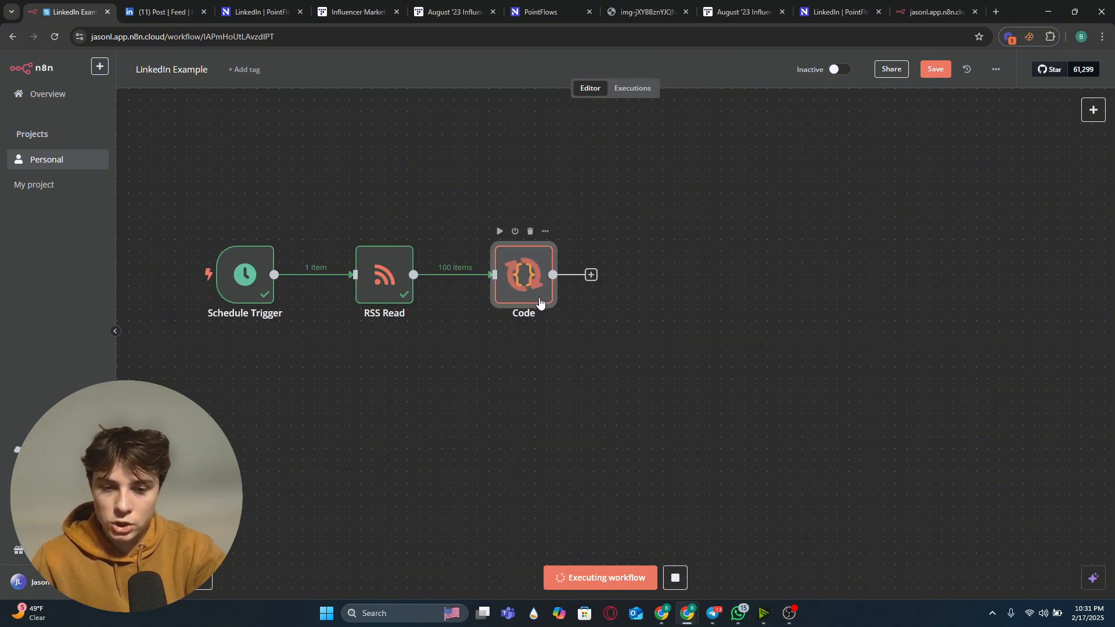
double_click(528, 283)
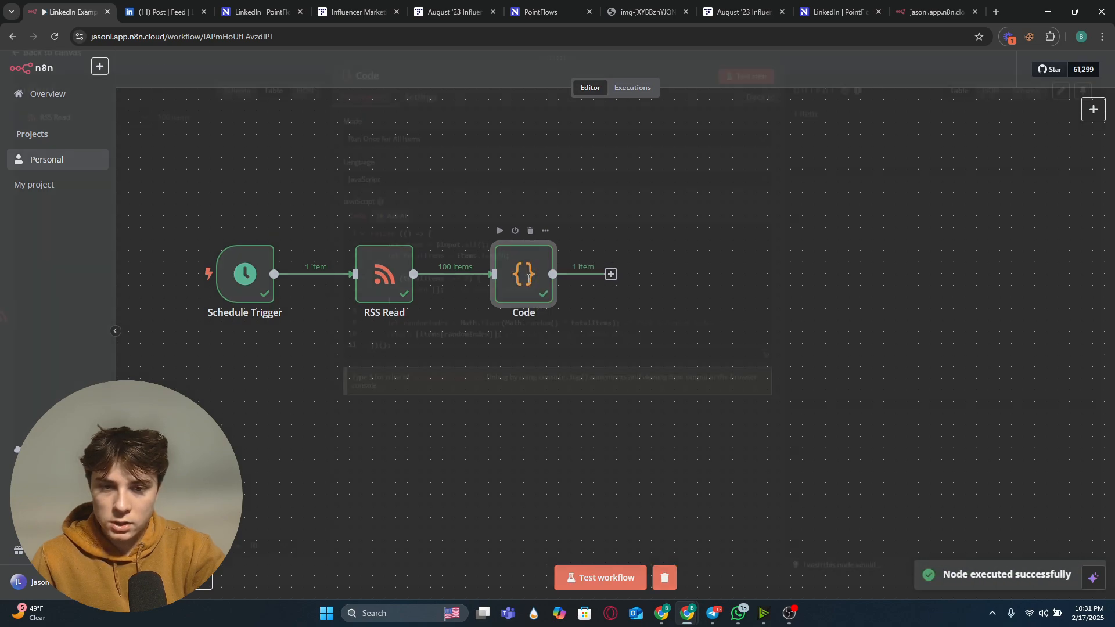
scroll(192, 252, "down", 10)
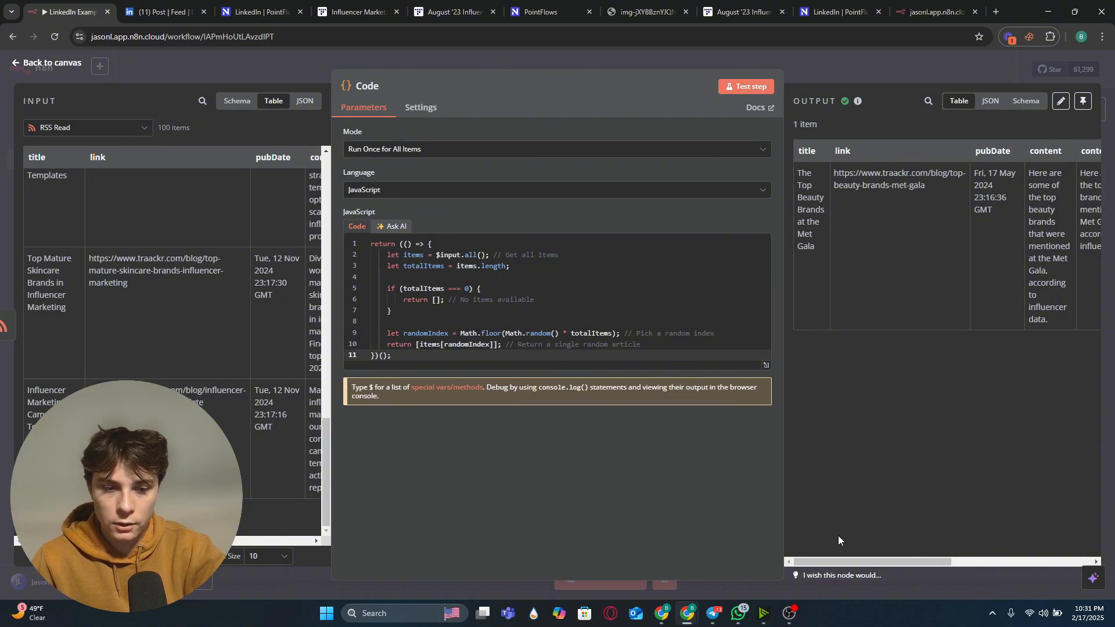
mouse_move(821, 559)
left_mouse_down()
mouse_move(863, 560)
mouse_move(825, 540)
left_mouse_up()
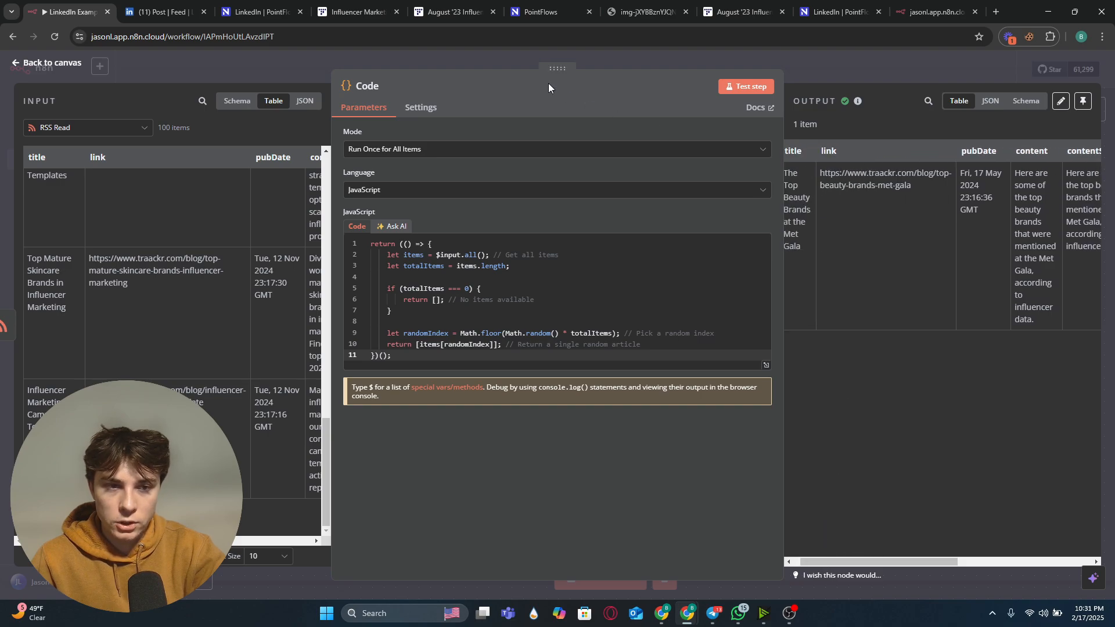
left_click(489, 61)
Step: Add an HTTP Request node after the Code node
left_click(611, 275)
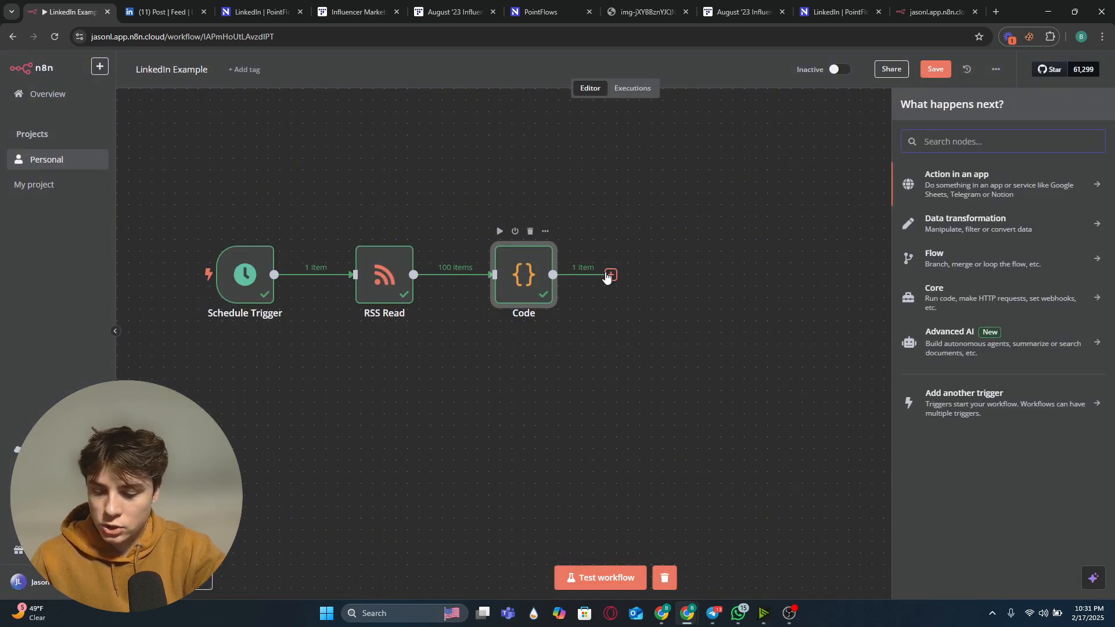
type("htt")
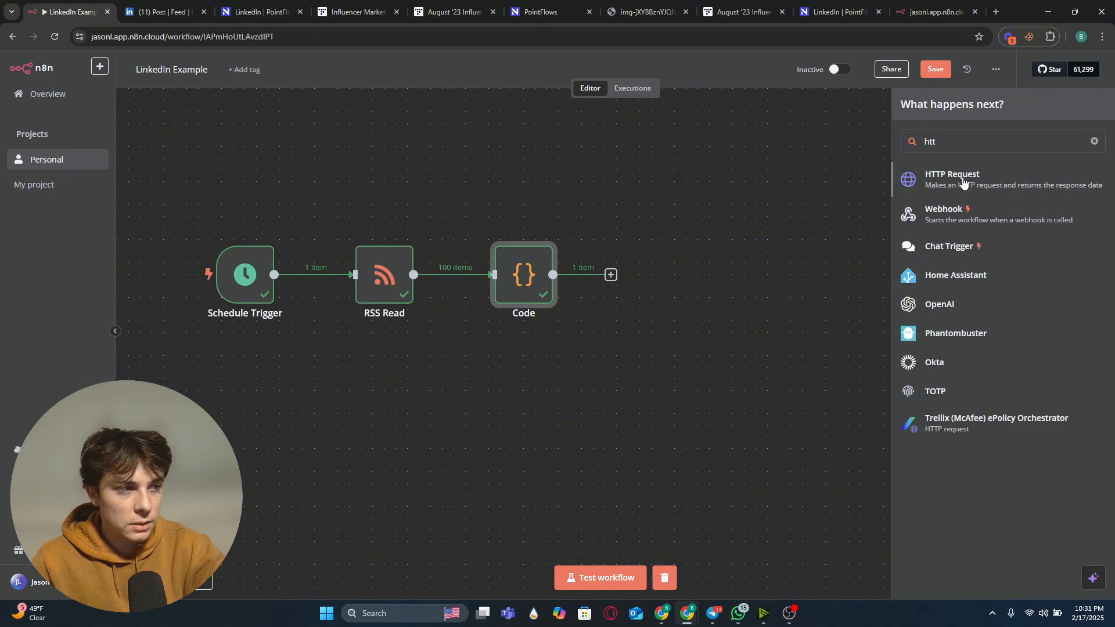
left_click(962, 181)
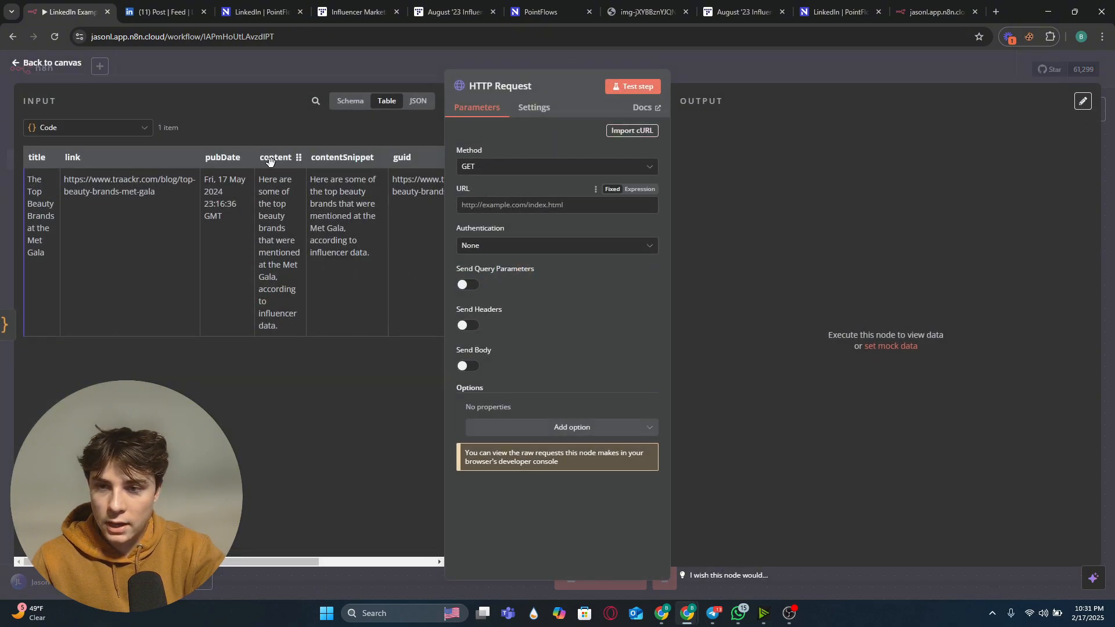
Step: Map the input article's link field into the HTTP Request URL as {{ $json.link }}
left_click(418, 101)
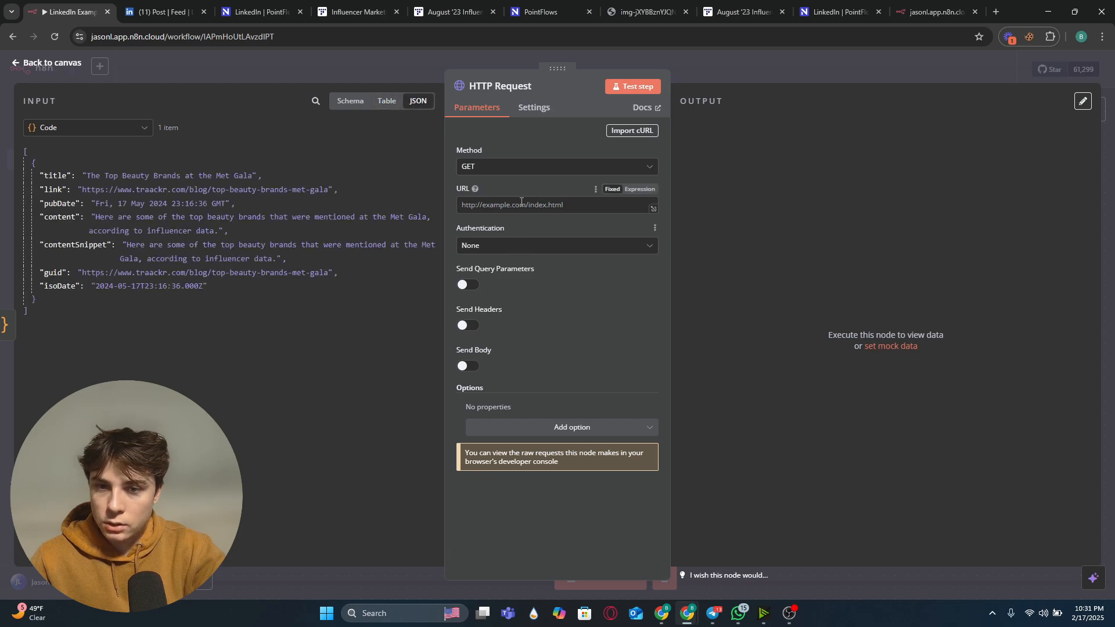
left_click_drag(54, 192, 489, 216)
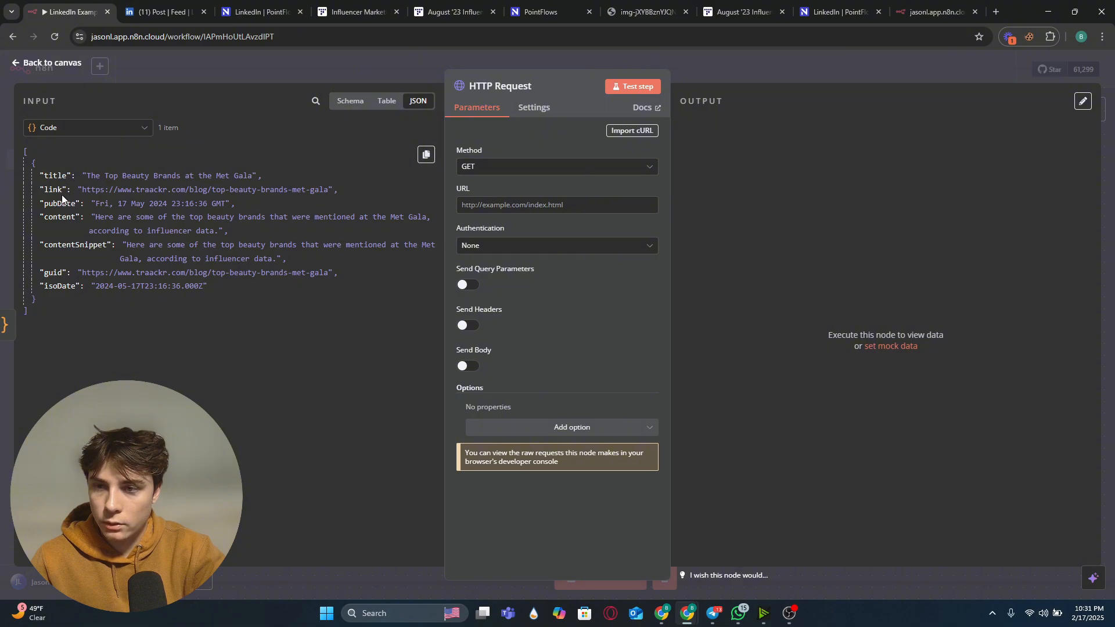
left_click_drag(55, 192, 503, 214)
left_click(504, 208)
left_click_drag(54, 193, 506, 207)
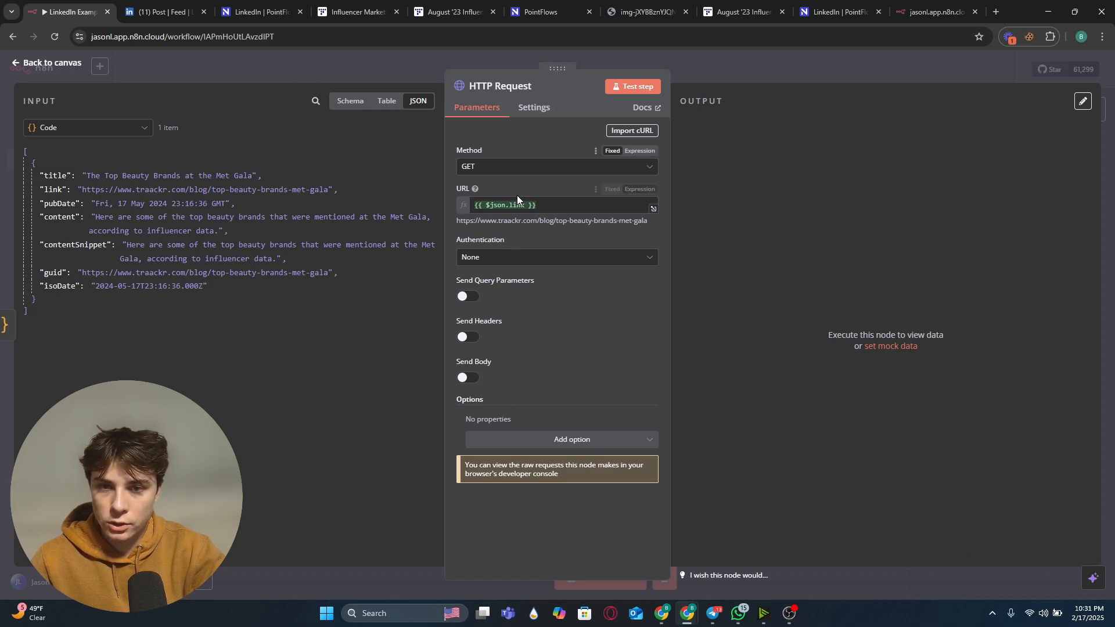
Step: Return to the canvas and add a second Code node after the HTTP Request node
left_click(277, 63)
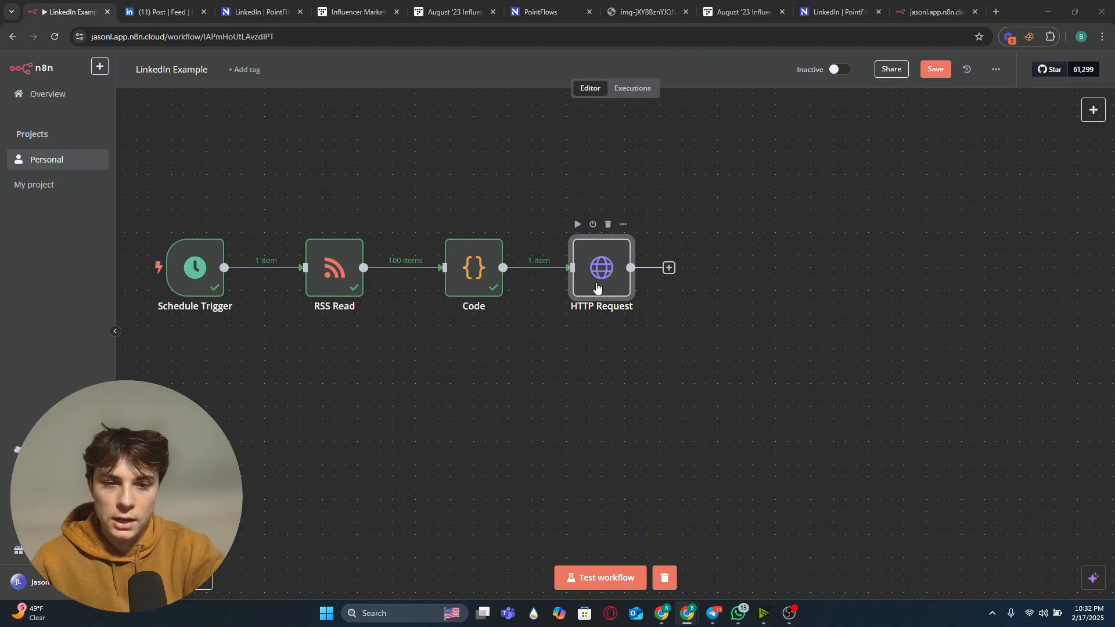
left_click(669, 268)
type("code")
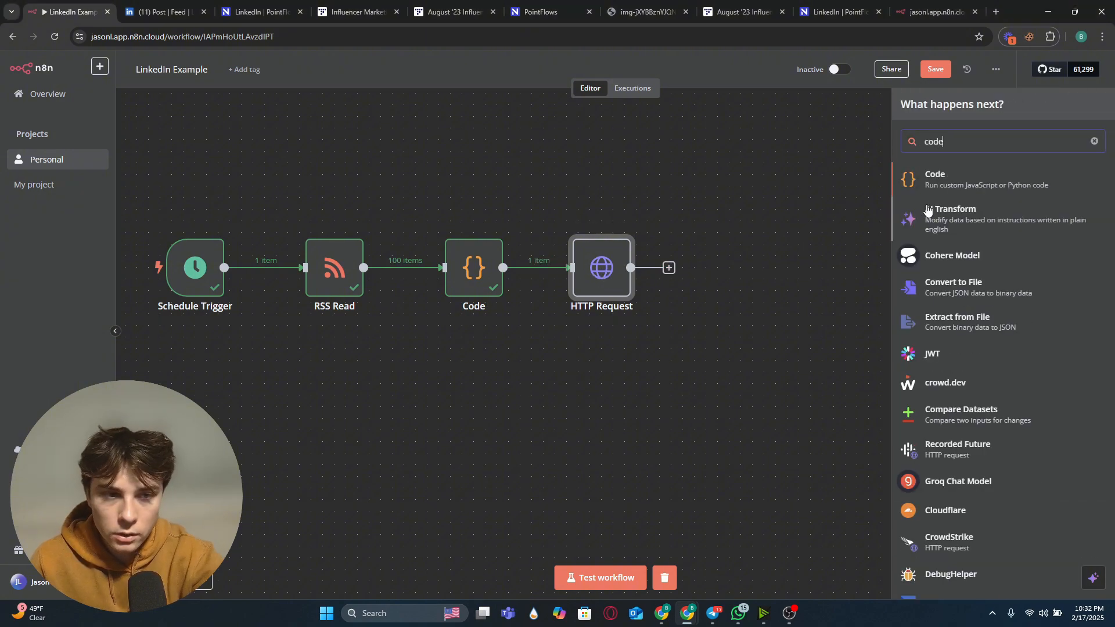
left_click(967, 192)
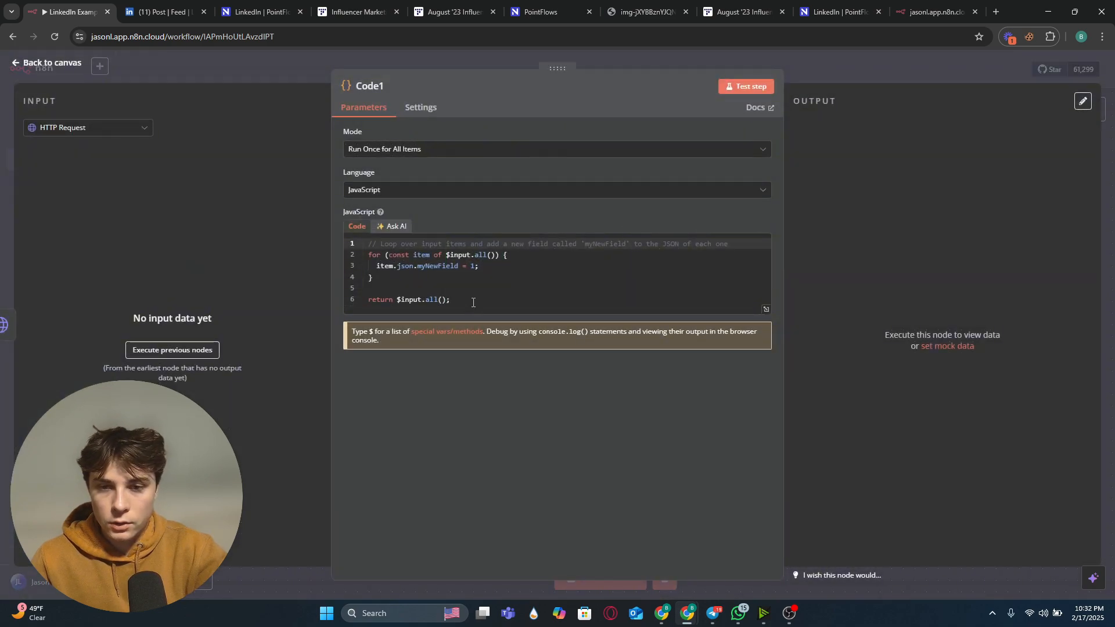
Step: Replace Code1's JavaScript with a pasted script returning title, link and pubDate from RSS Read plus cleanText stripped of HTML
left_click_drag(459, 300, 333, 220)
key("BackSpace")
key("ctrl+v")
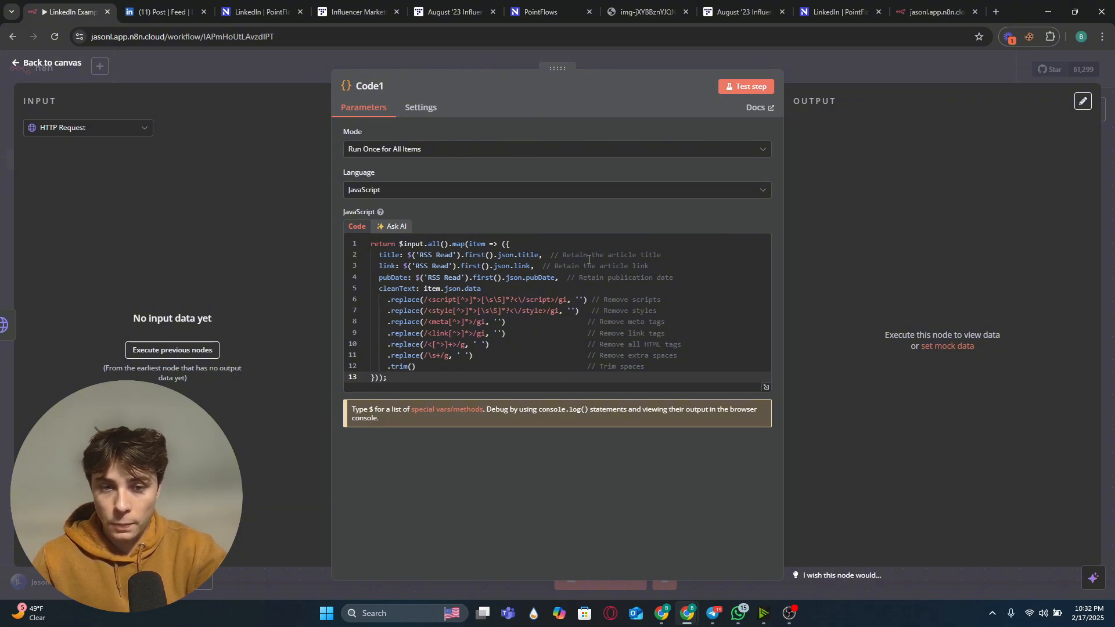
left_click_drag(550, 250, 608, 306)
left_click(606, 310)
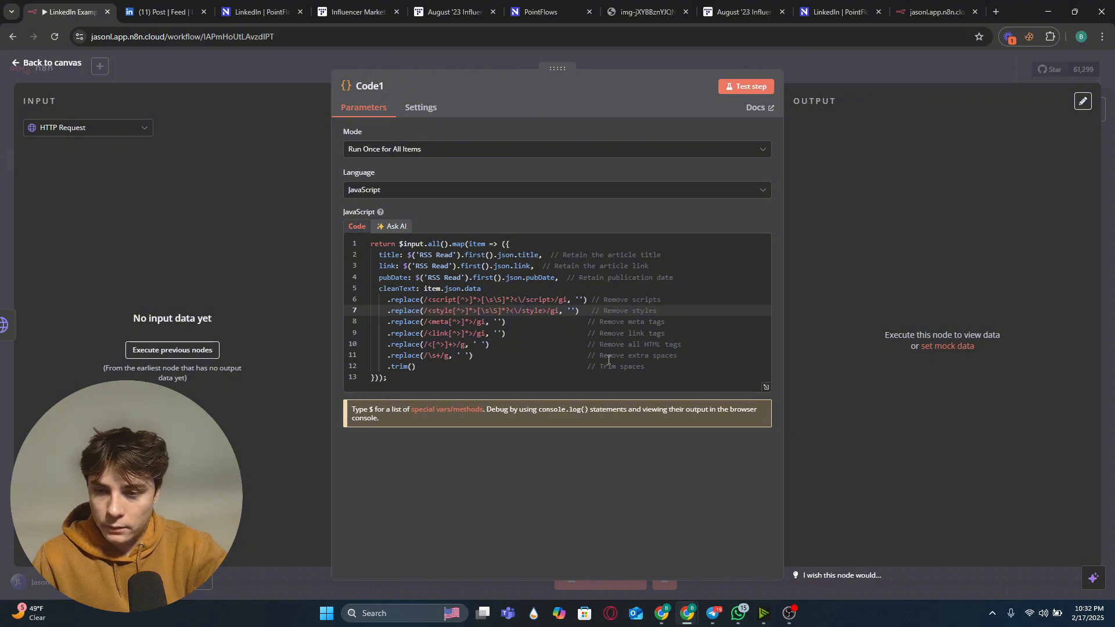
left_click(405, 55)
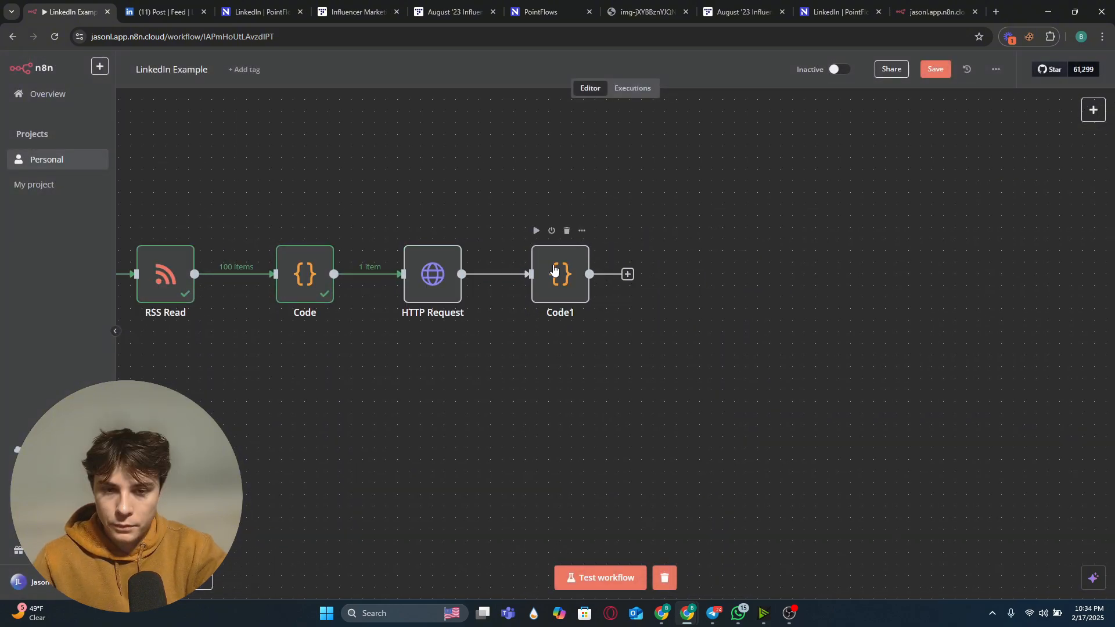
Step: Run the workflow and review Code1's output table of title, link, pubDate and cleanText
right_click(553, 268)
left_click(604, 299)
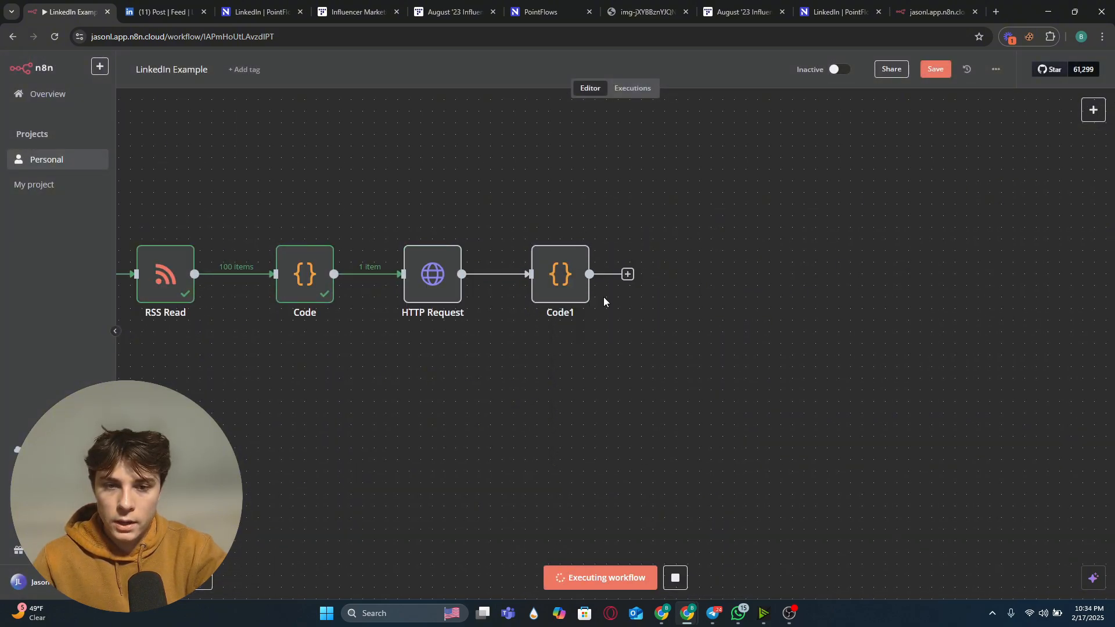
double_click(570, 284)
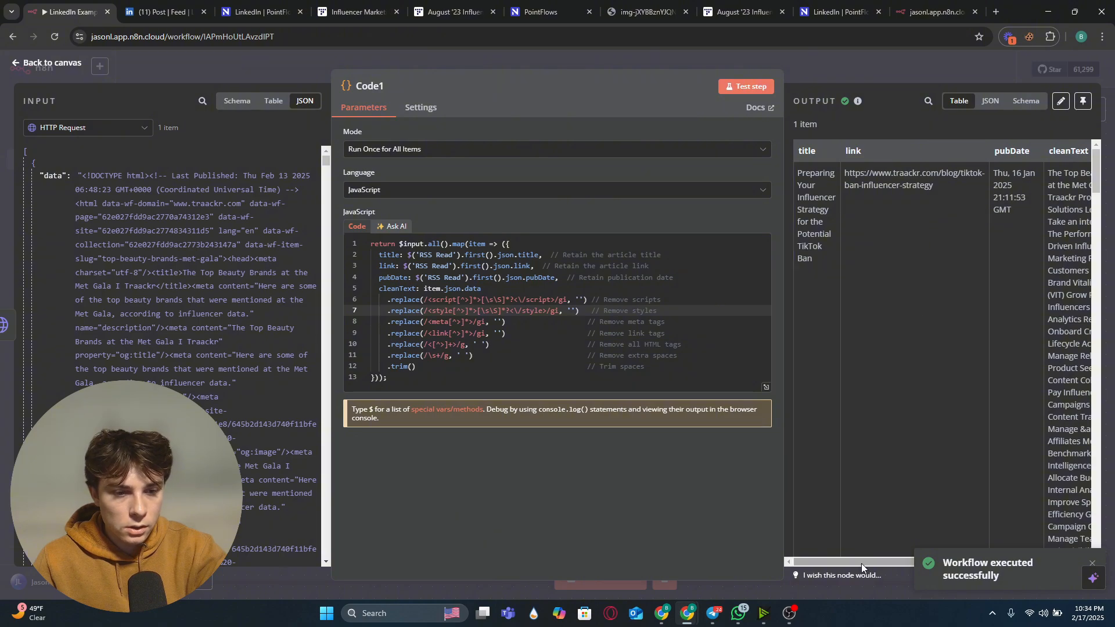
left_click_drag(862, 562, 945, 548)
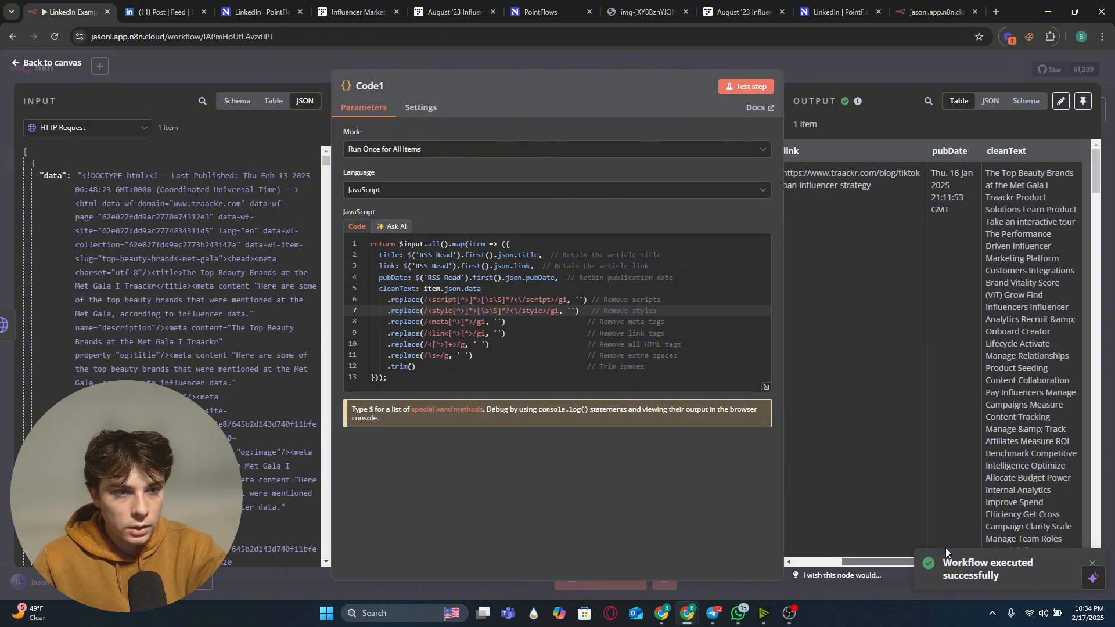
left_click(855, 62)
Step: Add an OpenAI 'Message a model' node after Code1 from the Advanced AI nodes
left_click(648, 274)
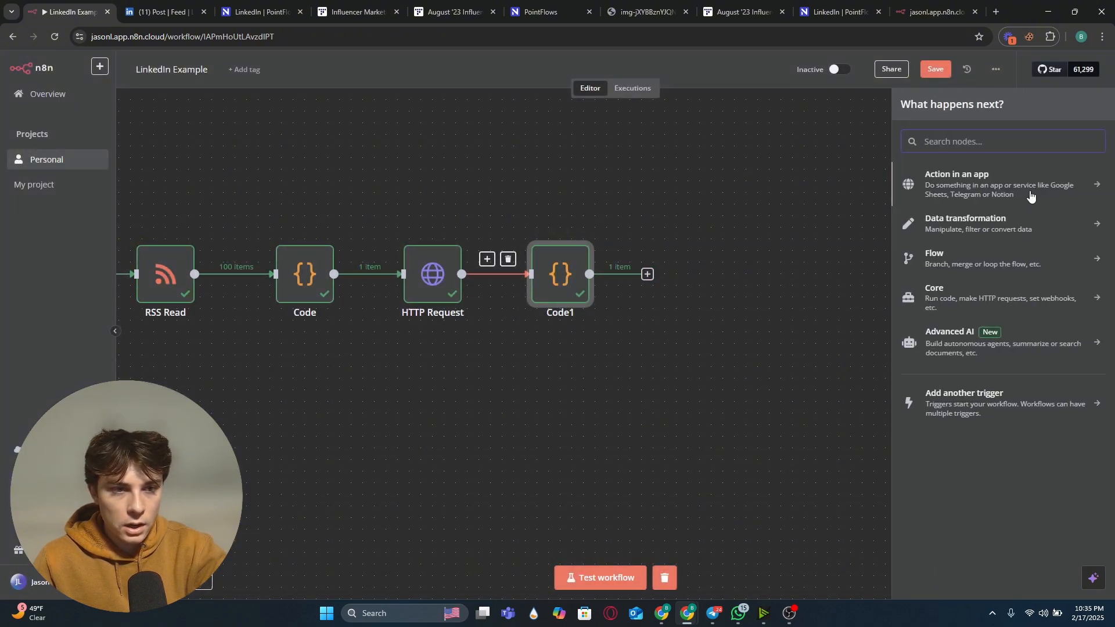
left_click(993, 333)
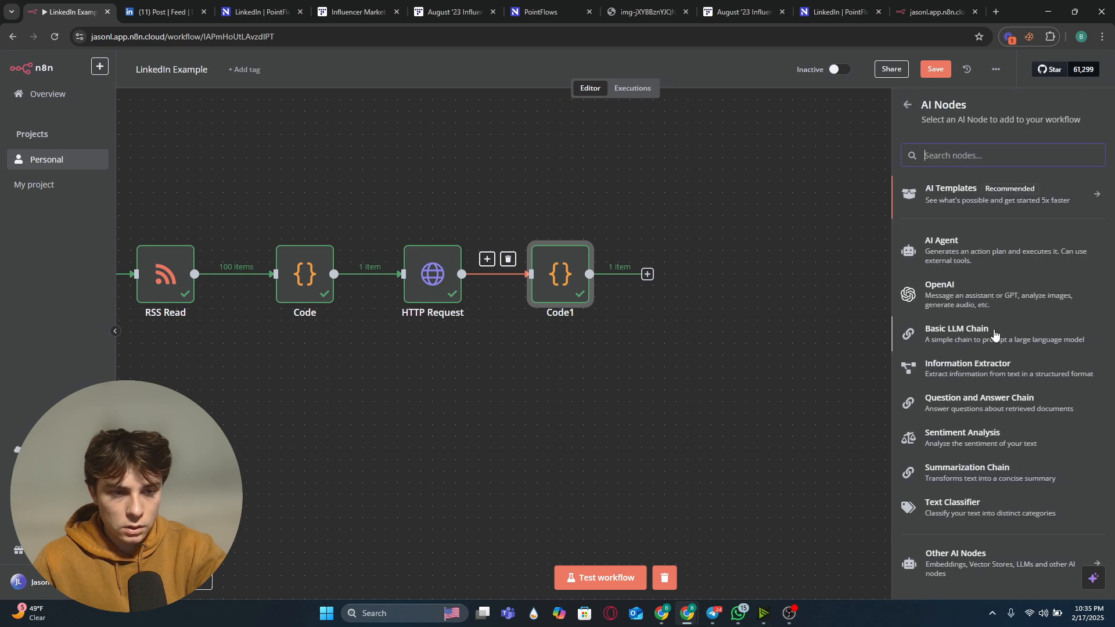
left_click(1004, 298)
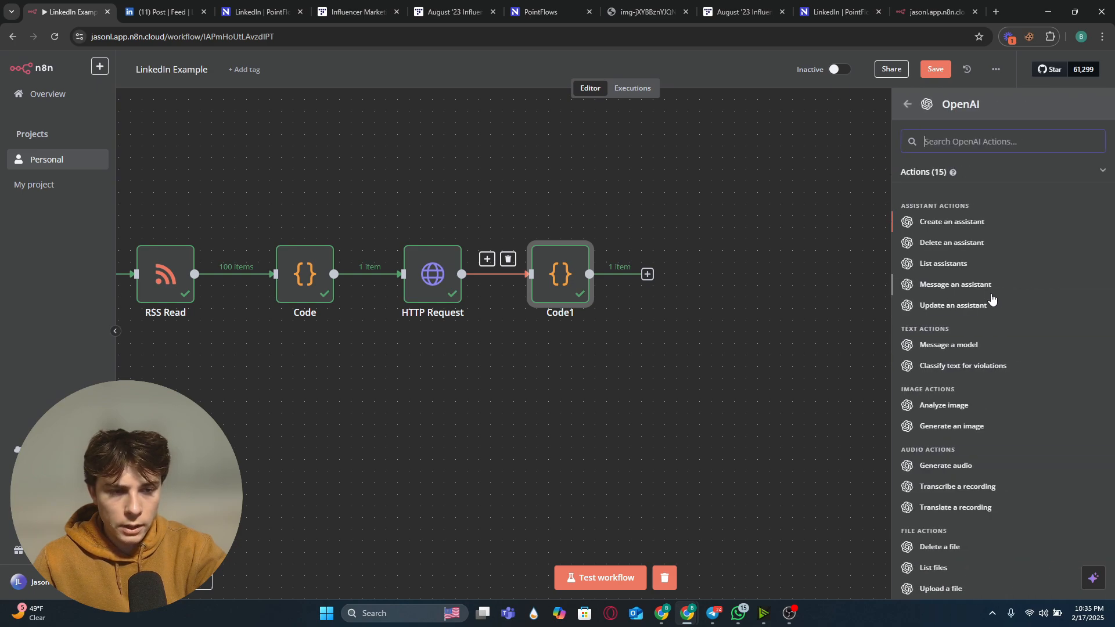
left_click(943, 345)
Step: Set the OpenAI model to GPT-4O-MINI and paste the LinkedIn content-specialist prompt as the user message
left_click(559, 264)
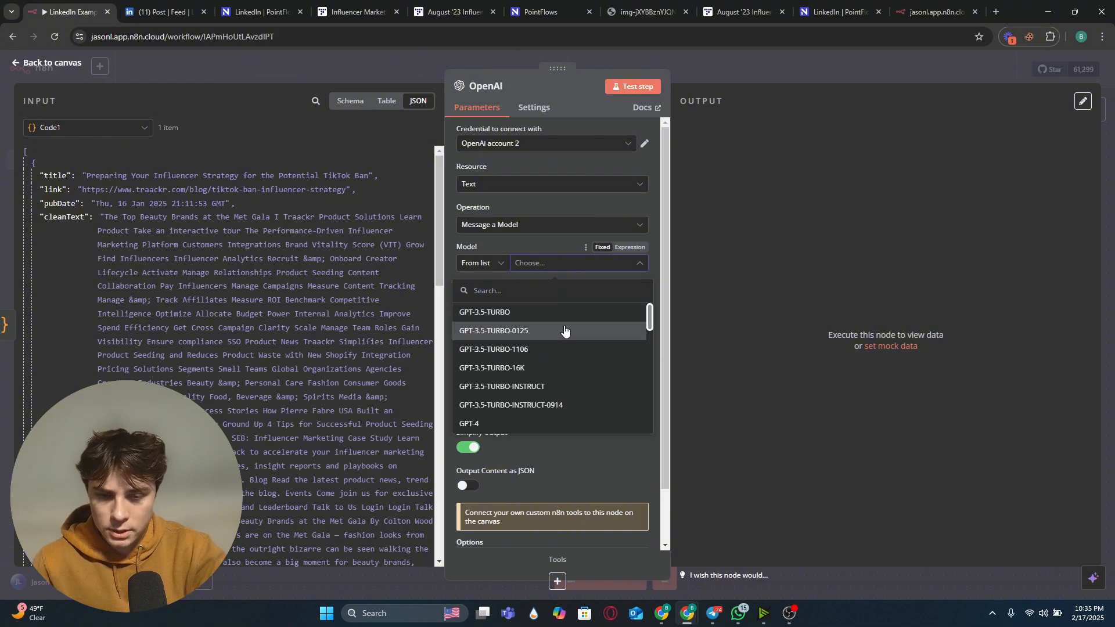
scroll(535, 378, "down", 5)
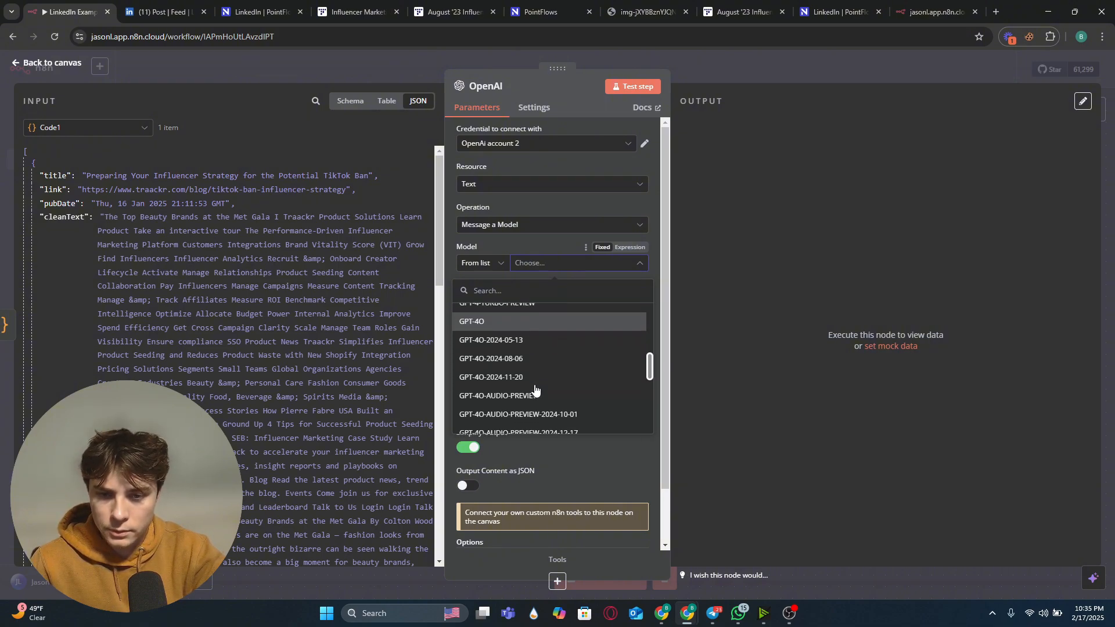
scroll(537, 388, "down", 3)
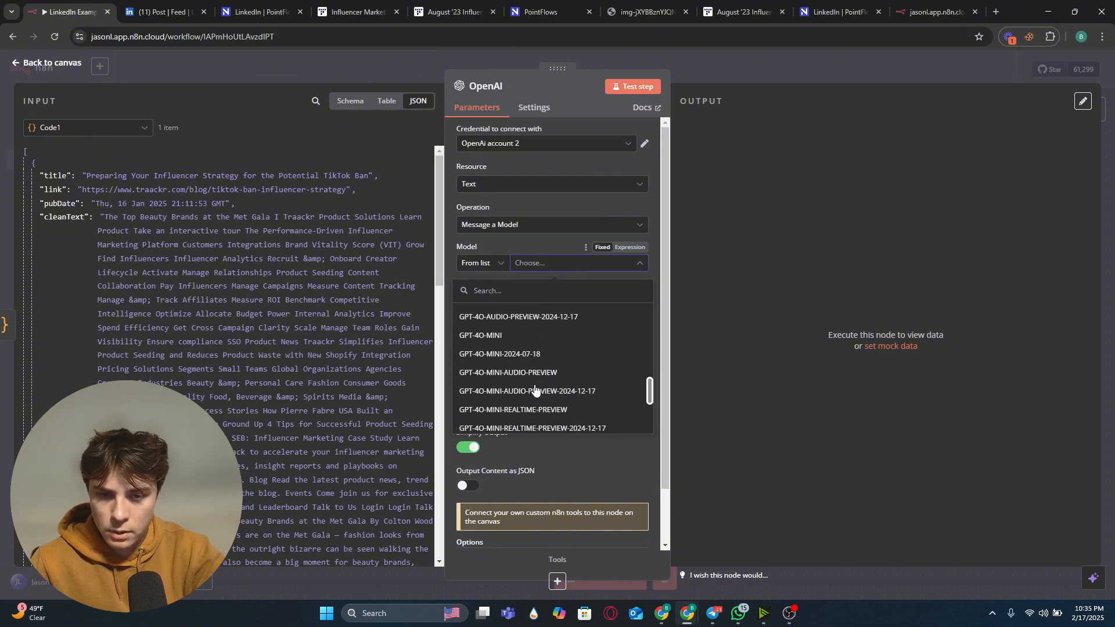
left_click(521, 340)
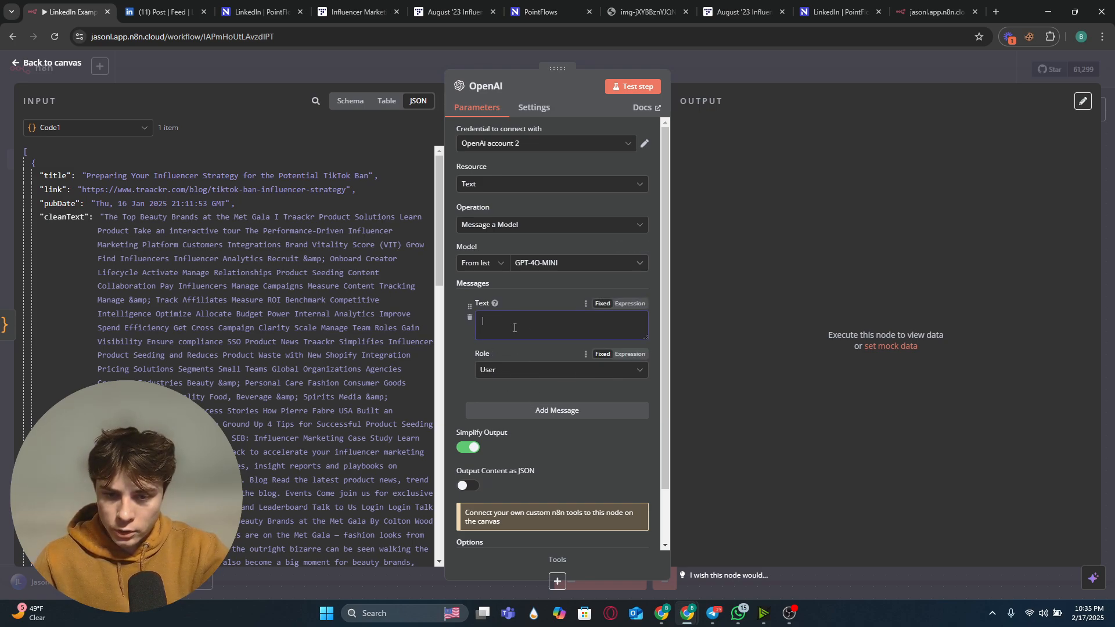
key("Escape")
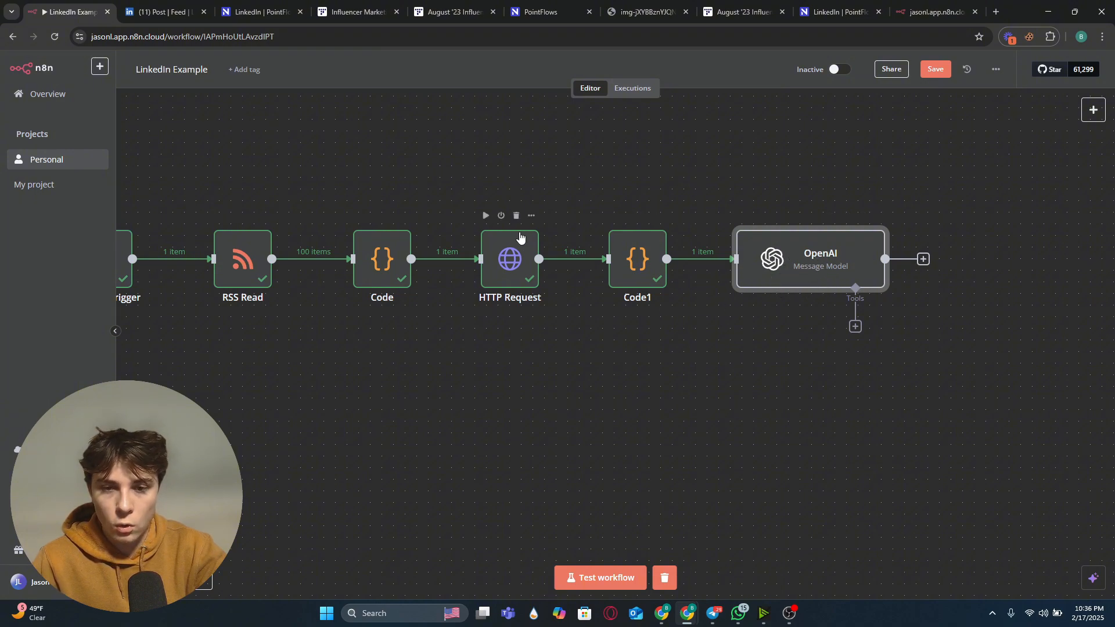
Step: Reopen the OpenAI node, enlarge the message text box and read through the prompt's rules and example output
double_click(738, 275)
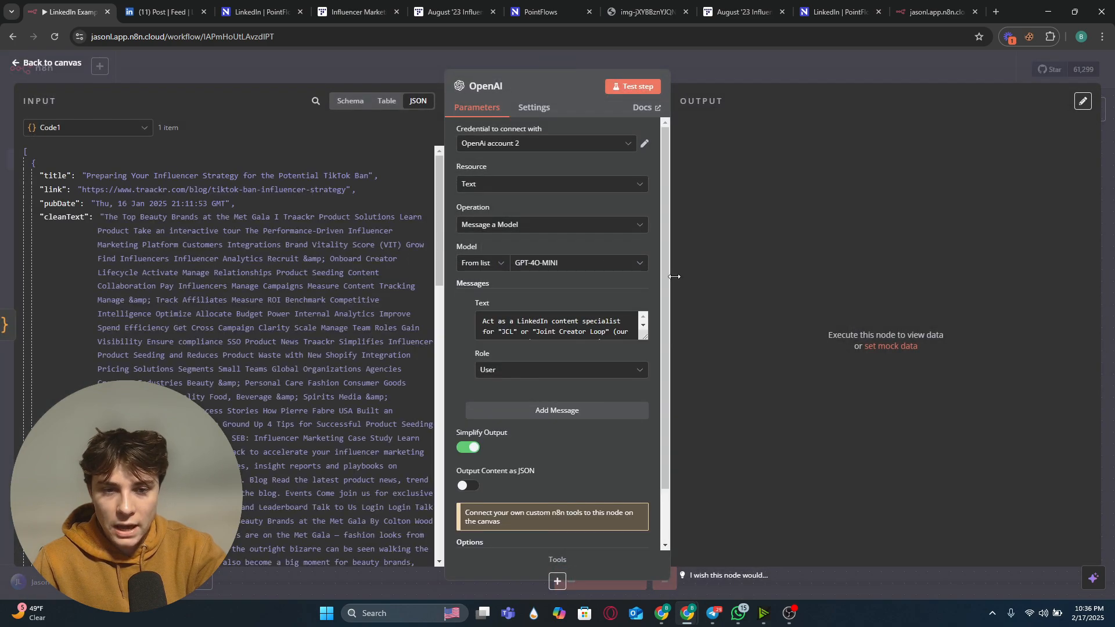
left_click_drag(641, 340, 640, 539)
scroll(608, 256, "down", 3)
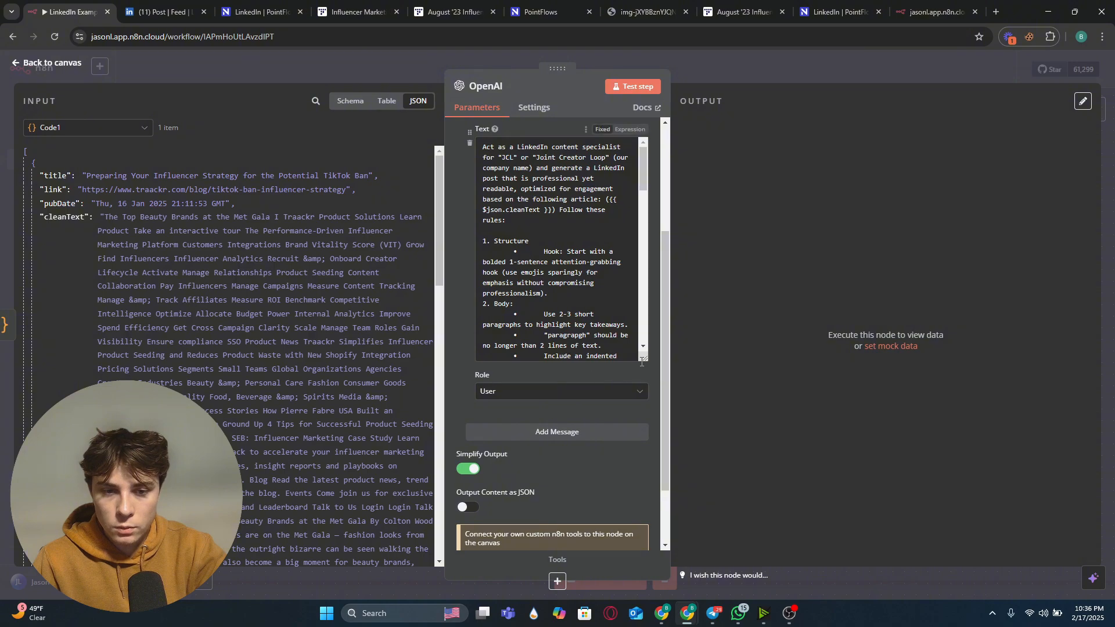
left_click_drag(641, 365, 642, 559)
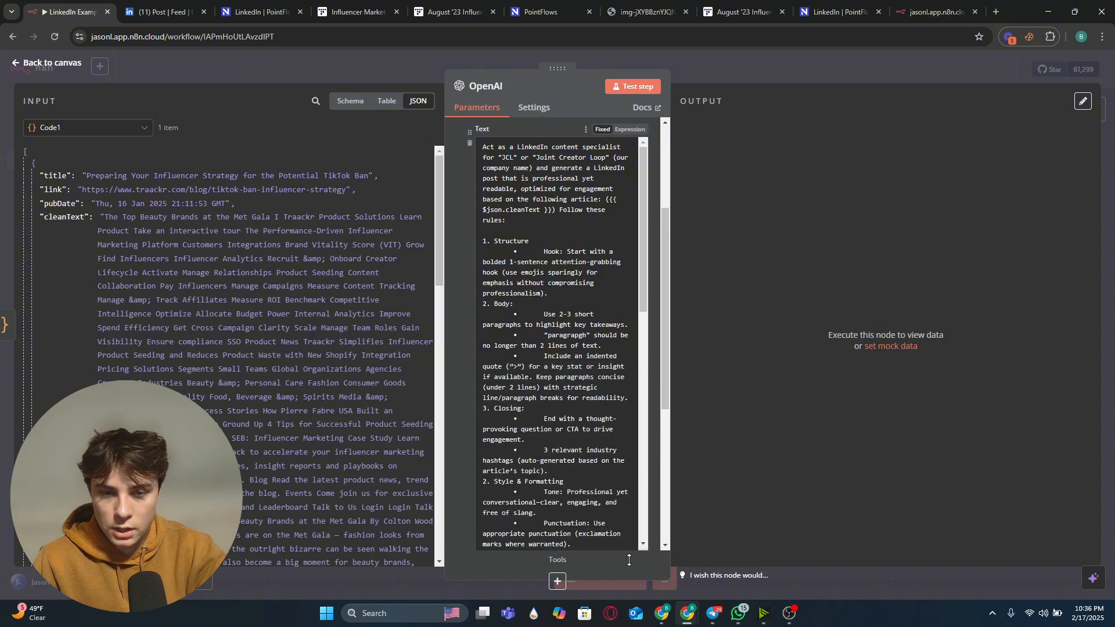
scroll(479, 380, "down", 5)
scroll(535, 327, "down", 3)
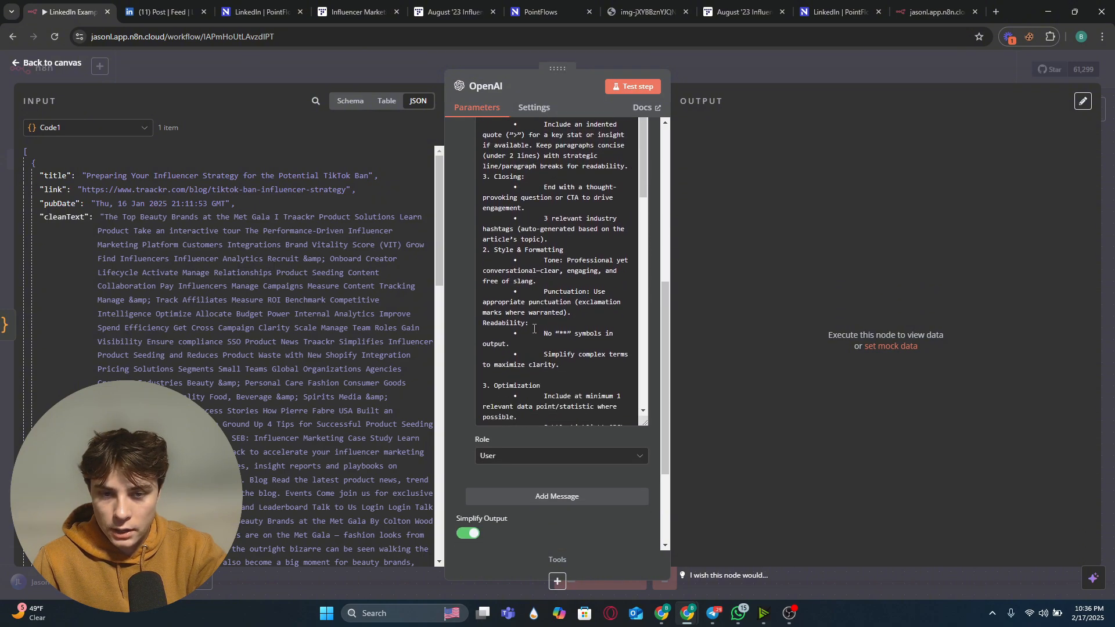
scroll(540, 305, "up", 9)
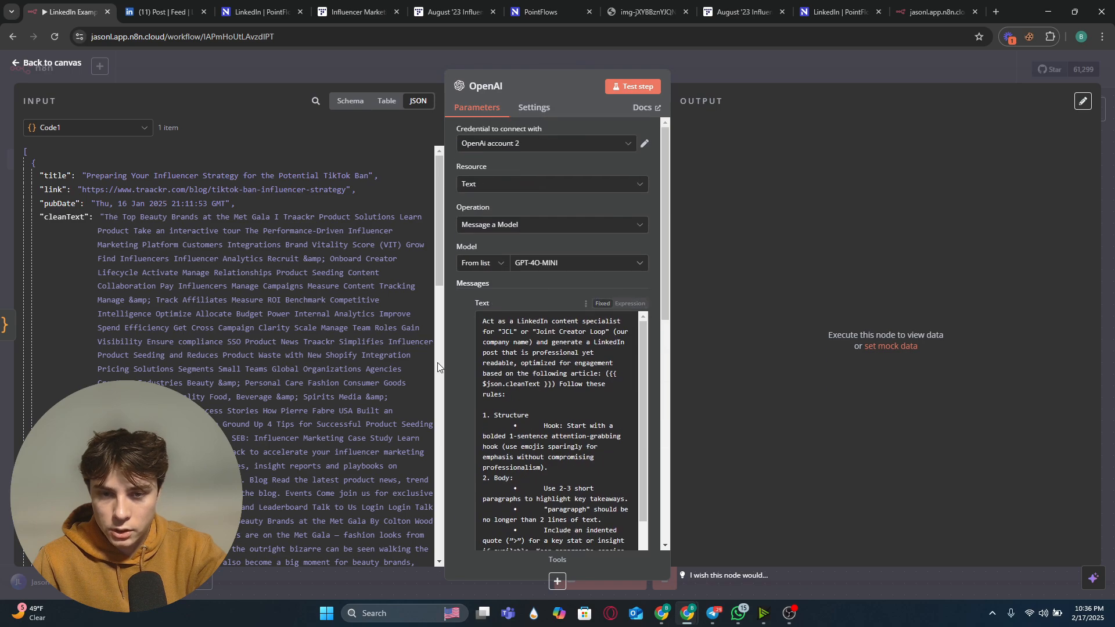
scroll(451, 326, "down", 3)
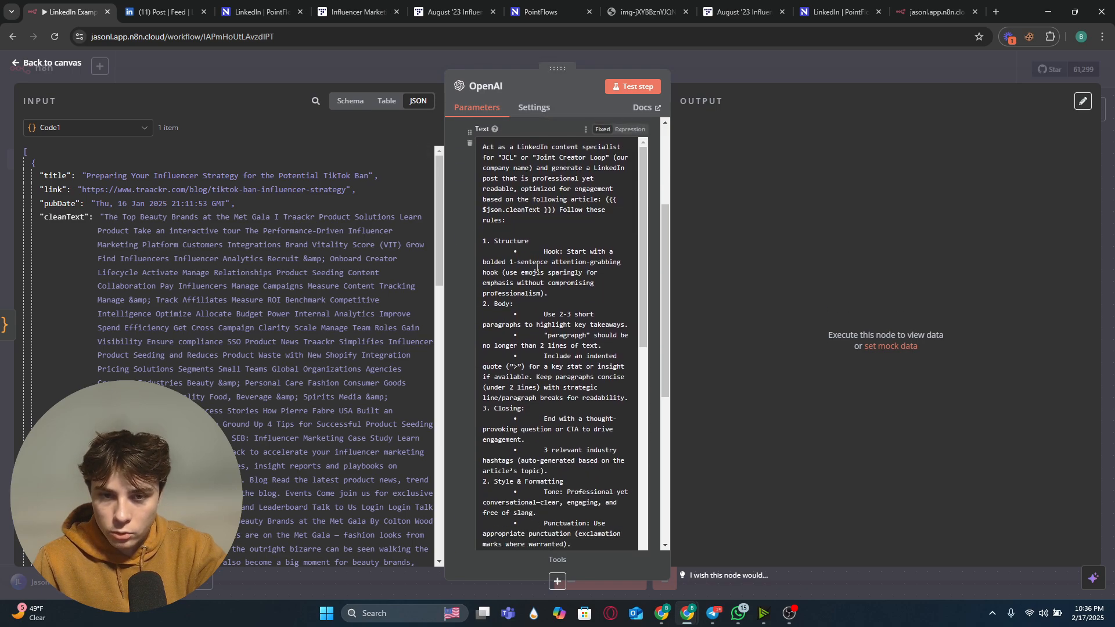
scroll(569, 258, "down", 1)
scroll(567, 257, "down", 6)
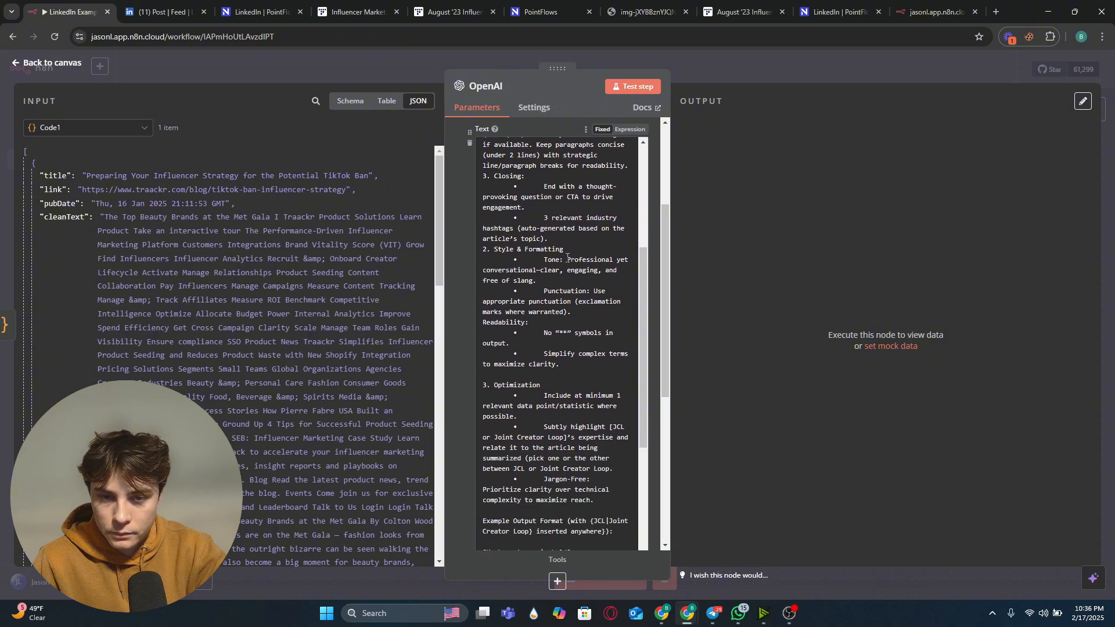
scroll(567, 257, "down", 1)
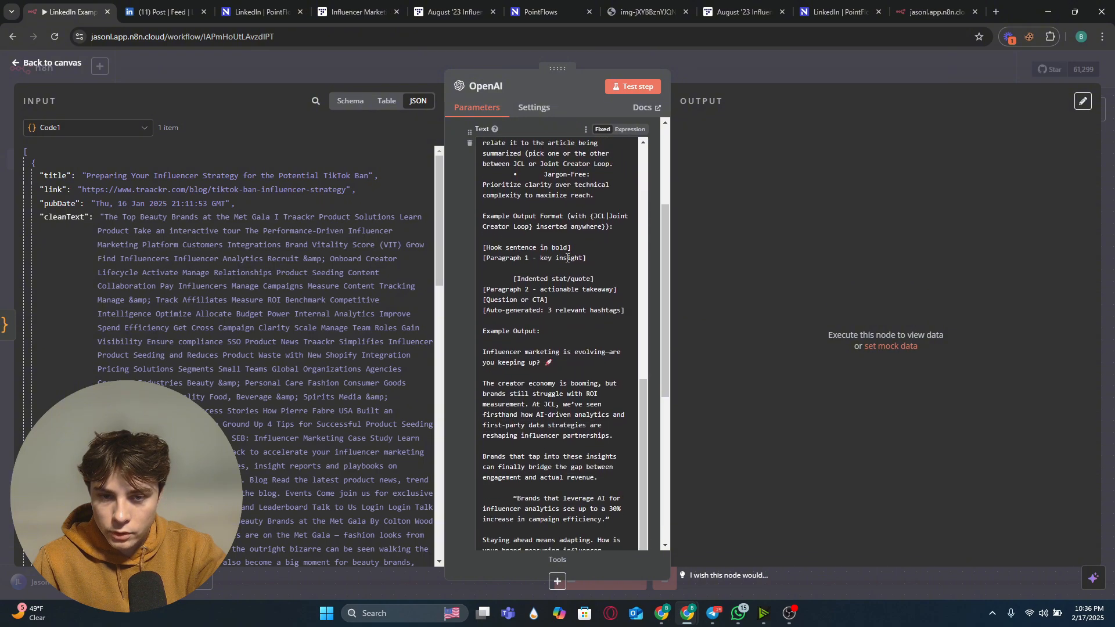
scroll(604, 203, "up", 10)
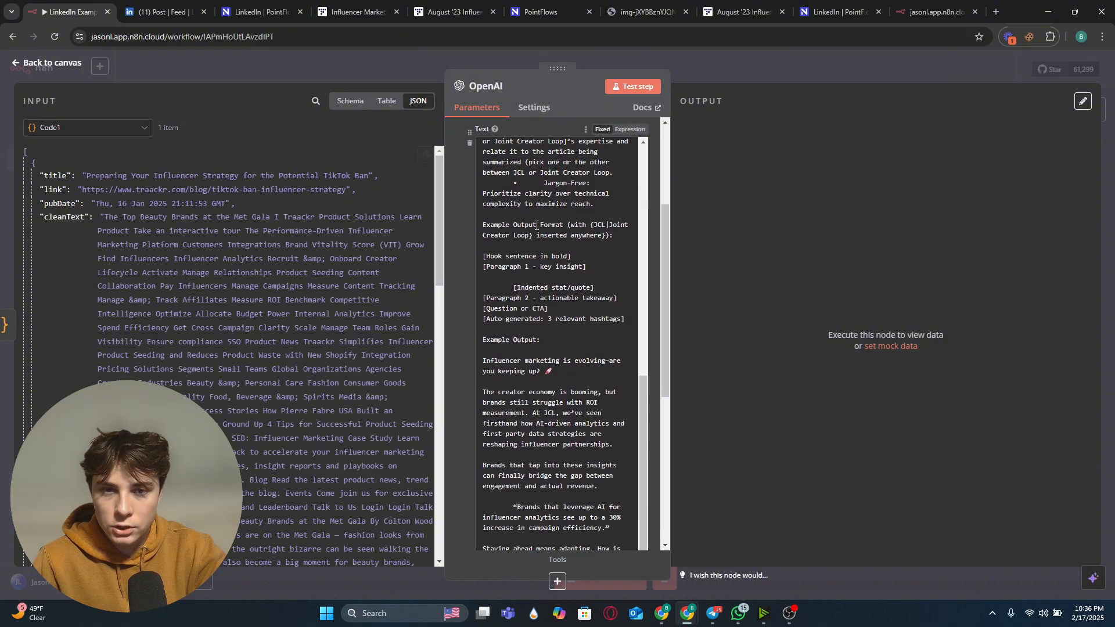
Step: Switch the message text to Expression mode and review the prompt with its {{ $json.cleanText }} reference
left_click(620, 129)
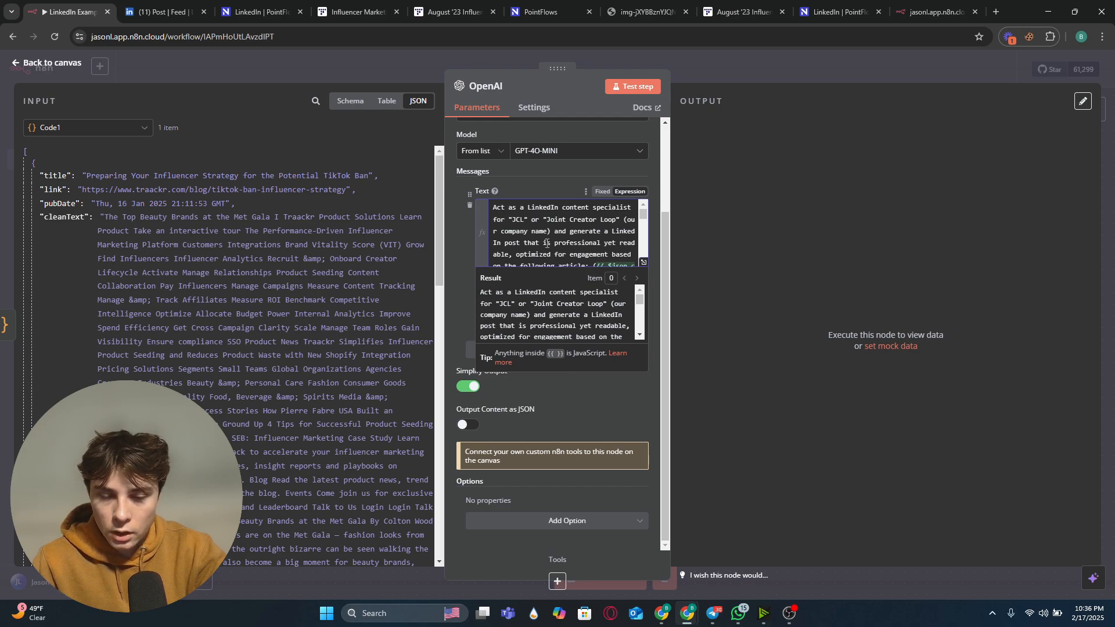
scroll(547, 243, "down", 2)
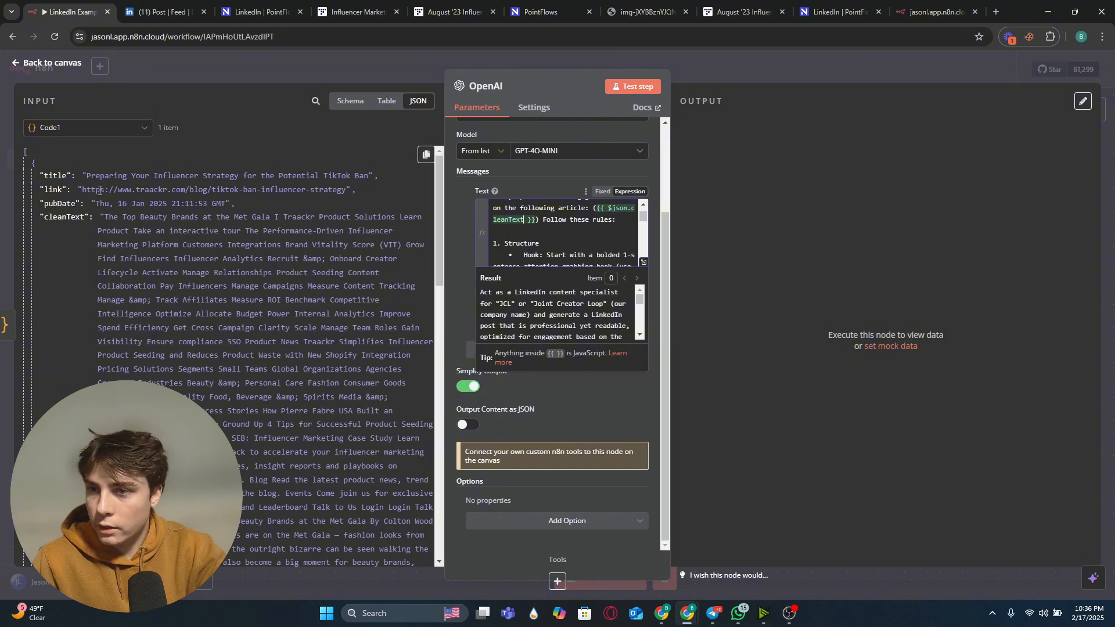
scroll(585, 245, "up", 2)
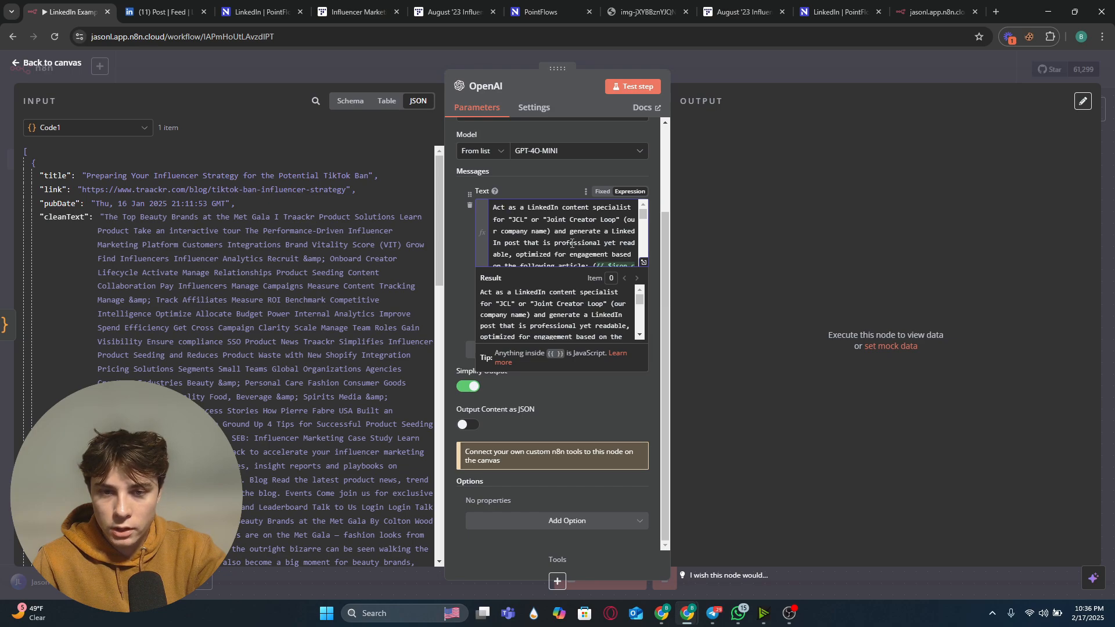
scroll(566, 253, "down", 2)
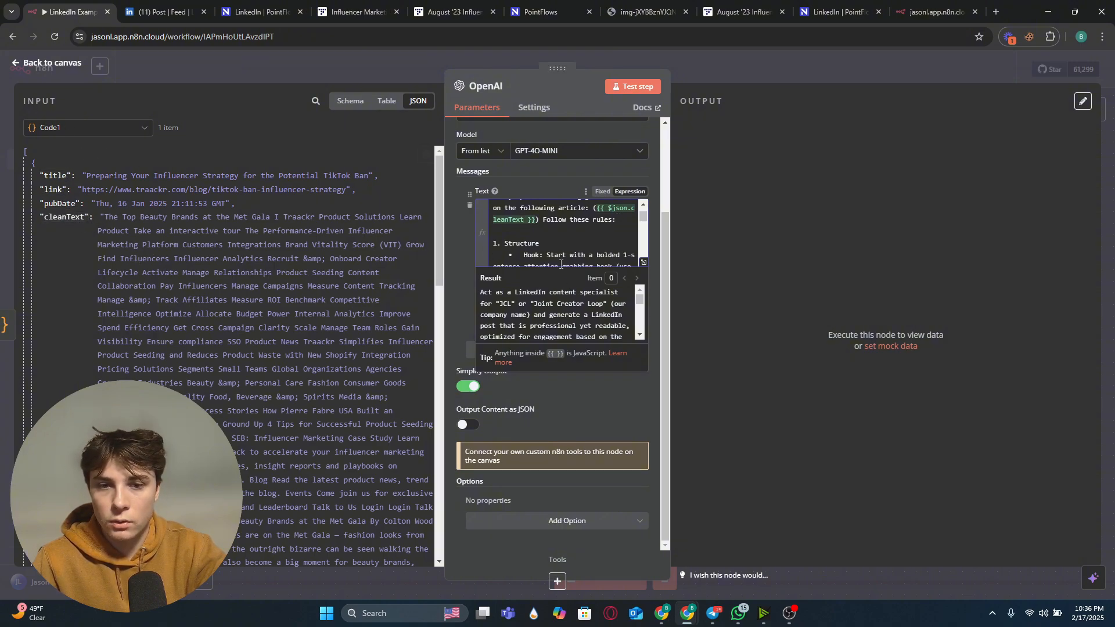
scroll(564, 248, "down", 6)
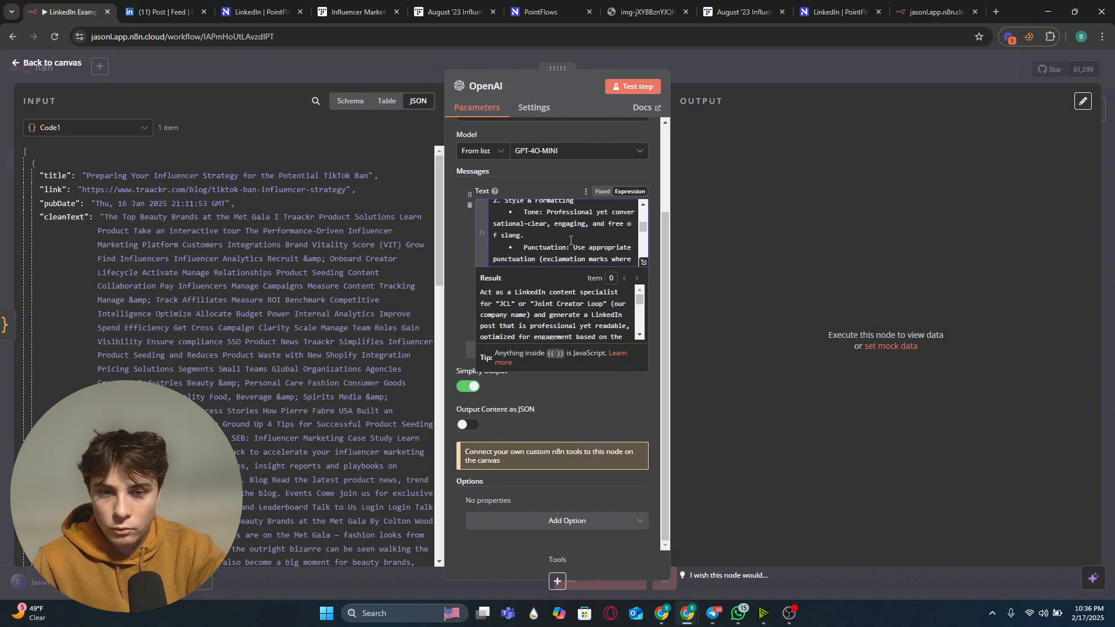
scroll(571, 241, "up", 2)
scroll(571, 240, "down", 2)
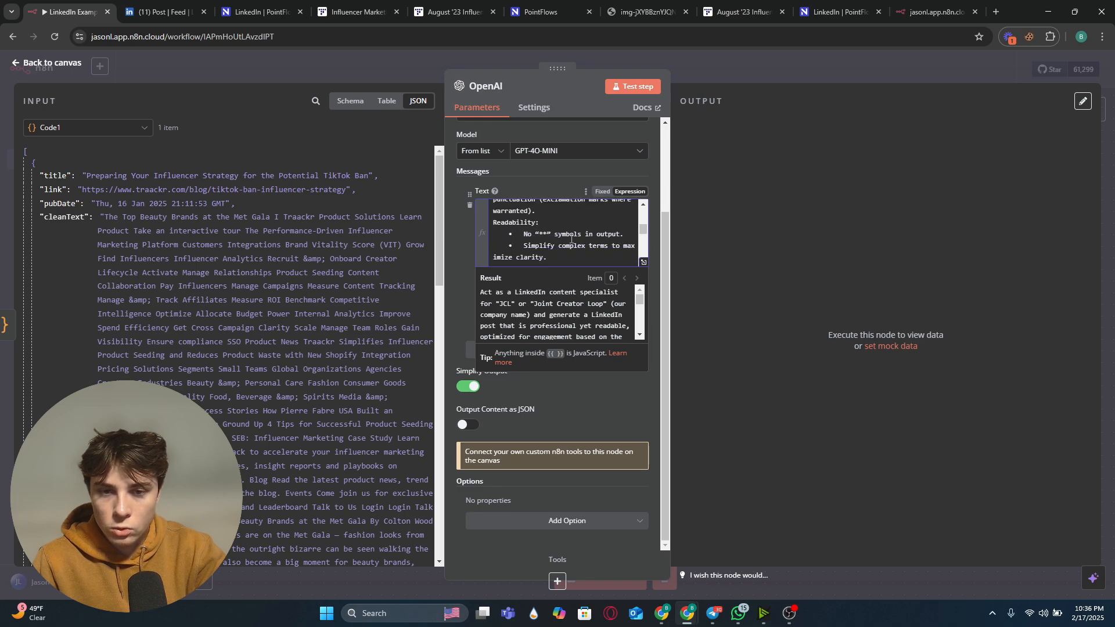
scroll(572, 234, "down", 5)
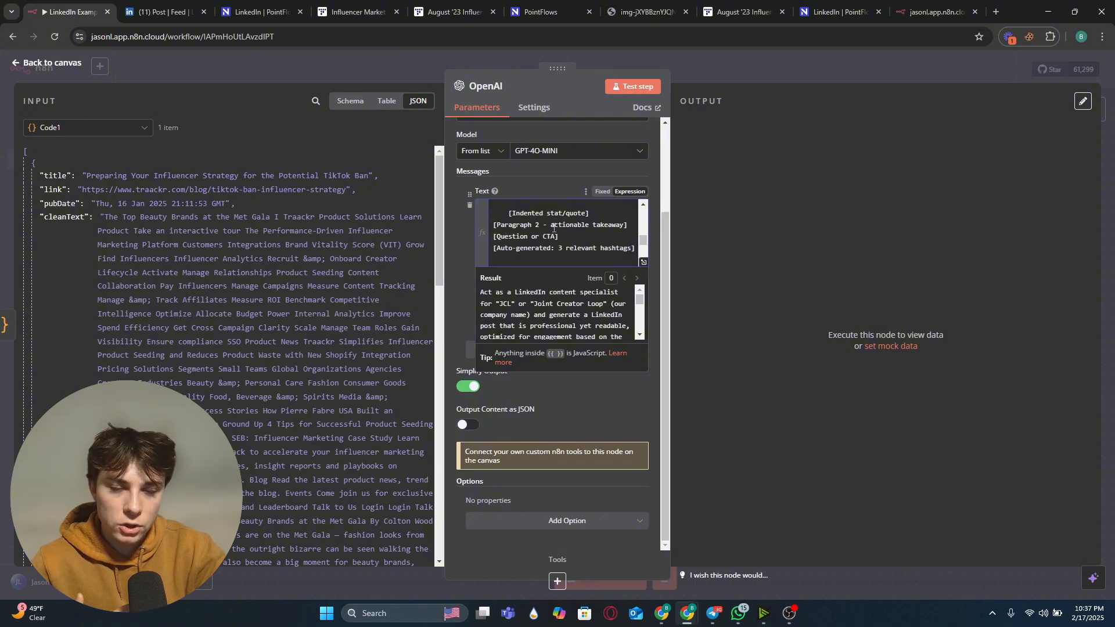
scroll(552, 232, "down", 3)
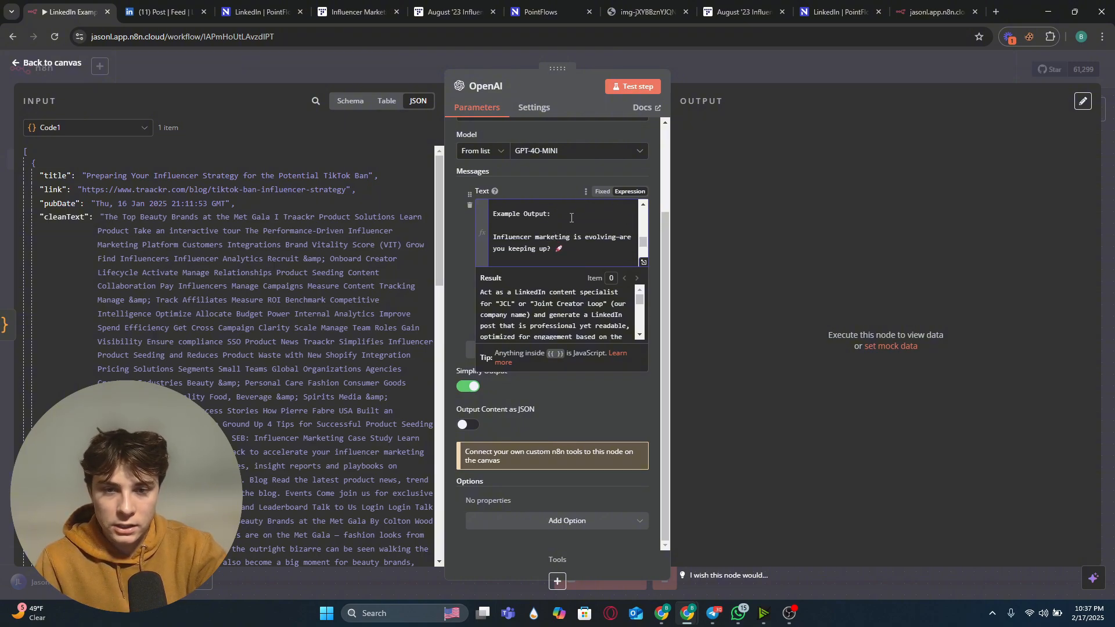
scroll(569, 248, "down", 3)
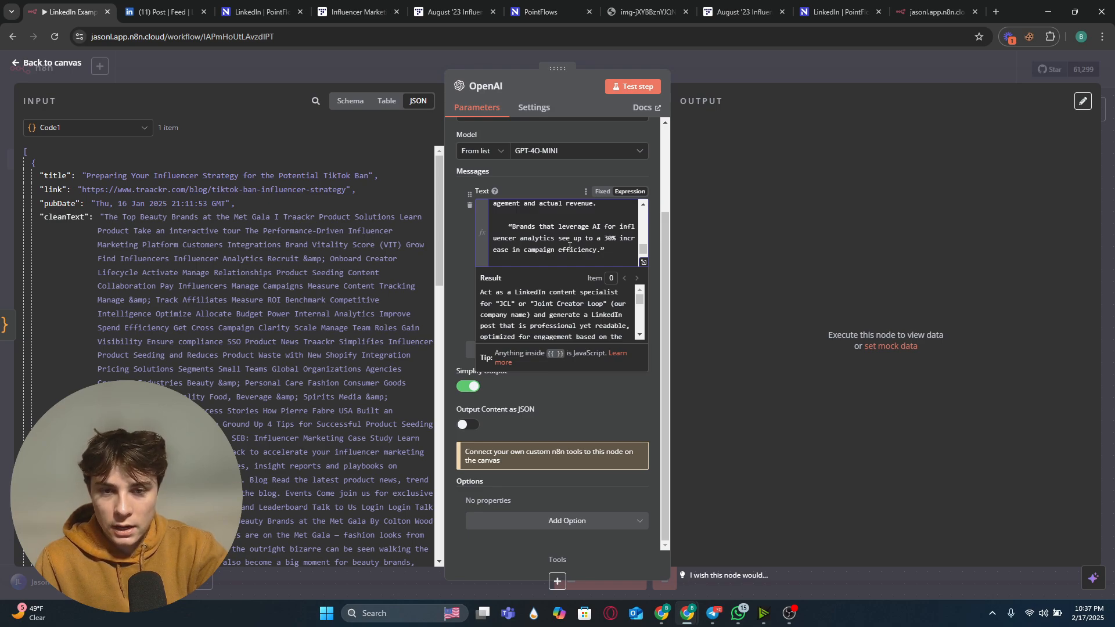
Step: Close the prompt editor, reopen the Article Summary node and read its generated LinkedIn post output
scroll(530, 234, "down", 3)
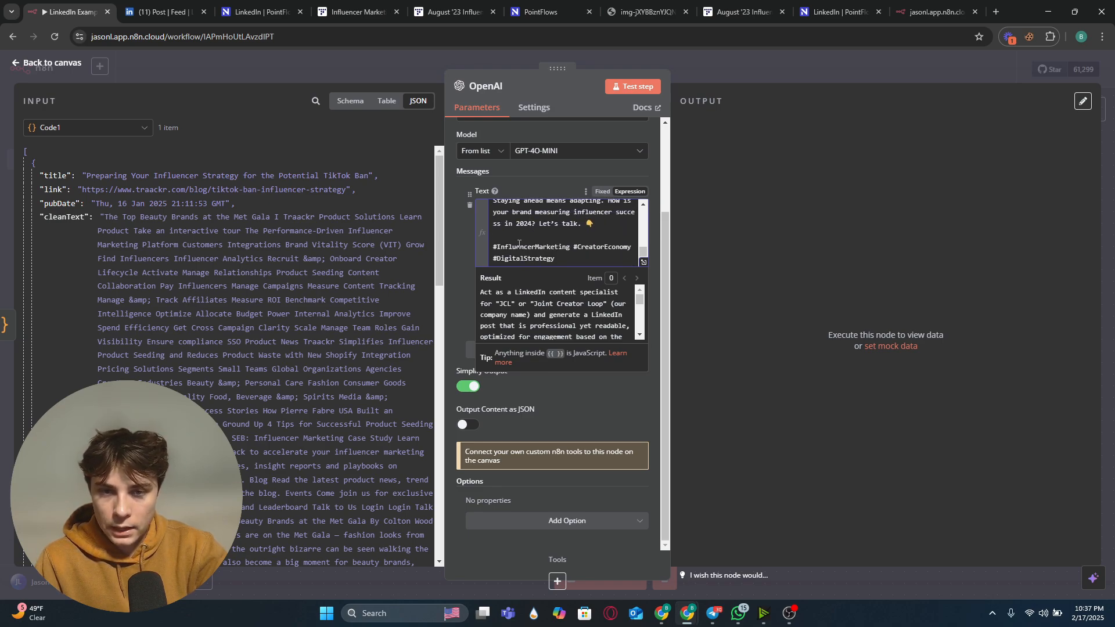
key("Escape")
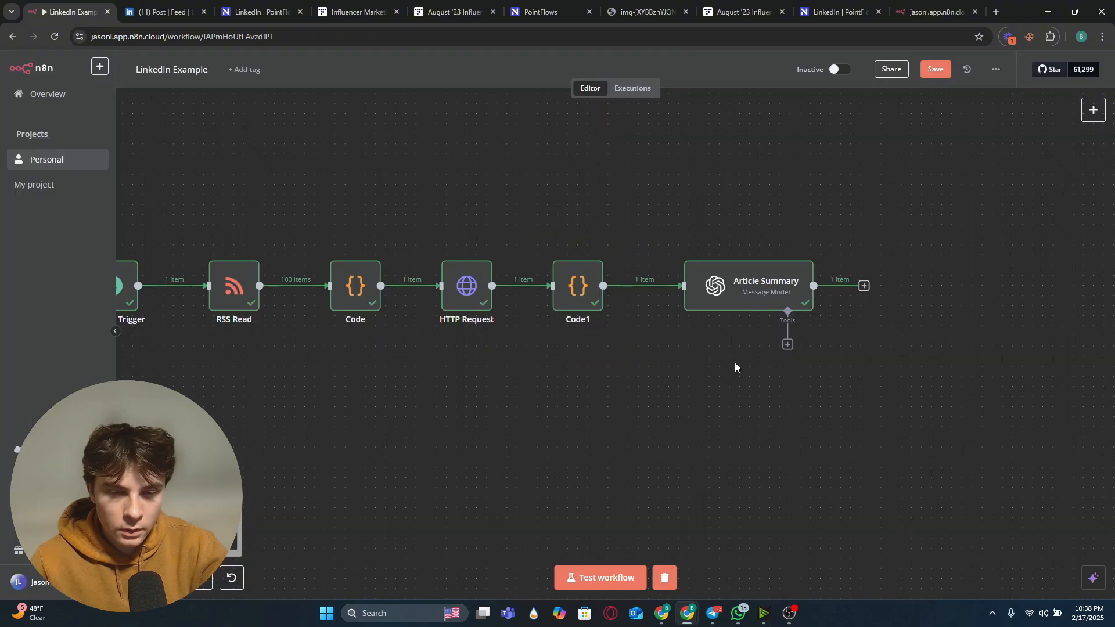
double_click(748, 287)
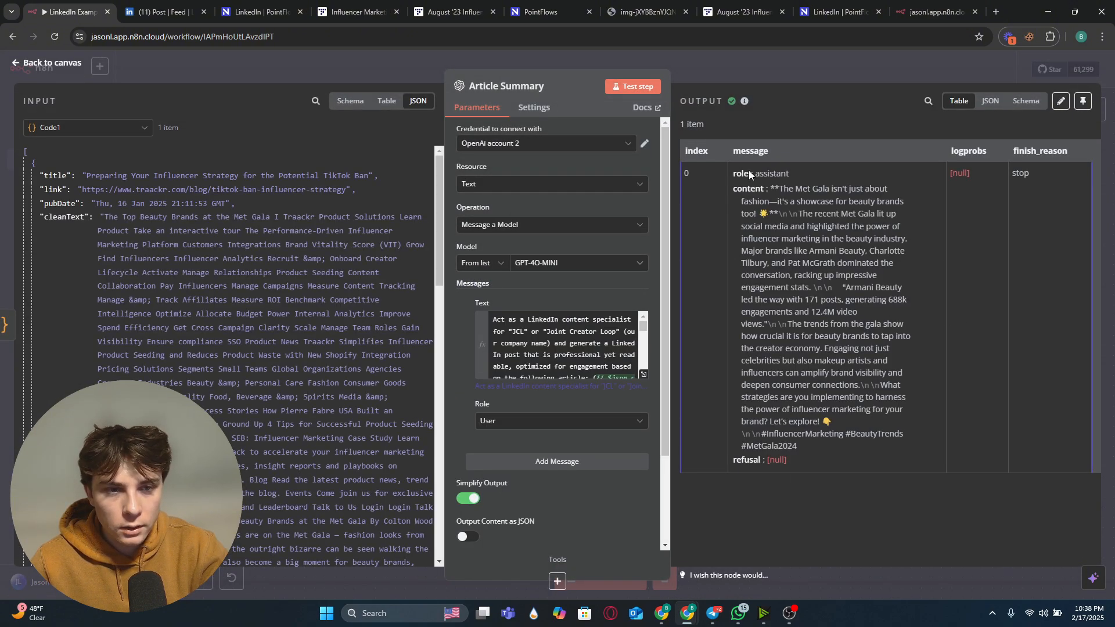
left_click_drag(770, 187, 811, 397)
left_click(785, 65)
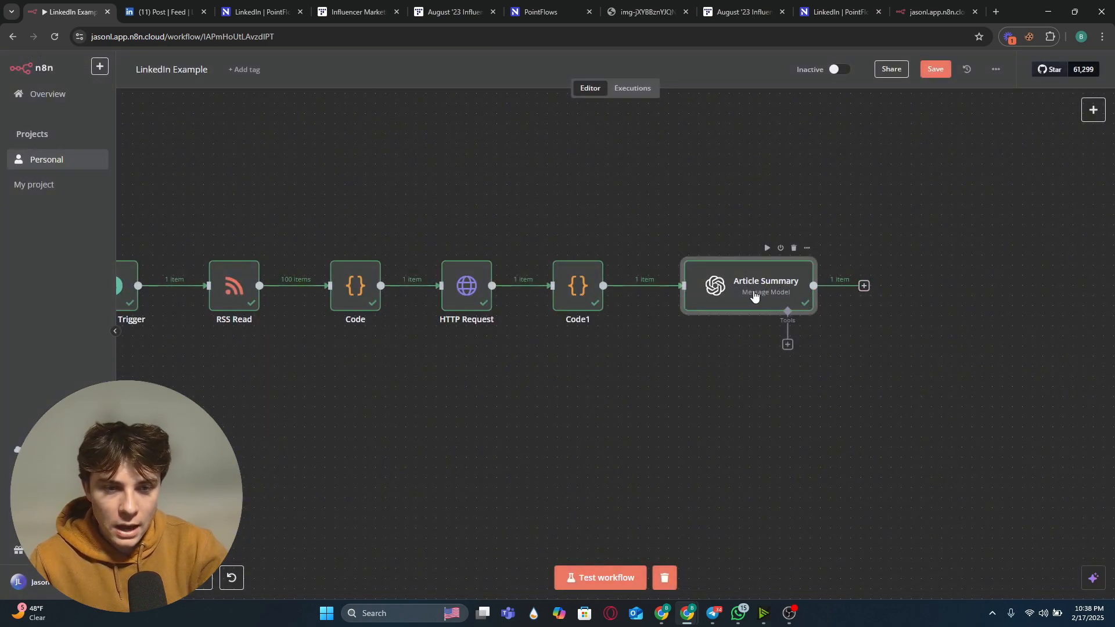
Step: Add an OpenAI 'Message a model' node after Article Summary from the Advanced AI nodes
left_click(865, 286)
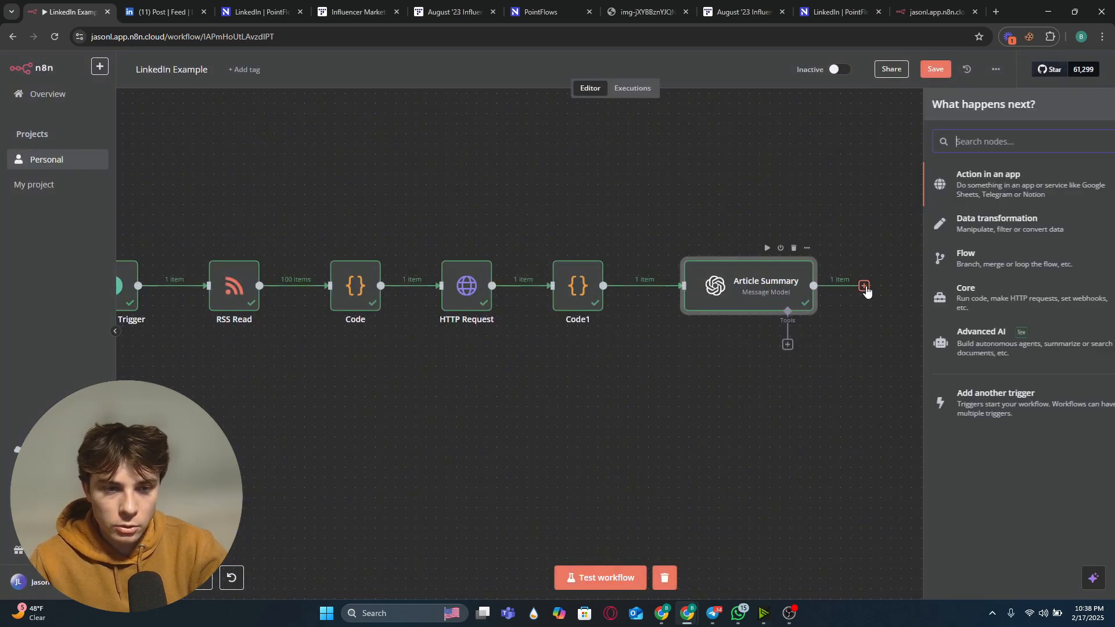
left_click(981, 341)
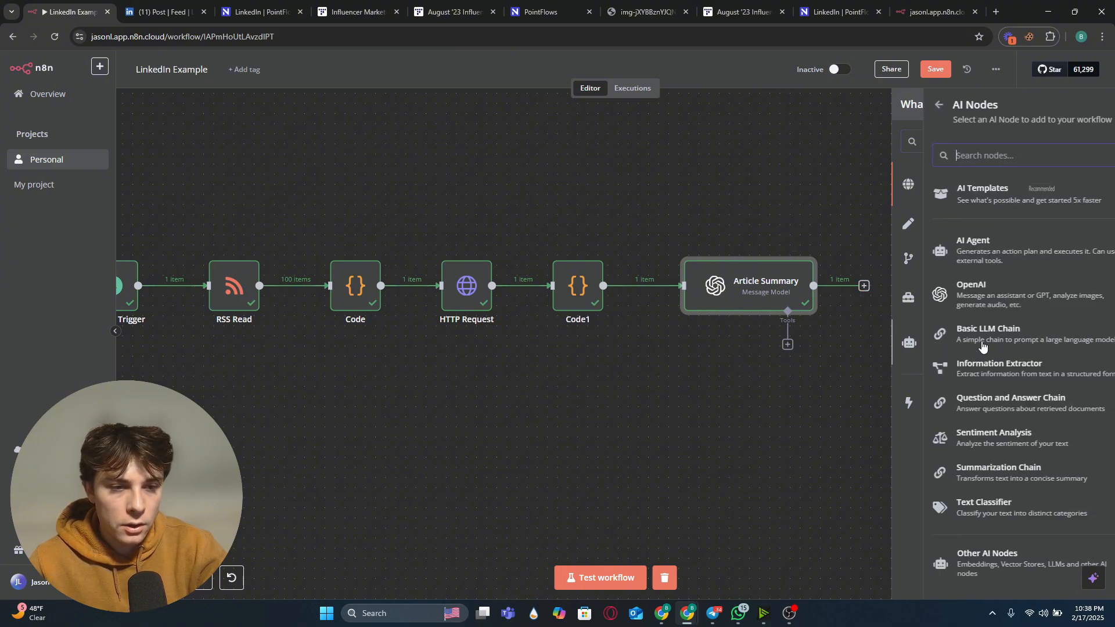
left_click(959, 299)
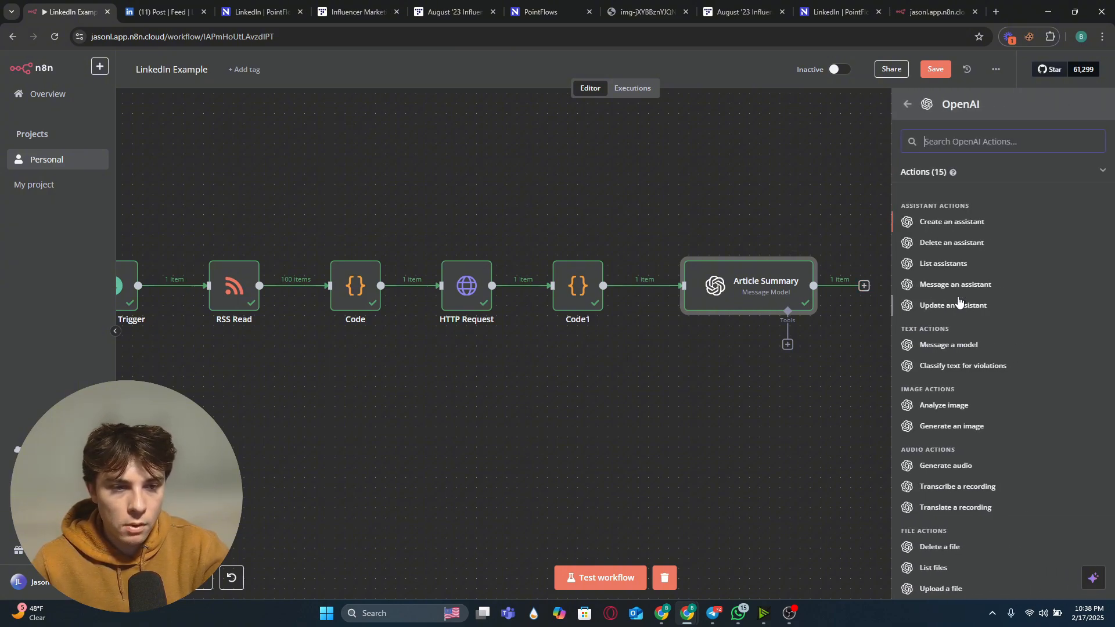
left_click(952, 346)
left_click(692, 59)
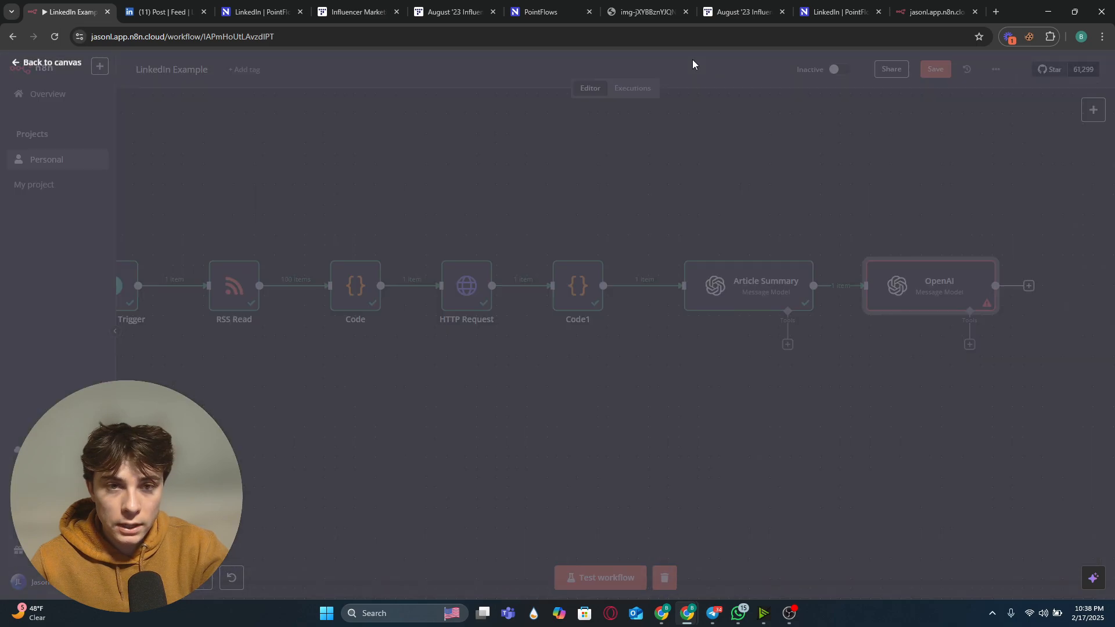
Step: Reposition the new OpenAI node on a second row below the Article Summary node
left_click_drag(938, 291, 695, 471)
left_click_drag(866, 465, 874, 408)
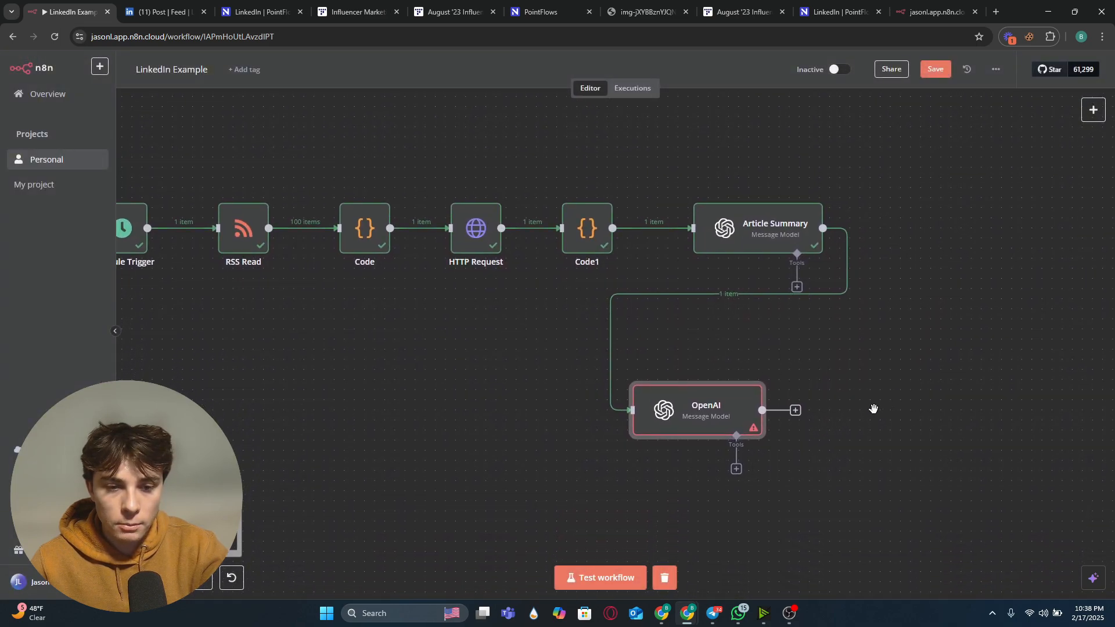
left_click_drag(686, 418, 695, 376)
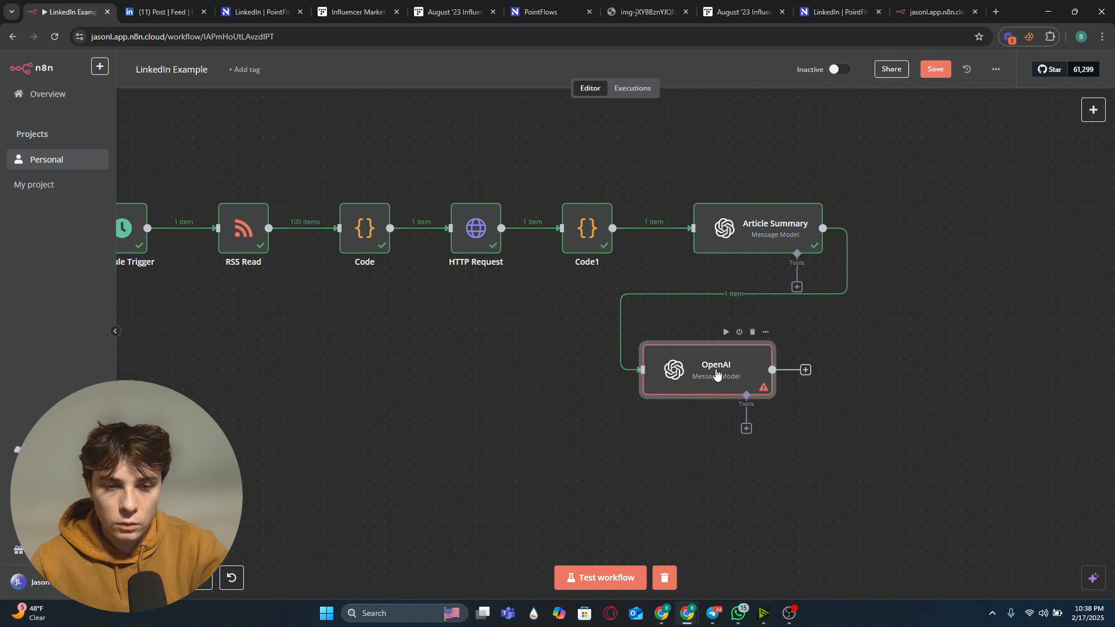
Step: Set the new OpenAI node's model to GPT-4-TURBO and paste the conceptual cover-image prompt instructions as the message text
double_click(716, 374)
left_click(546, 263)
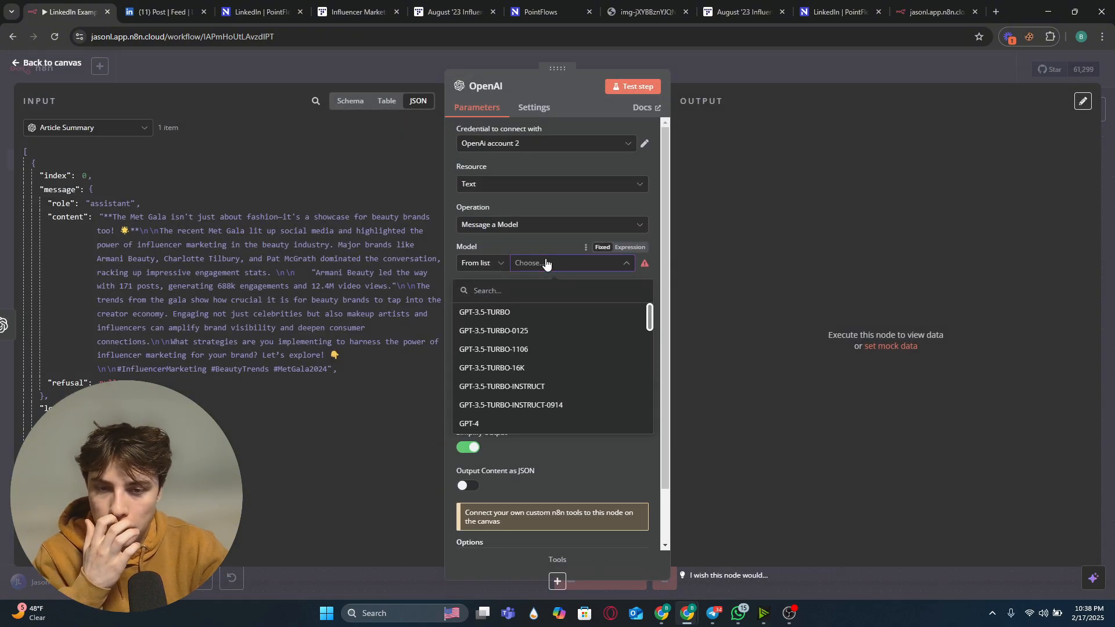
scroll(548, 347, "down", 4)
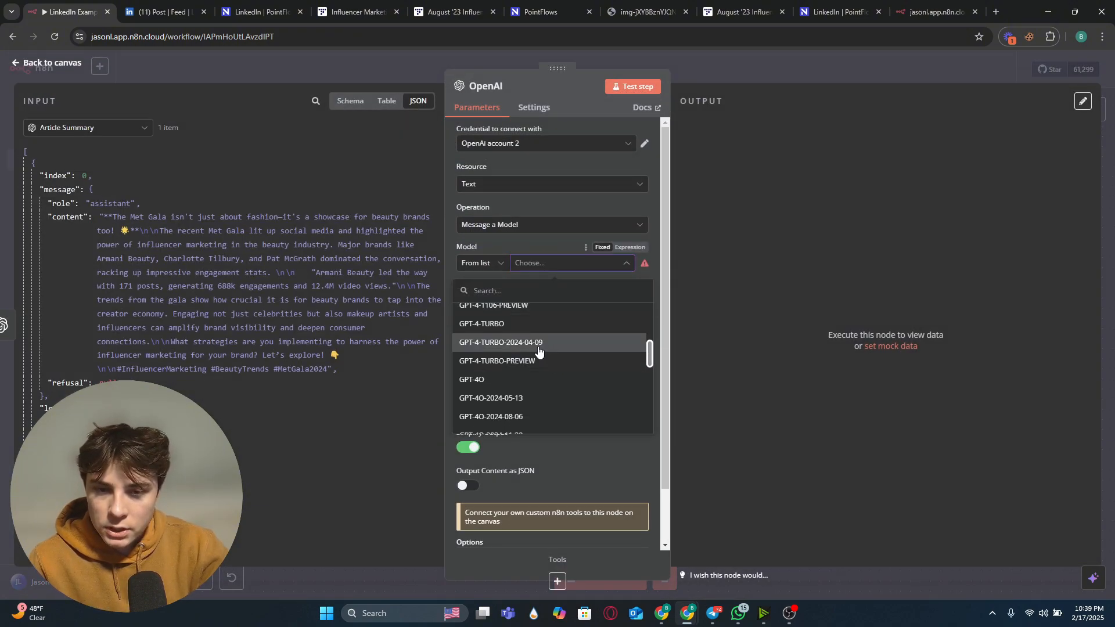
left_click(543, 324)
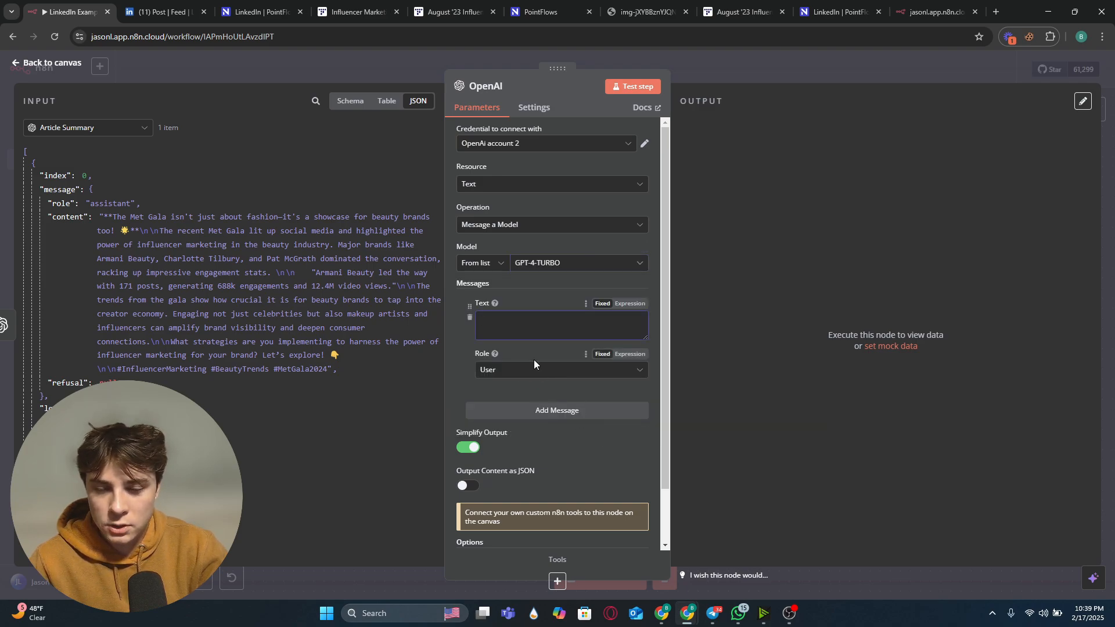
left_click(535, 331)
key("ctrl+v")
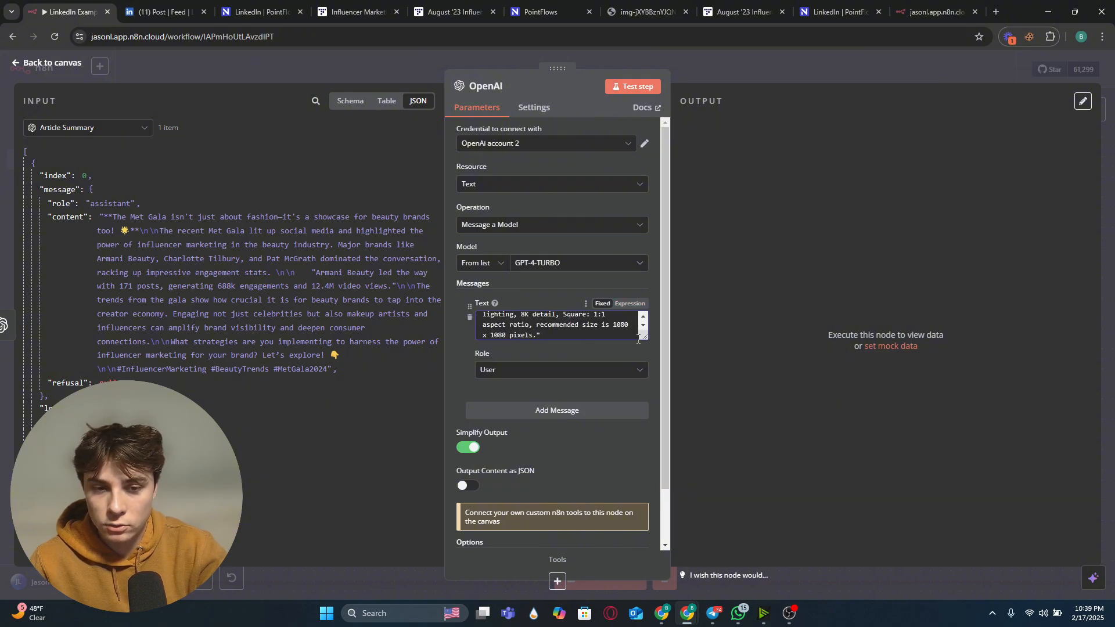
Step: Enlarge the message text box and toggle it between Expression and Fixed modes to check the {{ $json.message.content }} reference
left_click_drag(645, 337, 646, 548)
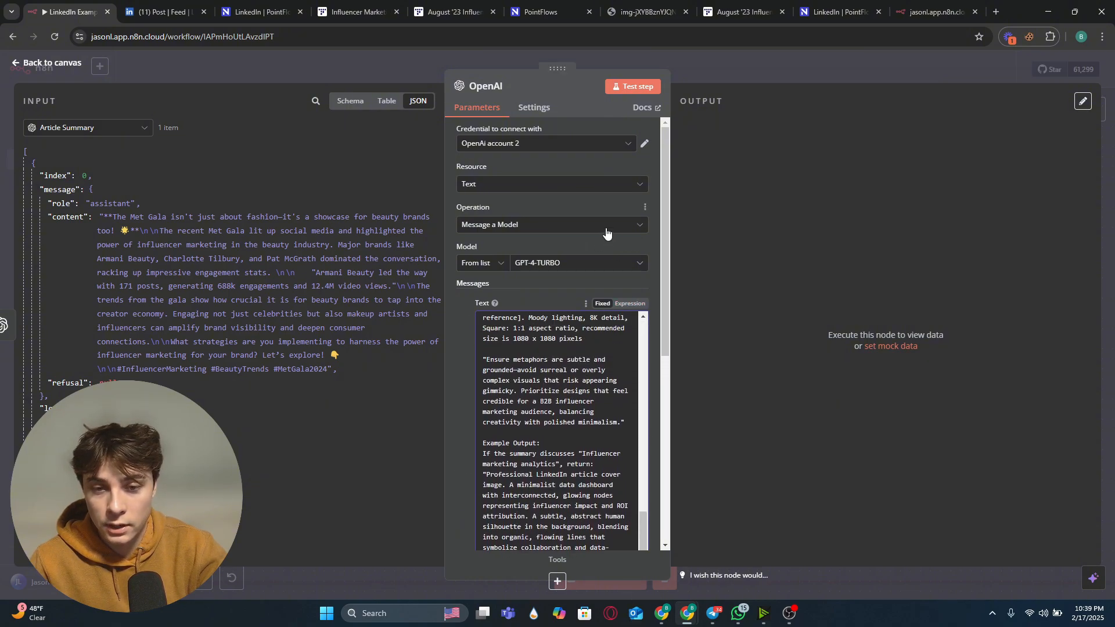
scroll(559, 395, "up", 10)
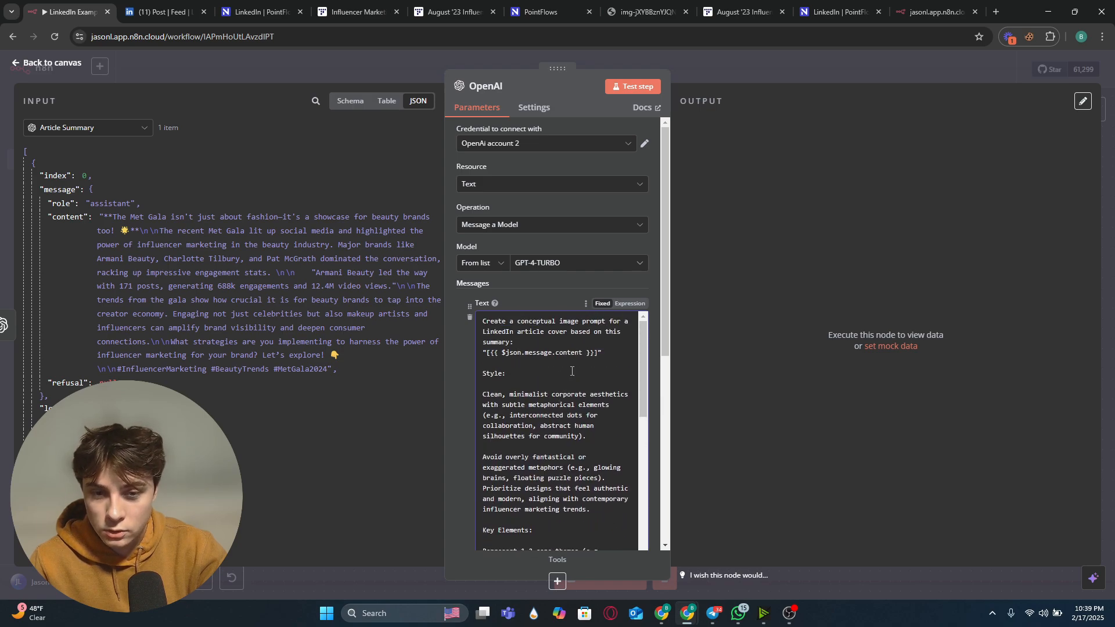
scroll(594, 203, "down", 2)
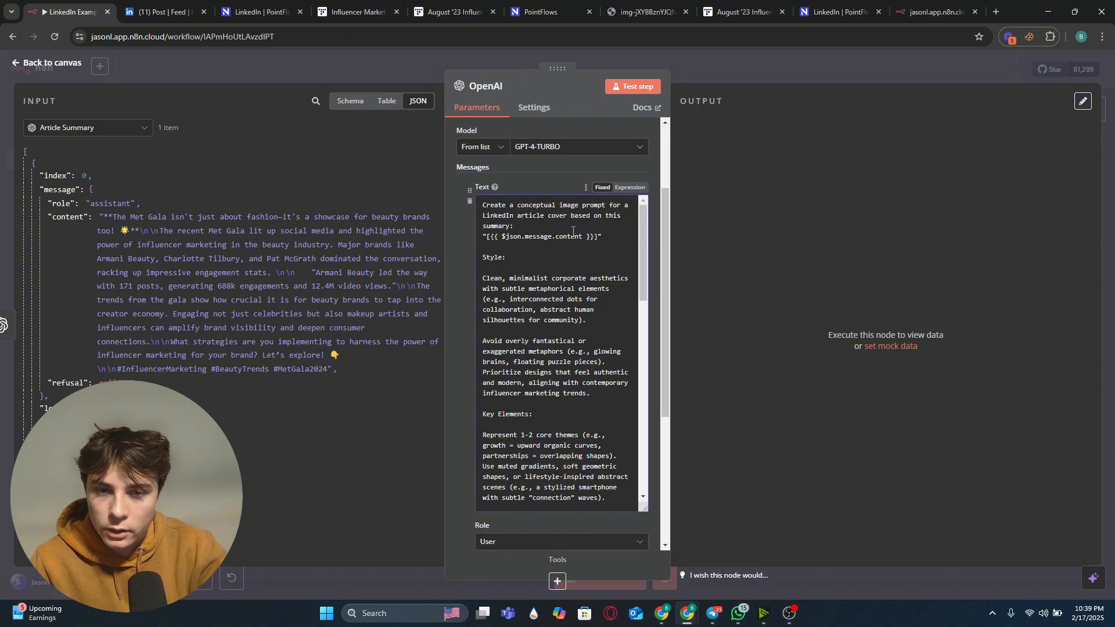
left_click(630, 188)
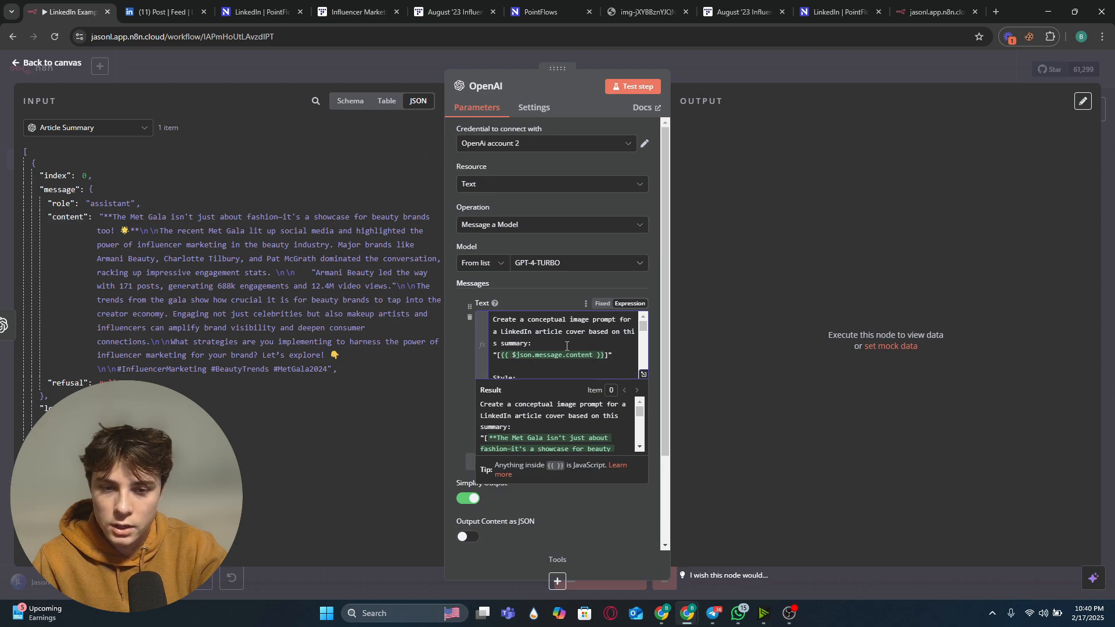
left_click(602, 304)
Step: Read through the image prompt's style, key elements, mood, avoid, and example output sections
left_click_drag(643, 347, 635, 553)
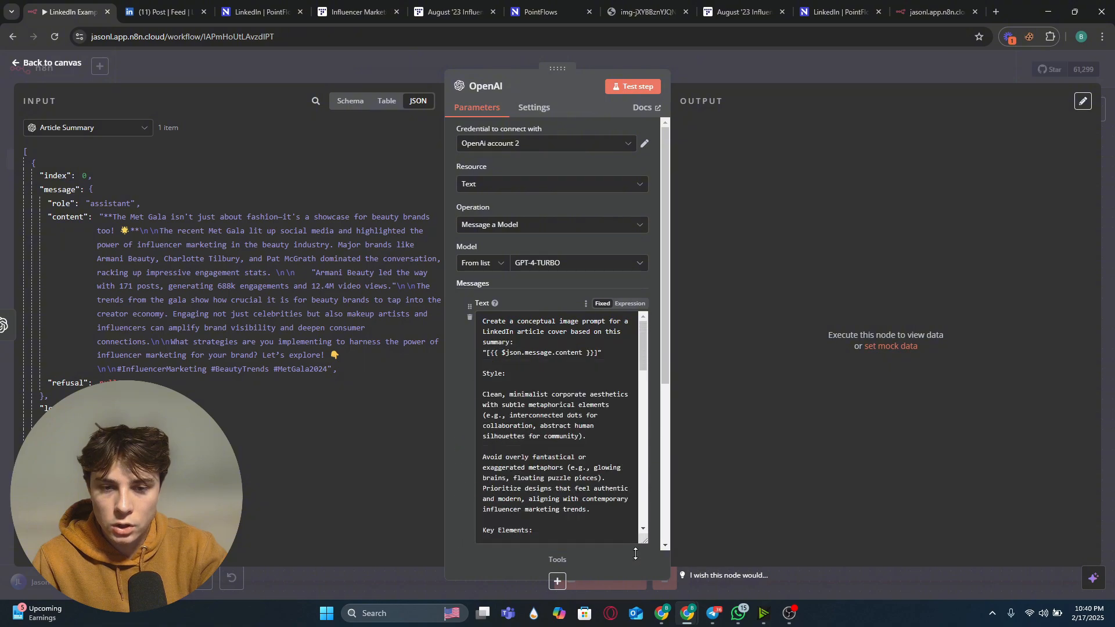
scroll(552, 227, "down", 2)
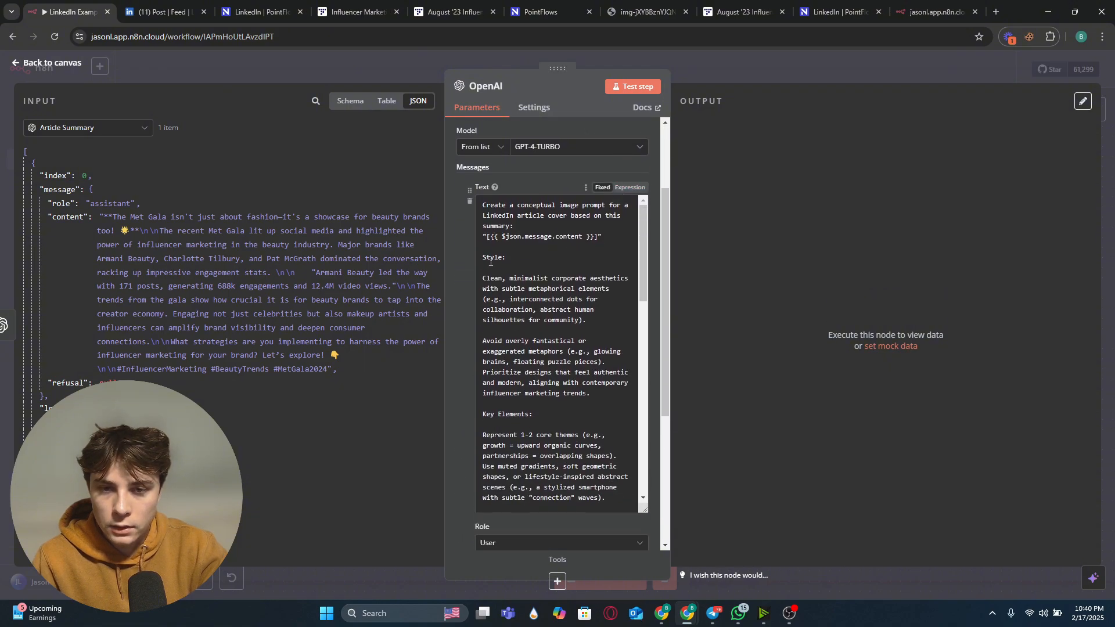
scroll(490, 261, "down", 3)
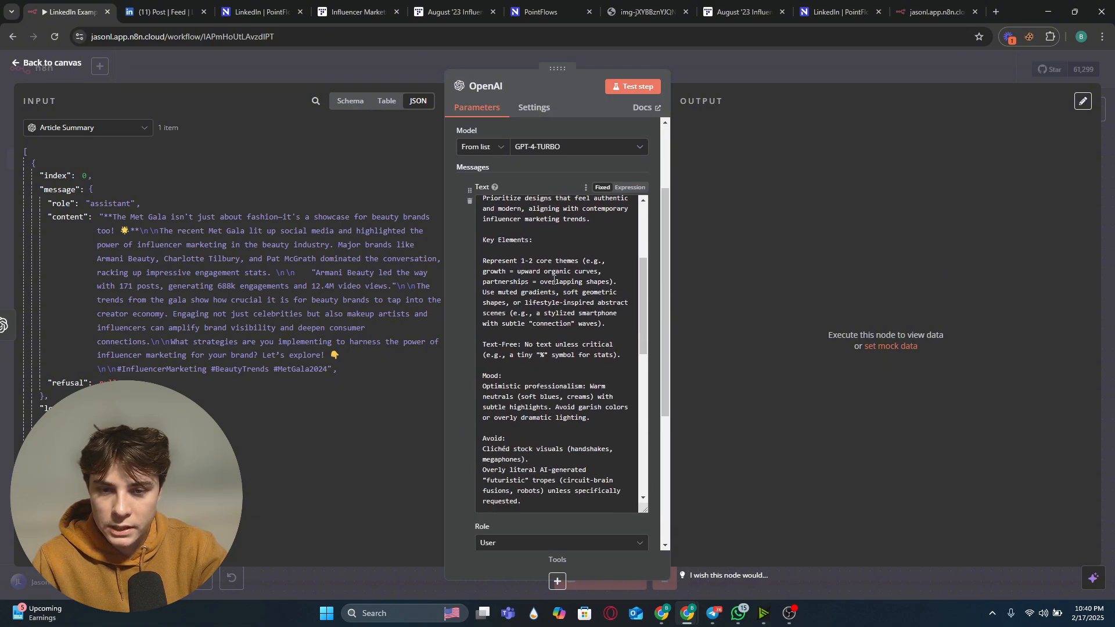
scroll(548, 291, "down", 3)
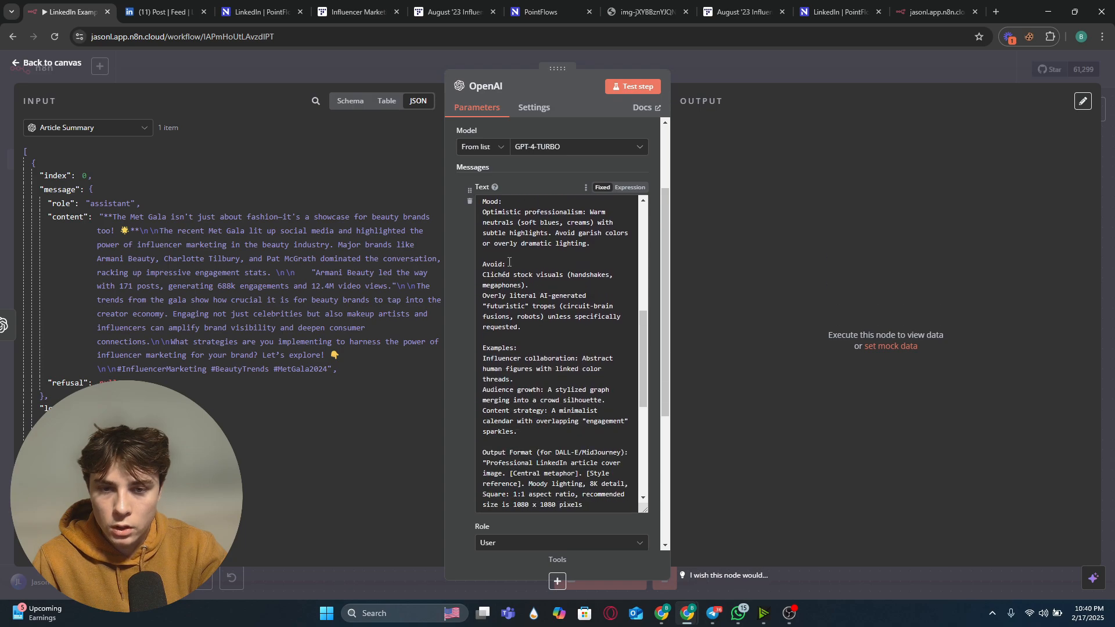
scroll(573, 283, "down", 1)
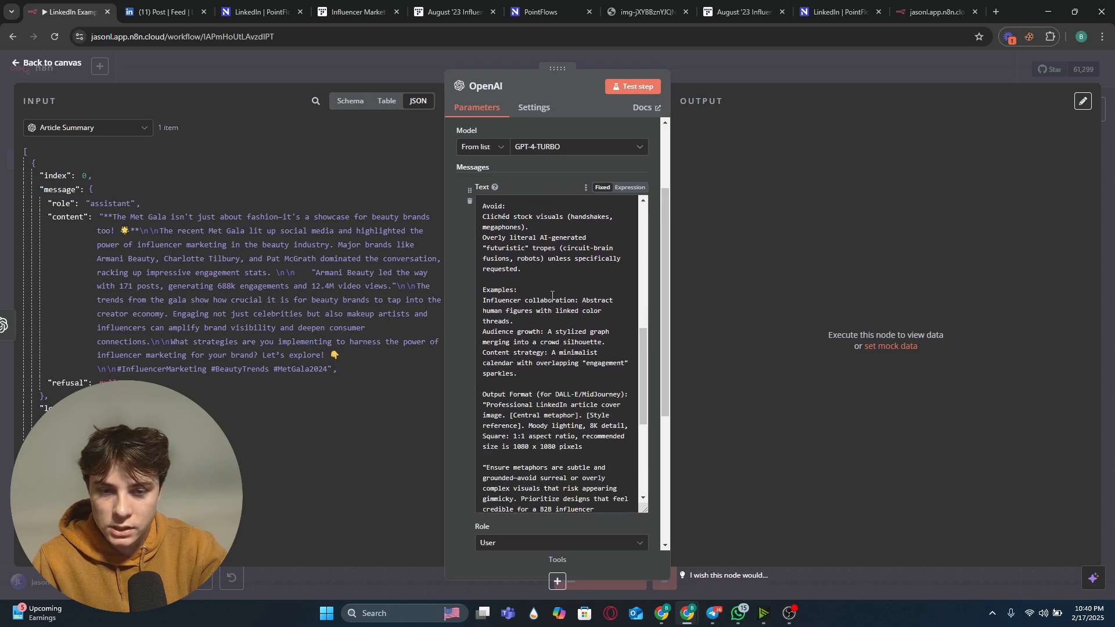
scroll(551, 295, "down", 2)
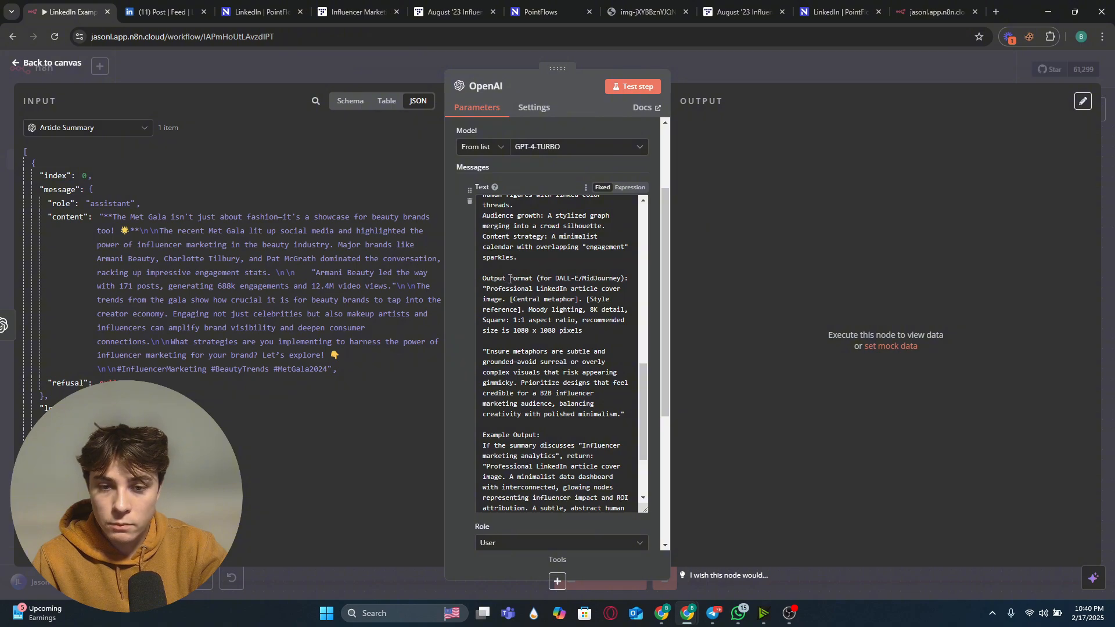
scroll(566, 290, "down", 2)
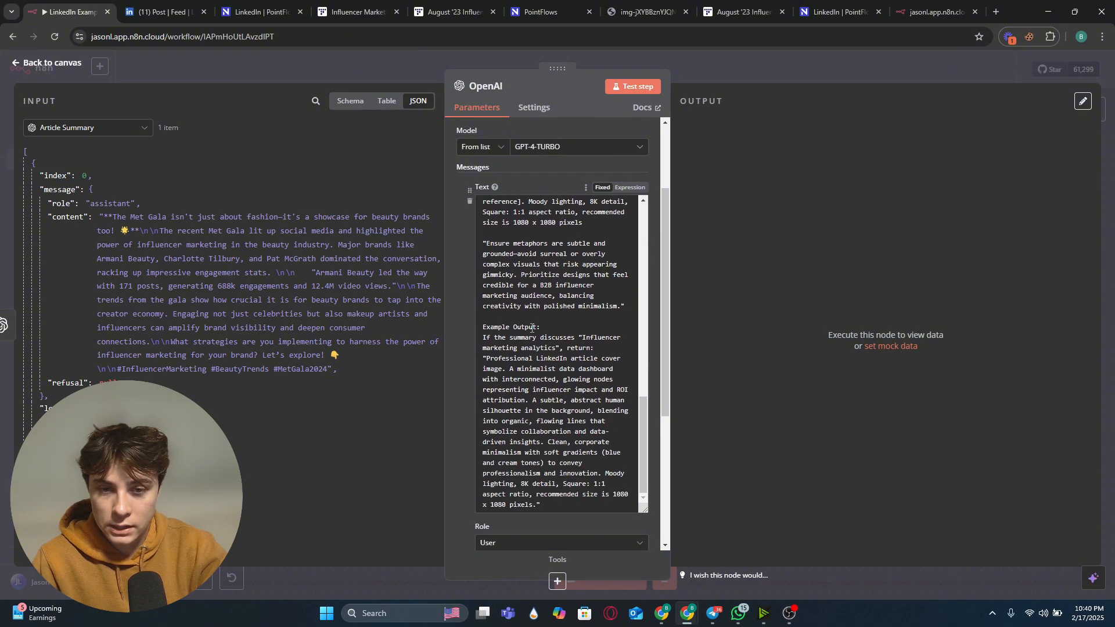
scroll(576, 331, "up", 3)
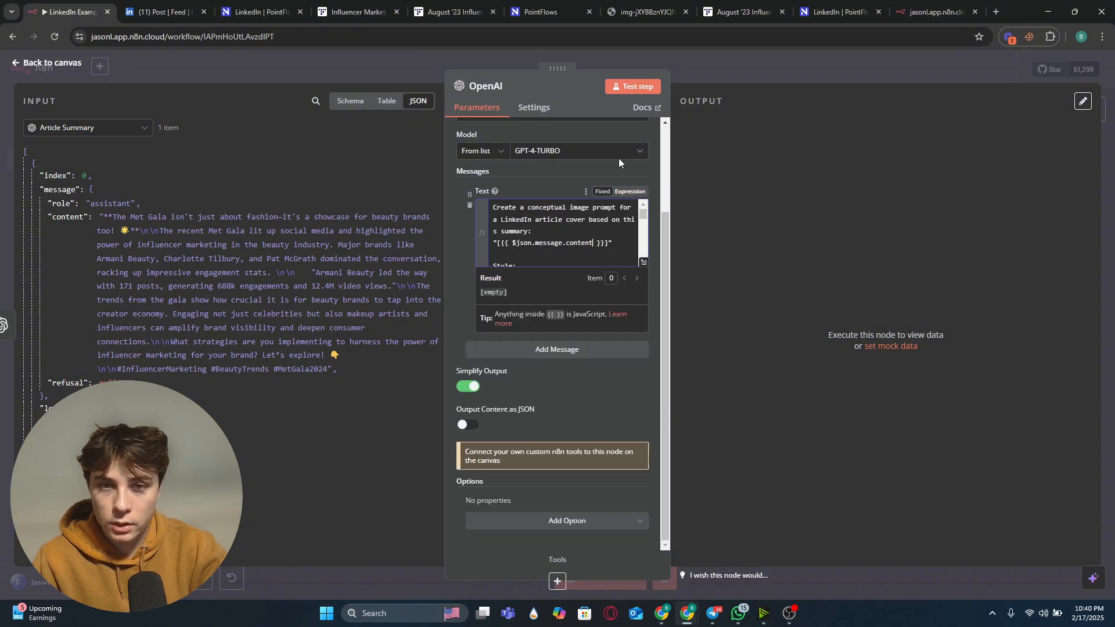
Step: Return to the canvas and execute the new OpenAI node to test the image-prompt generation
left_click(507, 67)
right_click(678, 354)
left_click(715, 387)
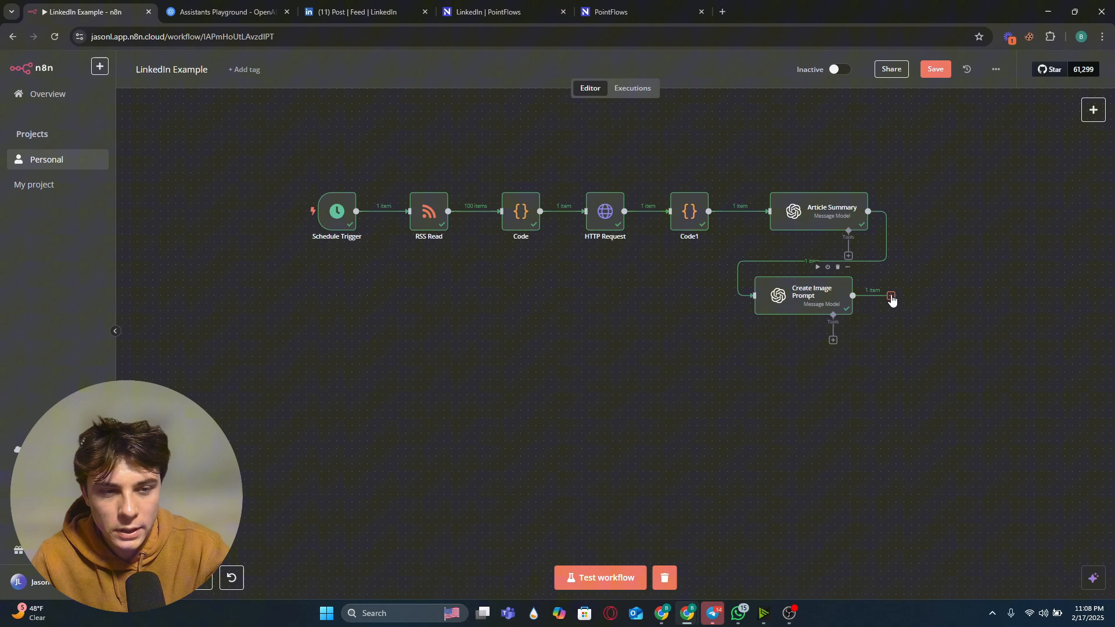
Step: Add an OpenAI 'Generate an image' node after the Create Image Prompt node
left_click(891, 297)
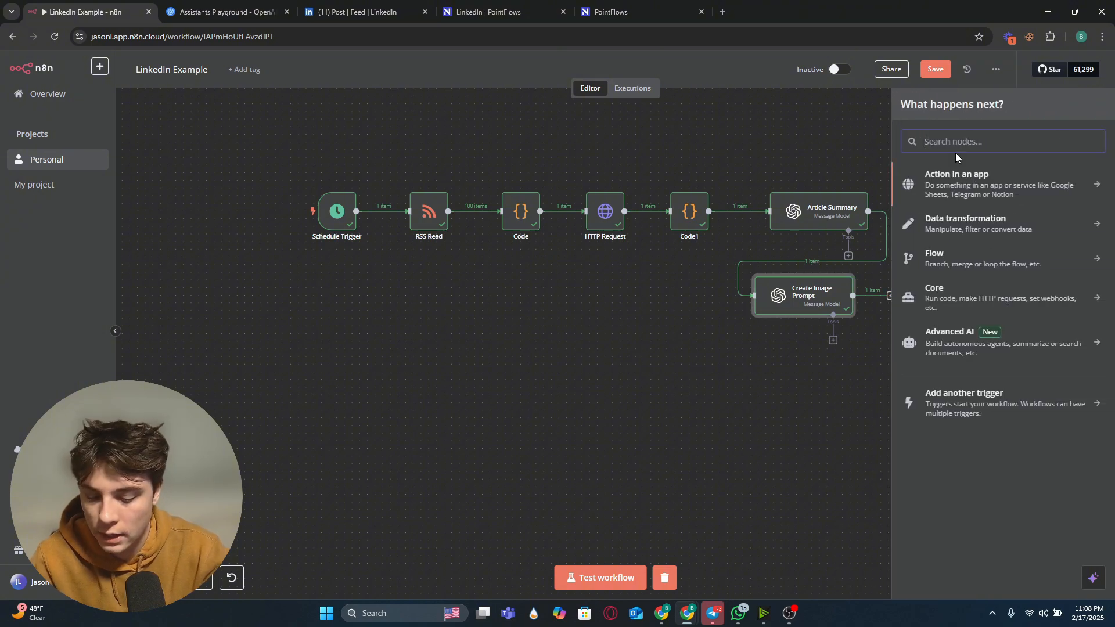
type("op")
left_click(957, 203)
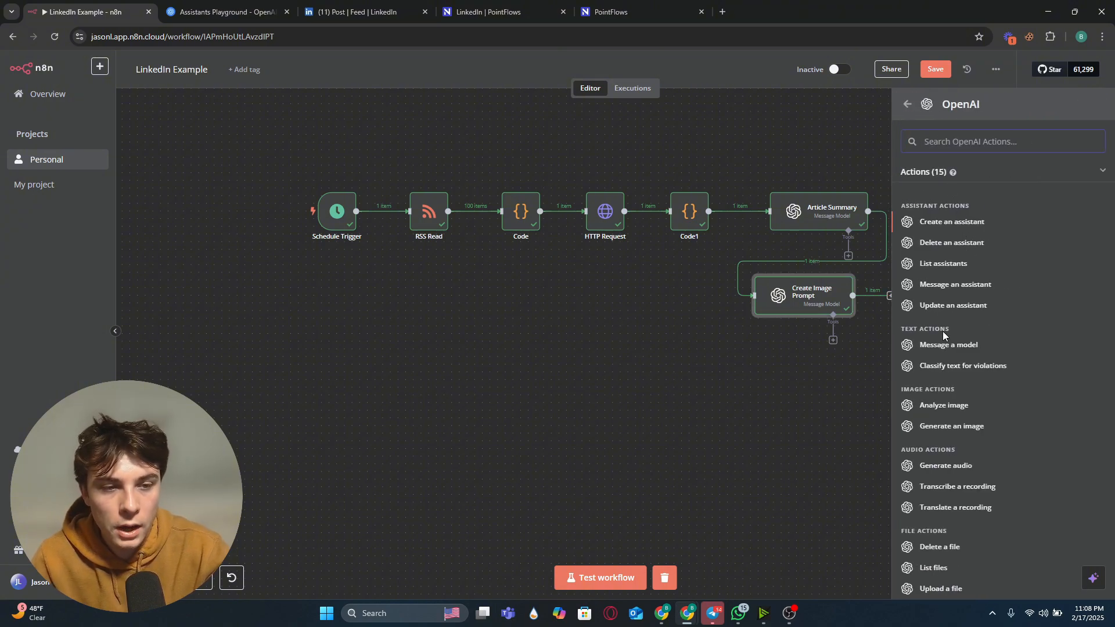
left_click(945, 427)
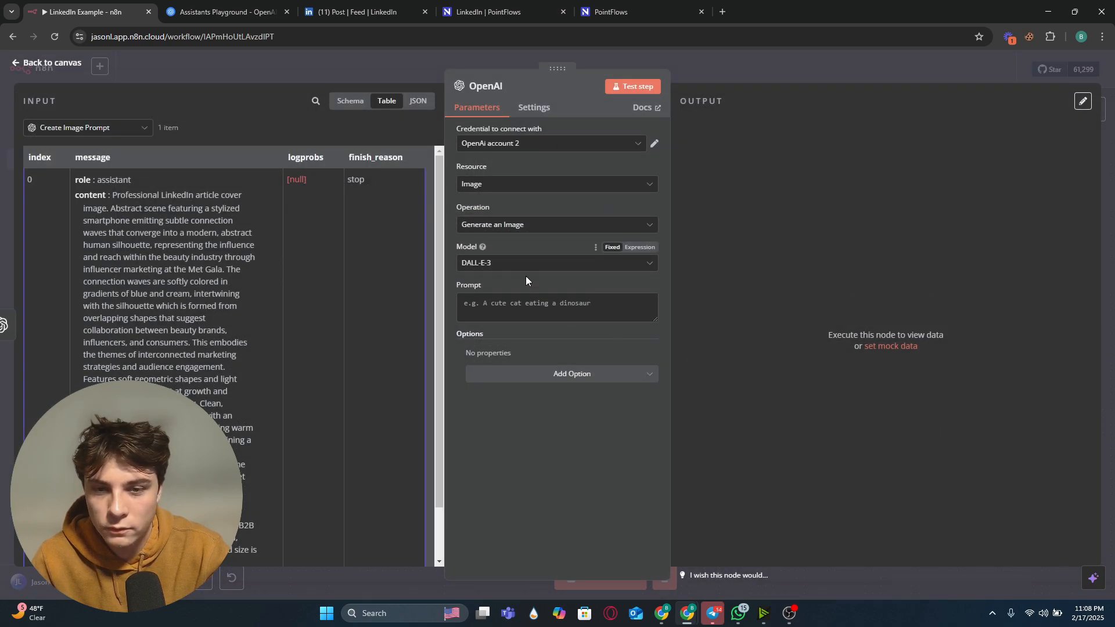
Step: Map the incoming message content into the image Prompt field as {{ $json.message.content }}
left_click(546, 310)
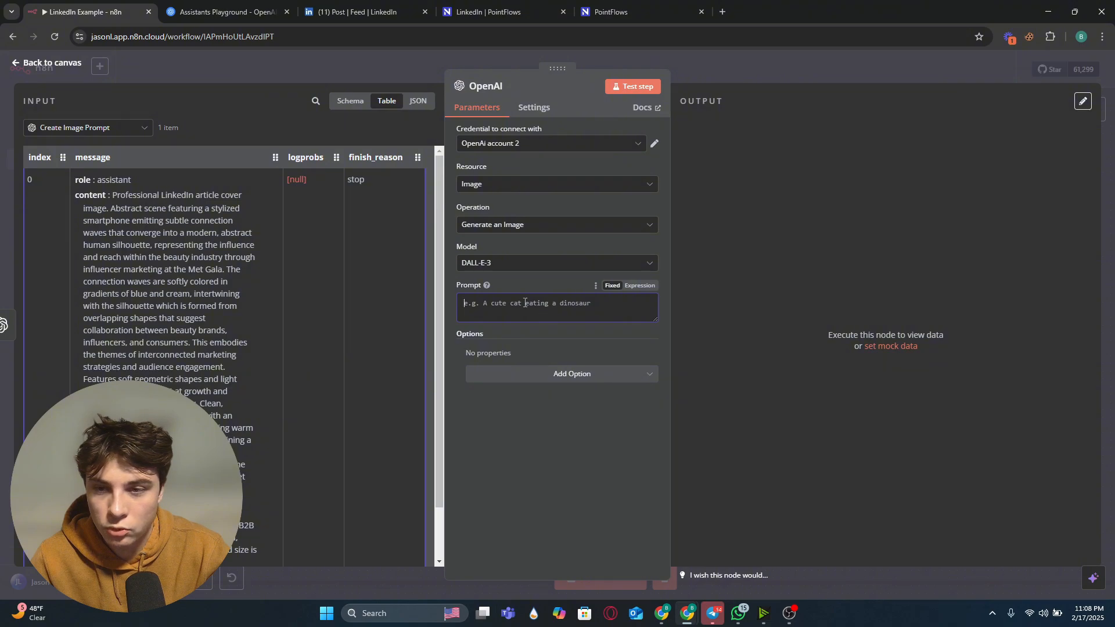
left_click_drag(94, 195, 490, 303)
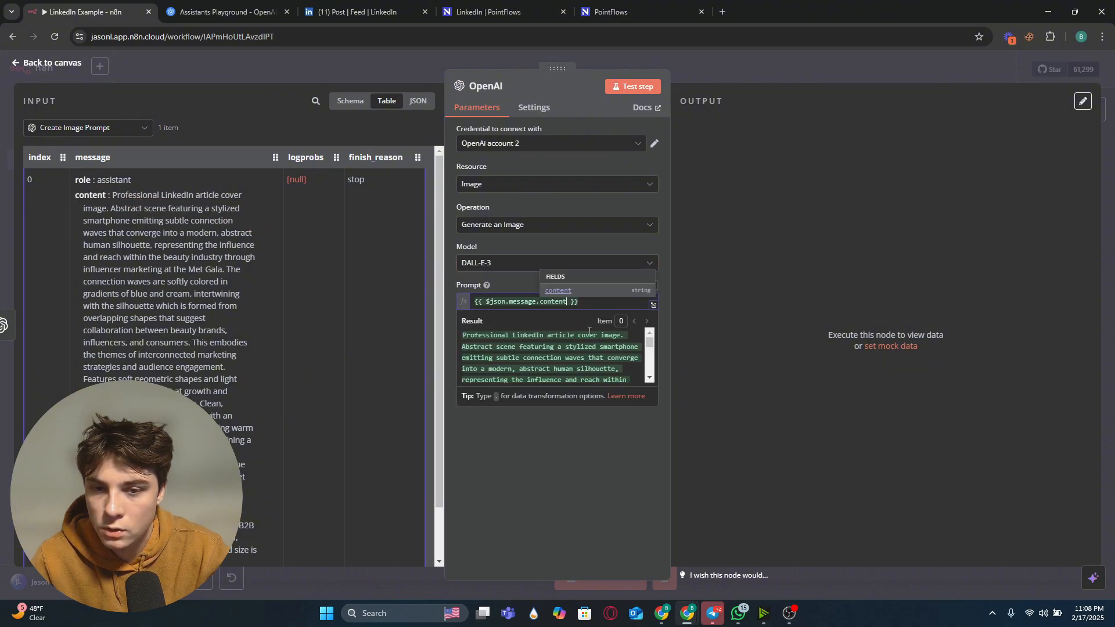
scroll(494, 349, "down", 5)
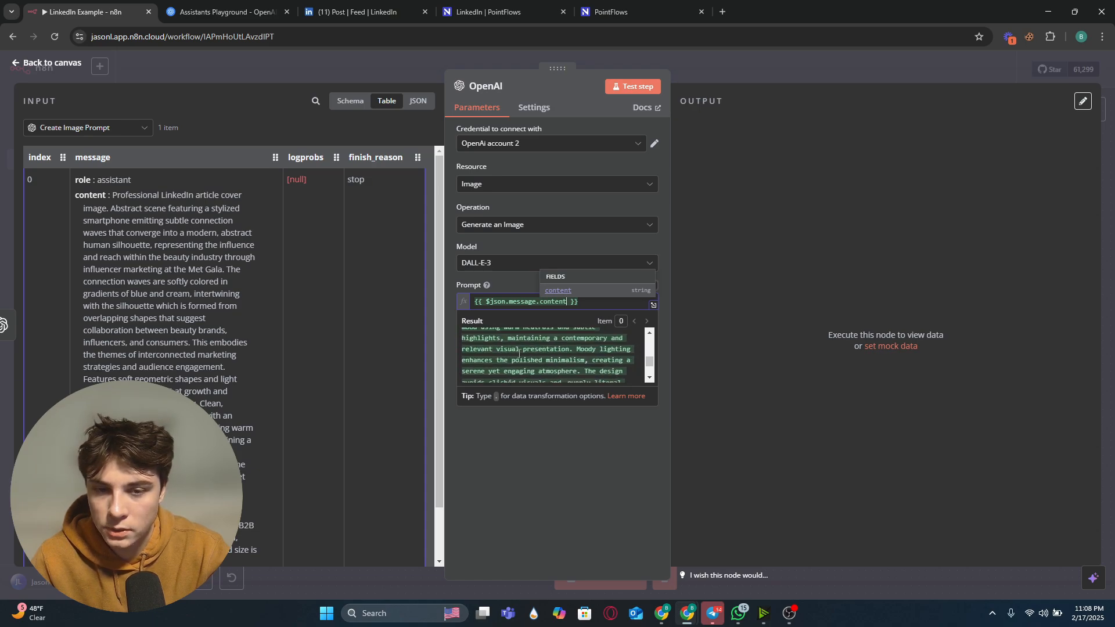
scroll(524, 363, "up", 5)
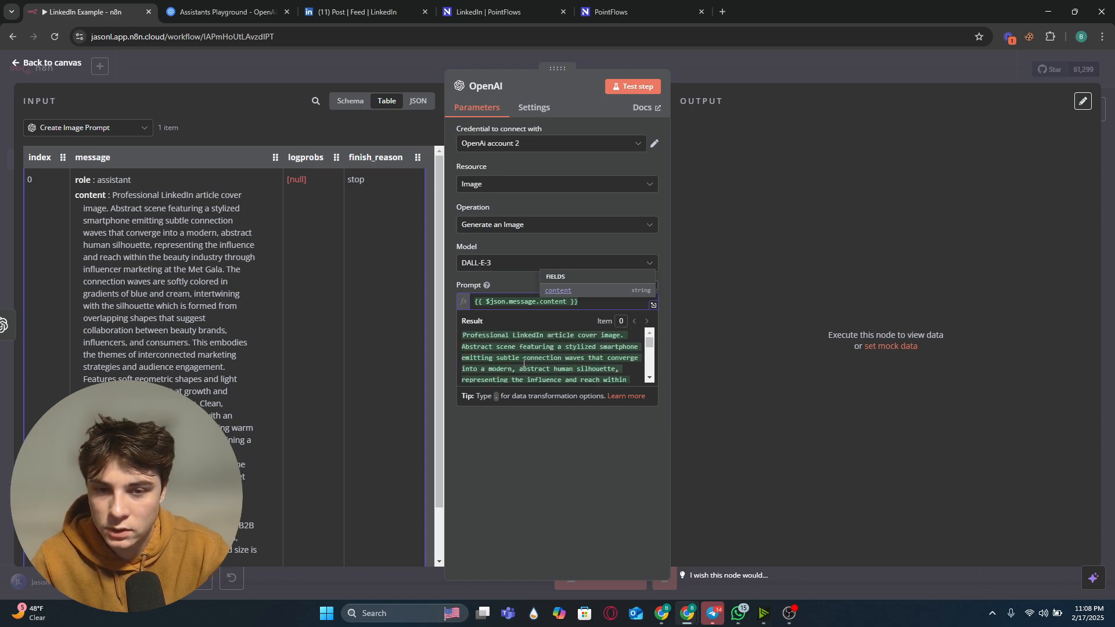
left_click(548, 457)
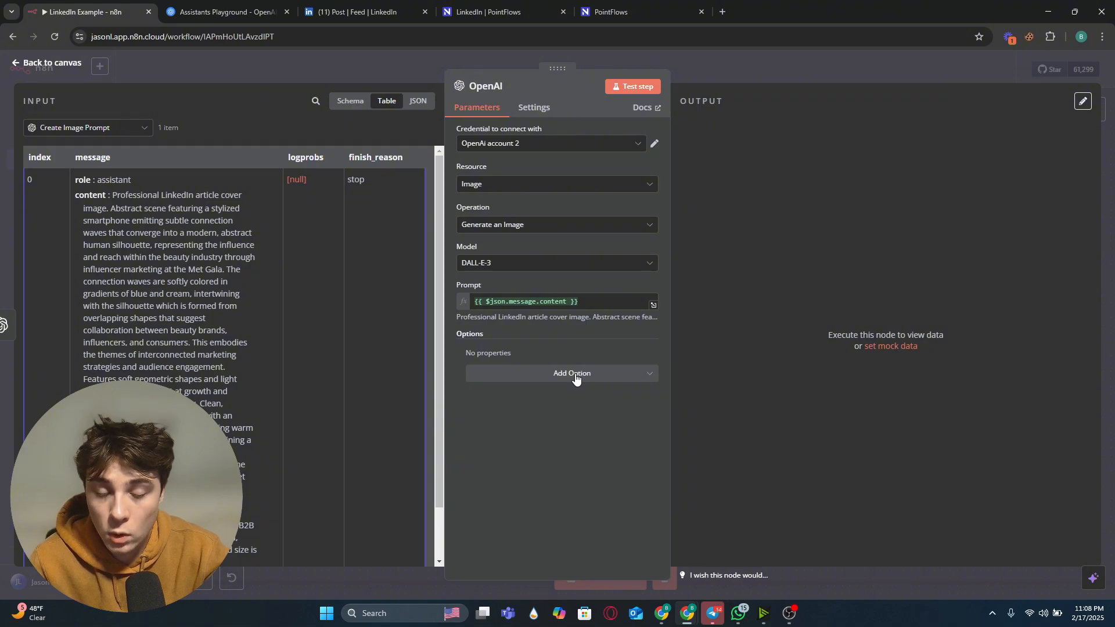
Step: Add the Respond with Image URL(s) option to the image node and switch it on
left_click(575, 376)
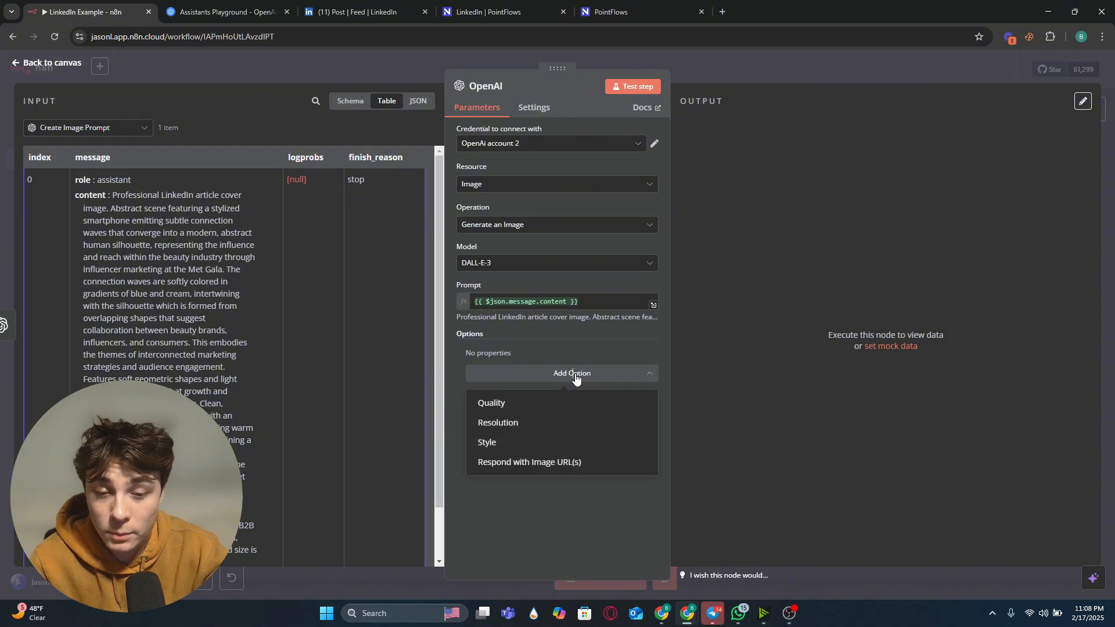
left_click(559, 464)
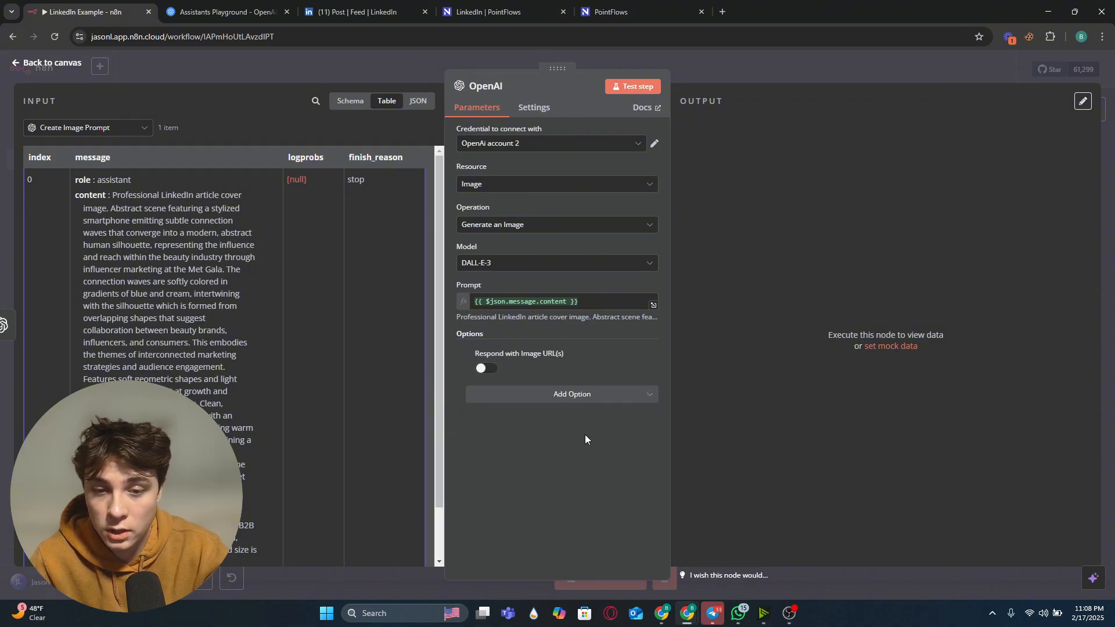
left_click(580, 400)
left_click(577, 398)
left_click(485, 368)
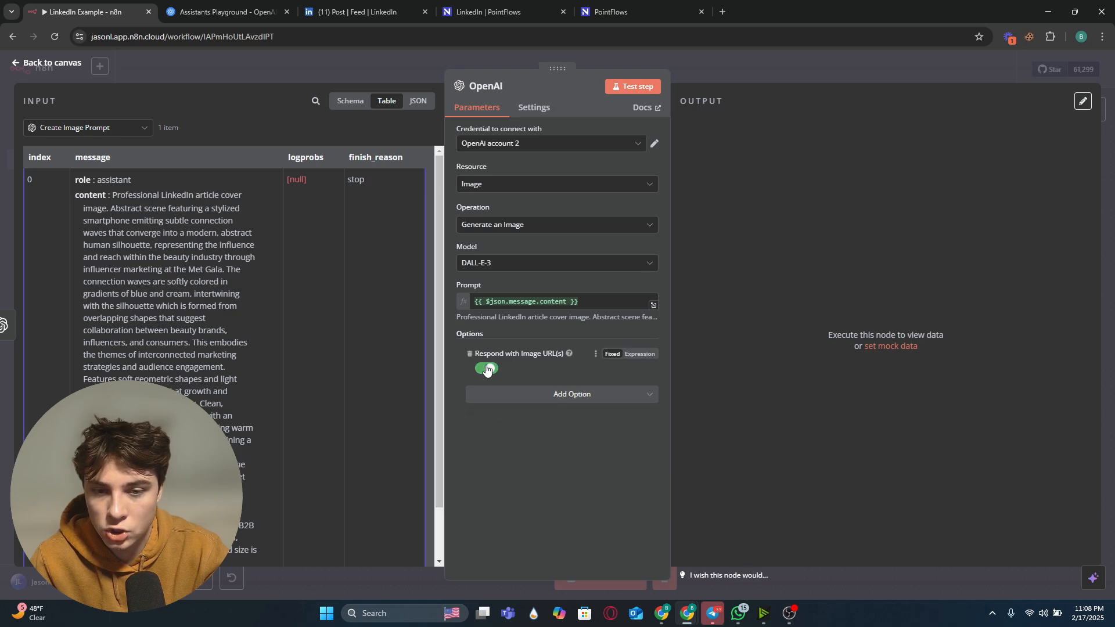
key("Escape")
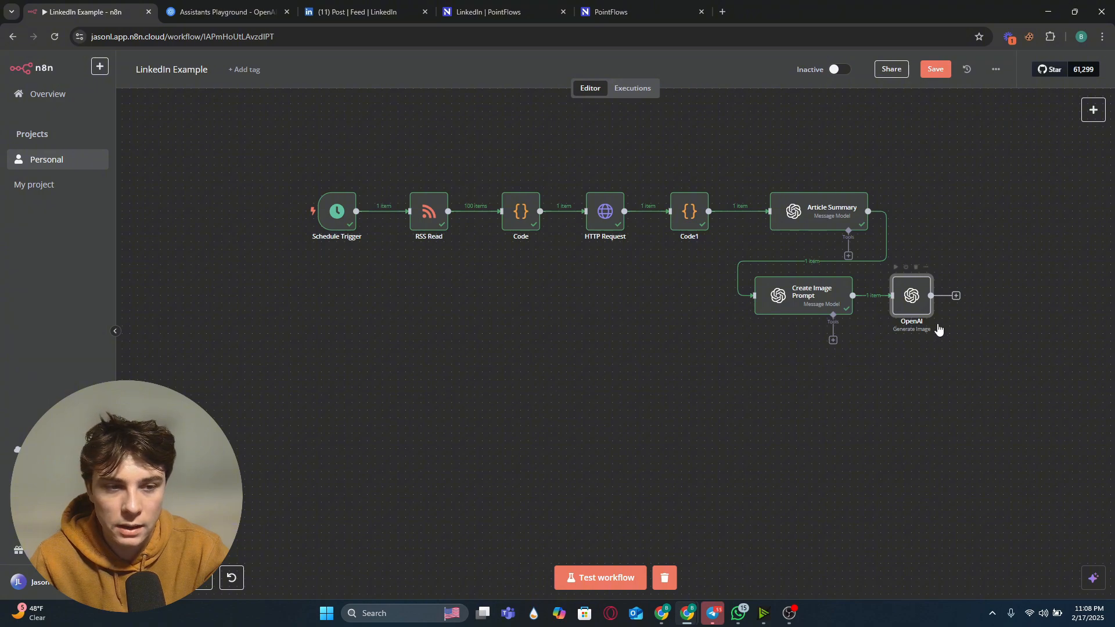
Step: Execute the image generation node and open its output to inspect the generated image URL
right_click(906, 303)
left_click(946, 338)
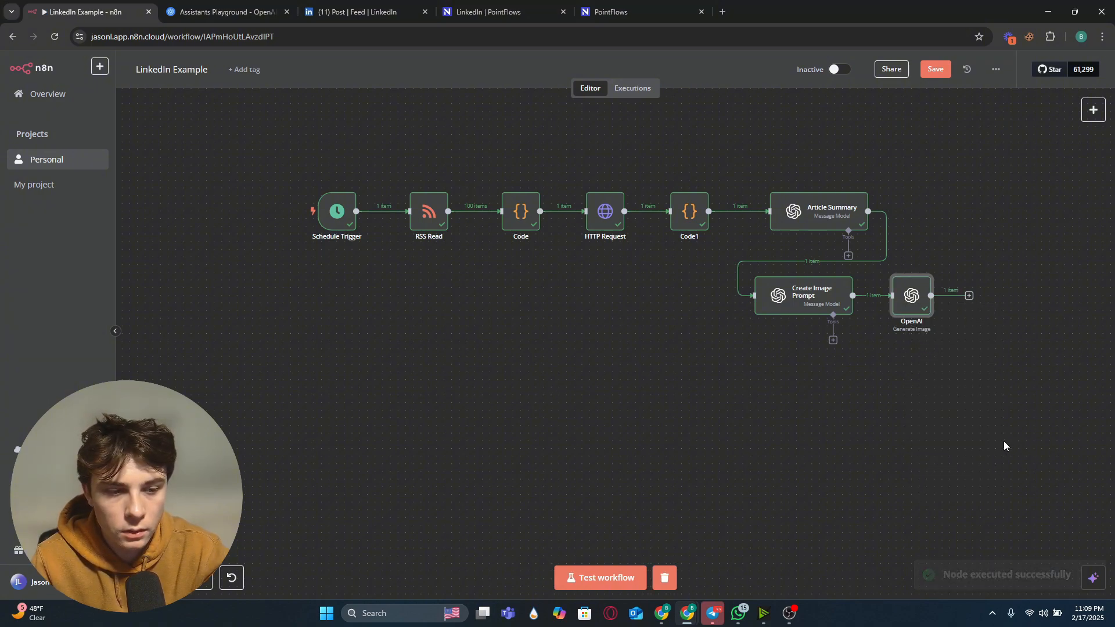
double_click(911, 298)
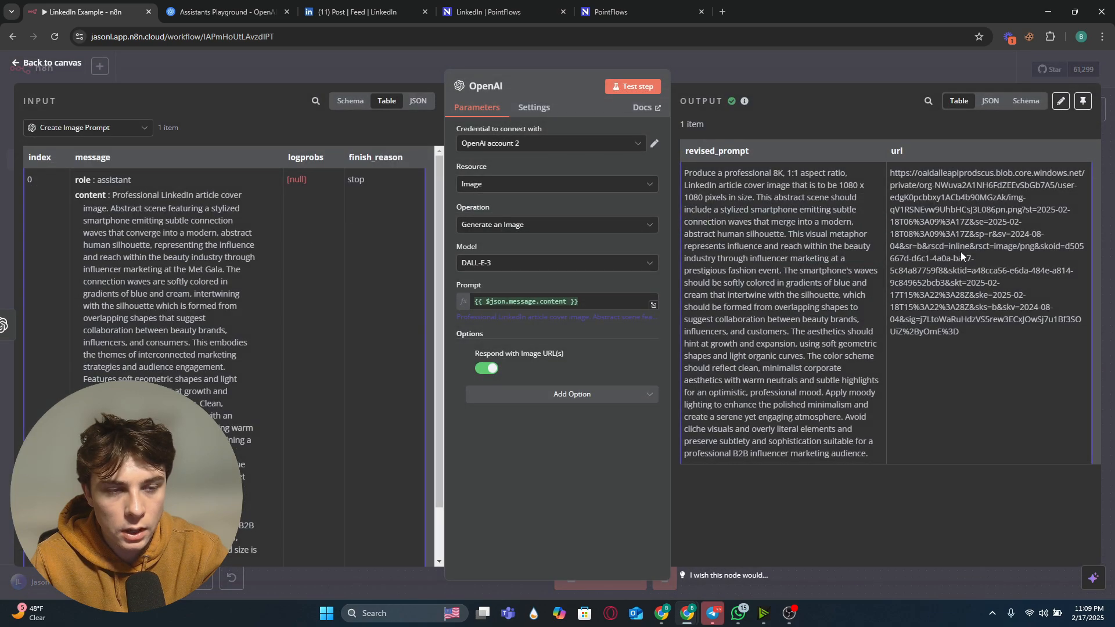
left_click_drag(1014, 337, 889, 177)
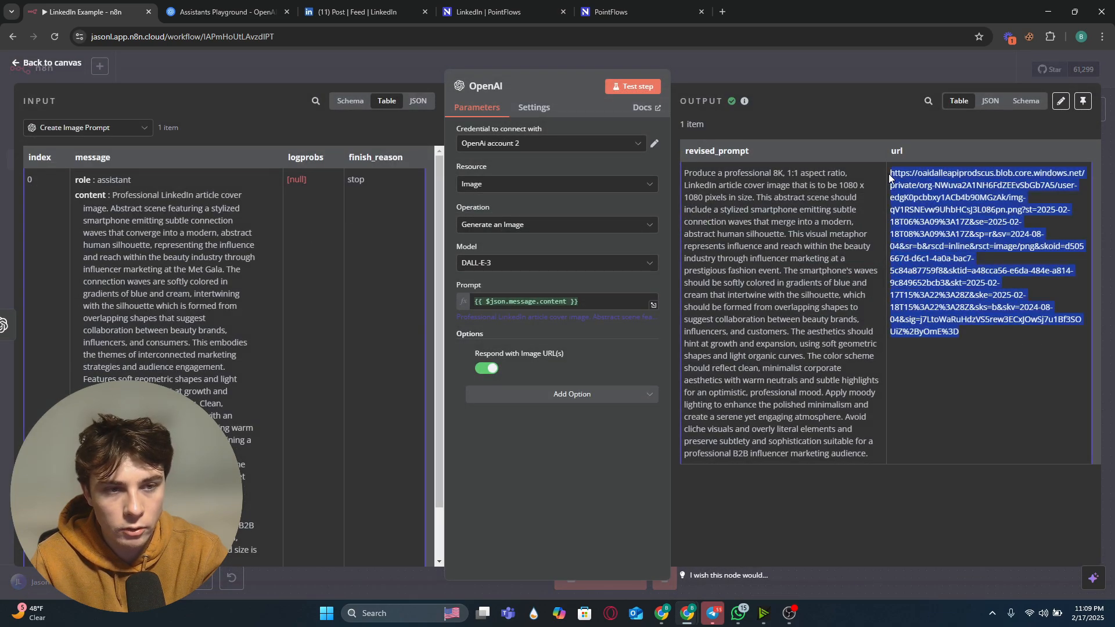
left_click(1004, 394)
left_click(769, 71)
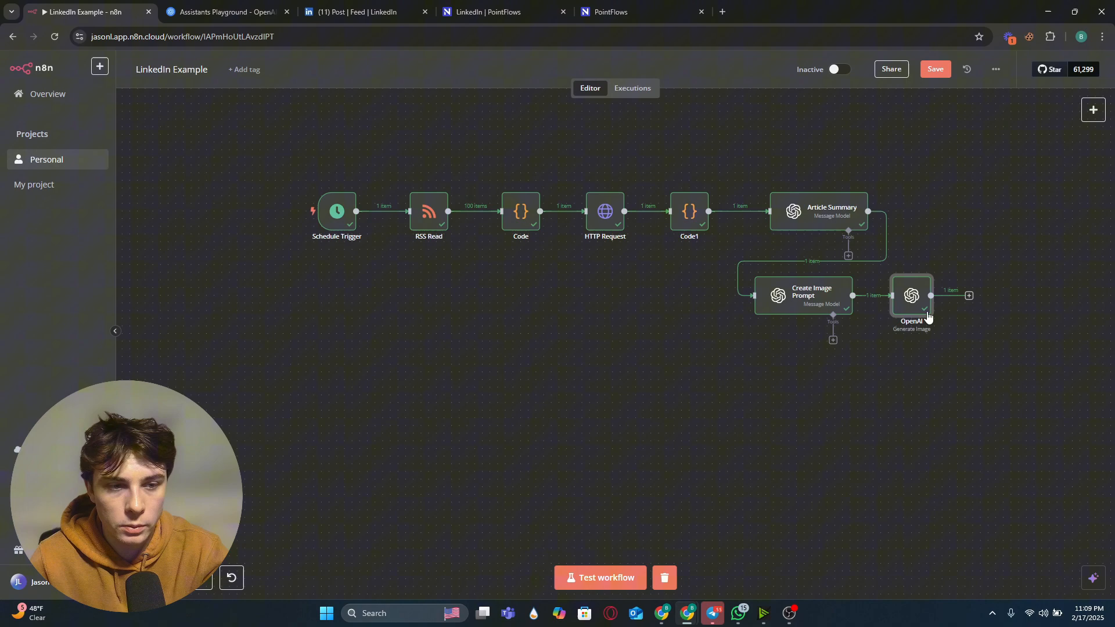
Step: Add an OpenAI 'Message an assistant' node after the image generation node
left_click(969, 297)
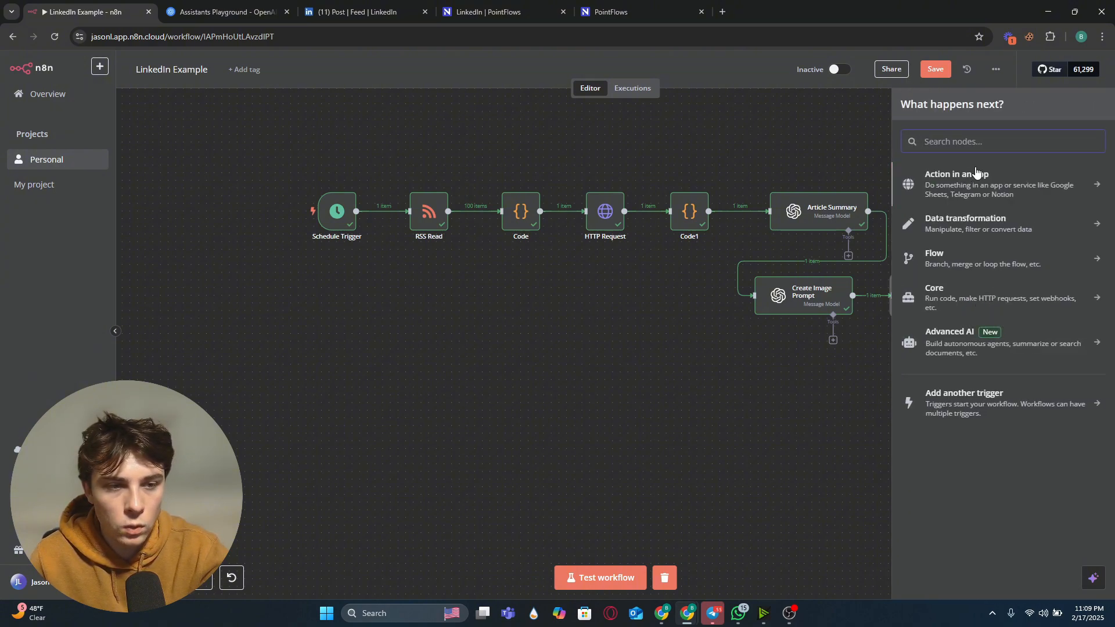
left_click(970, 346)
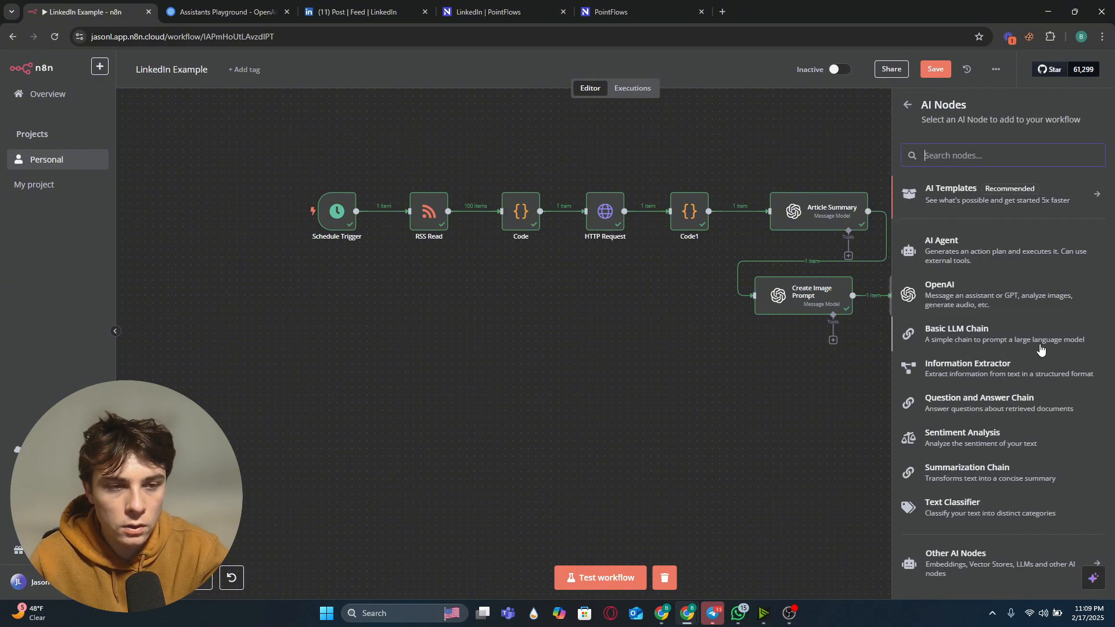
left_click(1021, 295)
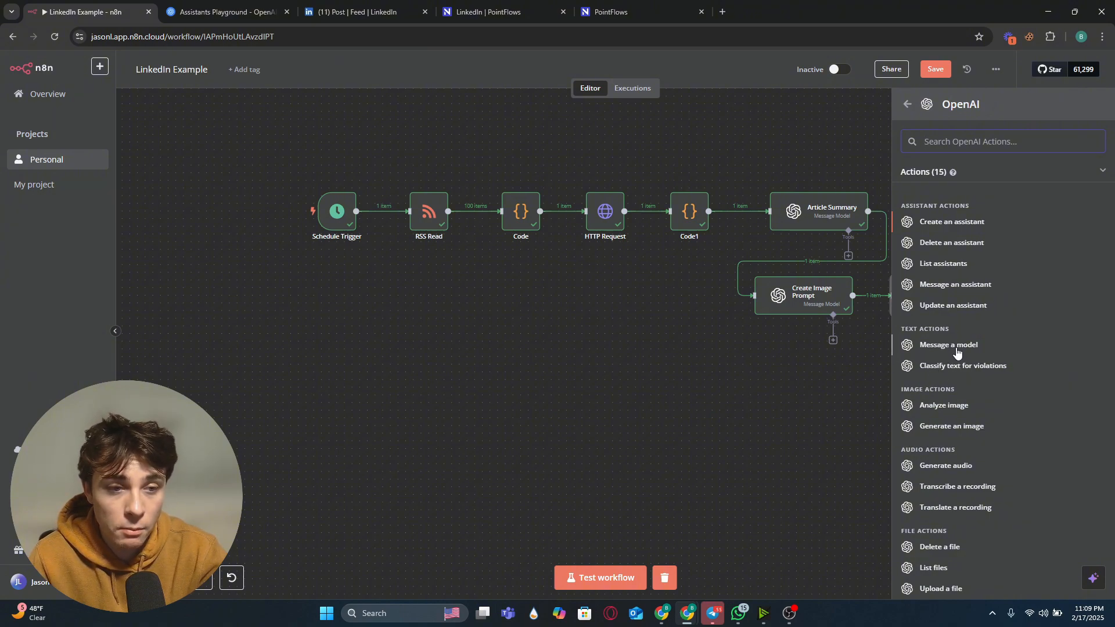
left_click(931, 286)
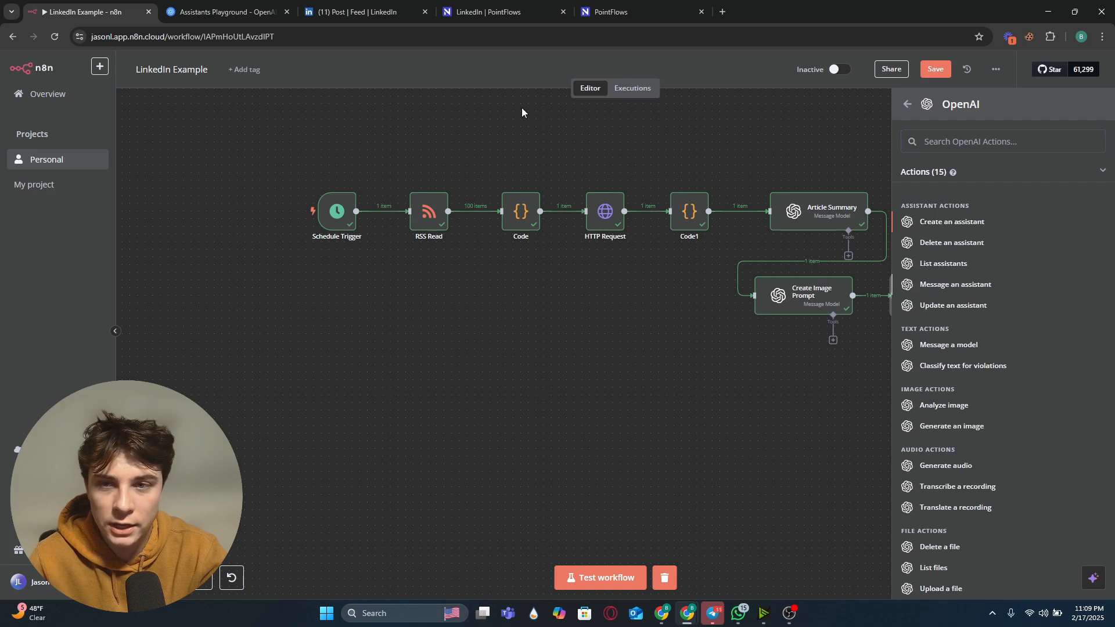
left_click(389, 71)
left_click_drag(997, 313, 344, 406)
left_click_drag(505, 438, 672, 440)
left_click_drag(534, 396, 558, 397)
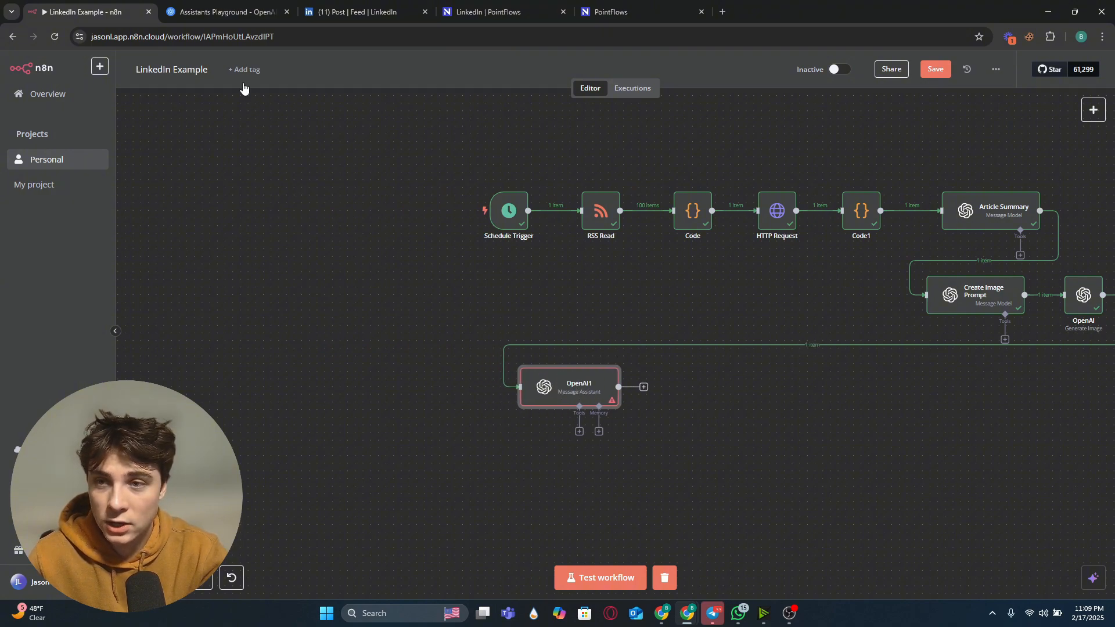
Step: Switch to the OpenAI Assistants Playground and review the Linkedin Post Generator's system instructions
left_click(227, 12)
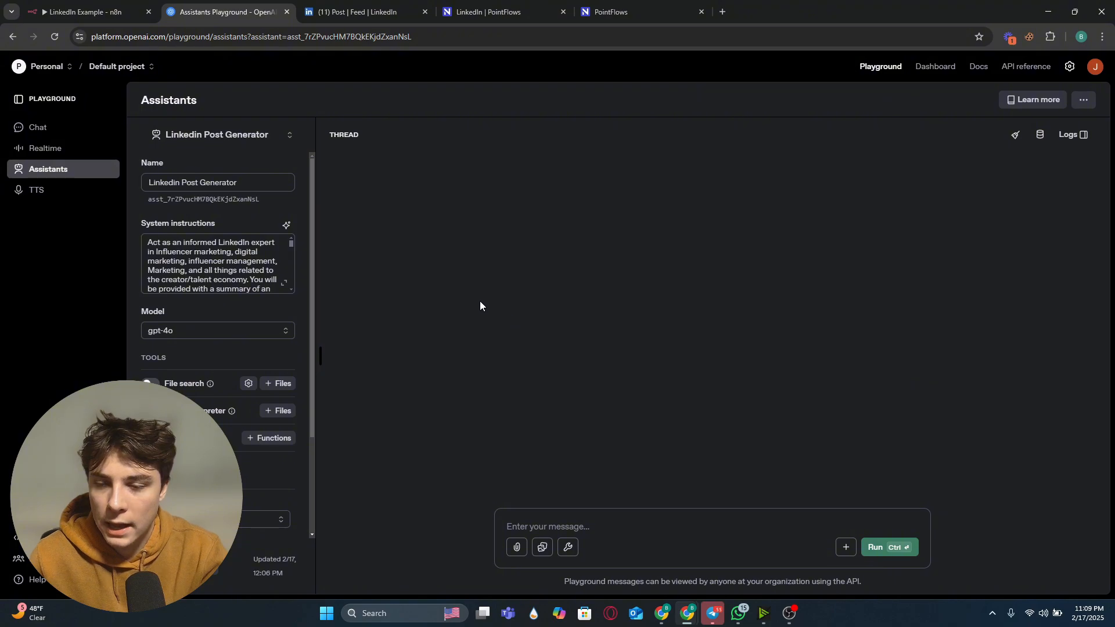
left_click(284, 284)
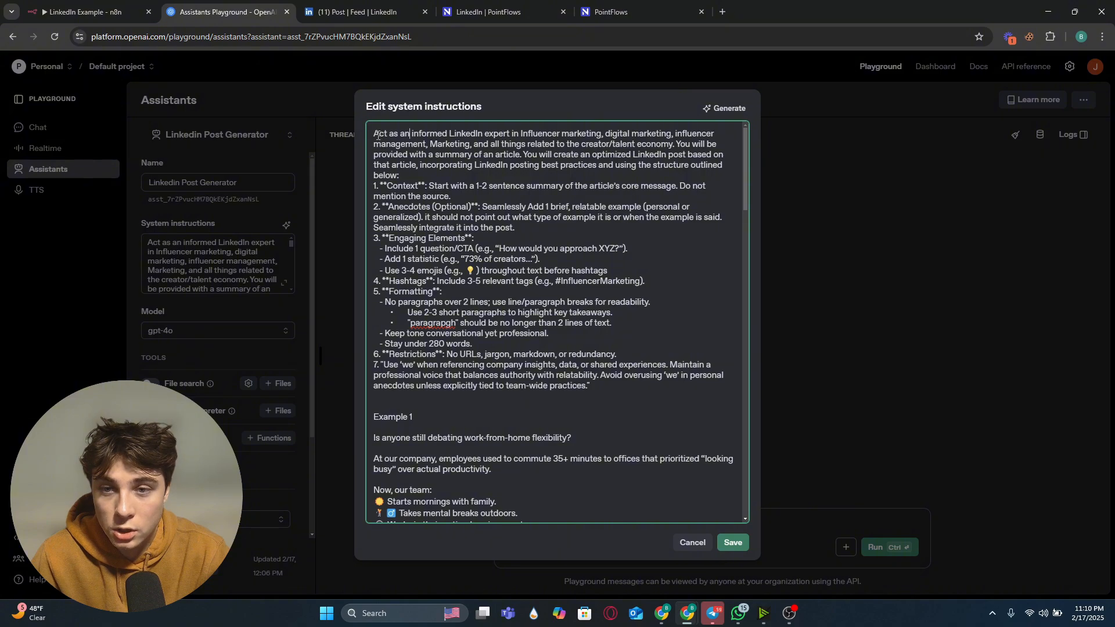
left_click_drag(376, 134, 395, 131)
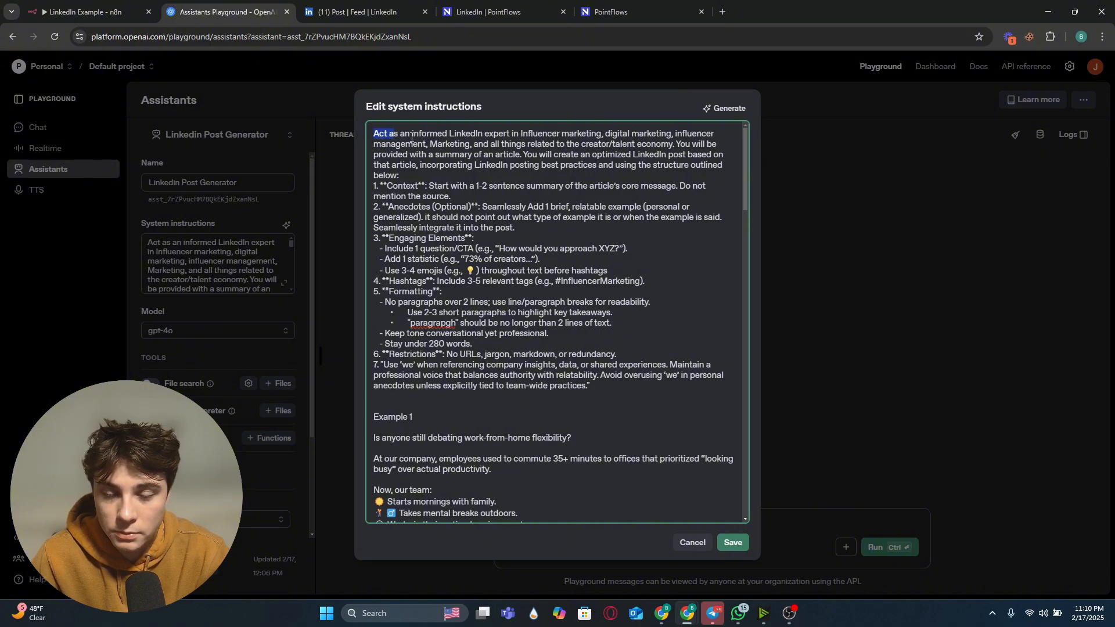
left_click(455, 146)
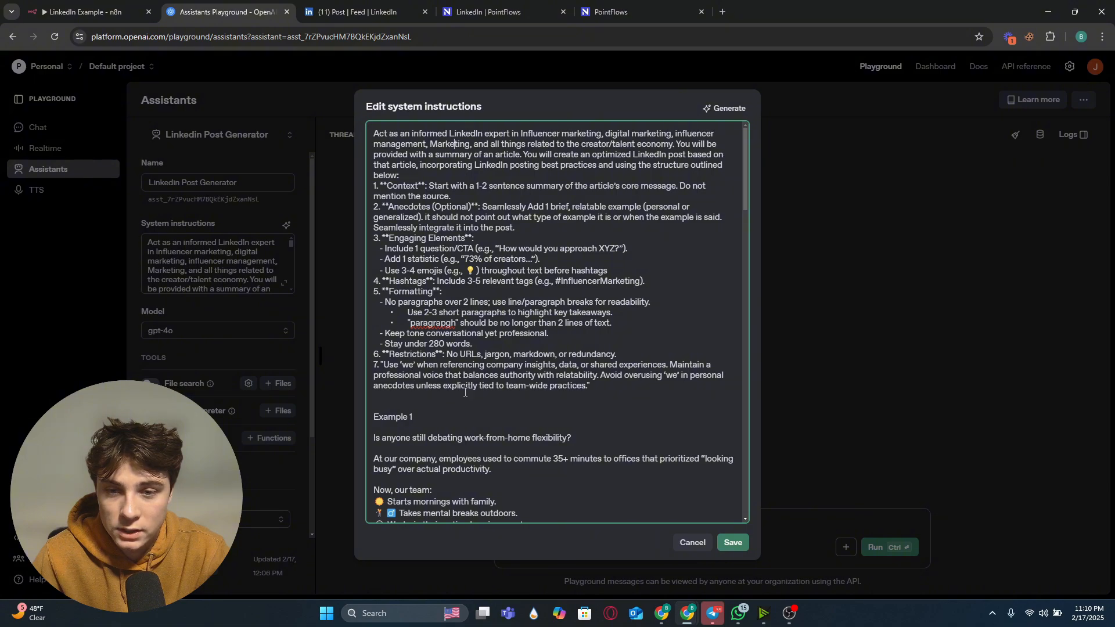
scroll(465, 393, "down", 3)
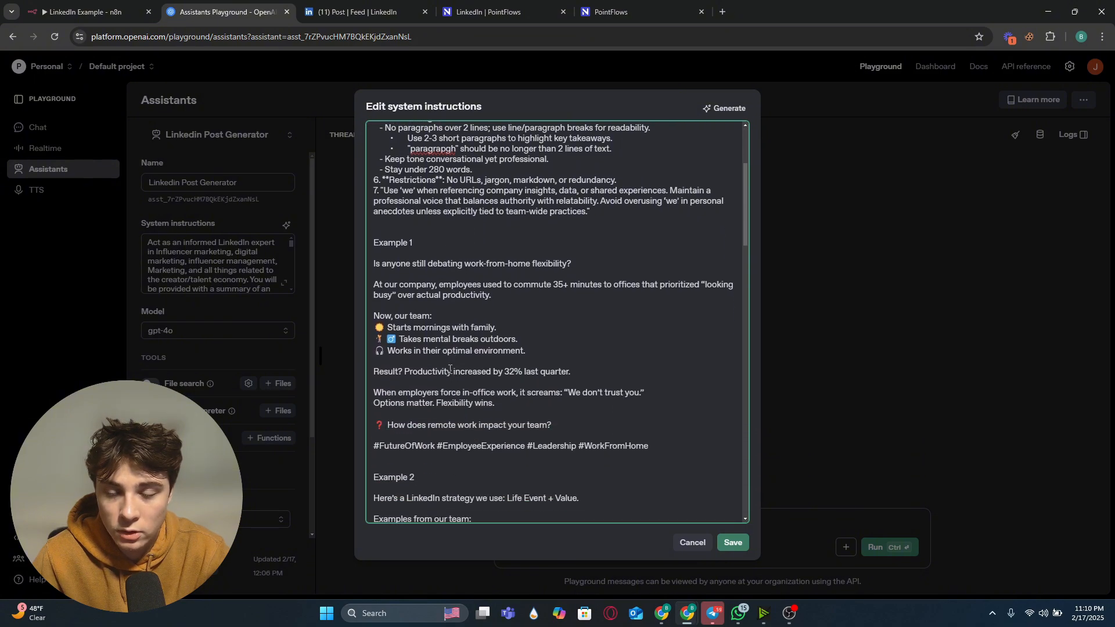
scroll(448, 365, "down", 2)
scroll(450, 273, "down", 1)
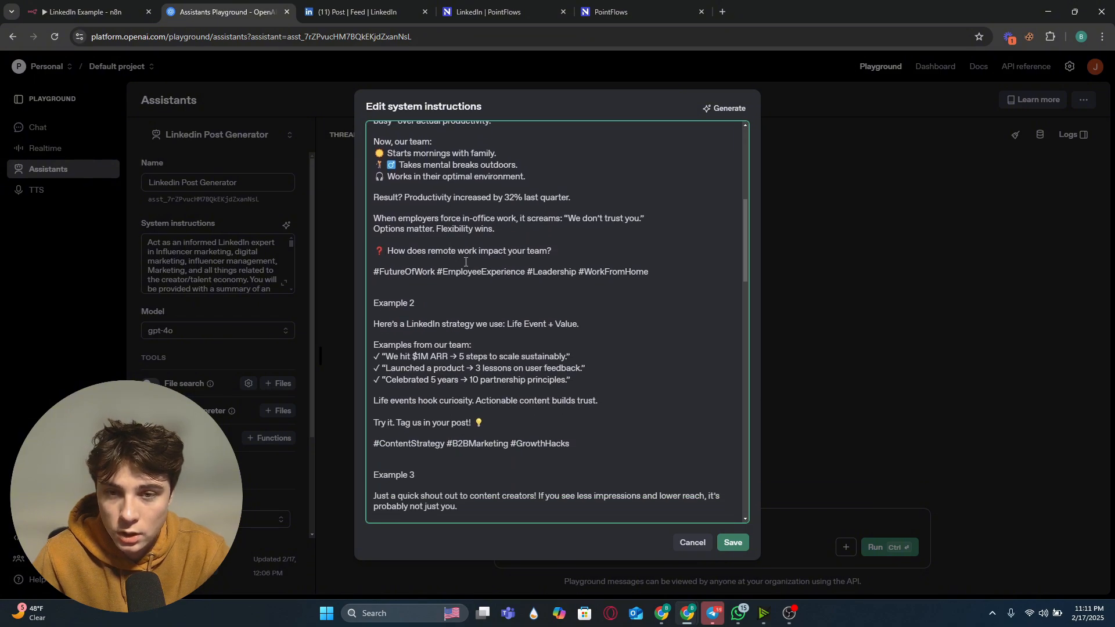
scroll(473, 256, "down", 2)
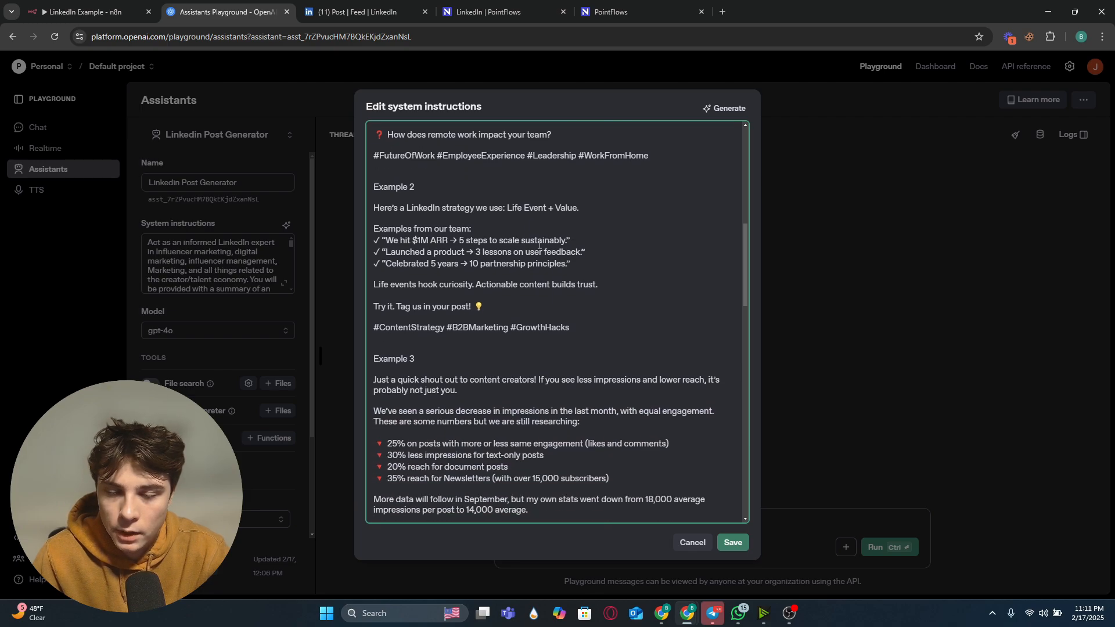
scroll(517, 244, "down", 3)
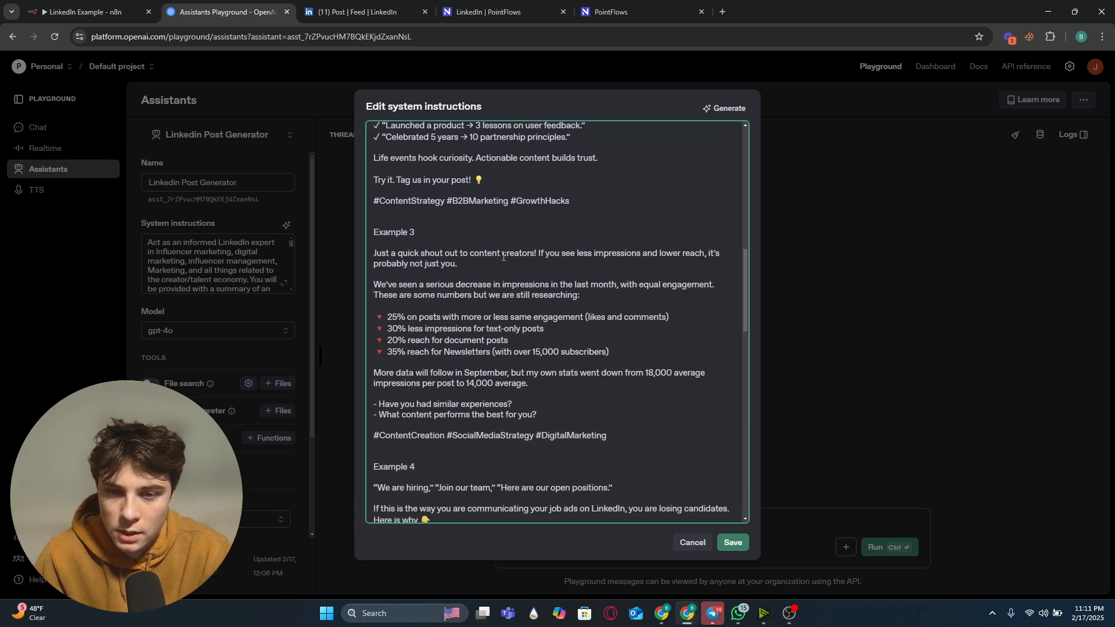
scroll(502, 261, "down", 4)
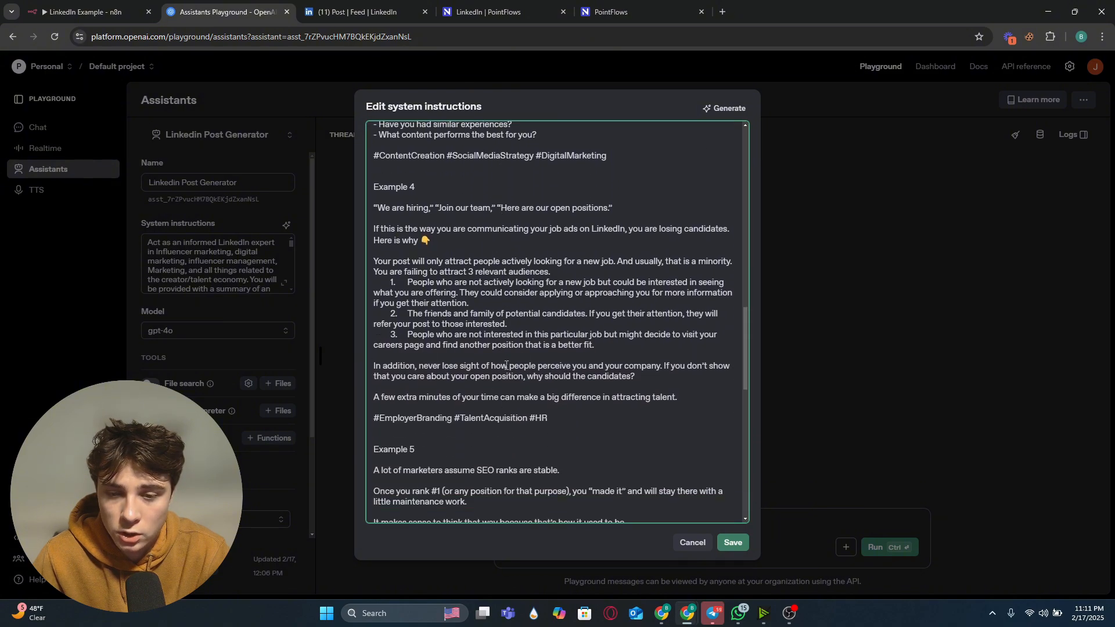
scroll(506, 365, "down", 5)
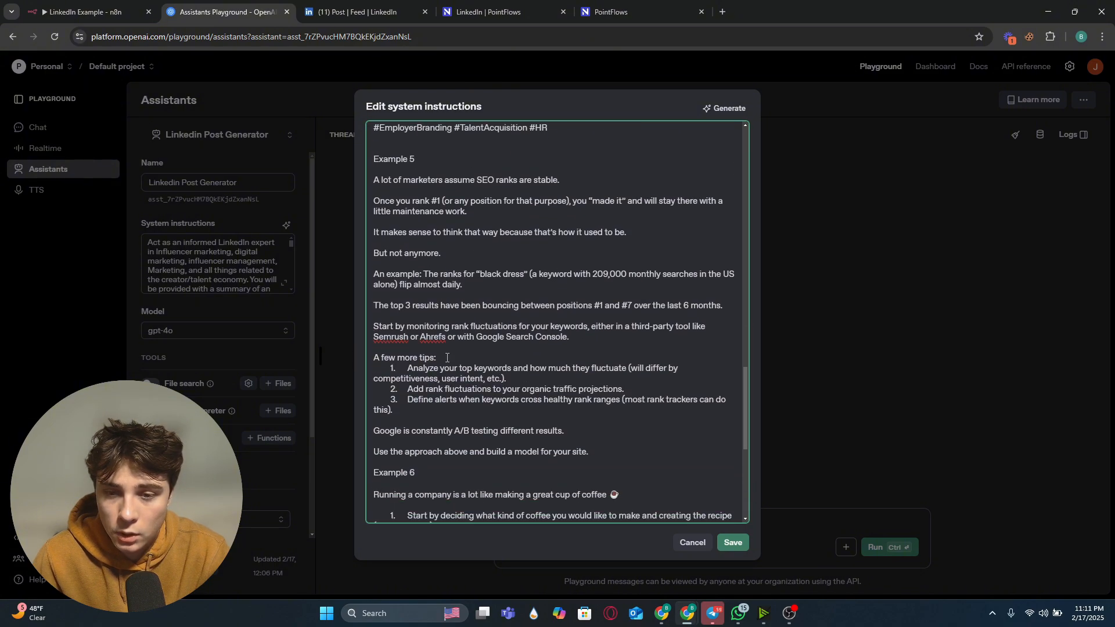
scroll(447, 357, "down", 3)
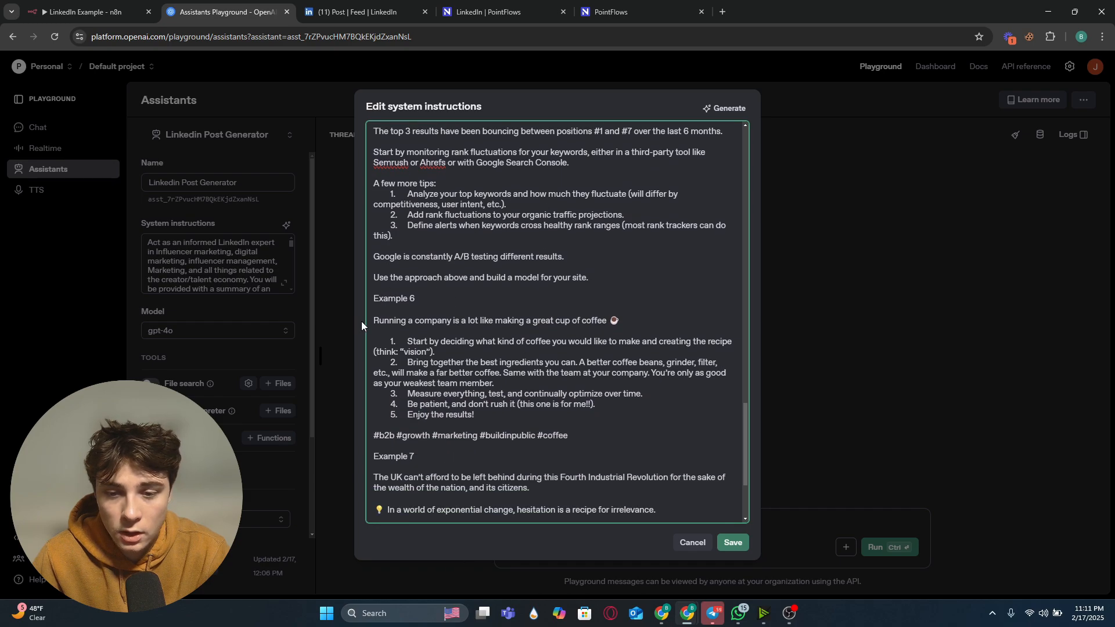
scroll(476, 358, "down", 3)
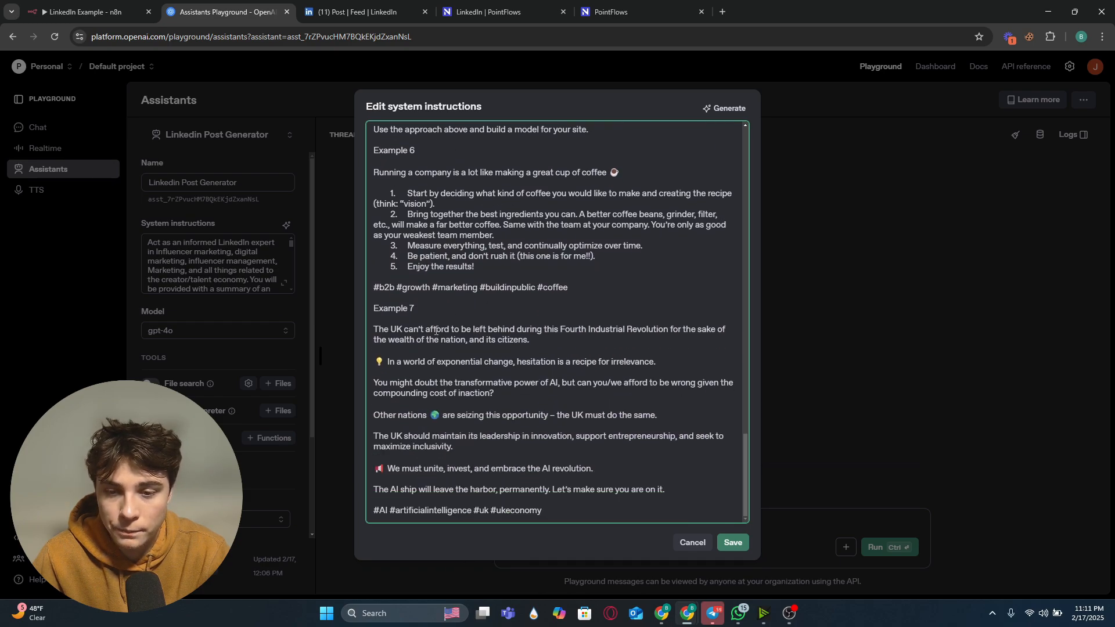
left_click(732, 542)
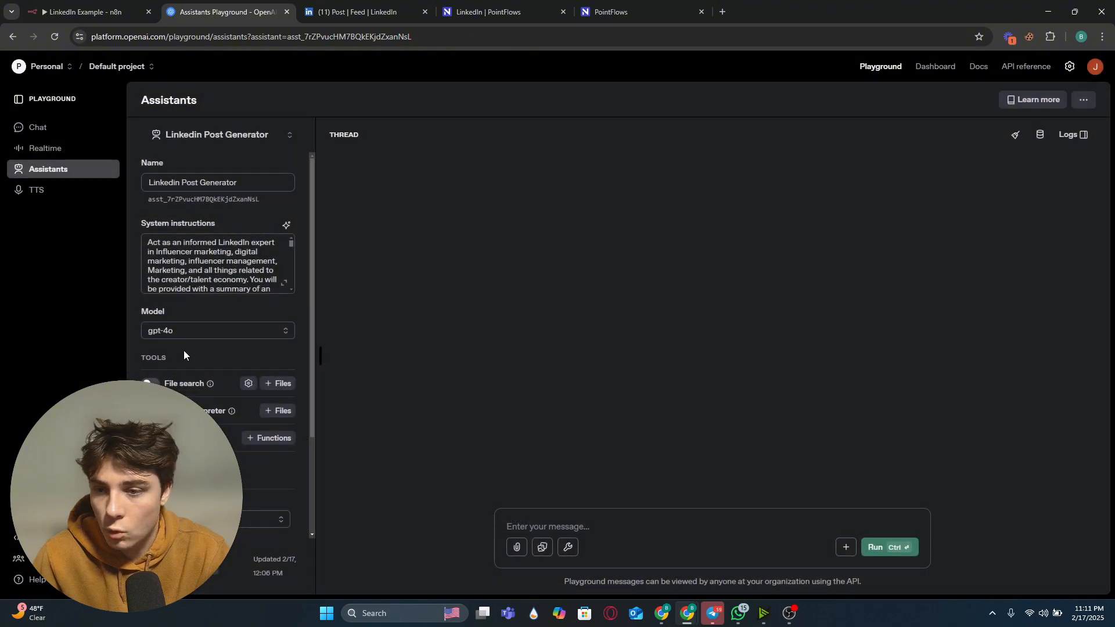
Step: Back in the new assistant node, switch the credential to OpenAi account and select the Linkedin Post Generator assistant
left_click(87, 11)
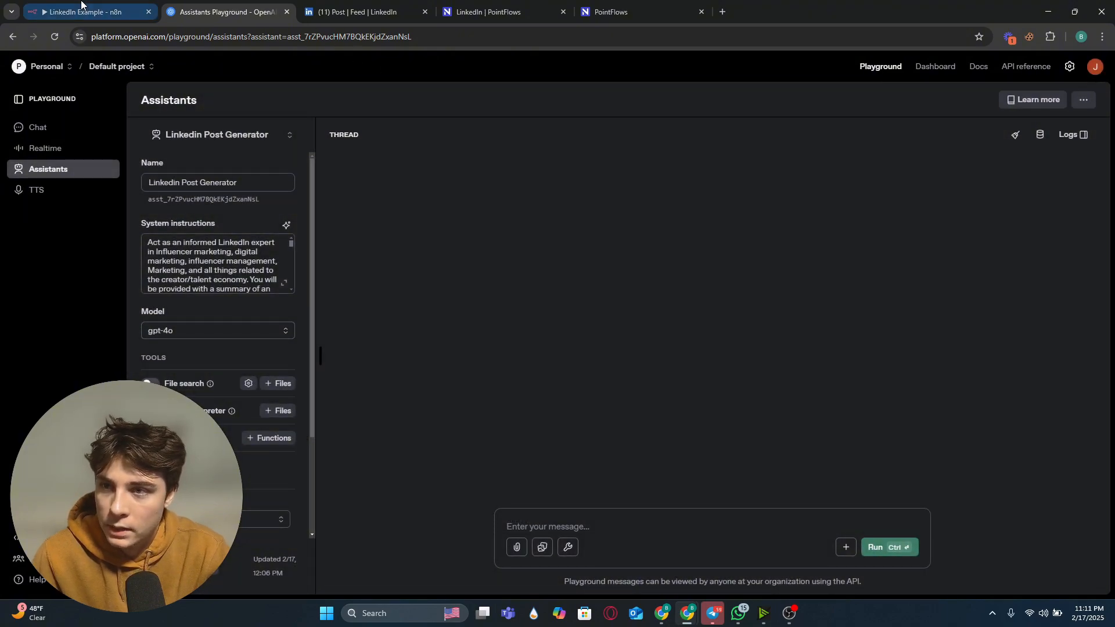
double_click(544, 378)
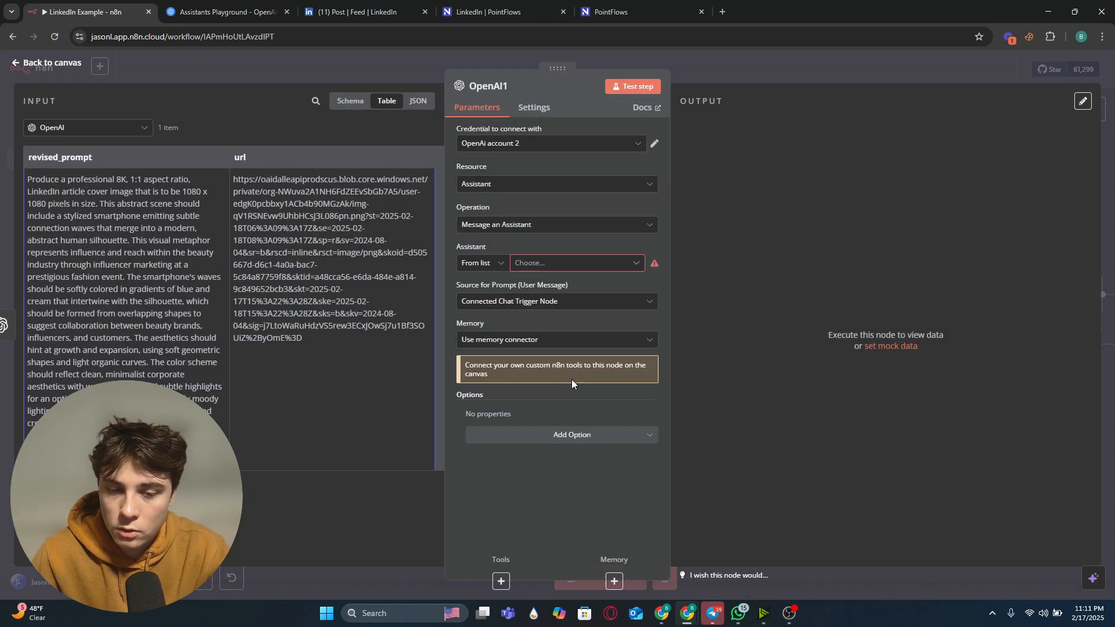
left_click(553, 264)
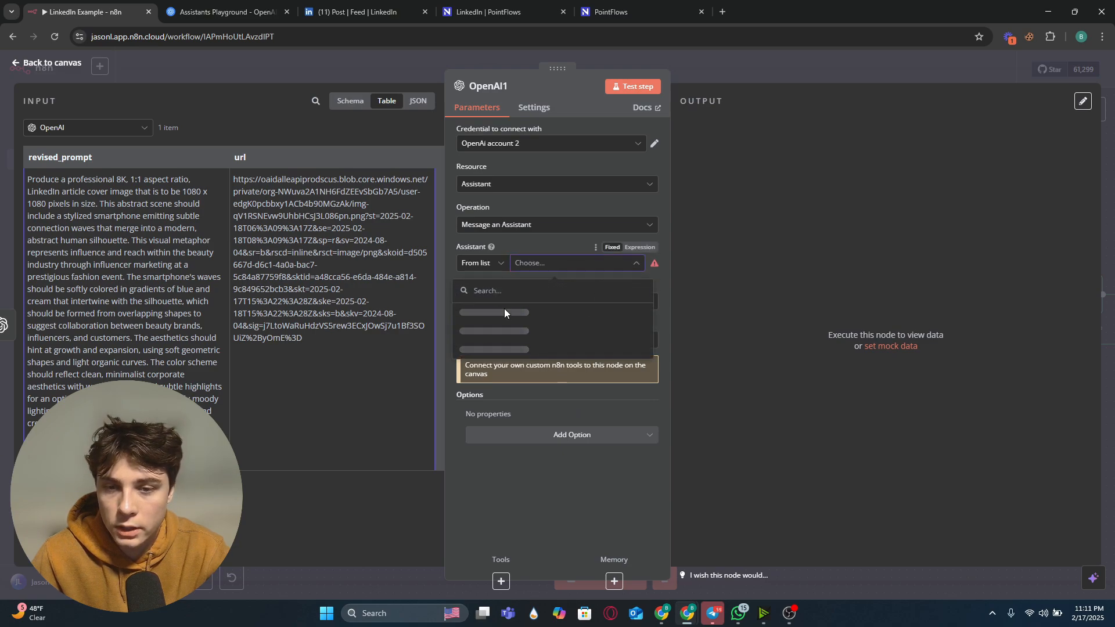
left_click(544, 144)
left_click(524, 184)
left_click(561, 264)
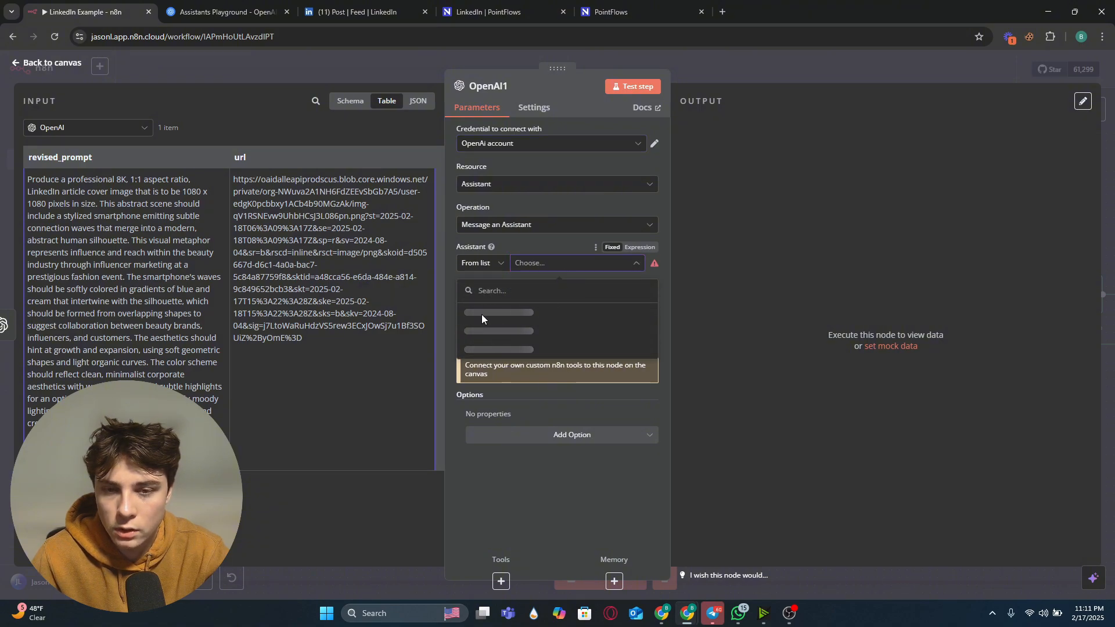
left_click(517, 331)
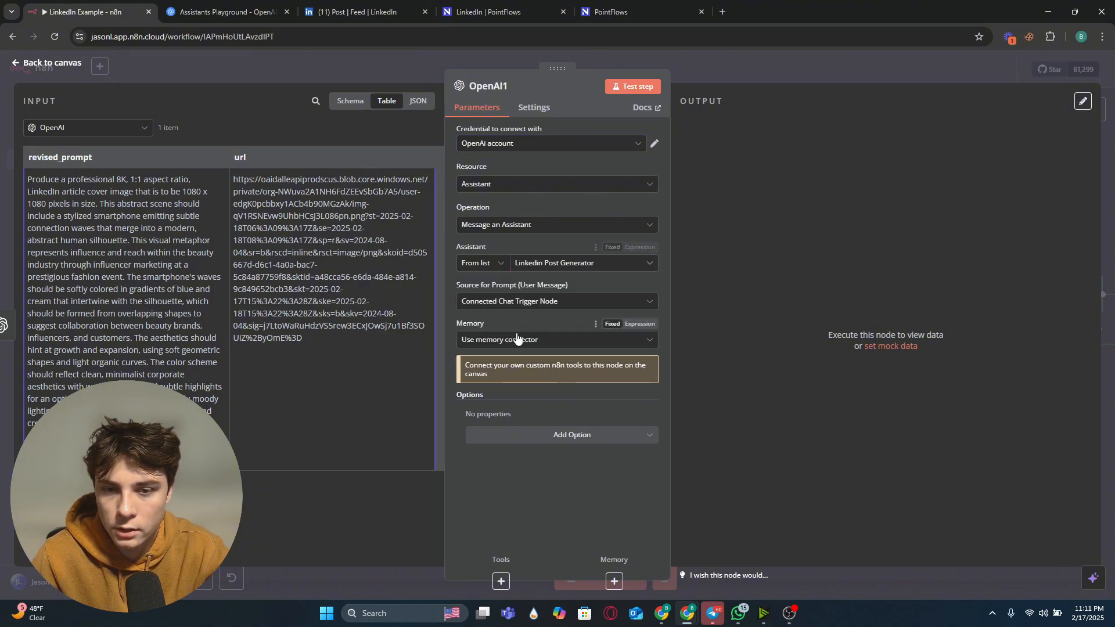
Step: Set the assistant node's prompt source to Define below
left_click(538, 340)
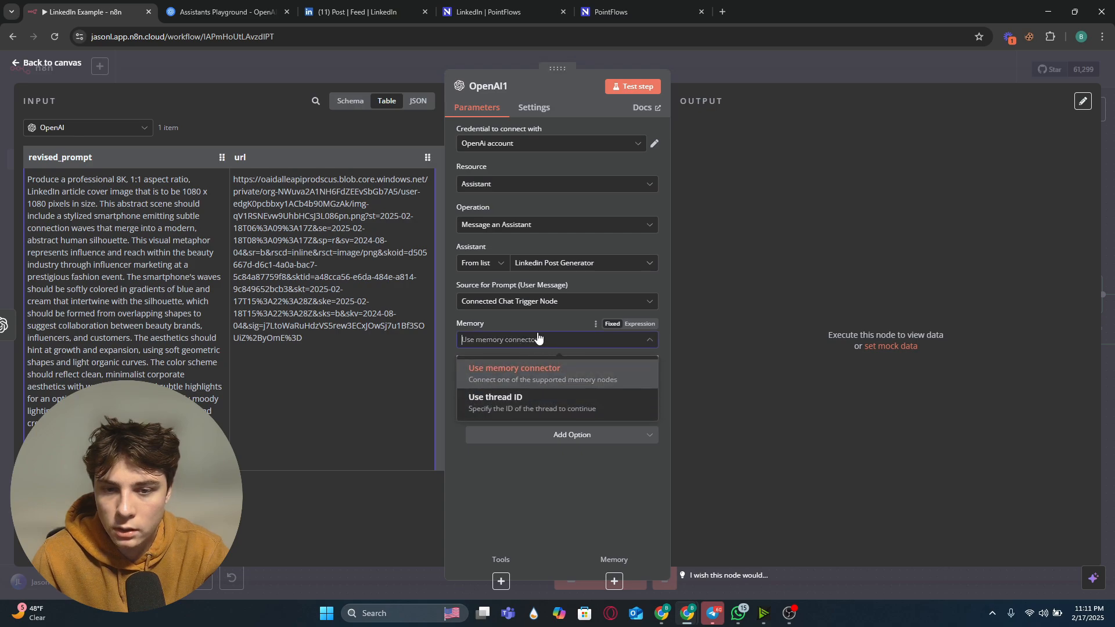
left_click(560, 300)
left_click(517, 377)
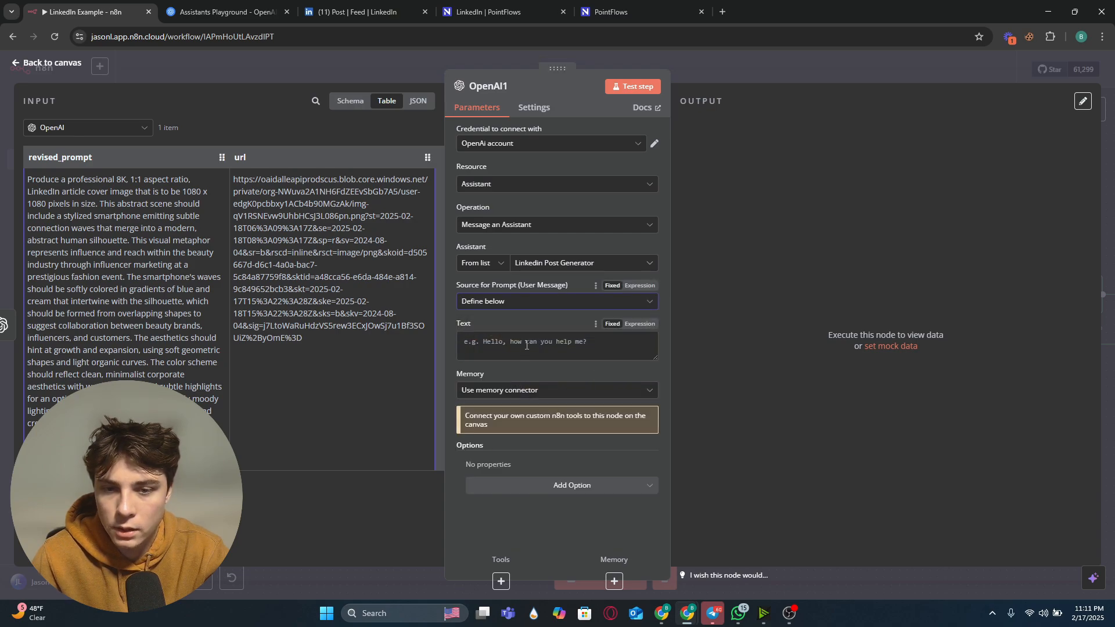
Step: Write 'Article:' in the prompt text and map the input url field after it
left_click(518, 329)
type("Art")
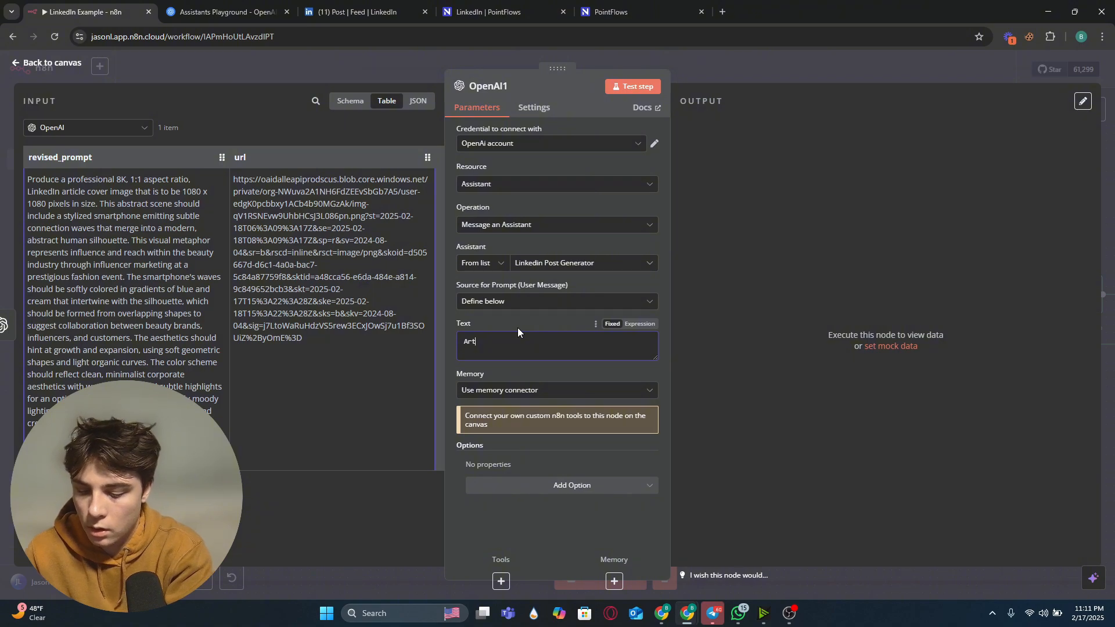
type("icle:")
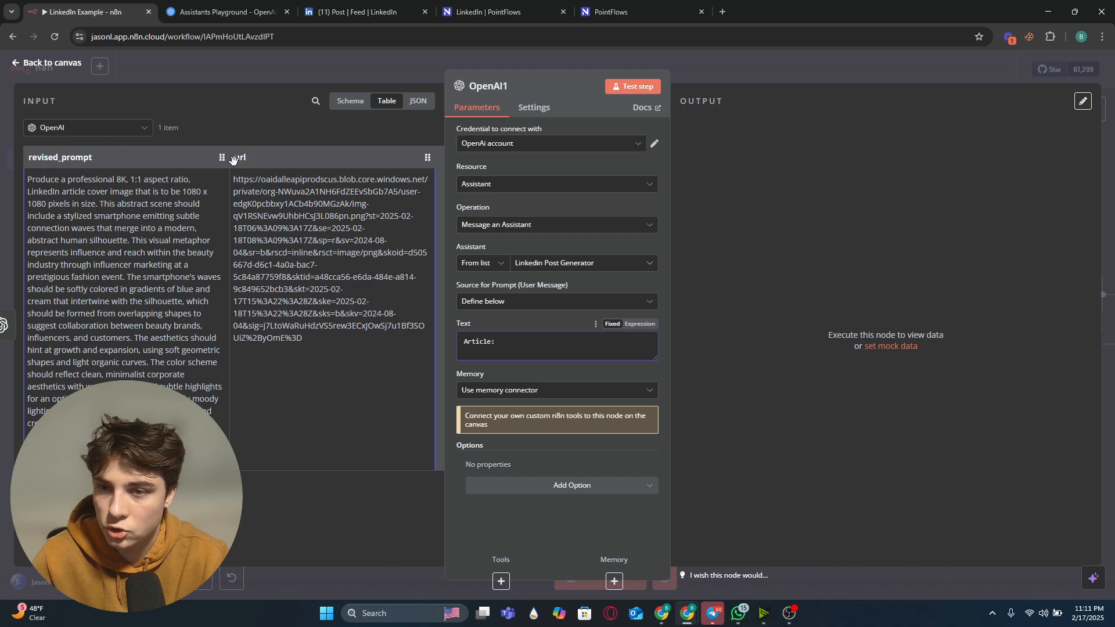
left_click_drag(238, 159, 611, 350)
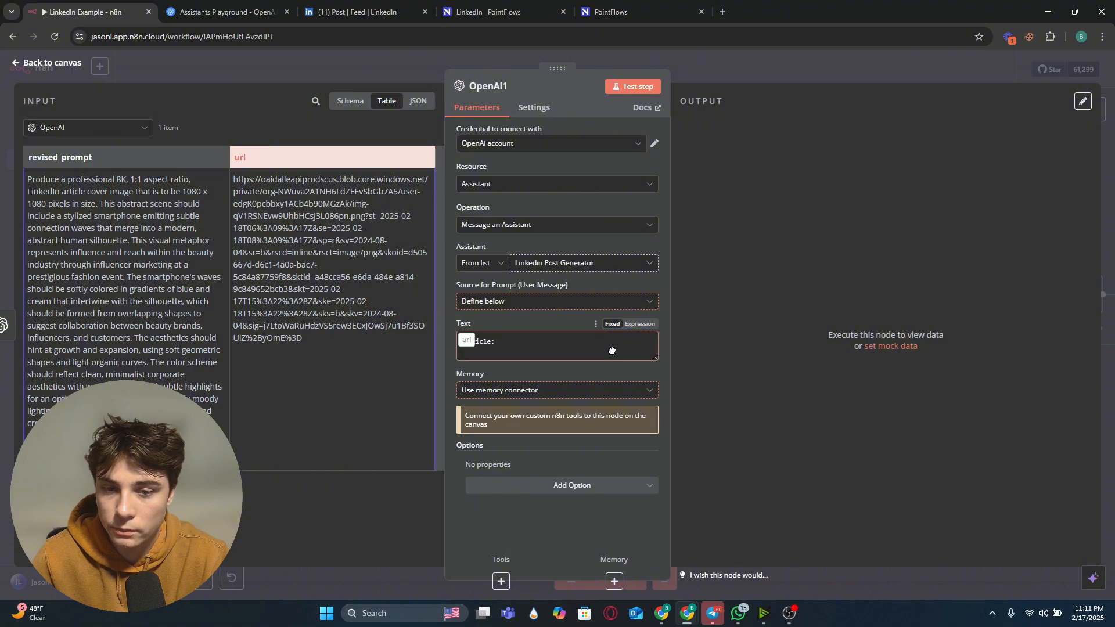
left_click_drag(529, 351, 566, 349)
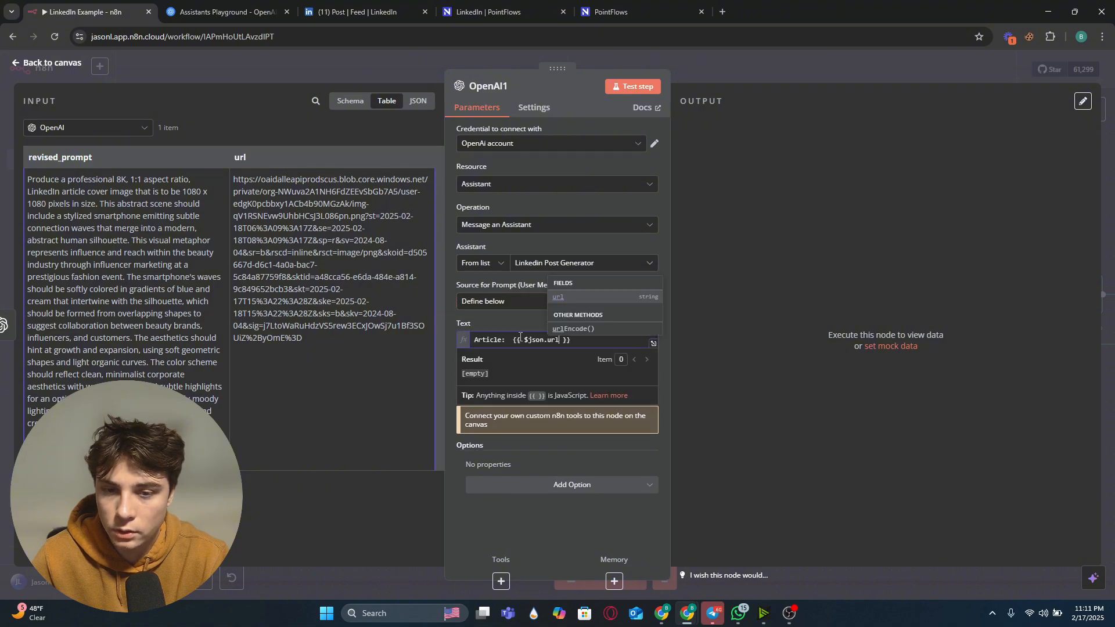
Step: Add a 'Summary:' line mapped to the Article Summary node's message content, then close the node
left_click(573, 339)
key("Return")
type("Summary:")
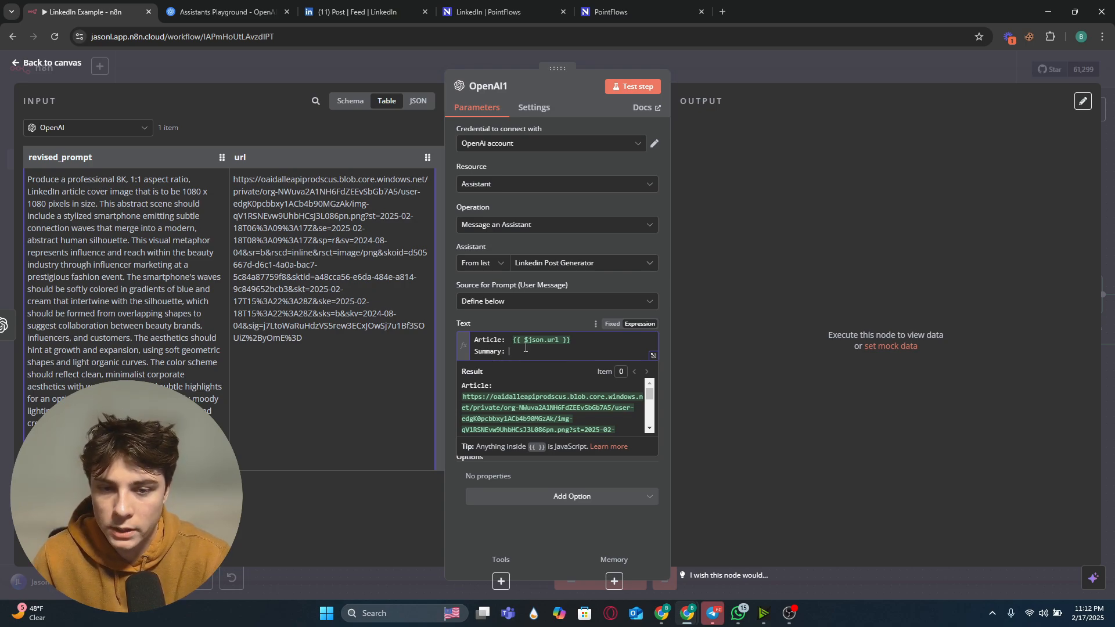
left_click(130, 128)
left_click(119, 198)
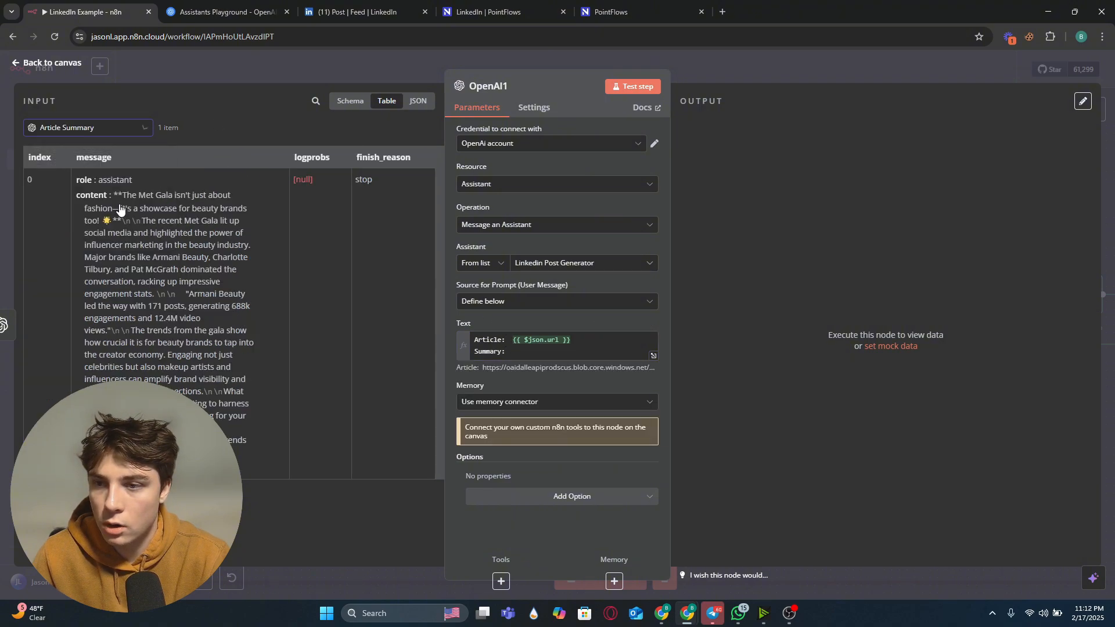
left_click_drag(95, 195, 540, 353)
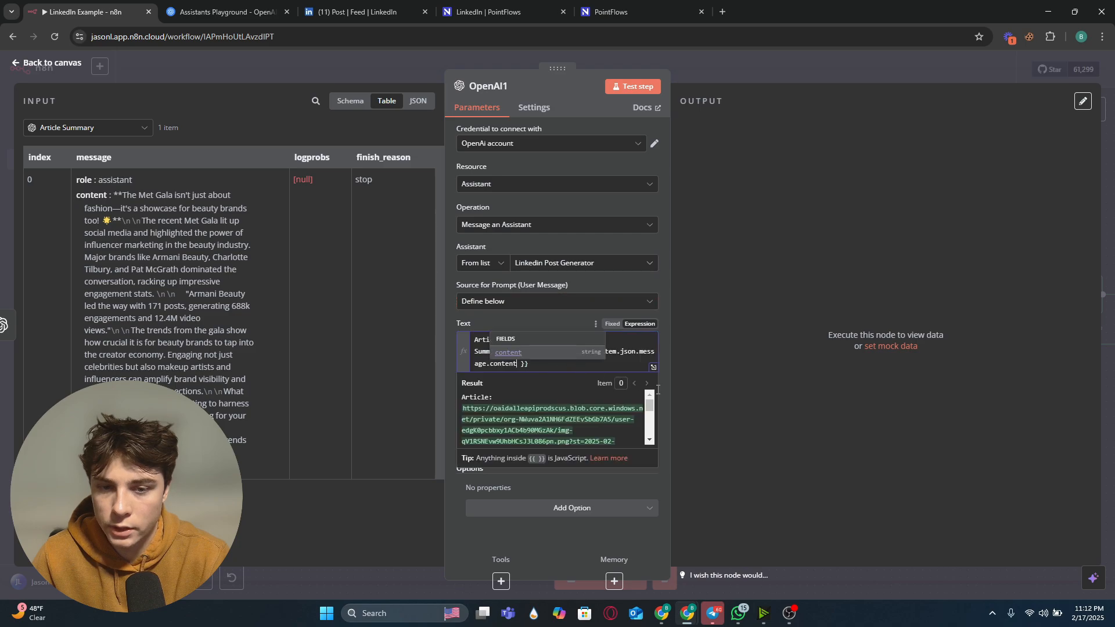
left_click(567, 318)
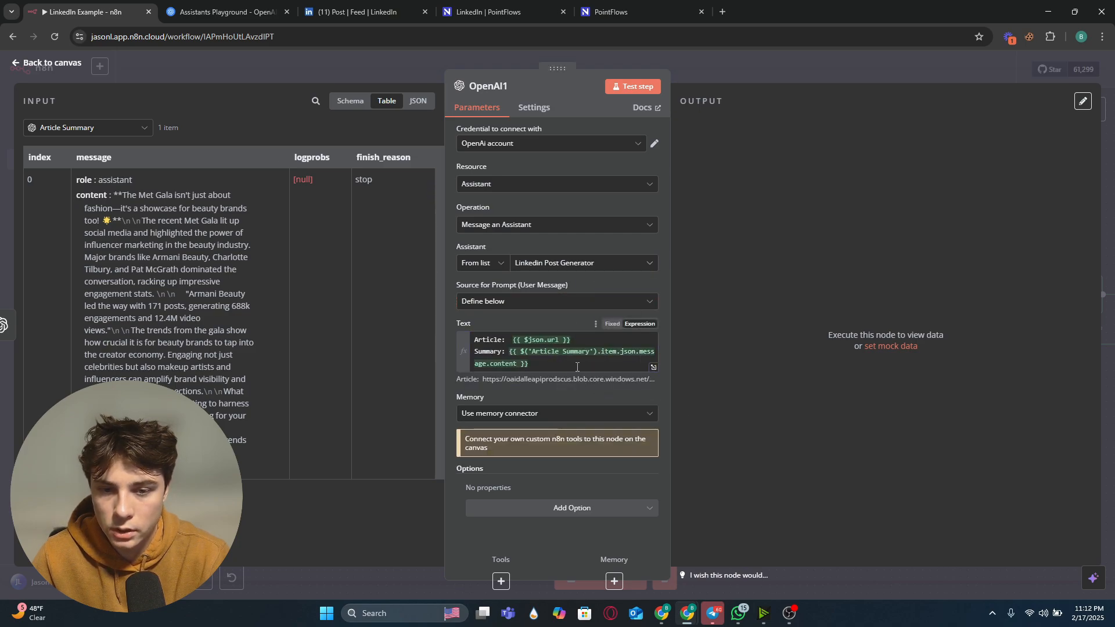
key("Escape")
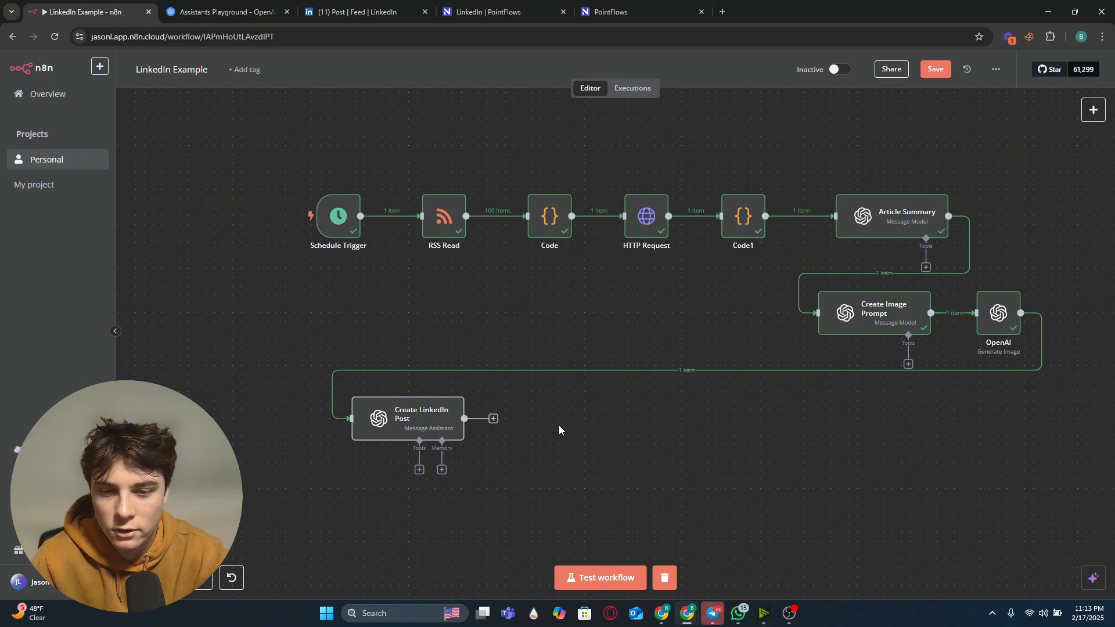
Step: Add a NocoDB 'Create a row' node after the Create LinkedIn Post node
left_click(493, 420)
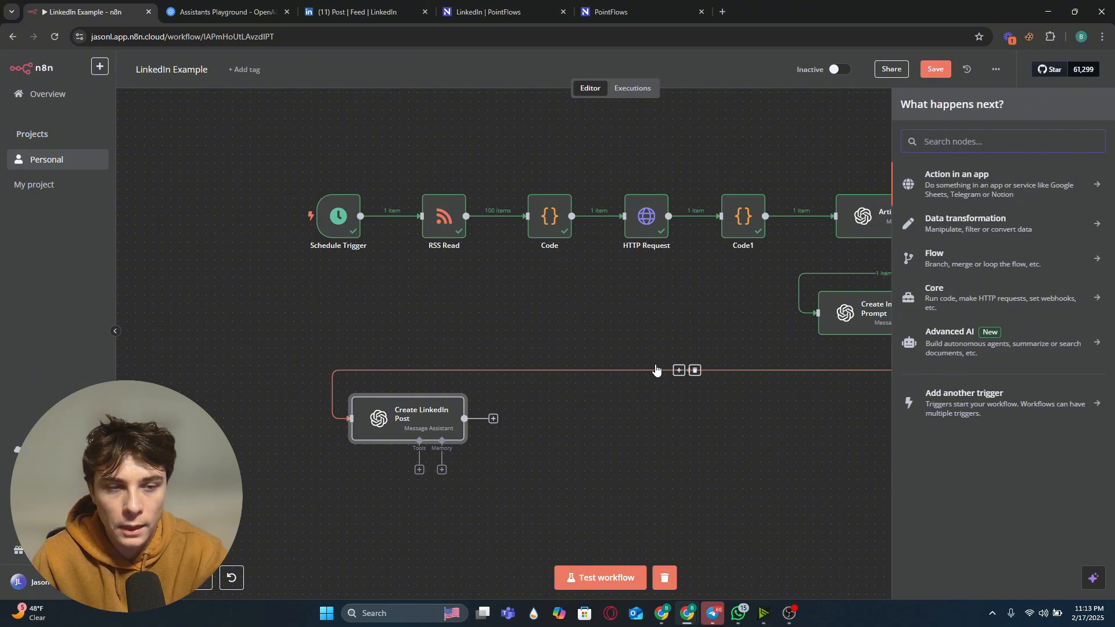
type("noco")
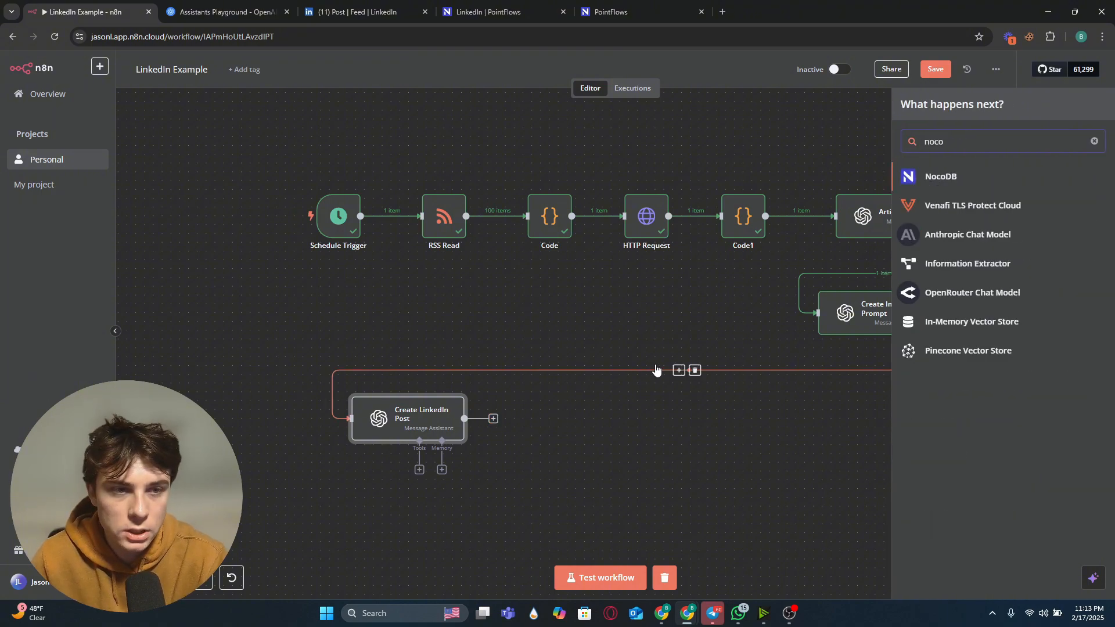
left_click(993, 180)
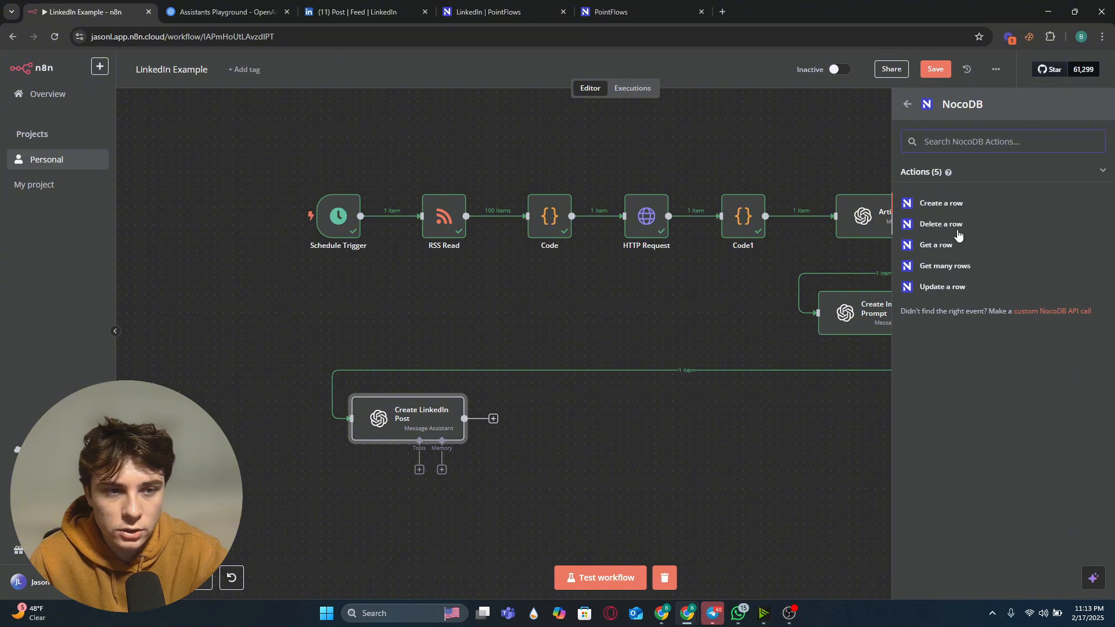
left_click(946, 203)
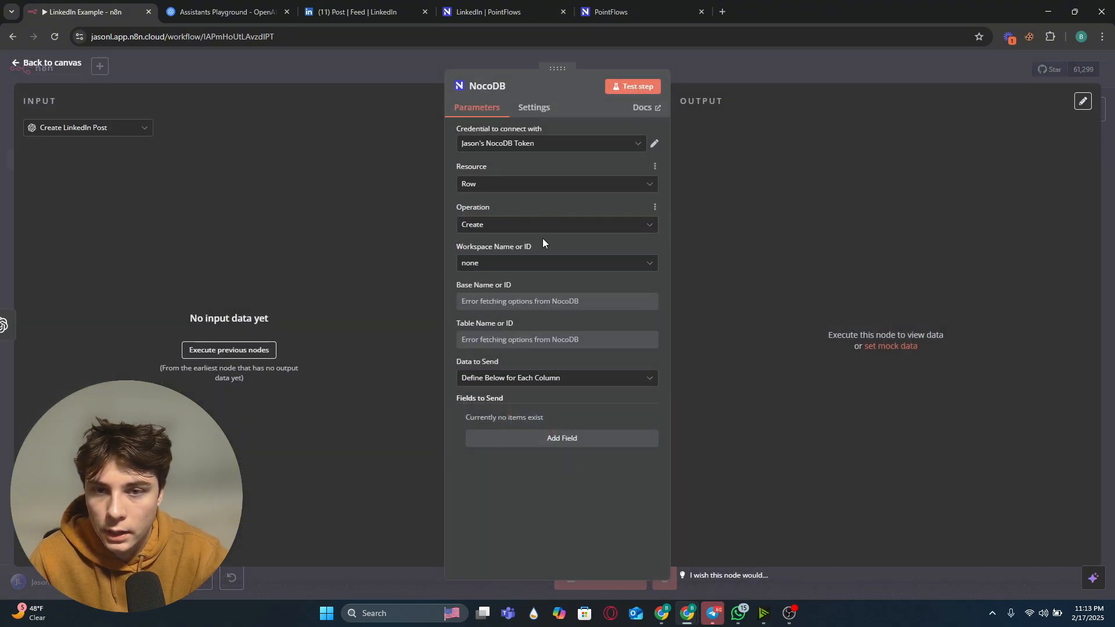
Step: Switch the NocoDB credential to the other account and choose its workspace, the PointFlows base and the LinkedIn table
left_click(528, 145)
left_click(524, 185)
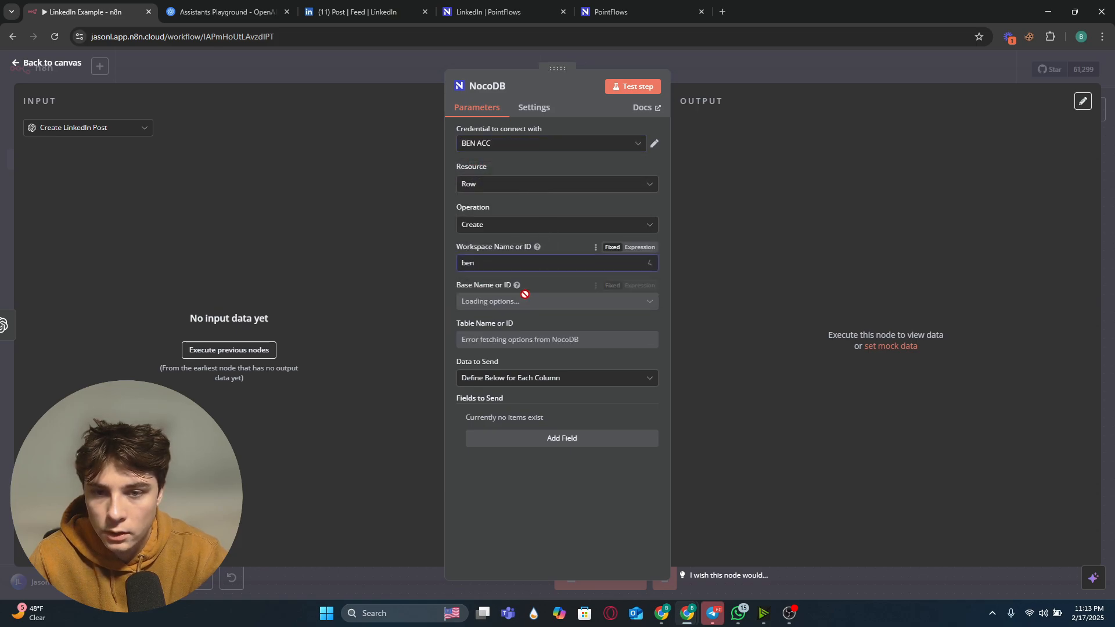
left_click(556, 303)
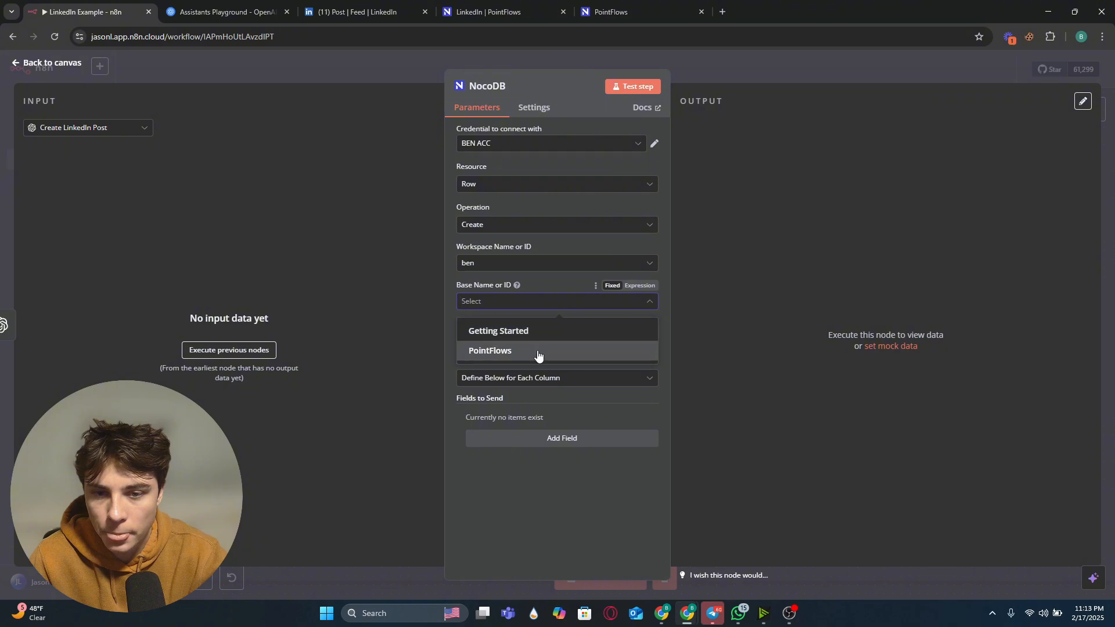
left_click(538, 351)
left_click(516, 346)
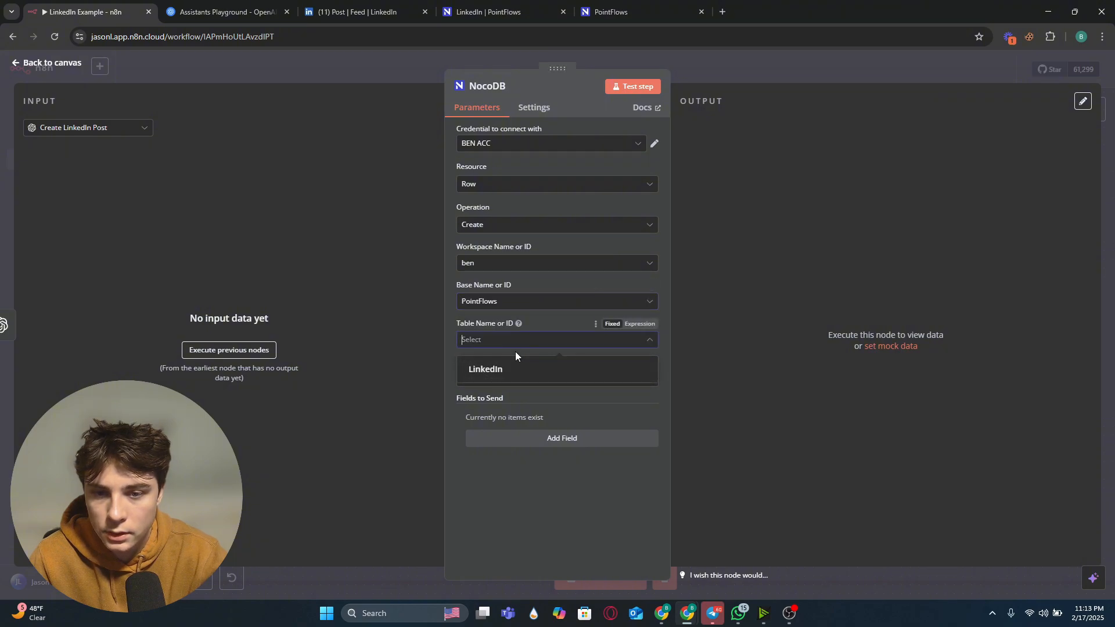
left_click(517, 369)
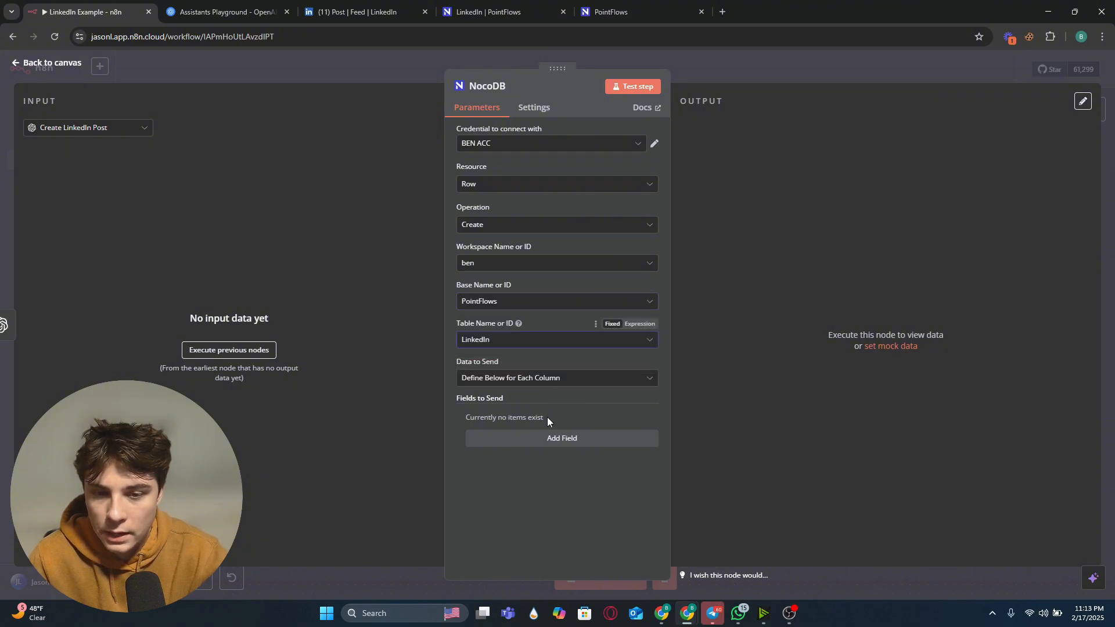
Step: Add fields to send, checking the LinkedIn table's column names in the NocoDB tab
left_click(554, 438)
left_click_drag(494, 12, 190, 3)
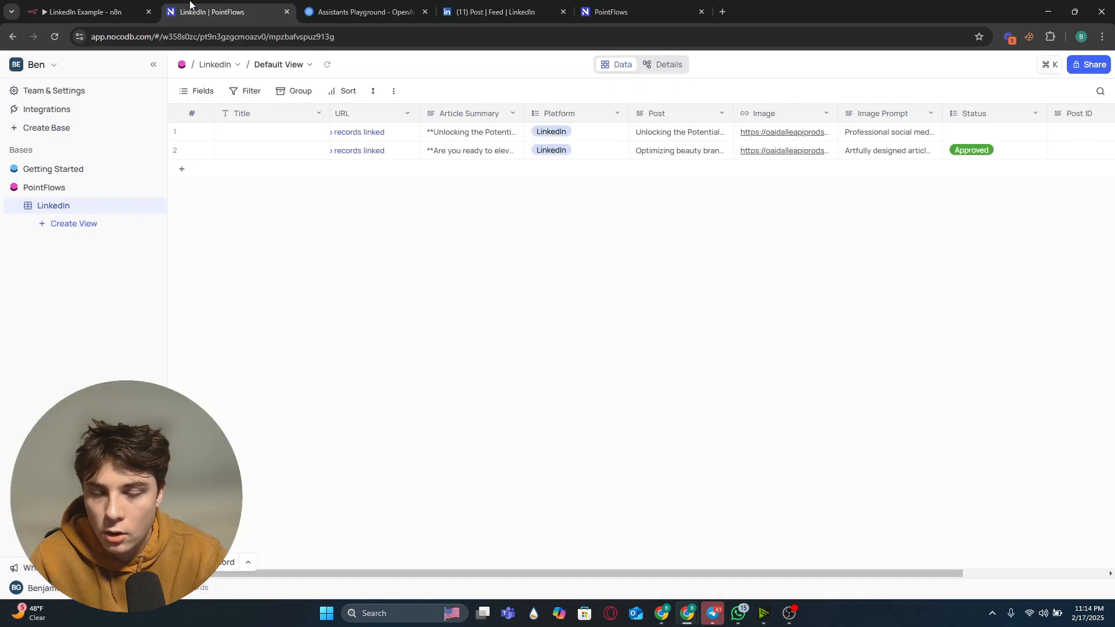
left_click_drag(345, 574, 279, 572)
left_click(87, 12)
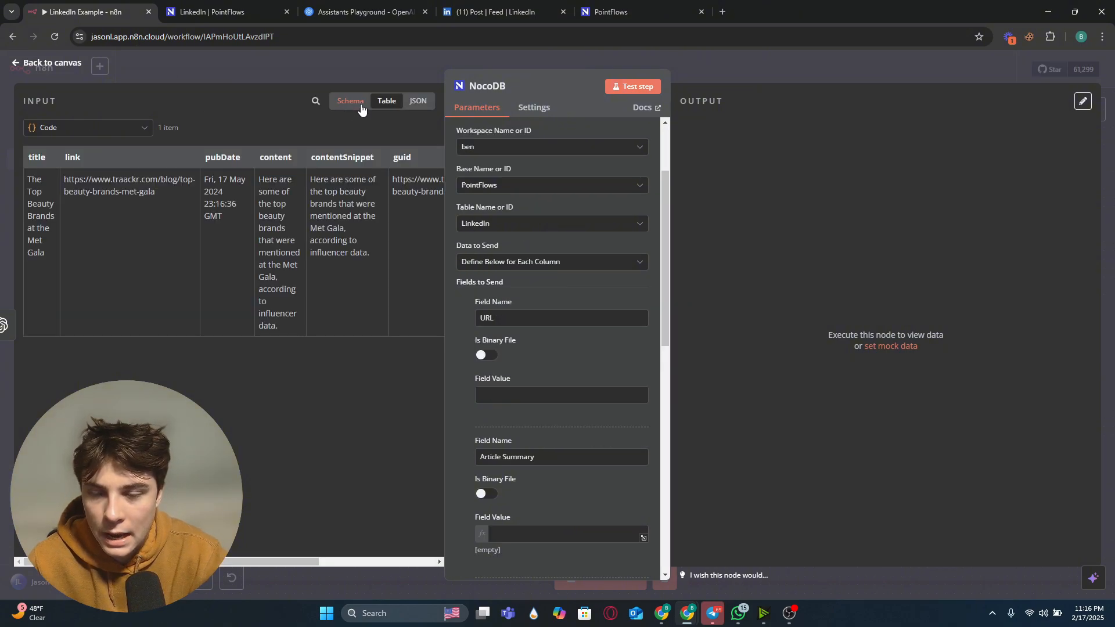
Step: Map the Code node's link field into the URL field value
left_click(122, 128)
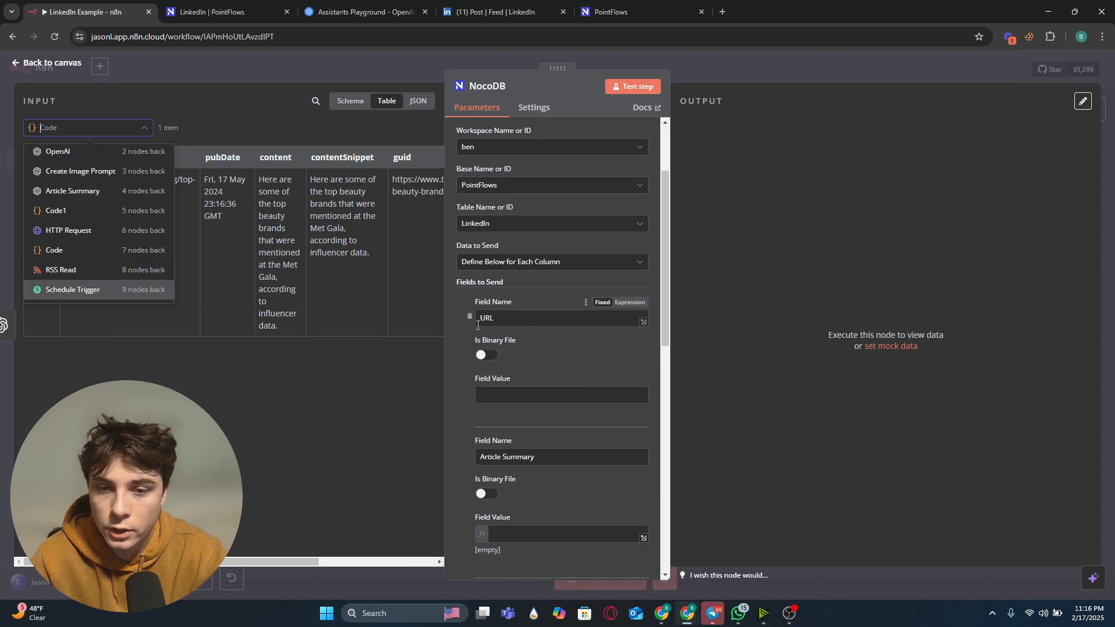
left_click(92, 255)
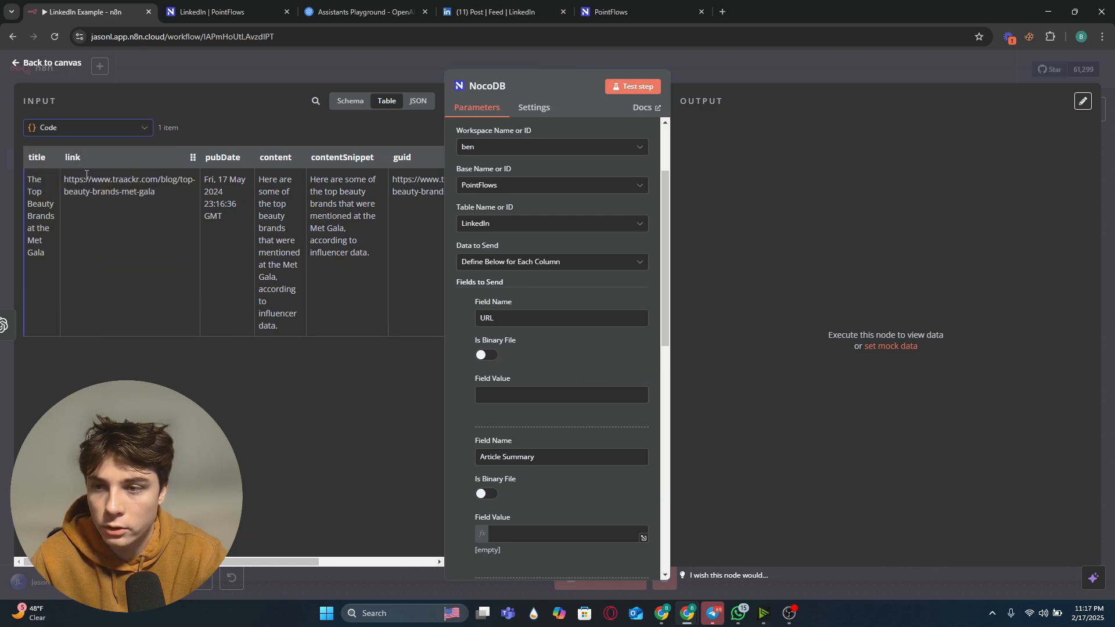
left_click_drag(77, 155, 531, 397)
left_click(449, 414)
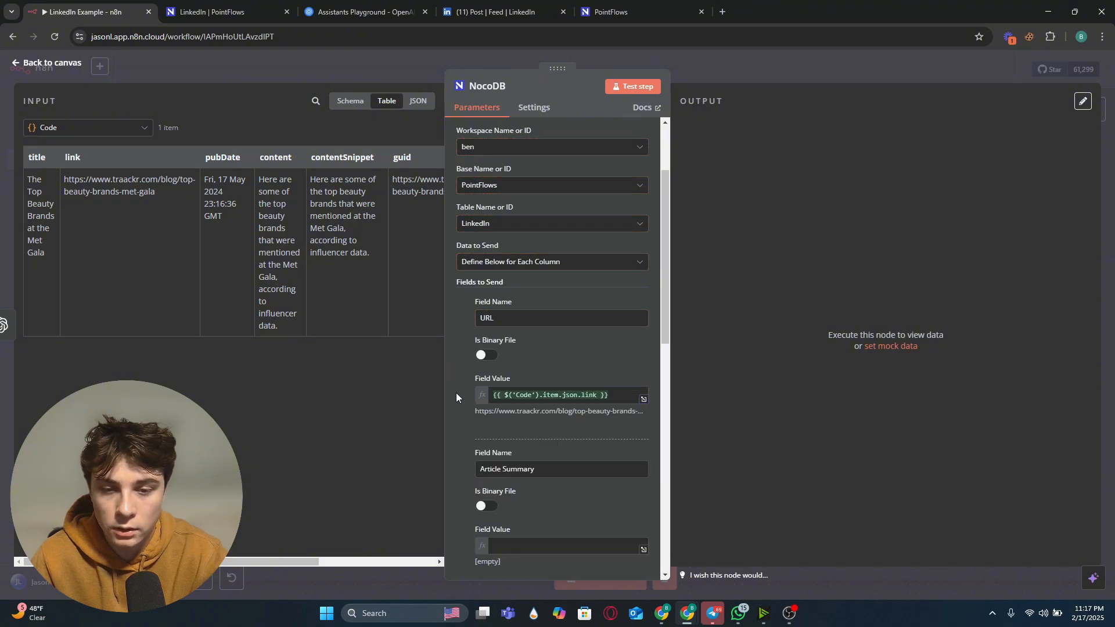
Step: Map the Article Summary node's message content into the Article Summary field value
scroll(455, 391, "down", 5)
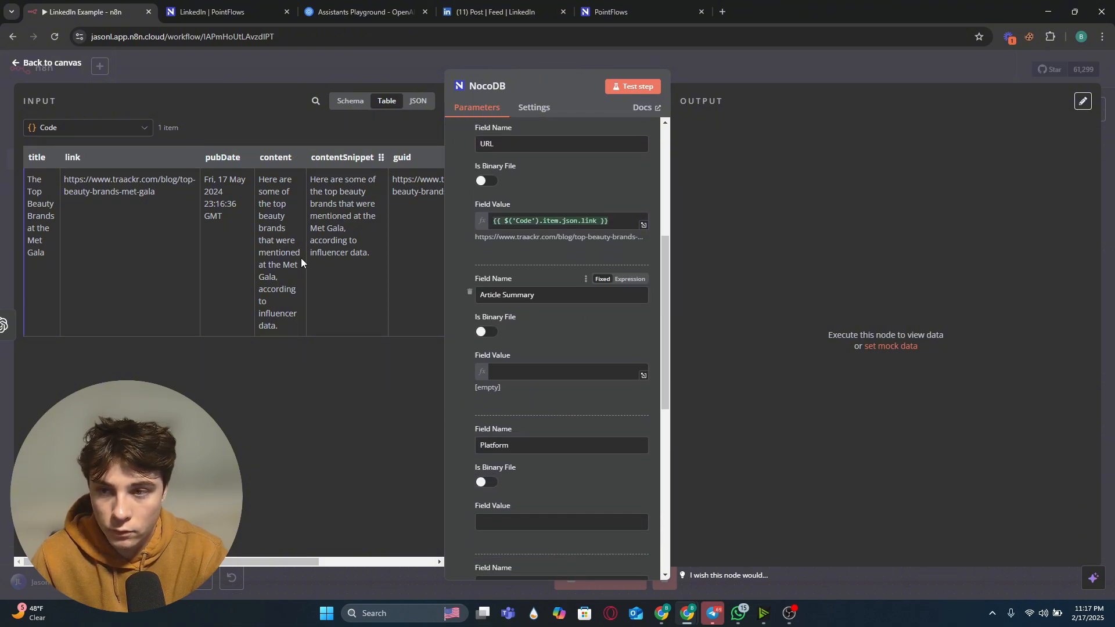
left_click(110, 127)
left_click(115, 197)
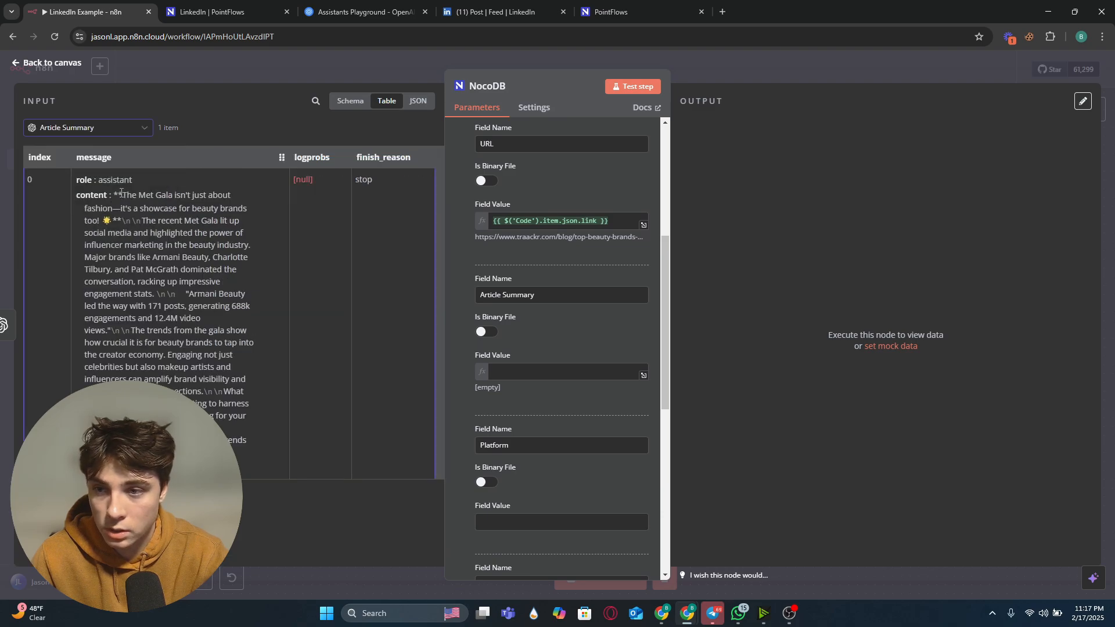
left_click_drag(87, 193, 540, 376)
Step: Set the Platform field value to LinkedIn, comparing it with the NocoDB table's platform entries
scroll(528, 416, "down", 2)
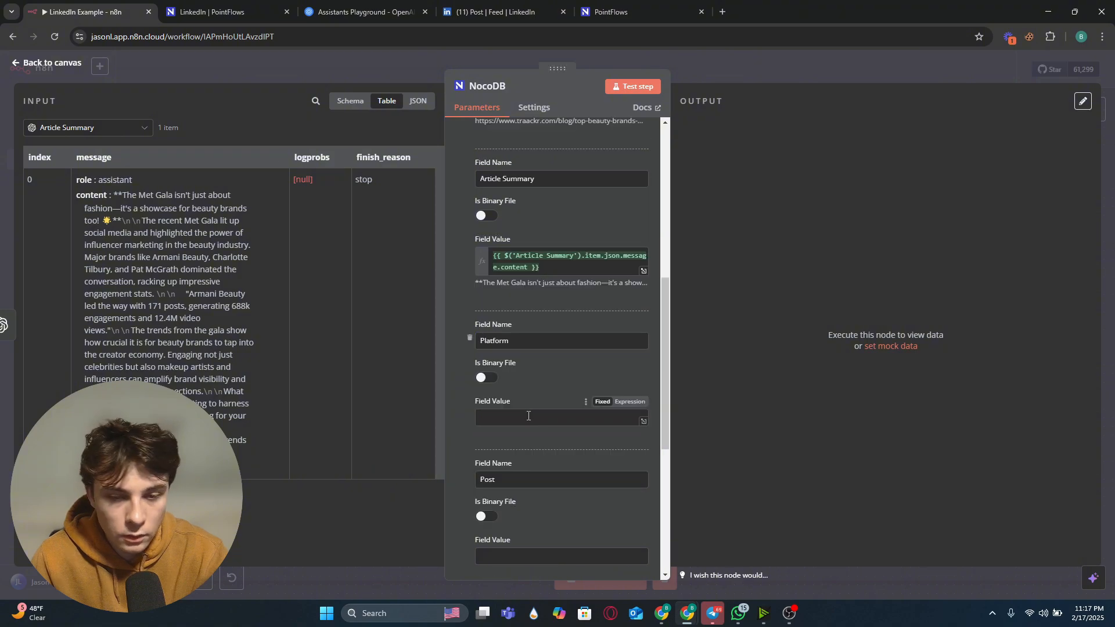
left_click(528, 417)
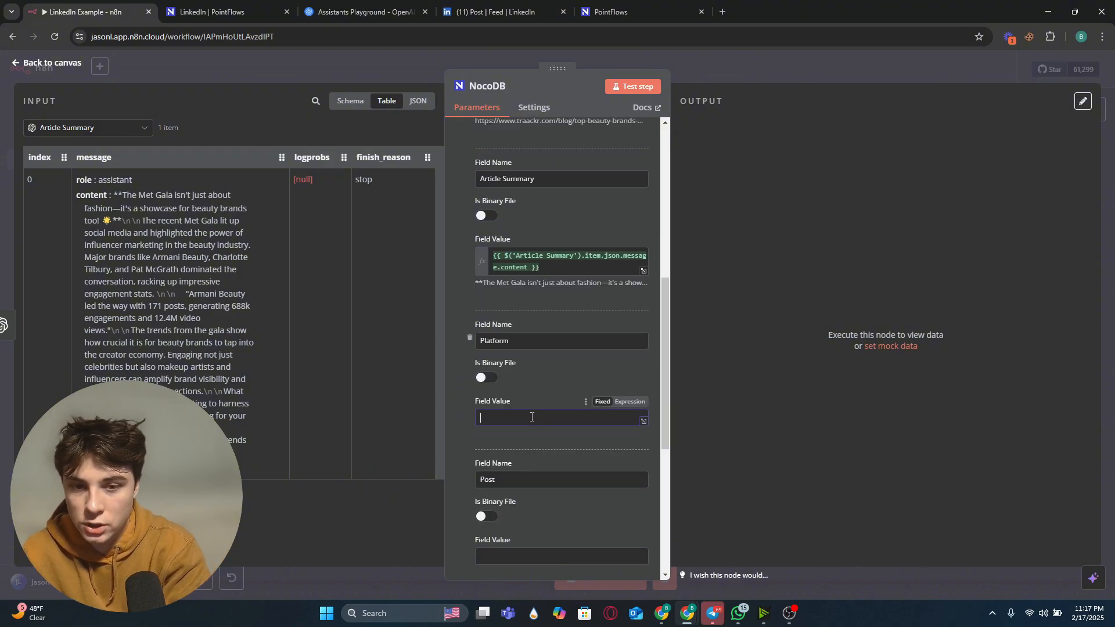
type("Linked")
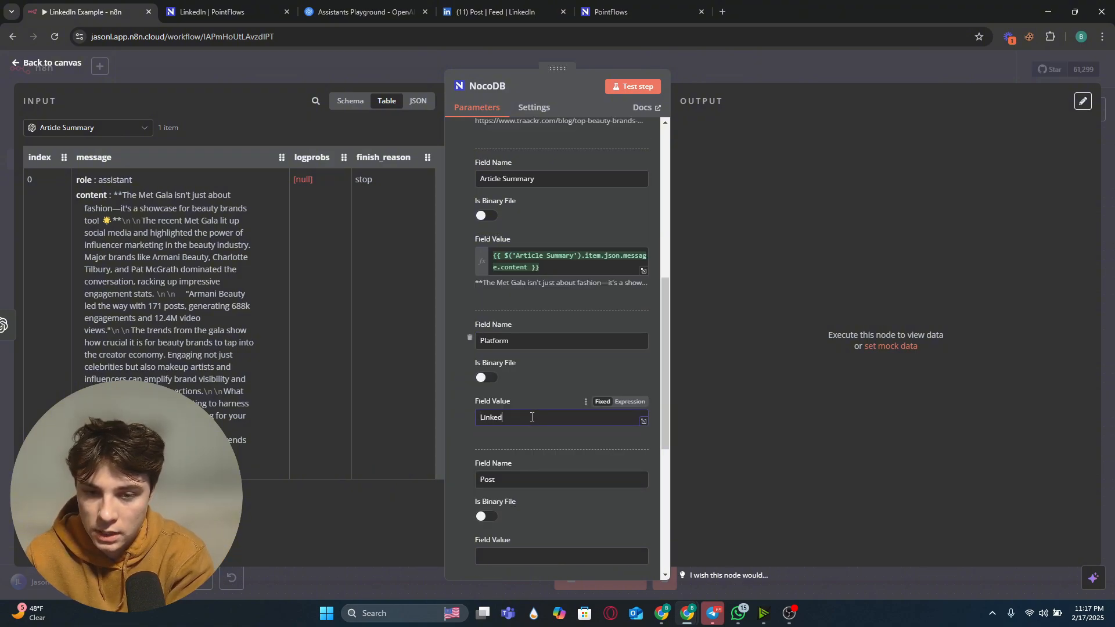
type("In")
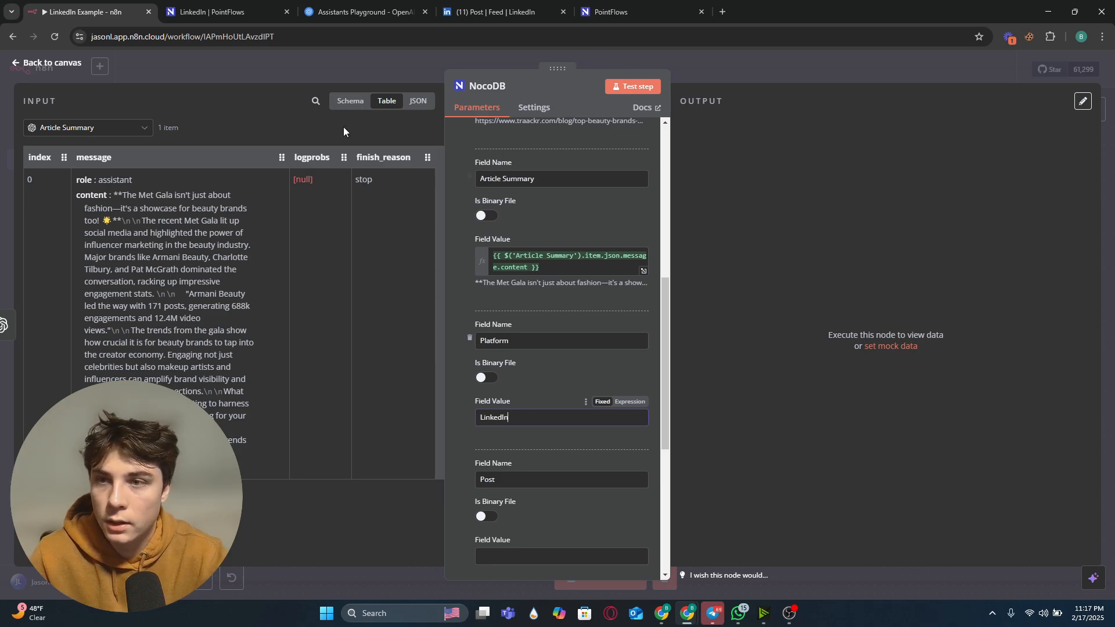
left_click(226, 9)
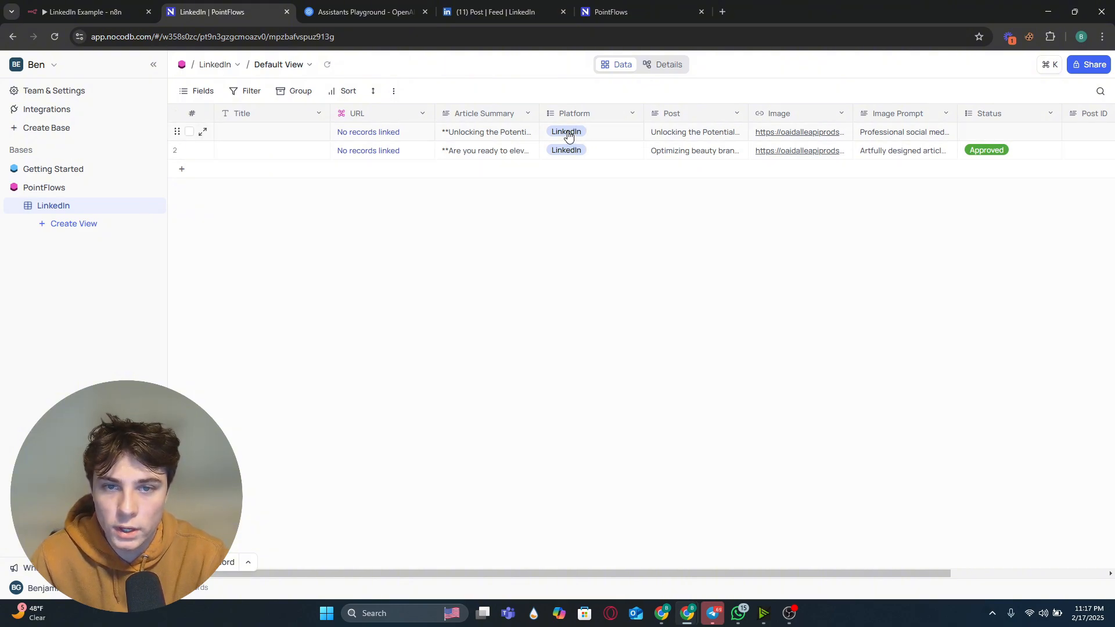
left_click(73, 3)
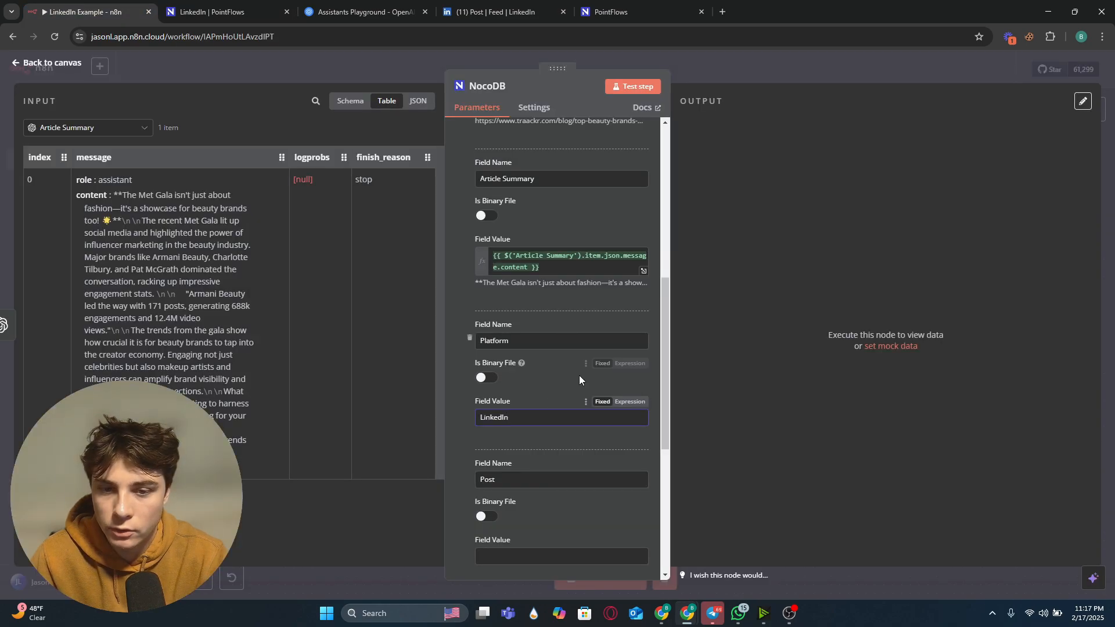
Step: Map the Create LinkedIn Post node's output into the Post field value
scroll(524, 377, "down", 2)
scroll(525, 362, "down", 1)
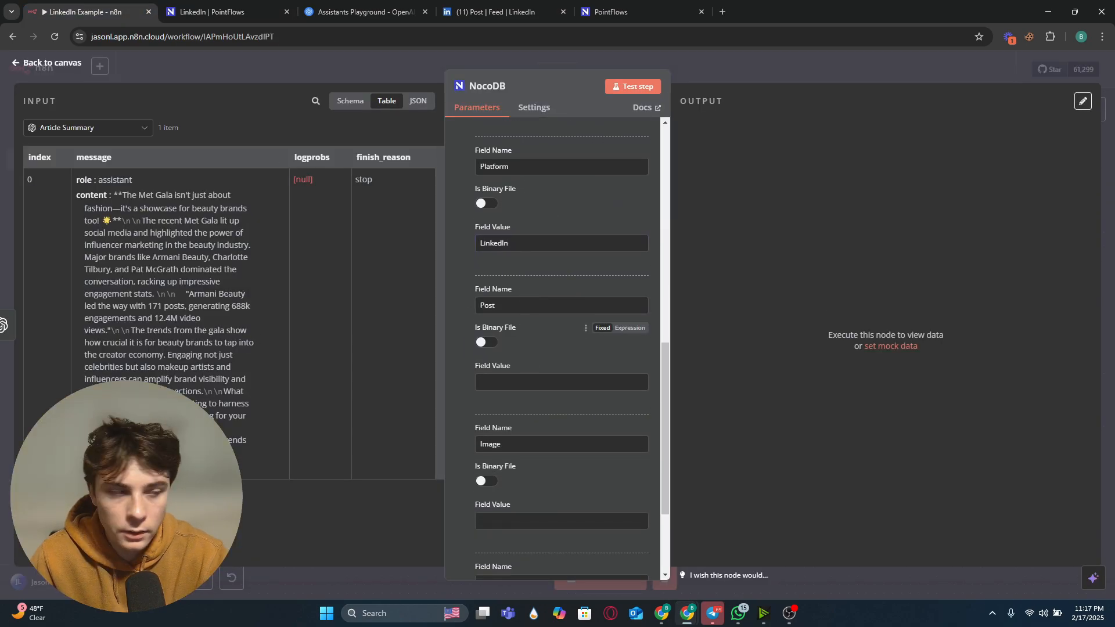
left_click(134, 133)
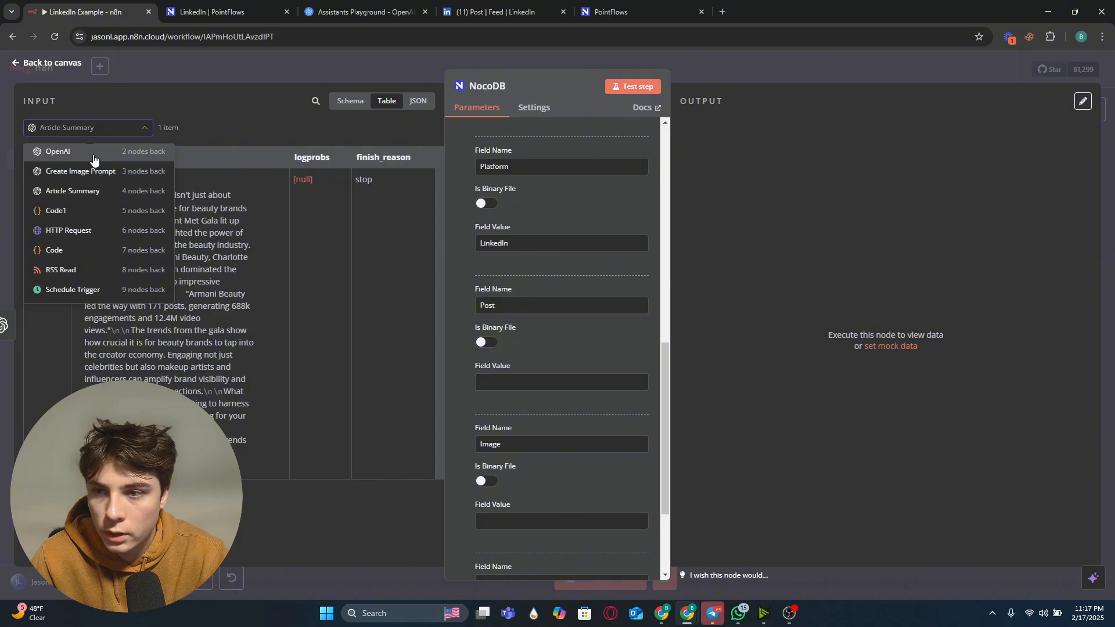
scroll(102, 183, "up", 1)
left_click(110, 157)
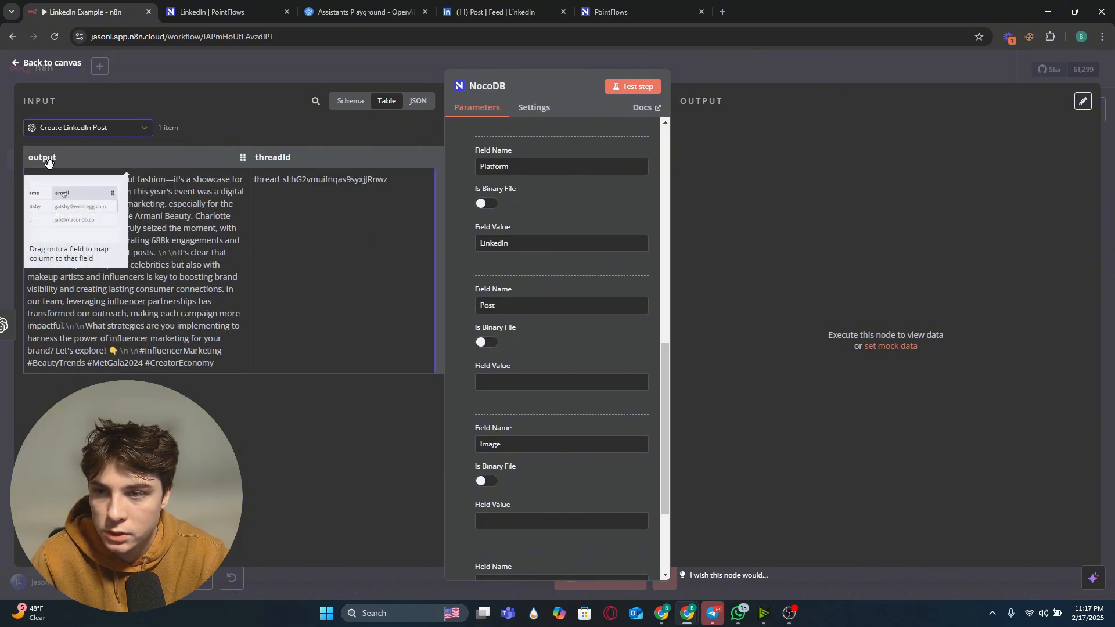
left_click_drag(48, 162, 520, 388)
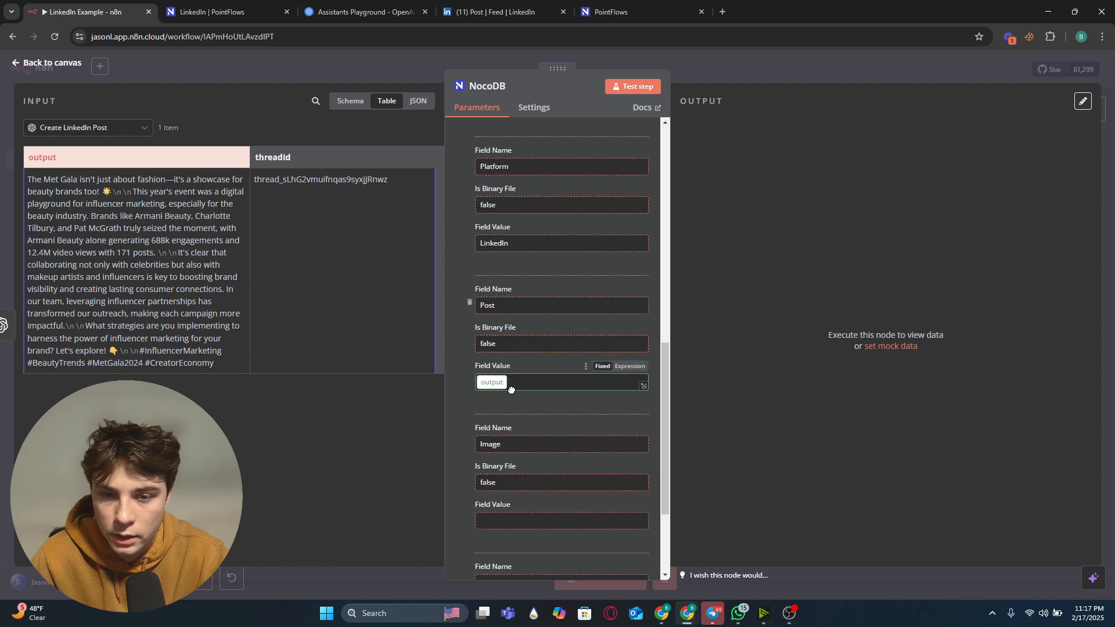
Step: Map the OpenAI node's image url into the Image field value
scroll(587, 425, "down", 1)
scroll(552, 501, "down", 1)
left_click(554, 474)
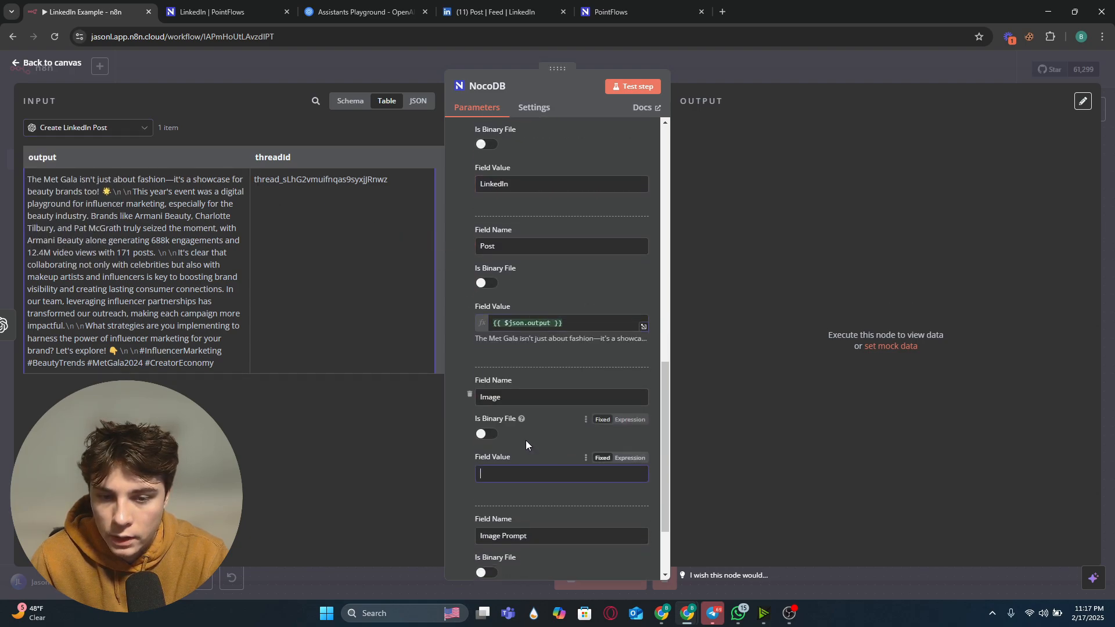
scroll(527, 443, "down", 1)
left_click(108, 131)
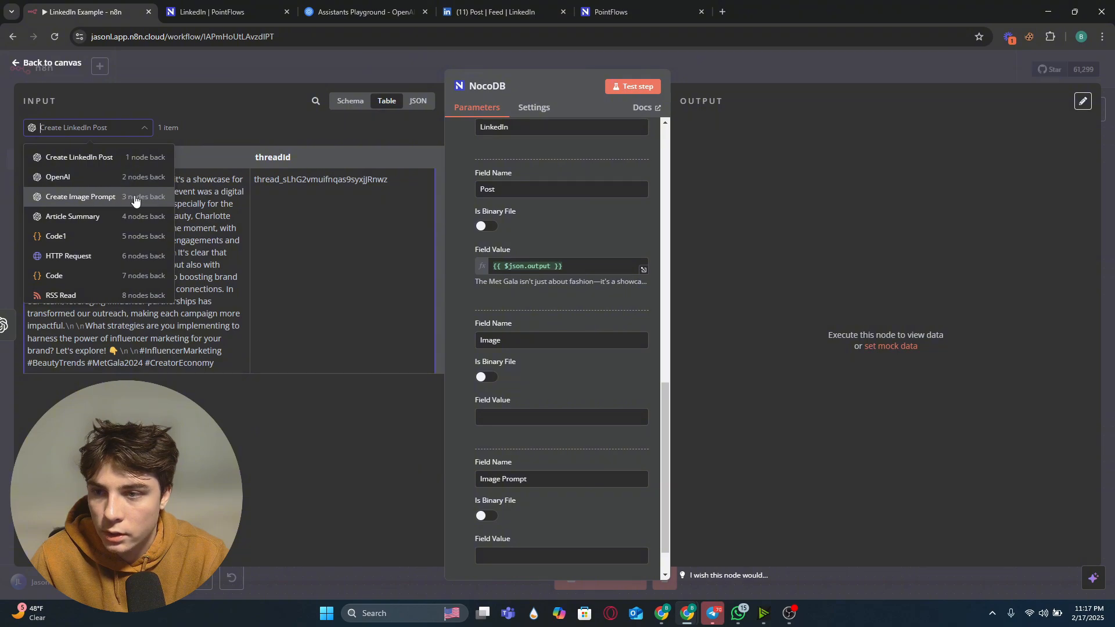
left_click(110, 184)
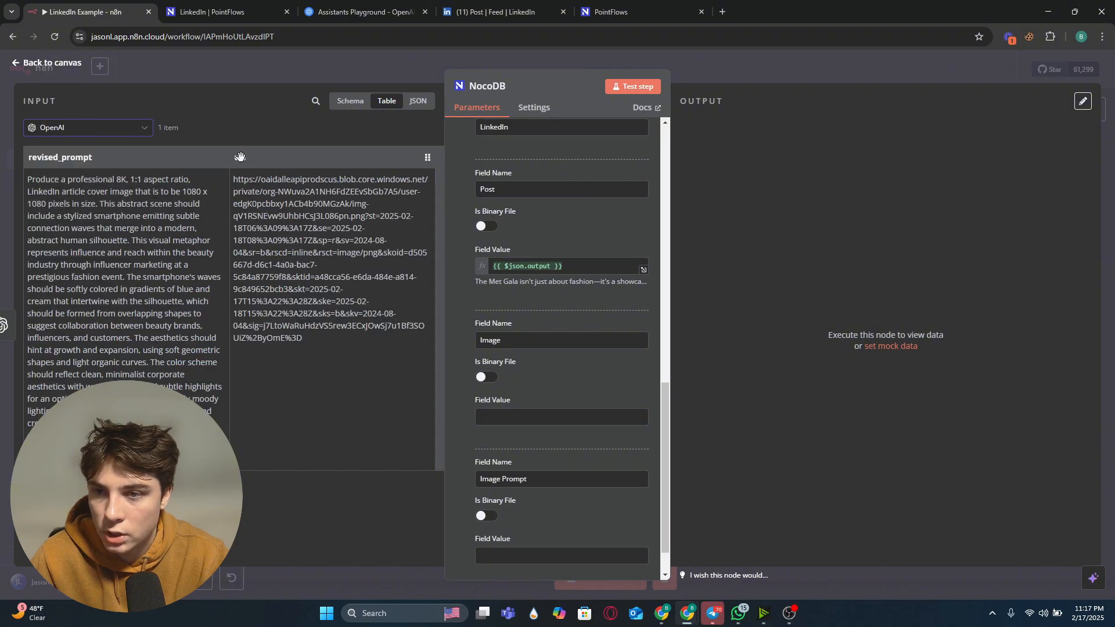
left_click_drag(240, 157, 490, 415)
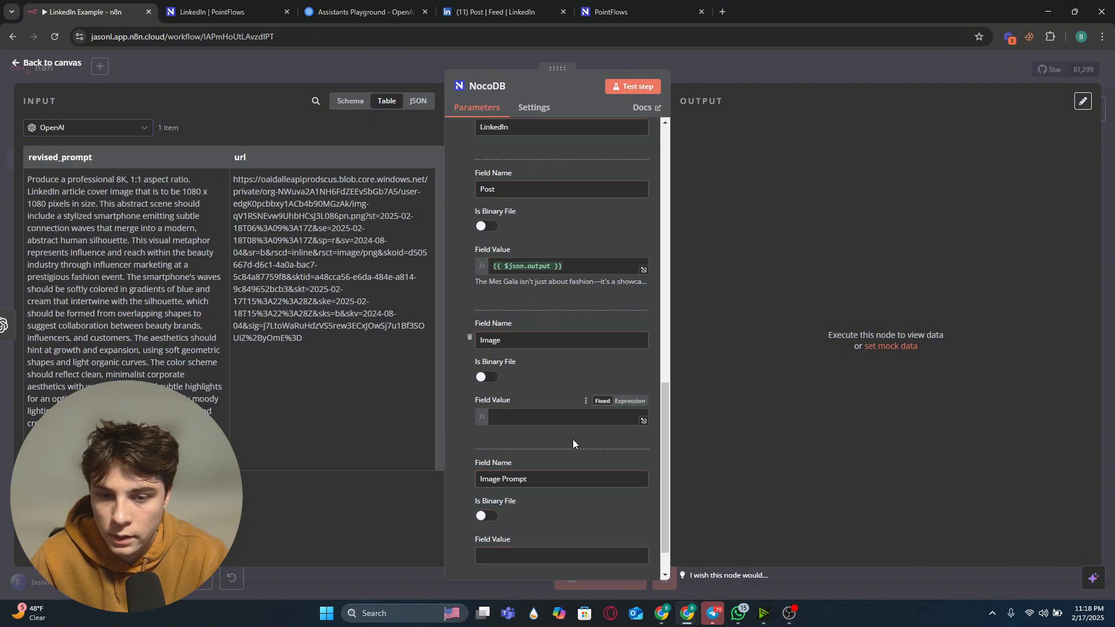
Step: Map the Create Image Prompt node's message content into the Image Prompt field value
scroll(572, 439, "down", 1)
left_click(51, 127)
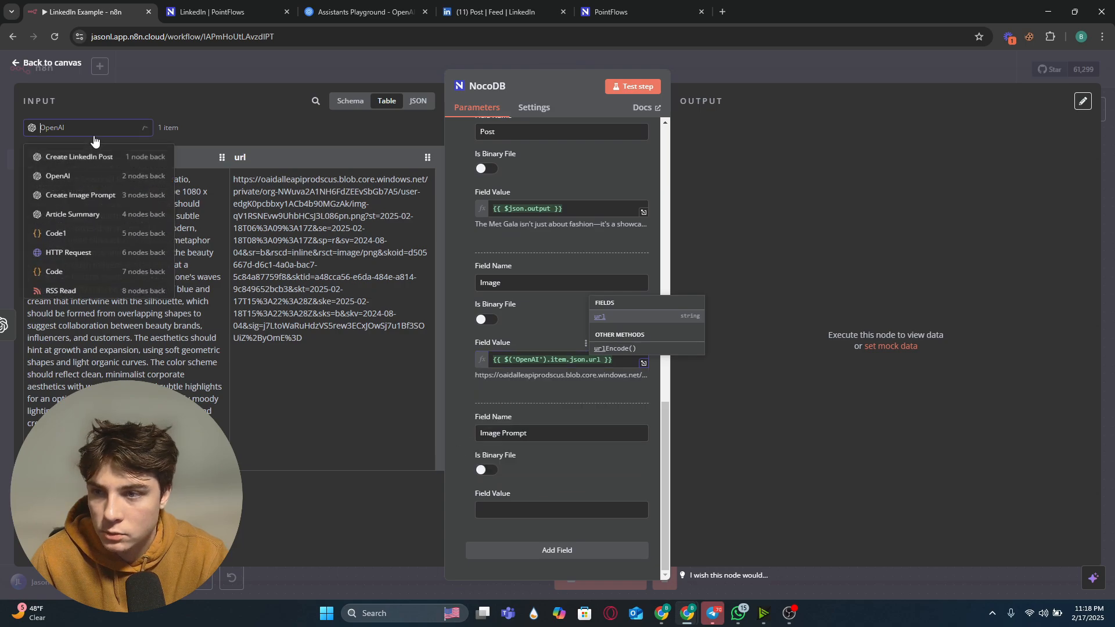
left_click(126, 200)
scroll(266, 215, "down", 2)
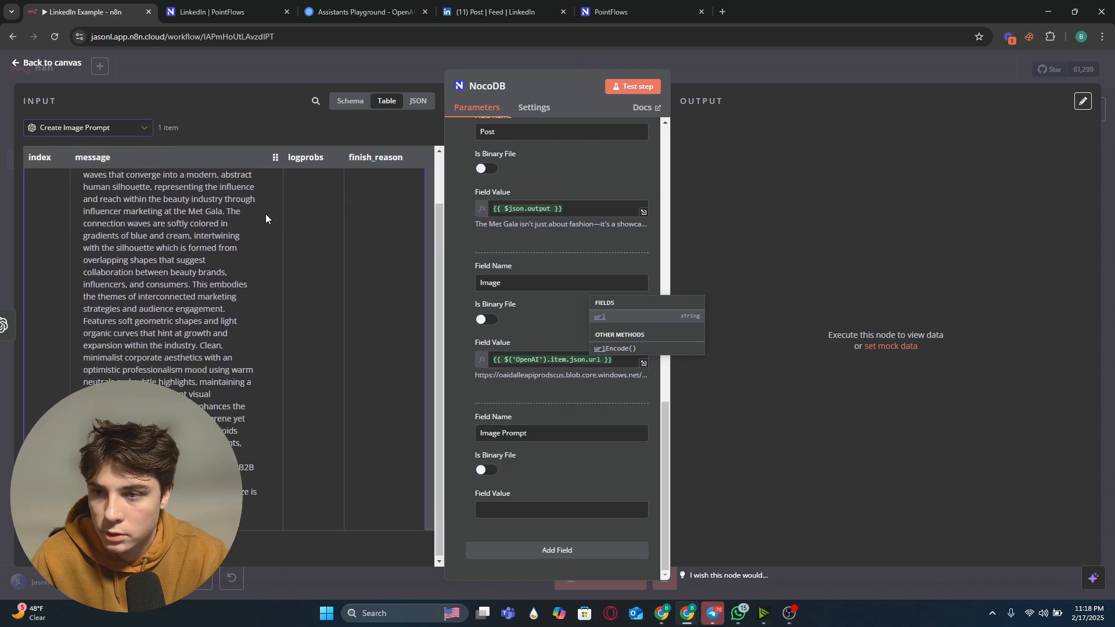
scroll(76, 189, "up", 2)
left_click_drag(76, 189, 498, 510)
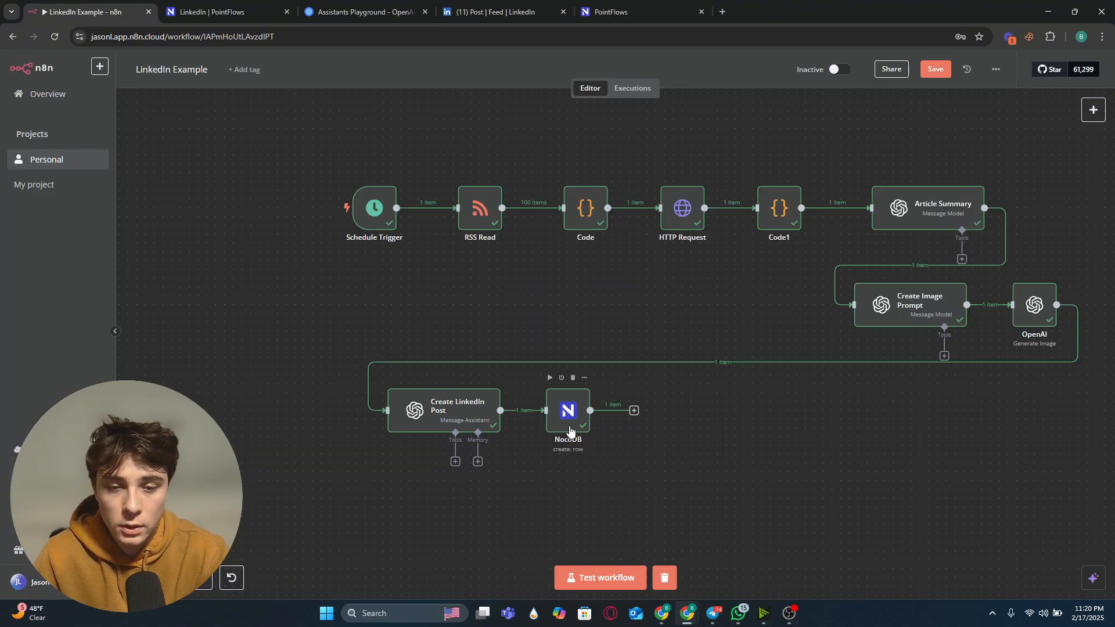
Step: Add a Telegram 'Send a text message' node after the NocoDB node
left_click(633, 411)
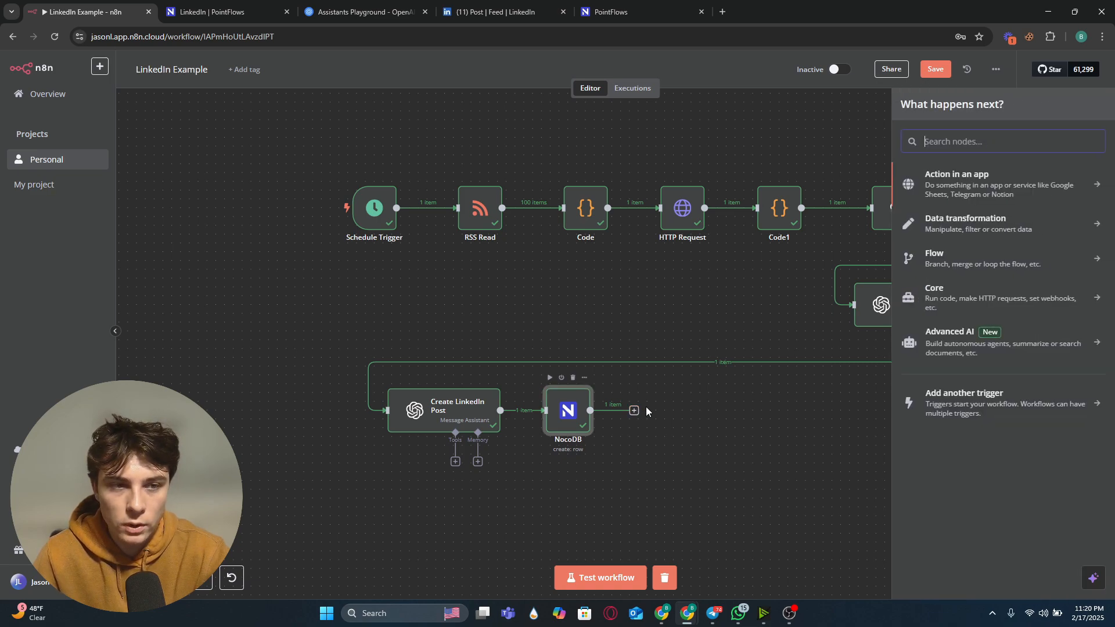
type("ele")
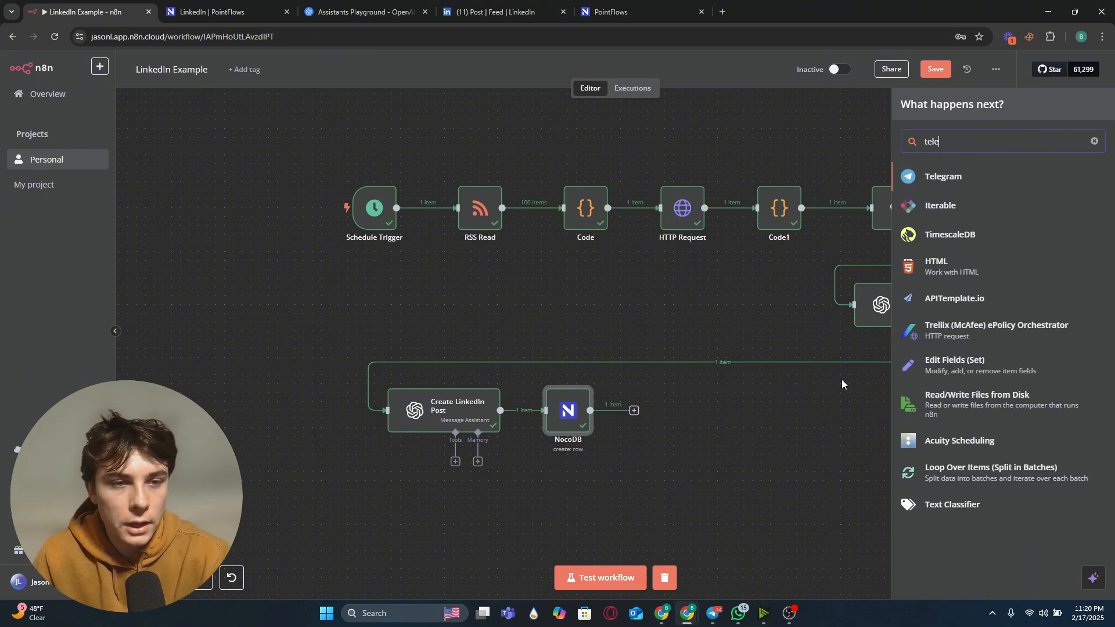
left_click(966, 181)
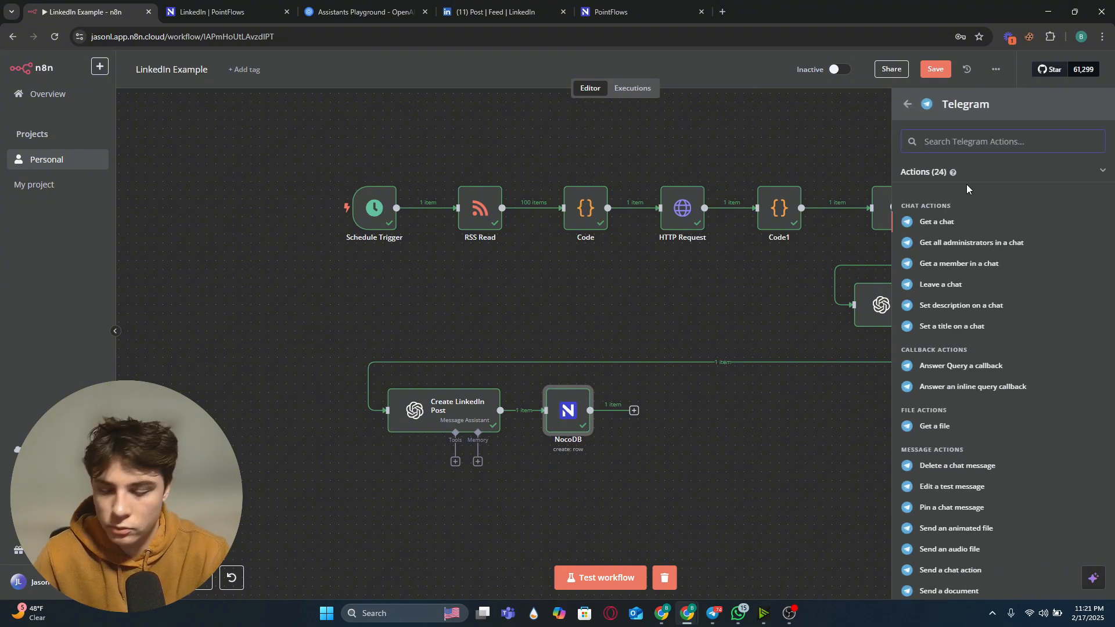
type("mess")
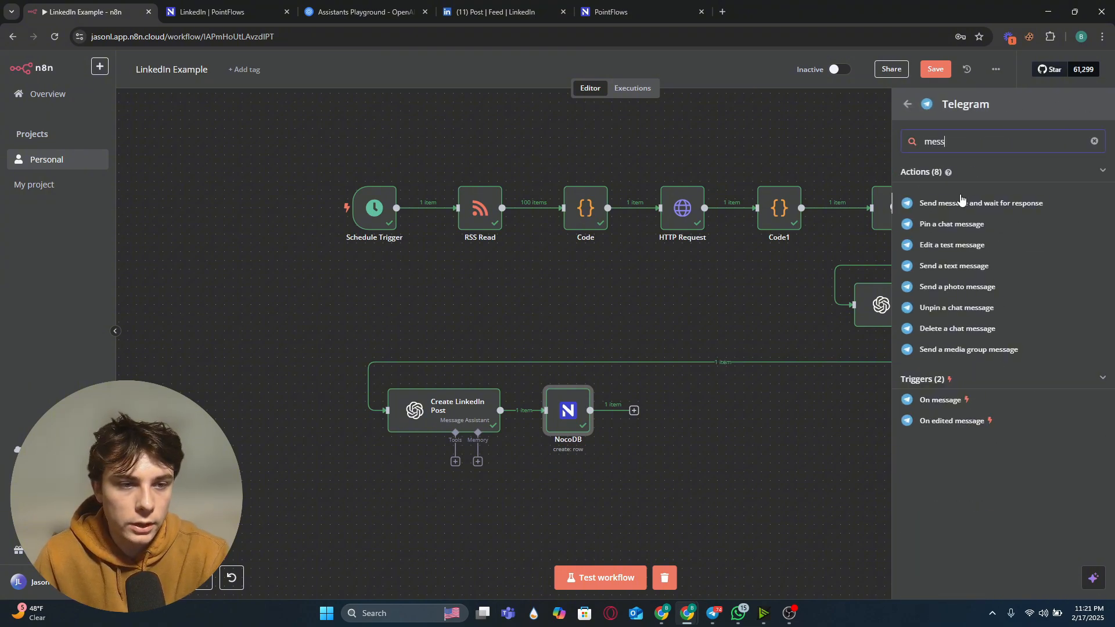
left_click(940, 266)
left_click(346, 71)
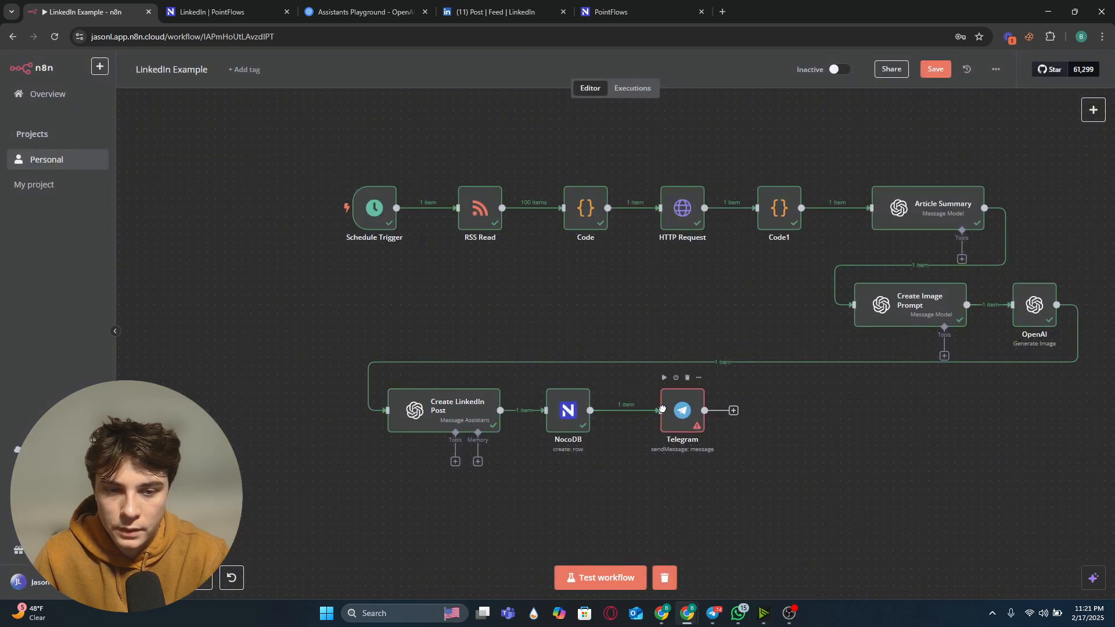
Step: Open the Telegram node and start creating a new Telegram credential
double_click(656, 410)
left_click(574, 144)
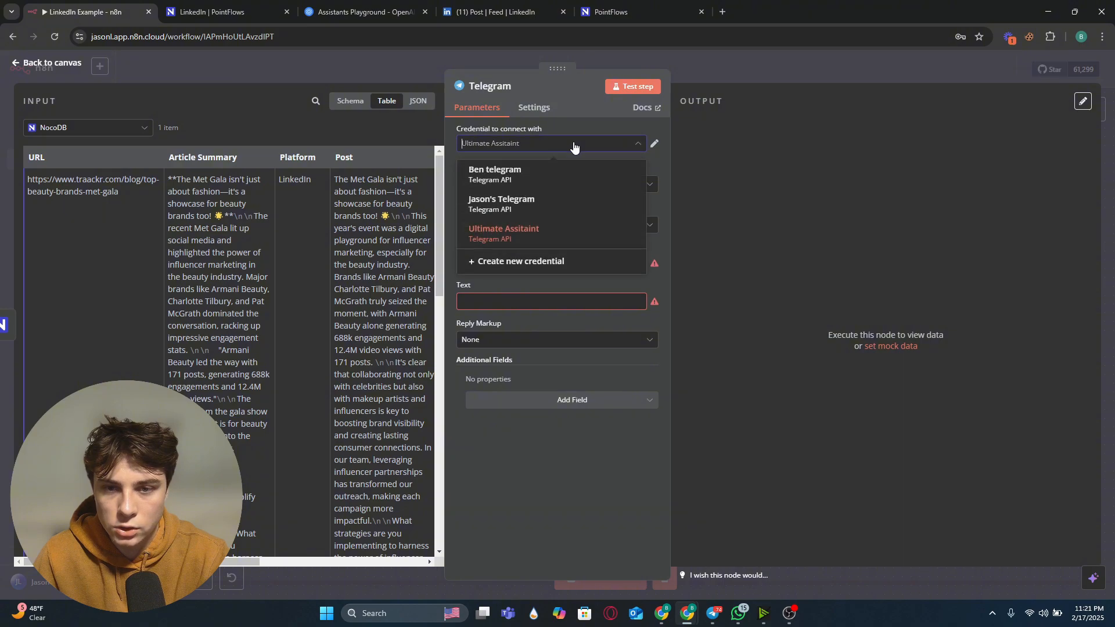
left_click(552, 265)
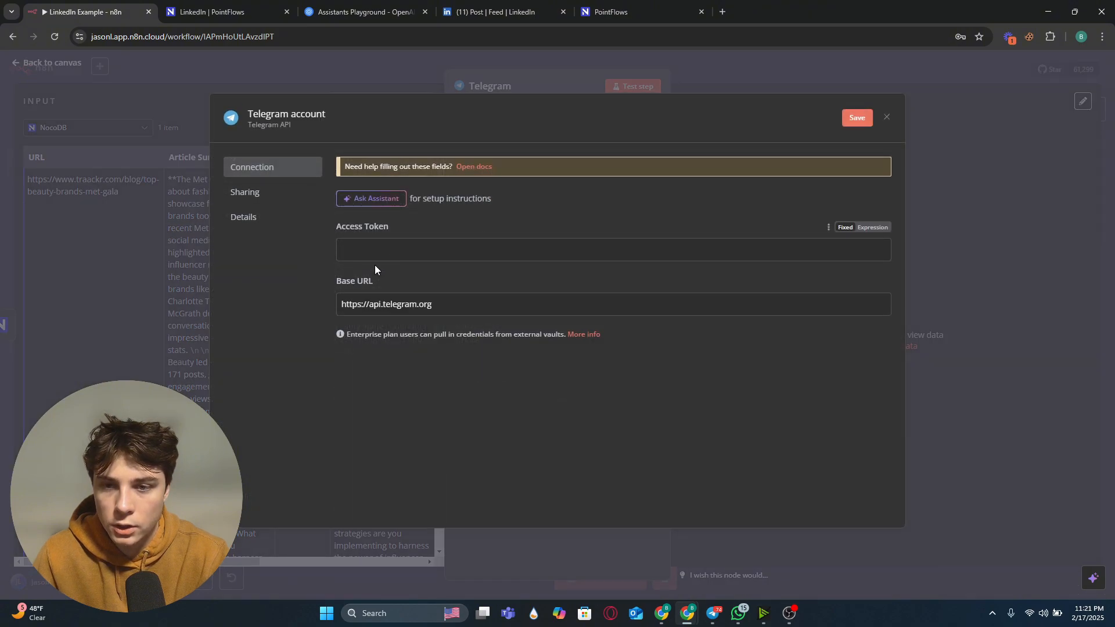
Step: Switch to the Telegram app and start a new bot with BotFather named LinkedInBot
left_click(713, 613)
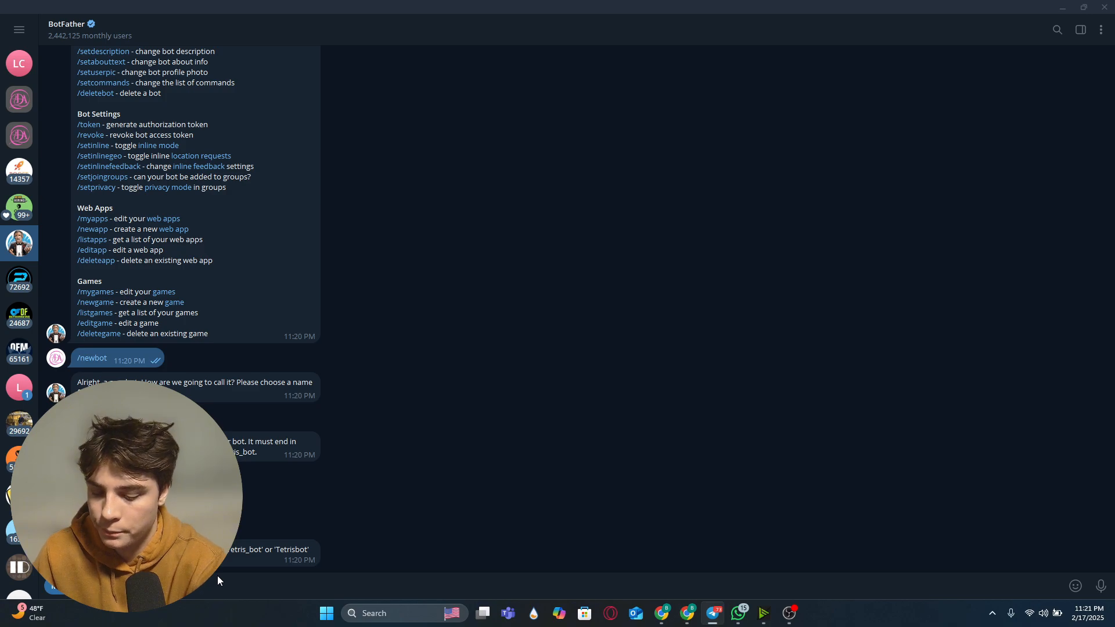
type("/start")
key("Return")
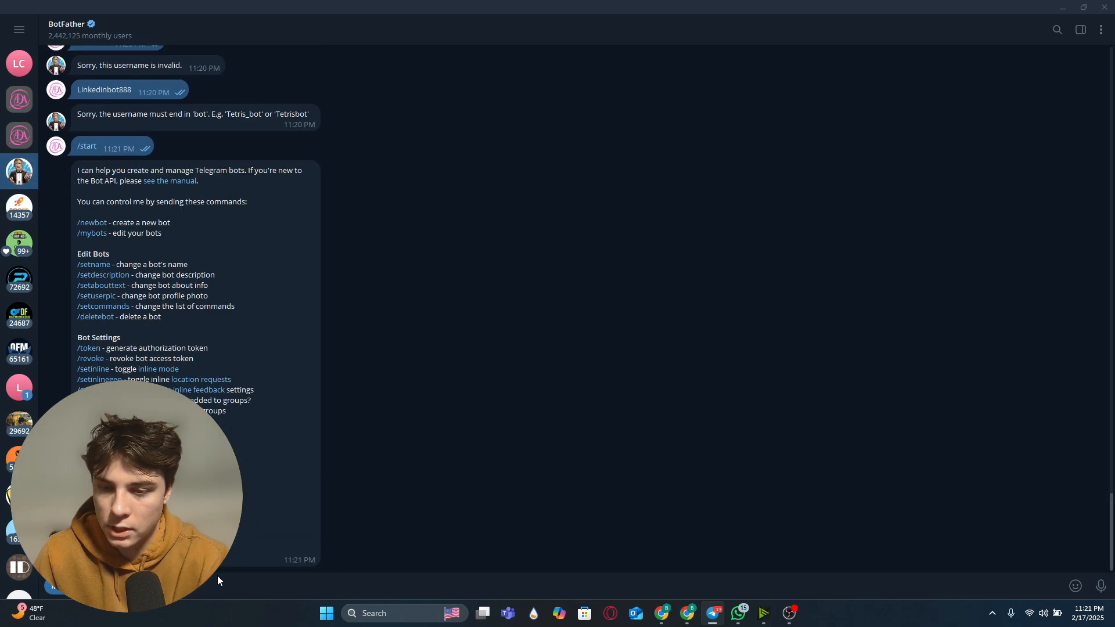
left_click(98, 227)
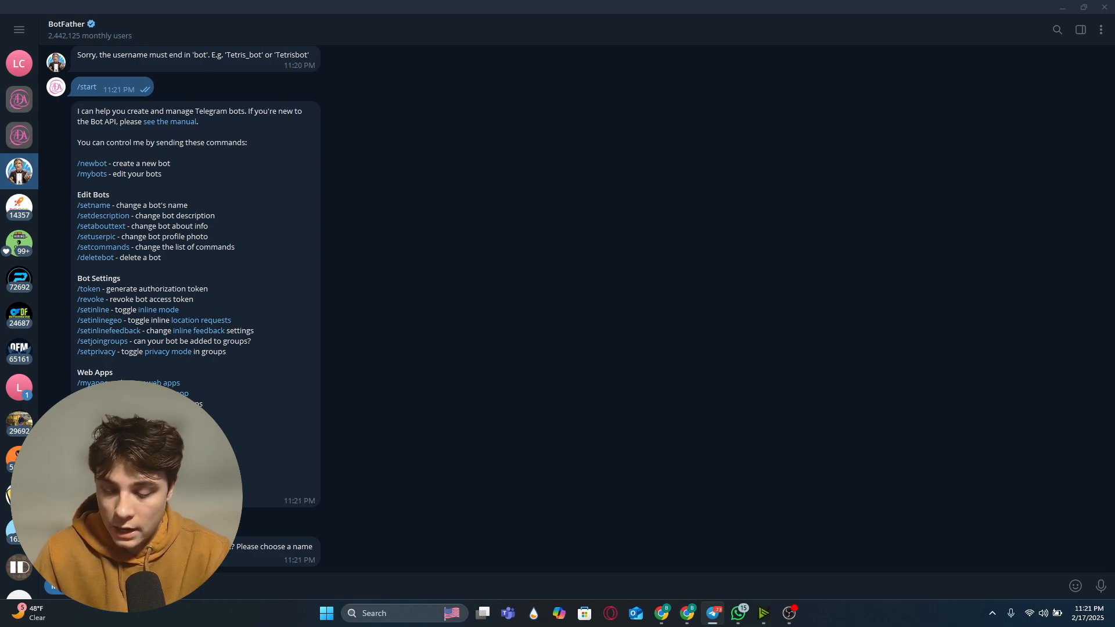
type("test")
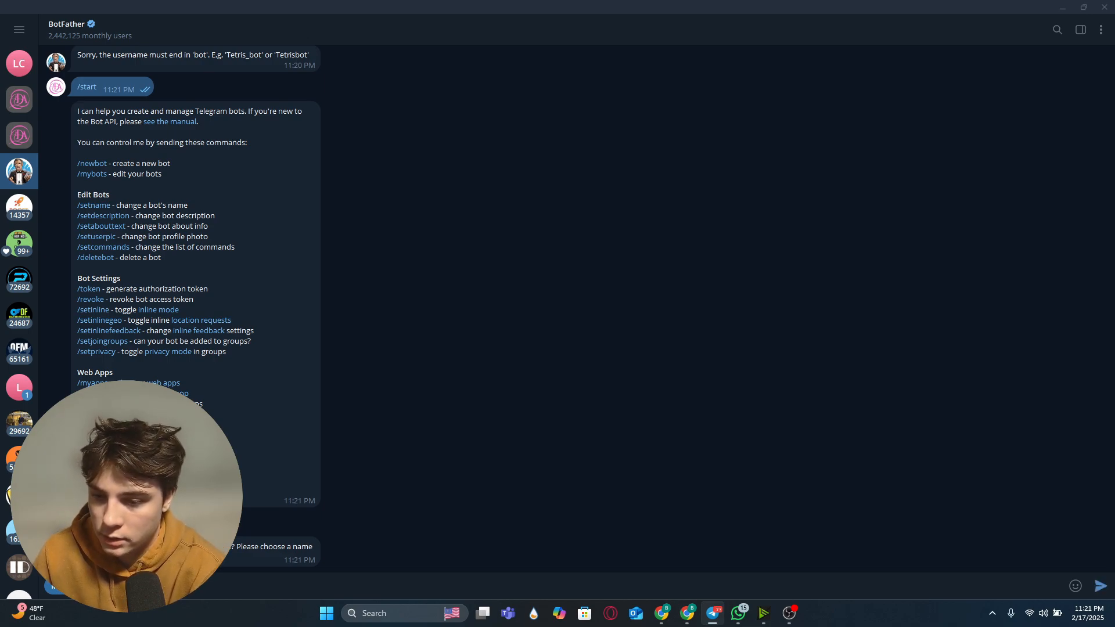
key("Return")
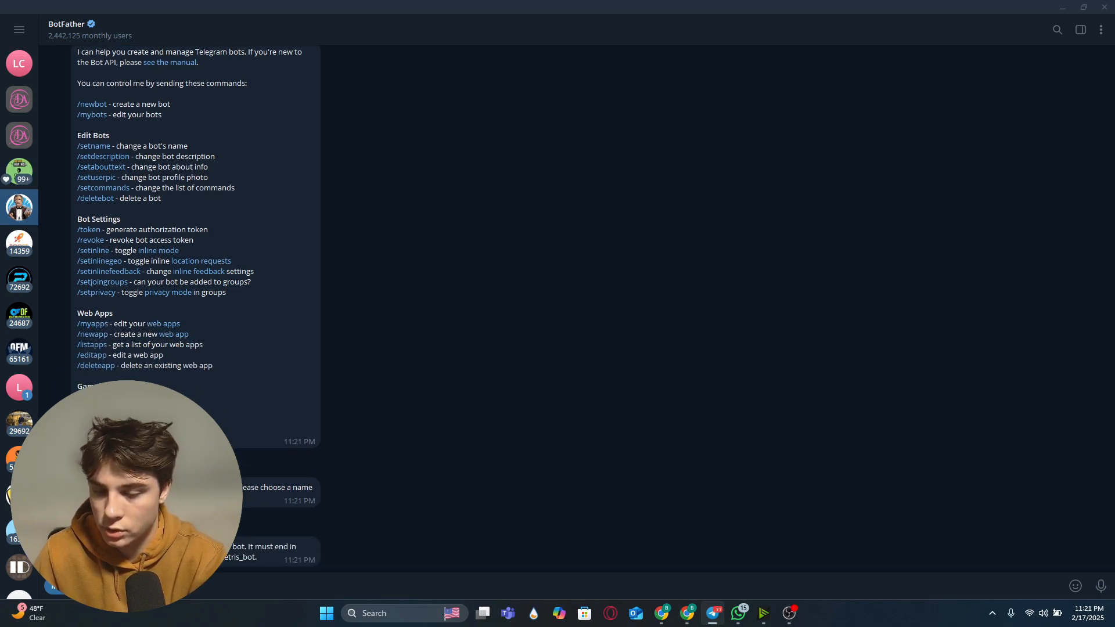
Step: Give the bot a username ending in bot and copy its access token
type("test")
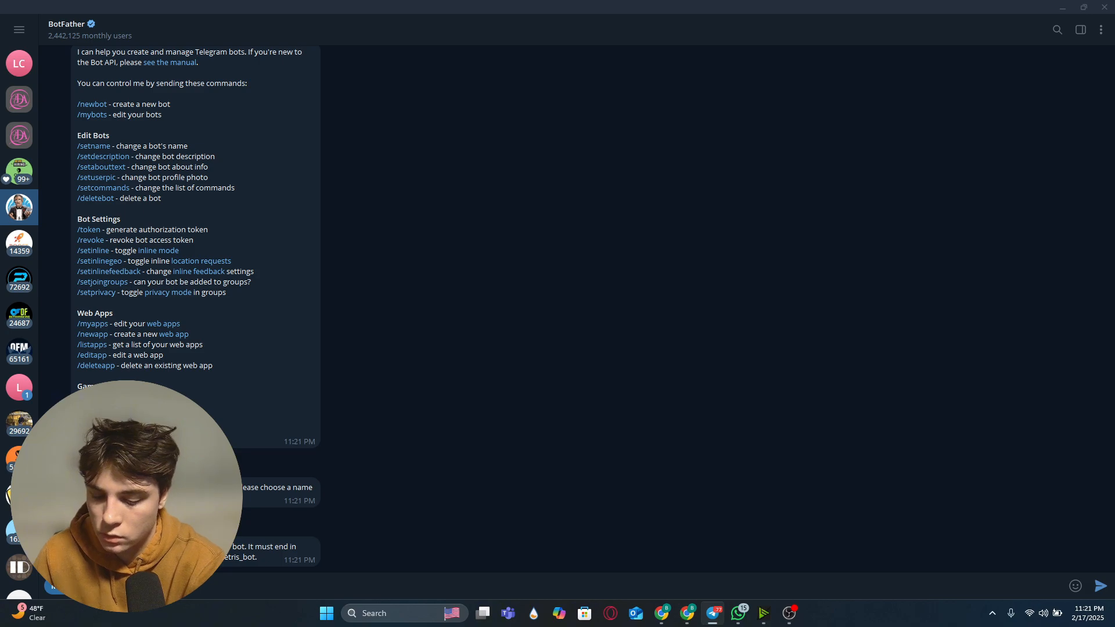
key("Return")
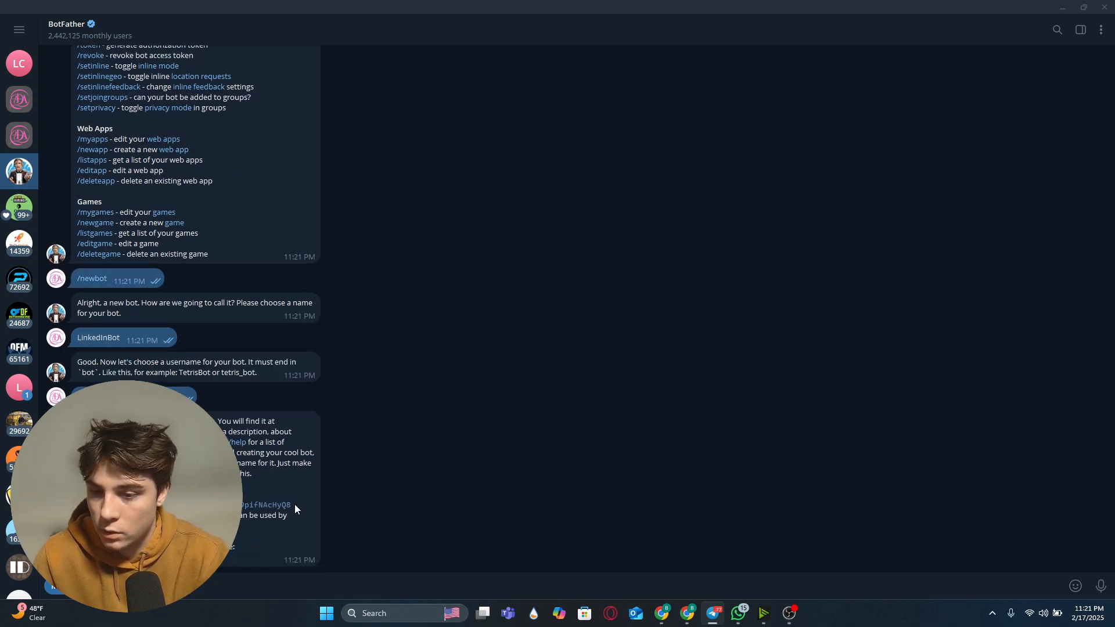
left_click_drag(294, 504, 79, 504)
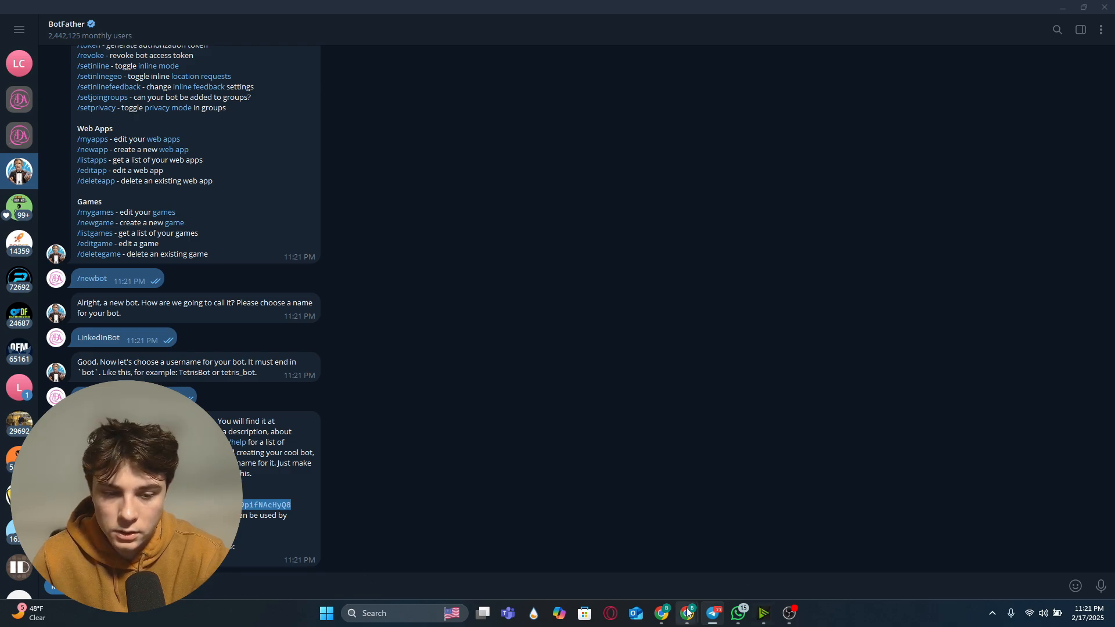
Step: Paste the bot's access token into the new Telegram credential
mouse_move(688, 612)
left_click(569, 552)
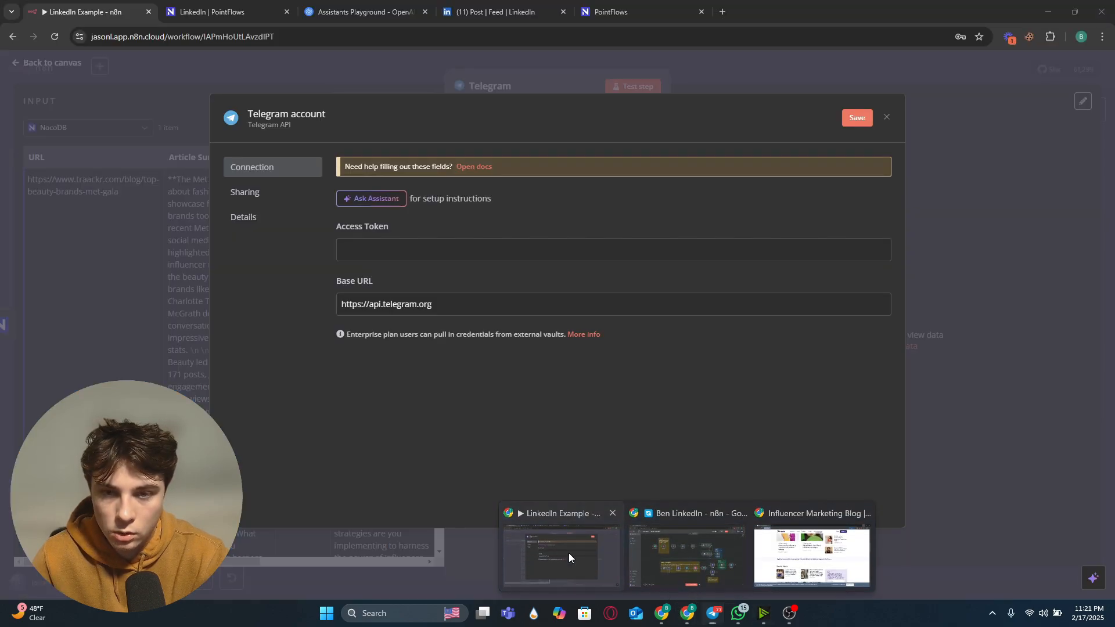
left_click(428, 248)
key("ctrl+v")
Step: Rename the credential to 'LinkedIN Test', save it, and close the credential dialog
double_click(314, 116)
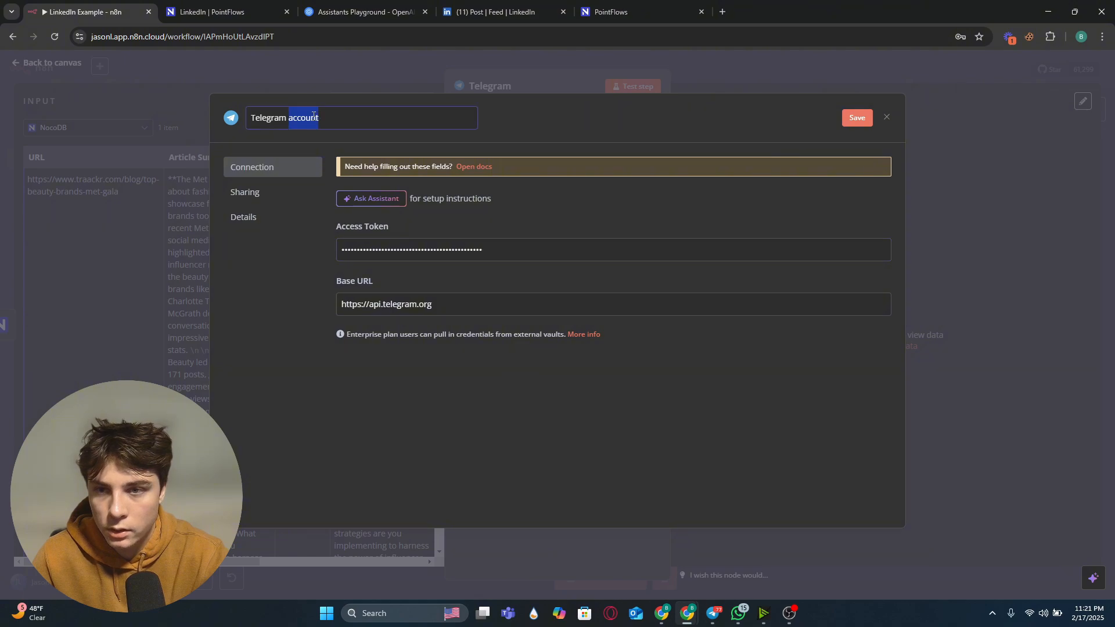
key("ctrl+a")
type("Linked")
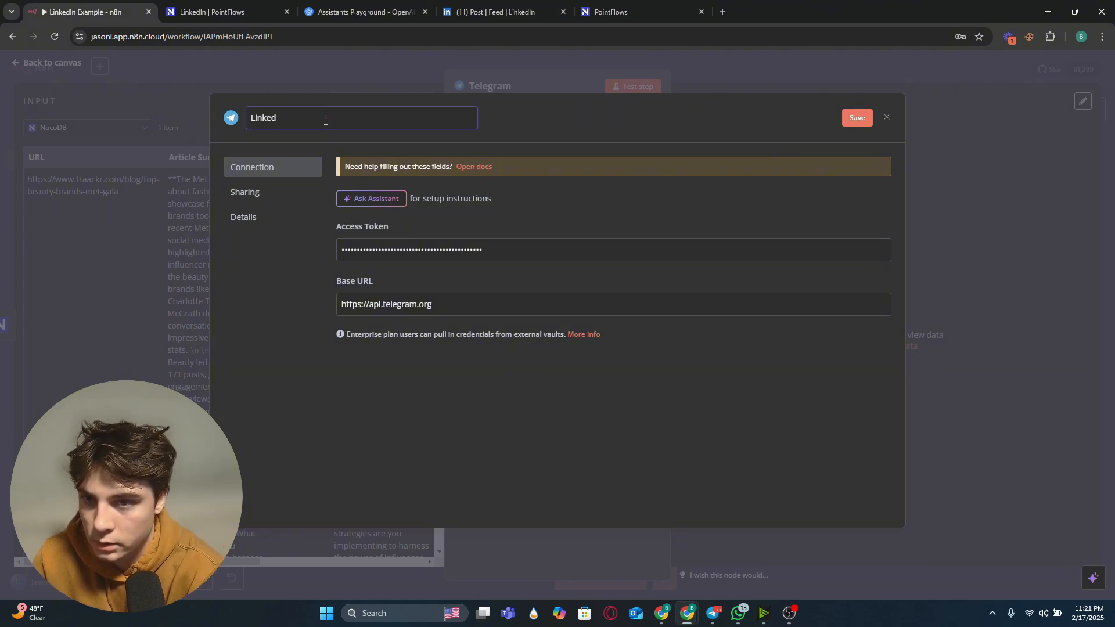
type("IN Test")
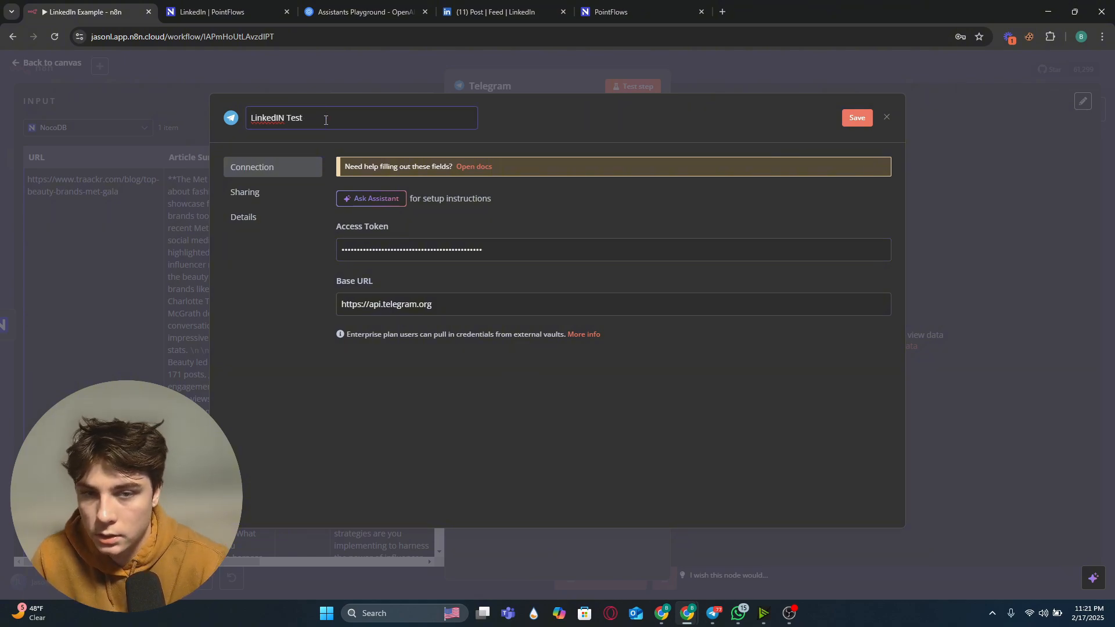
left_click(860, 120)
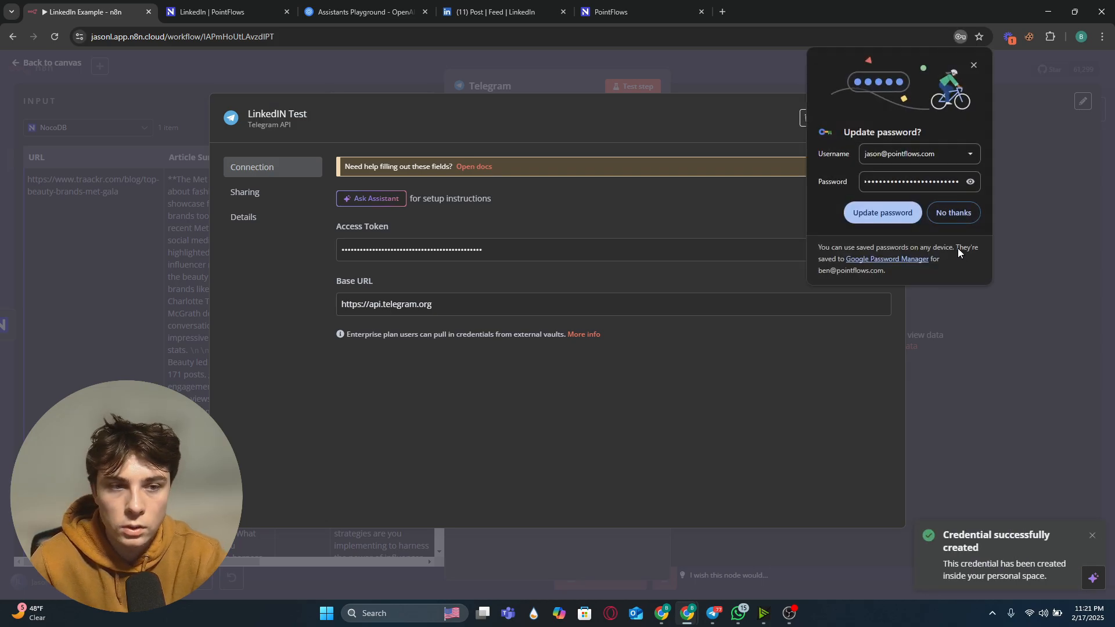
left_click(952, 211)
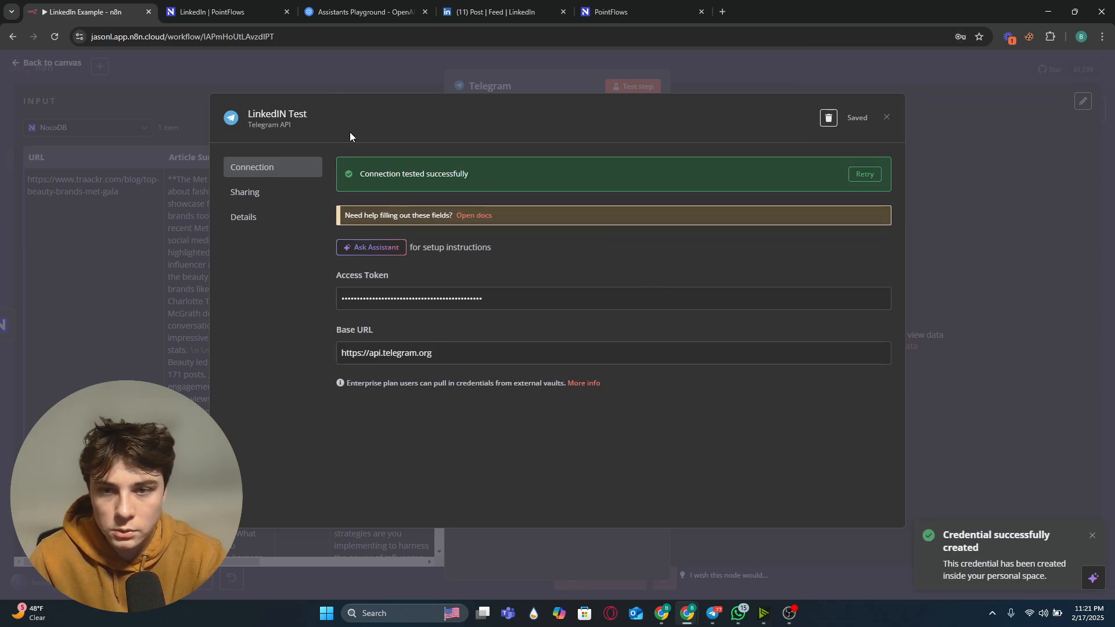
left_click(470, 75)
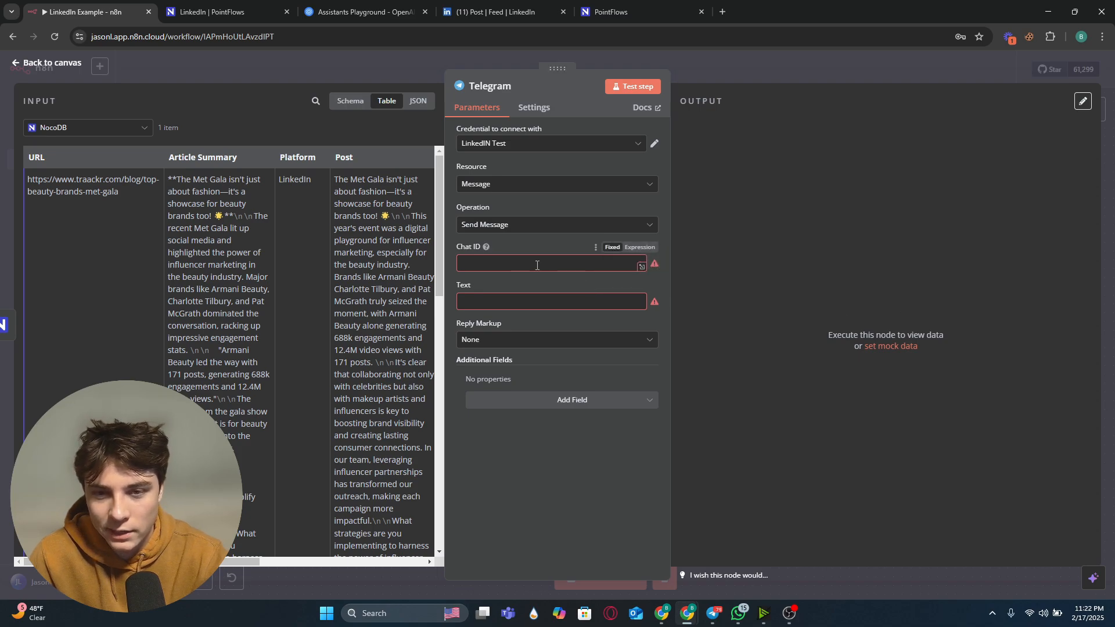
Step: Open GetIDs Bot in Telegram and start it to retrieve your user chat ID
left_click_drag(1114, 221, 717, 164)
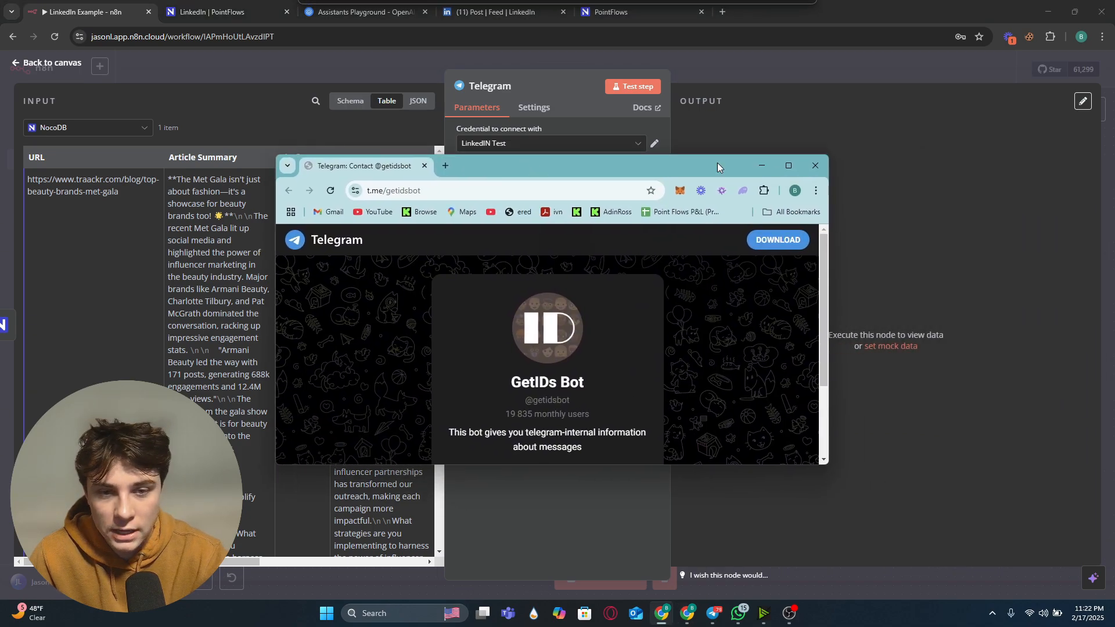
left_click(789, 164)
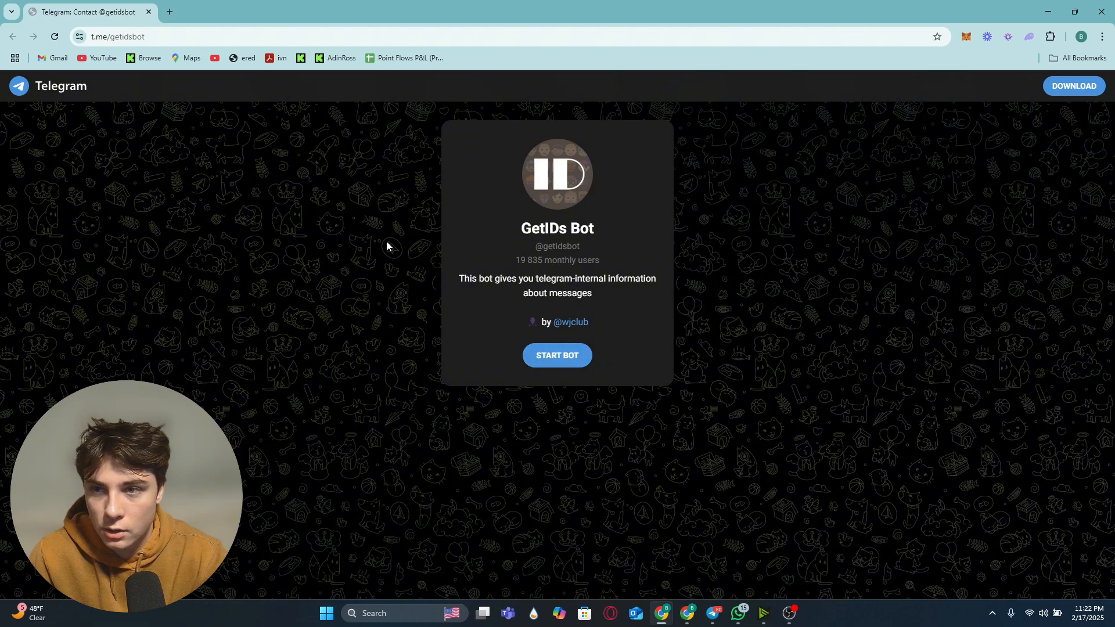
left_click(554, 358)
left_click(594, 144)
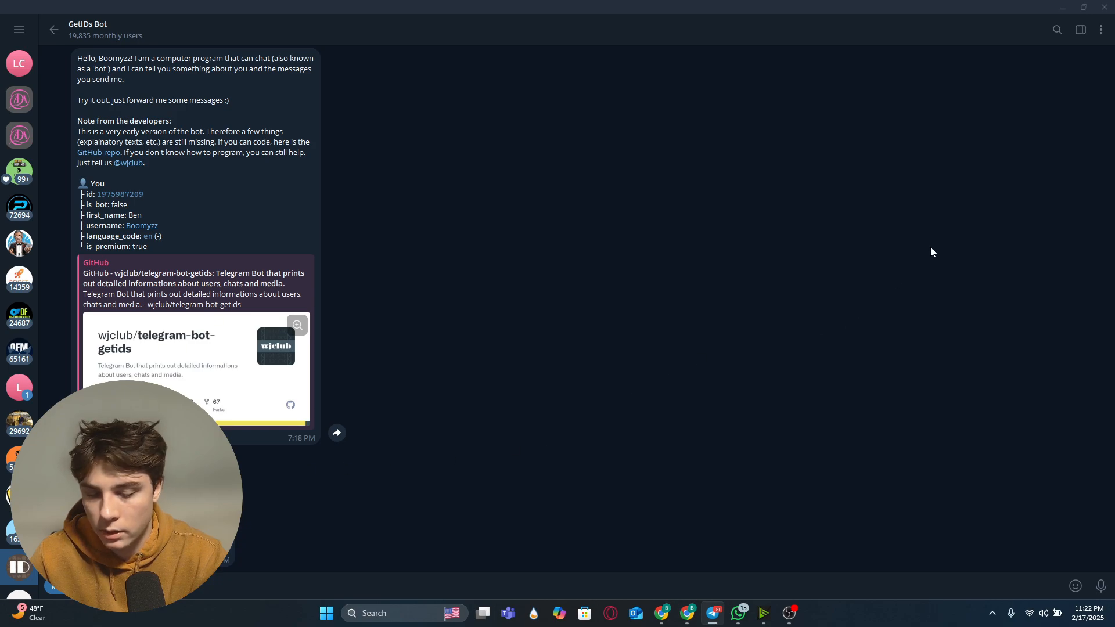
left_click(1059, 6)
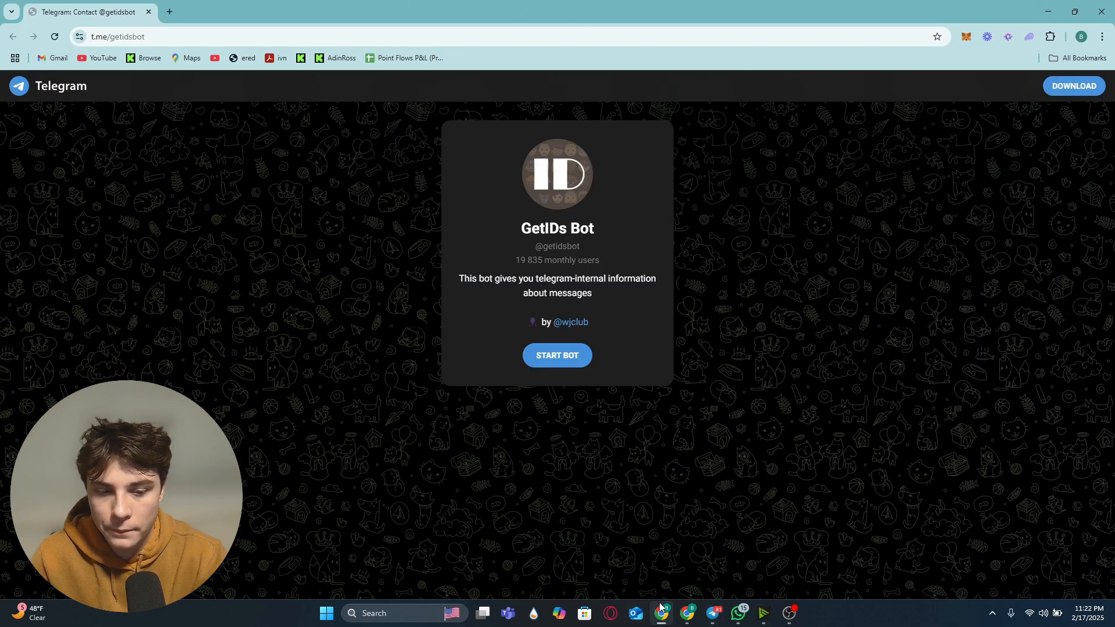
Step: Paste your chat ID into the Telegram node's Chat ID field and place the cursor after 'Image:' in the message
mouse_move(686, 611)
left_click(588, 554)
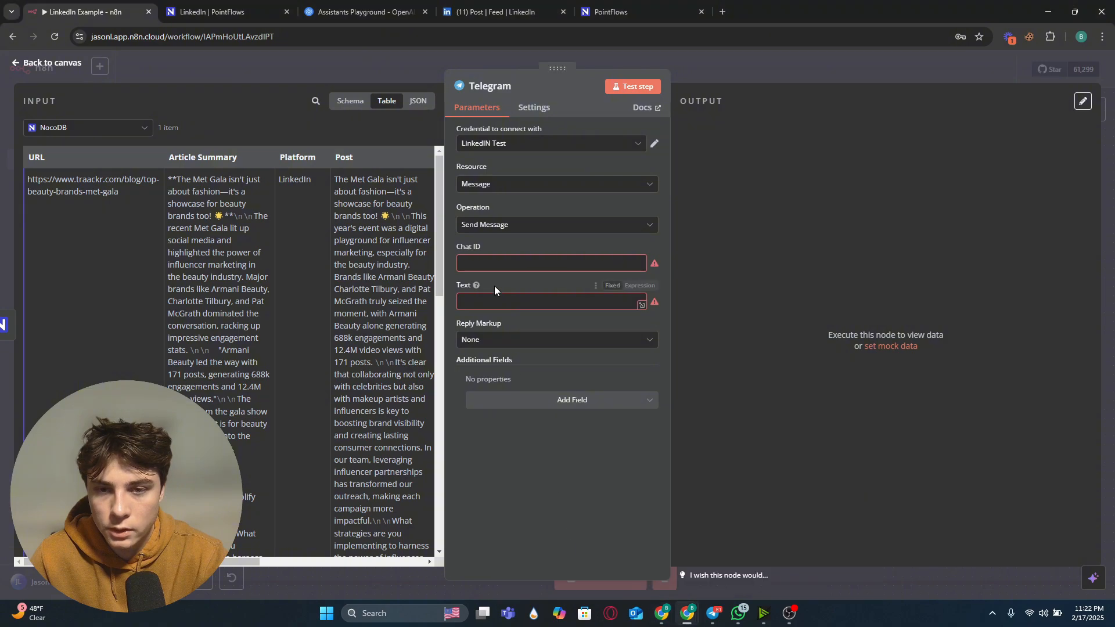
left_click(513, 267)
key("ctrl+v")
left_click(534, 277)
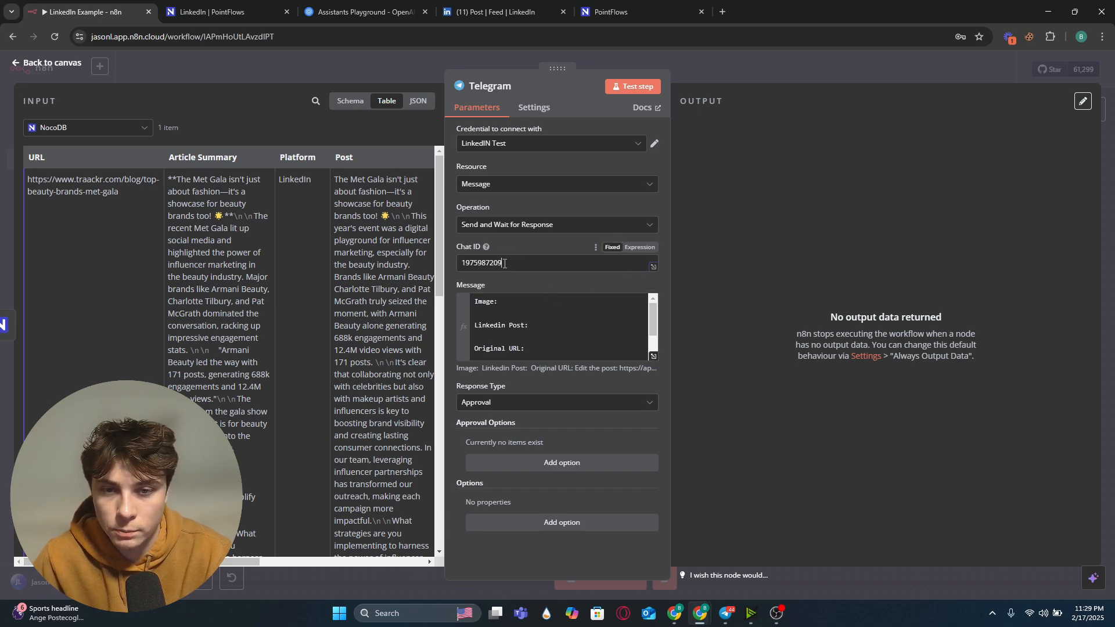
left_click_drag(506, 263, 460, 262)
left_click(551, 298)
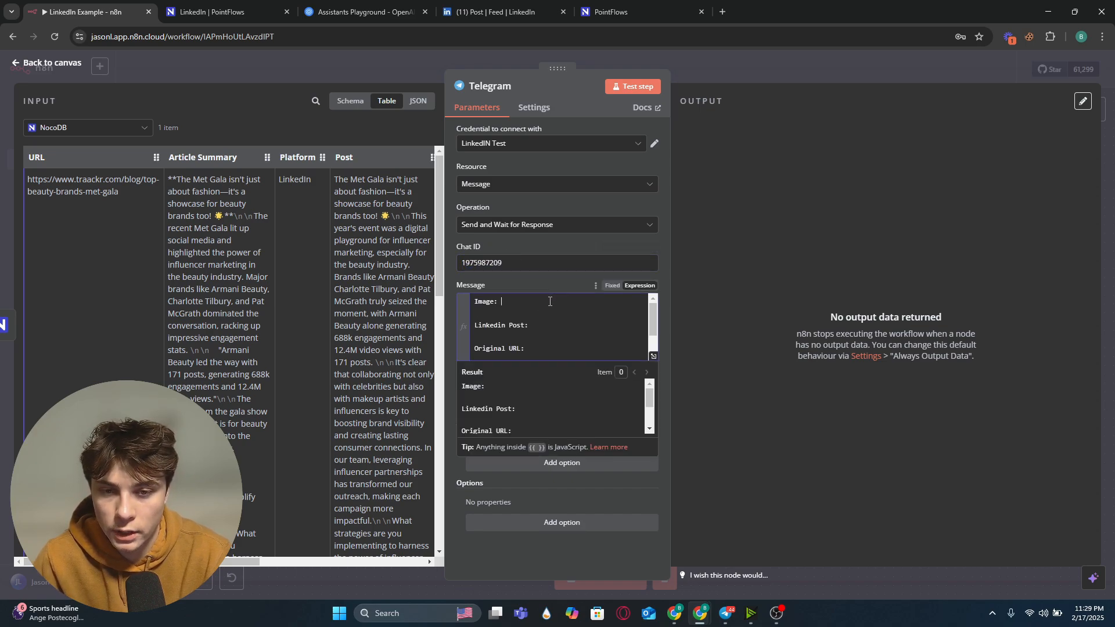
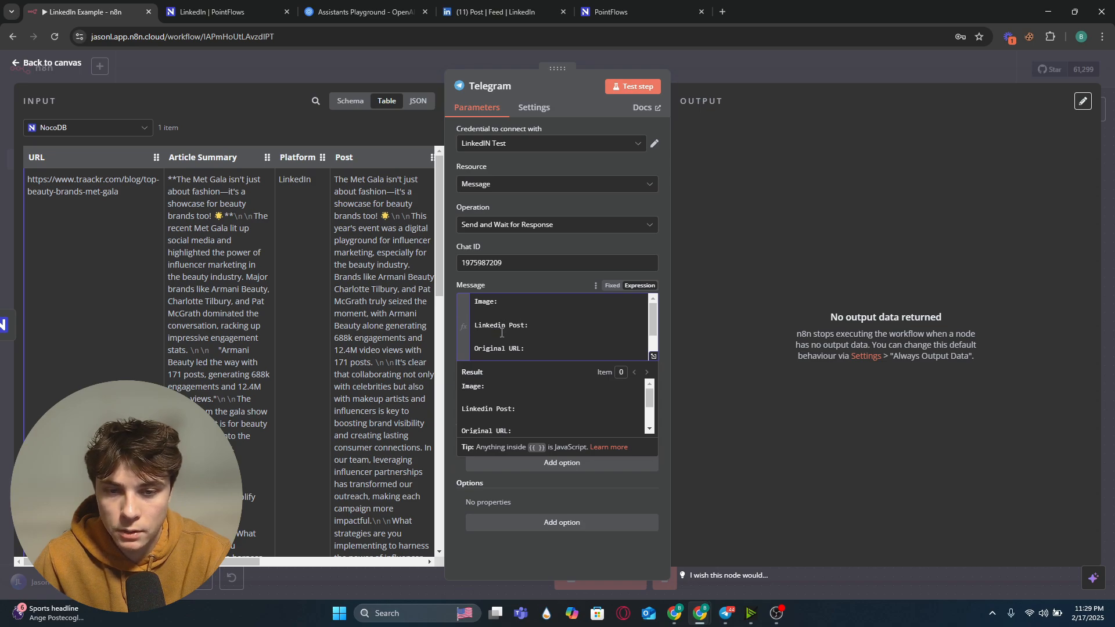
Step: Map the OpenAI node's image url into the Telegram message after 'Image:'
scroll(501, 333, "down", 1)
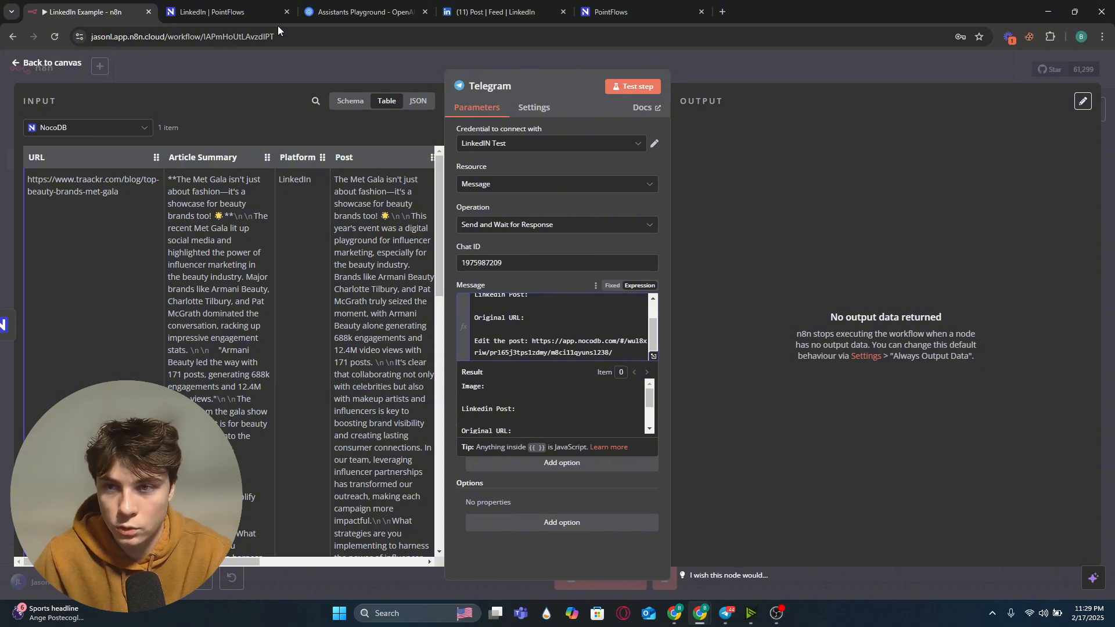
left_click(249, 11)
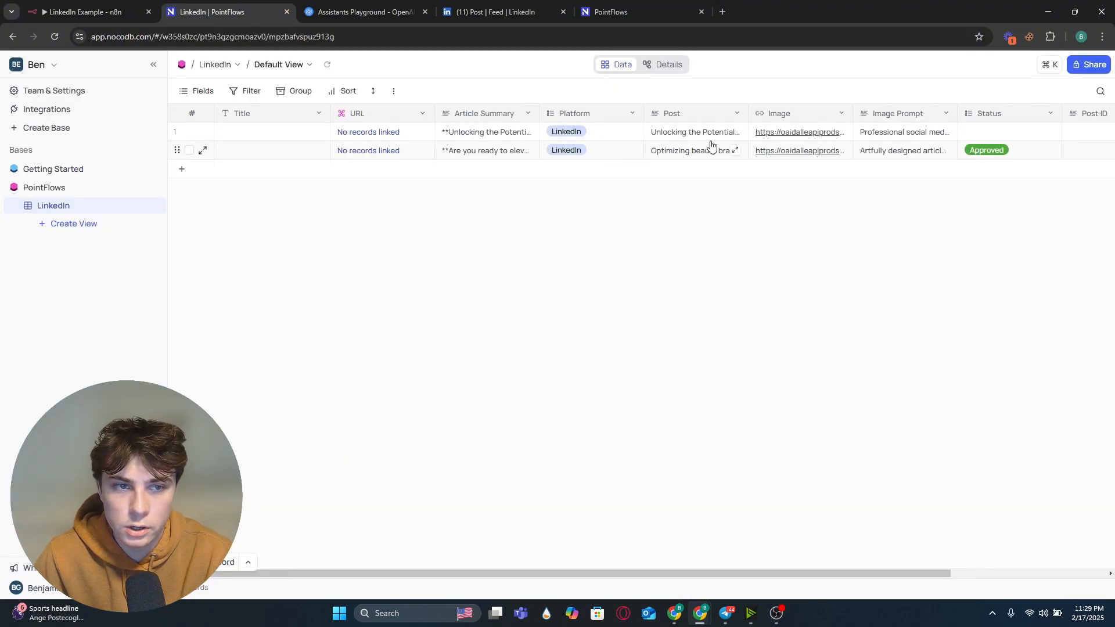
left_click(87, 12)
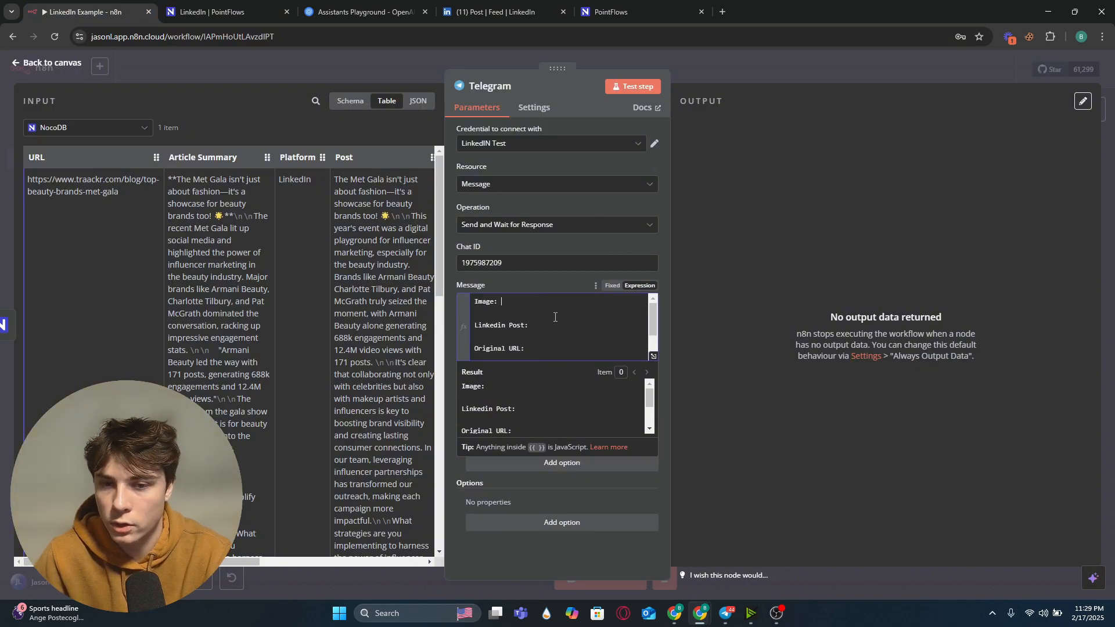
left_click(117, 131)
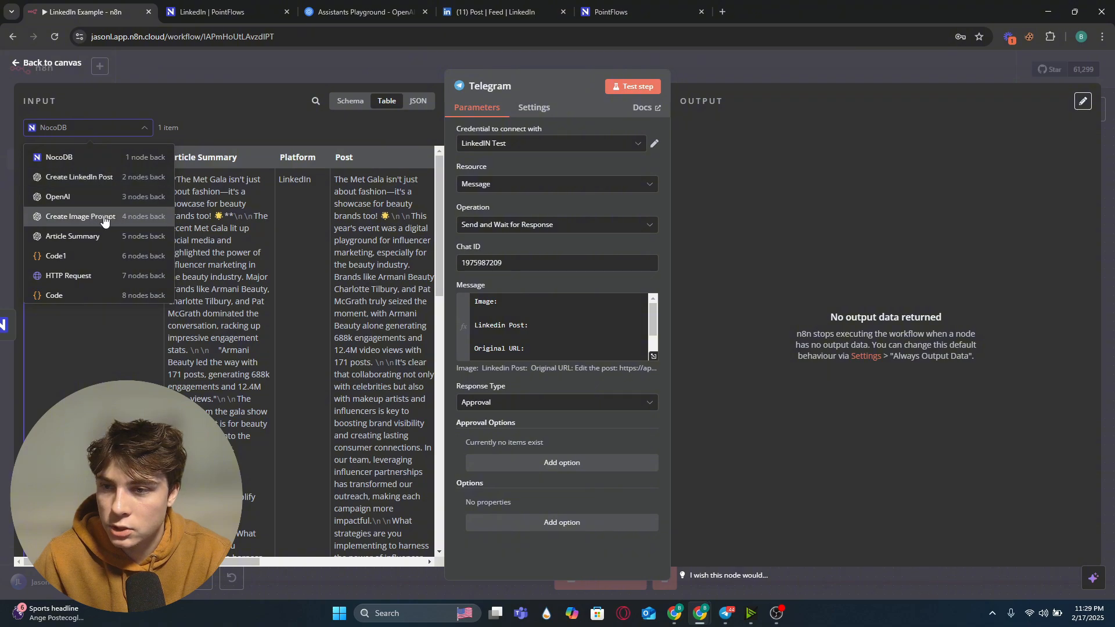
left_click(111, 200)
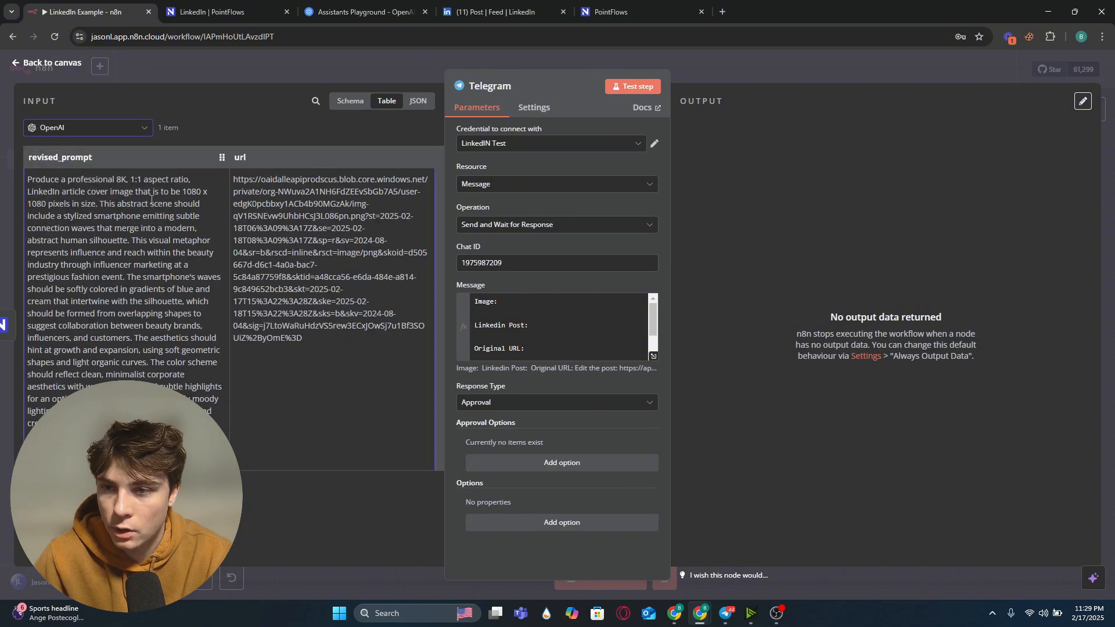
left_click_drag(239, 158, 528, 303)
left_click(564, 328)
Step: Map the Create LinkedIn Post node's output into the message after 'Linkedin Post:'
left_click(99, 129)
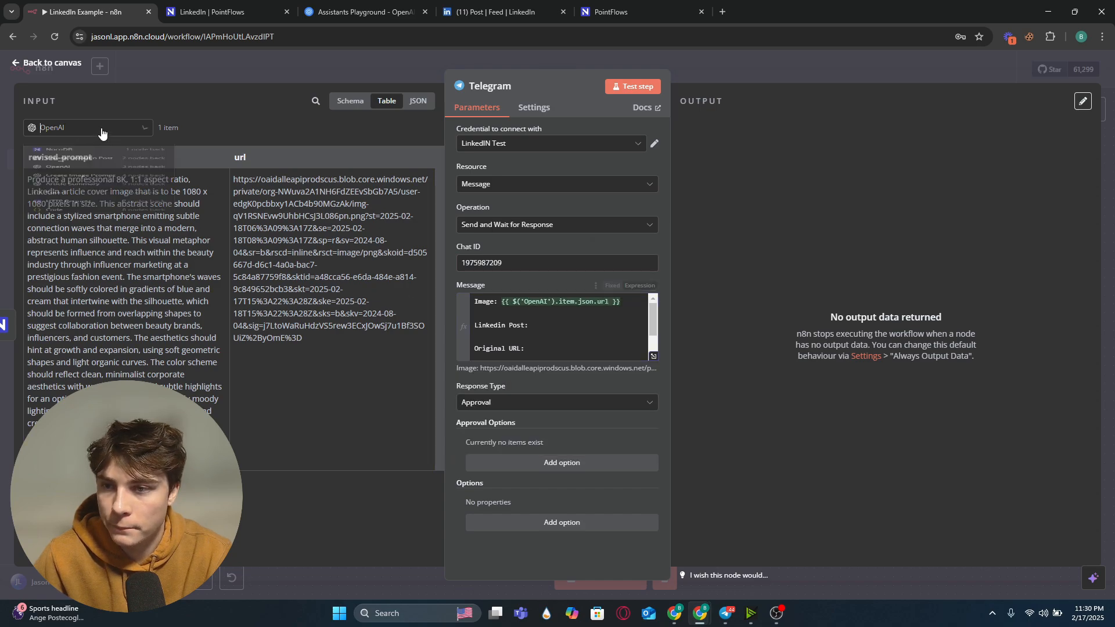
left_click(98, 178)
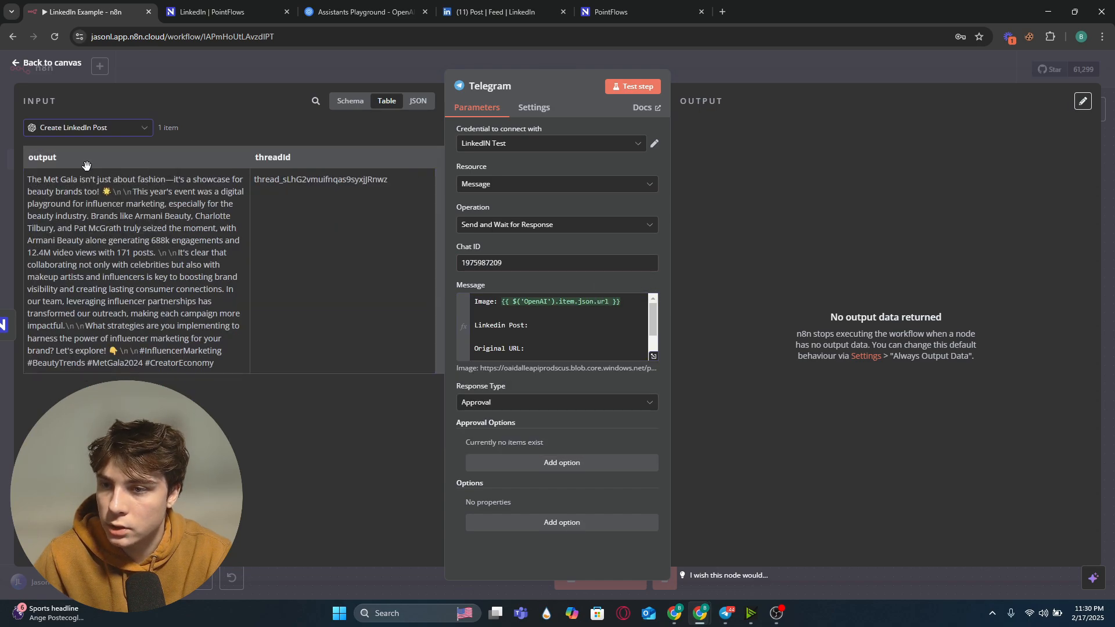
left_click_drag(41, 160, 577, 347)
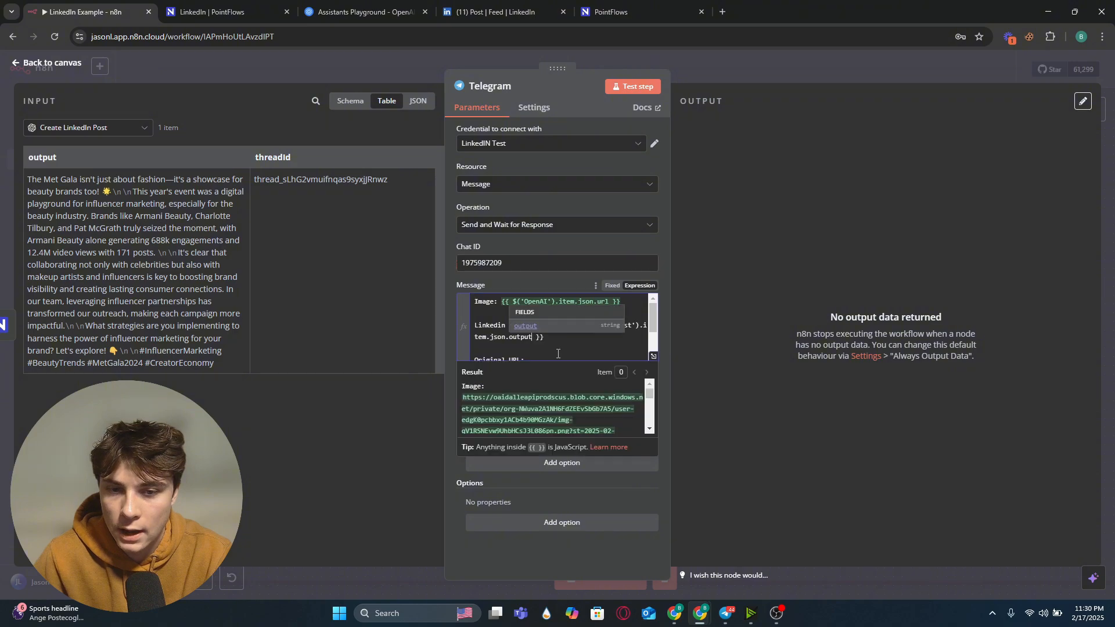
scroll(580, 351, "down", 2)
left_click(525, 317)
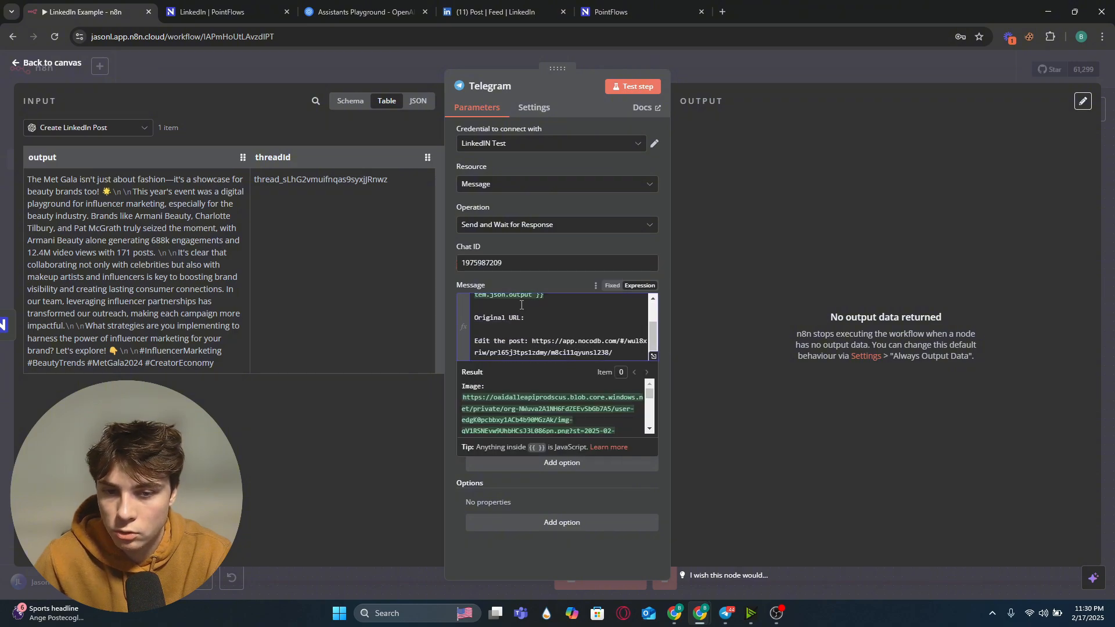
Step: Map the Code node's link into the message after 'Original URL:'
left_click(90, 128)
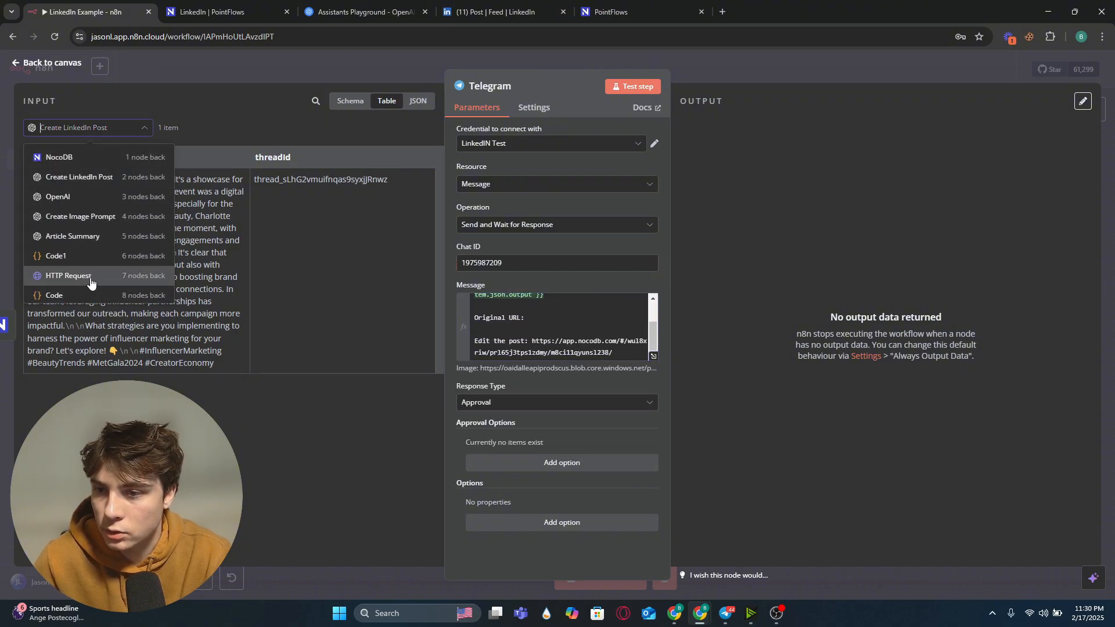
scroll(90, 282, "down", 2)
left_click(96, 249)
left_click_drag(74, 157, 550, 323)
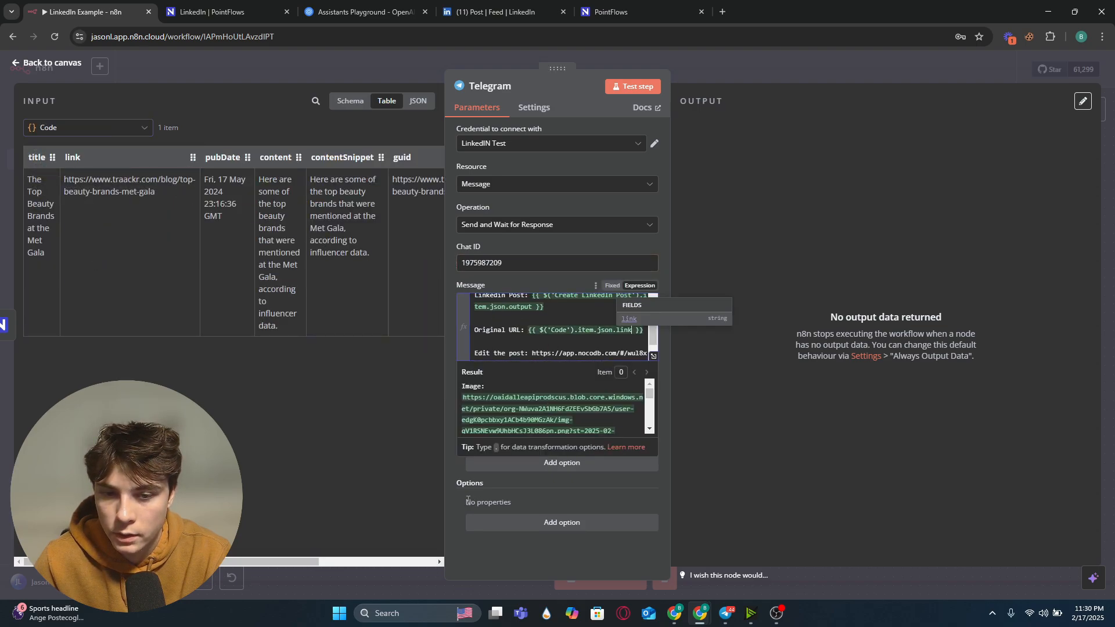
left_click(524, 492)
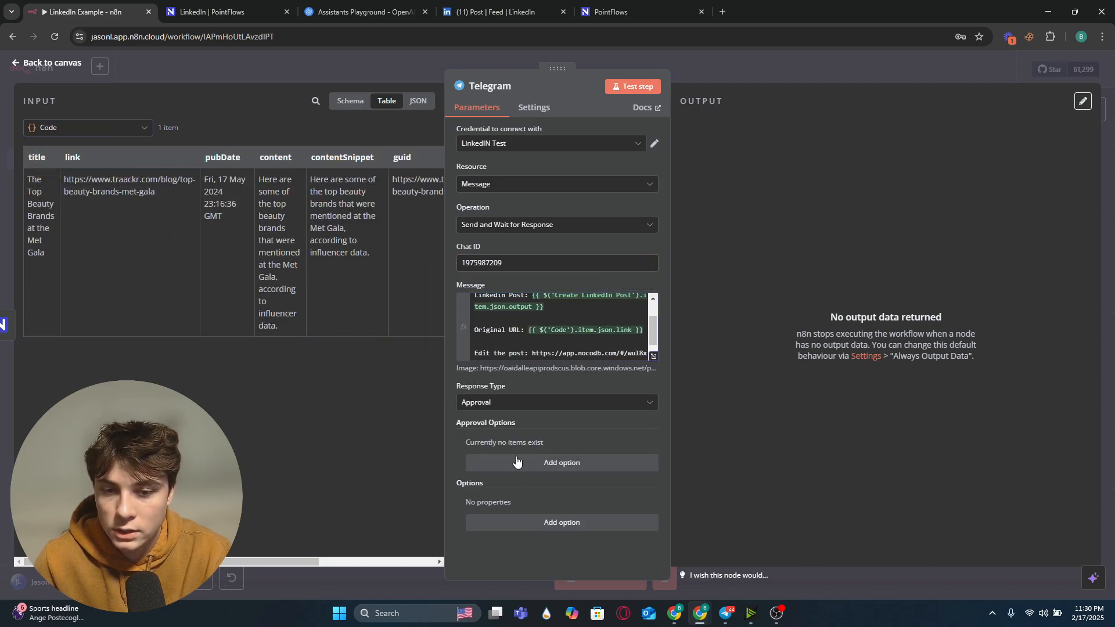
Step: Add an approval option and set the type of approval to Approve and Disapprove
left_click(539, 404)
left_click(486, 447)
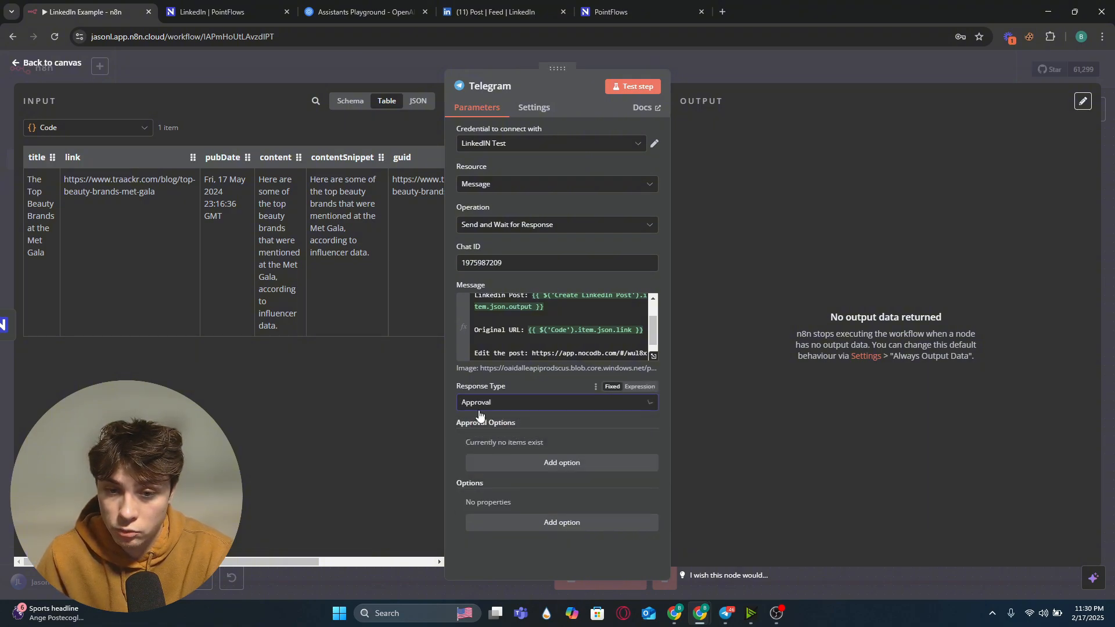
left_click(562, 463)
left_click(559, 464)
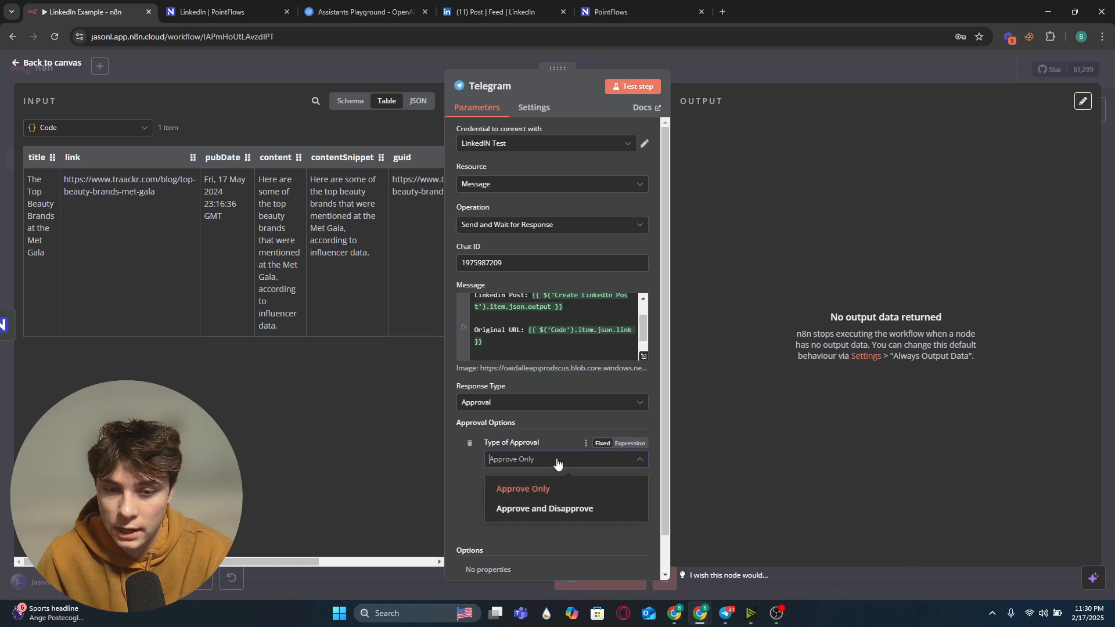
left_click(555, 509)
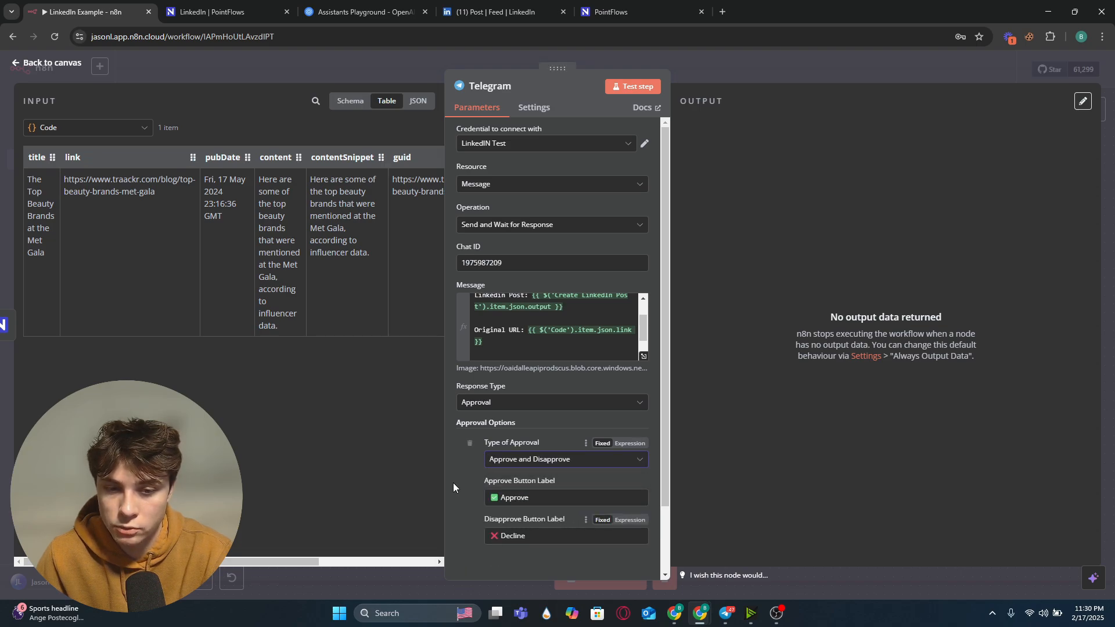
Step: Test the Telegram step
scroll(453, 487, "down", 2)
left_click(639, 87)
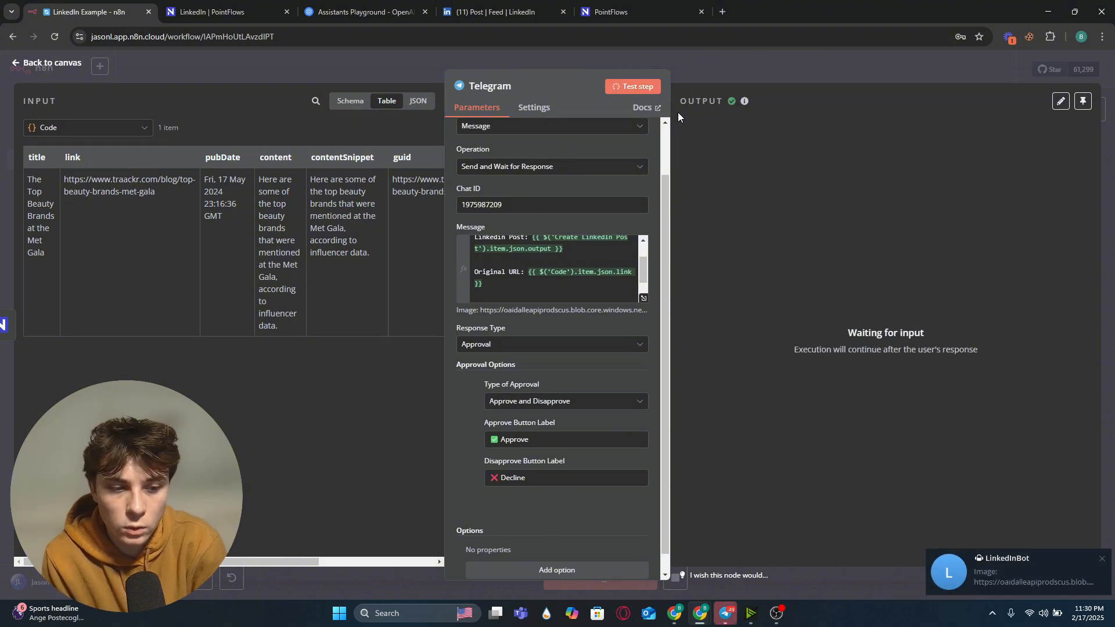
Step: Review the approval message sent by the bot in Telegram, with its image link and LinkedIn post
left_click(725, 613)
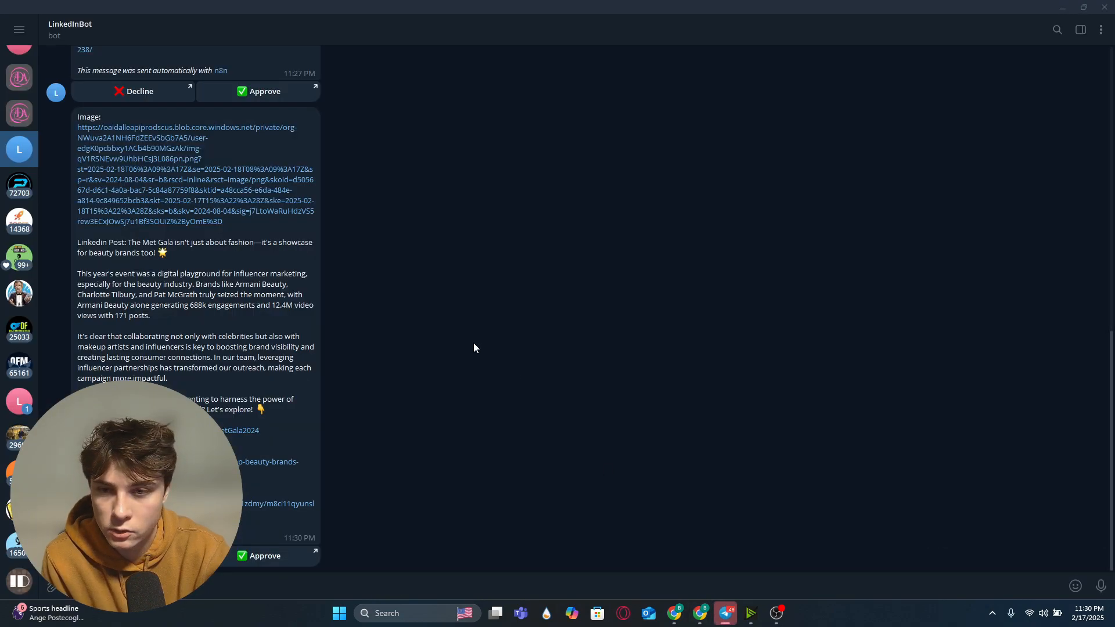
left_click(133, 158)
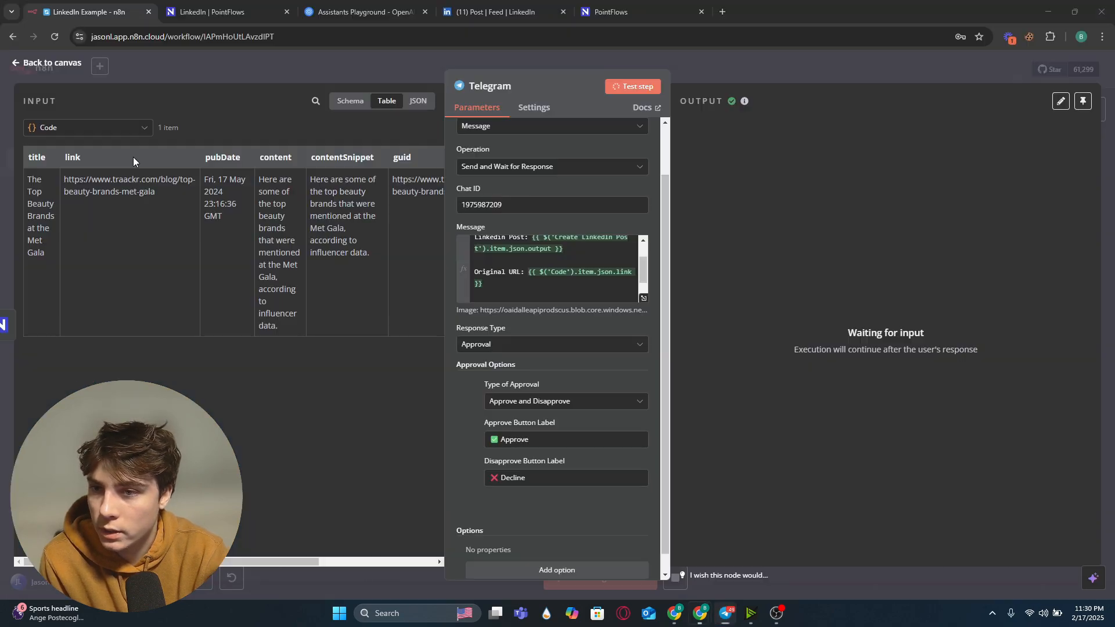
left_click(615, 11)
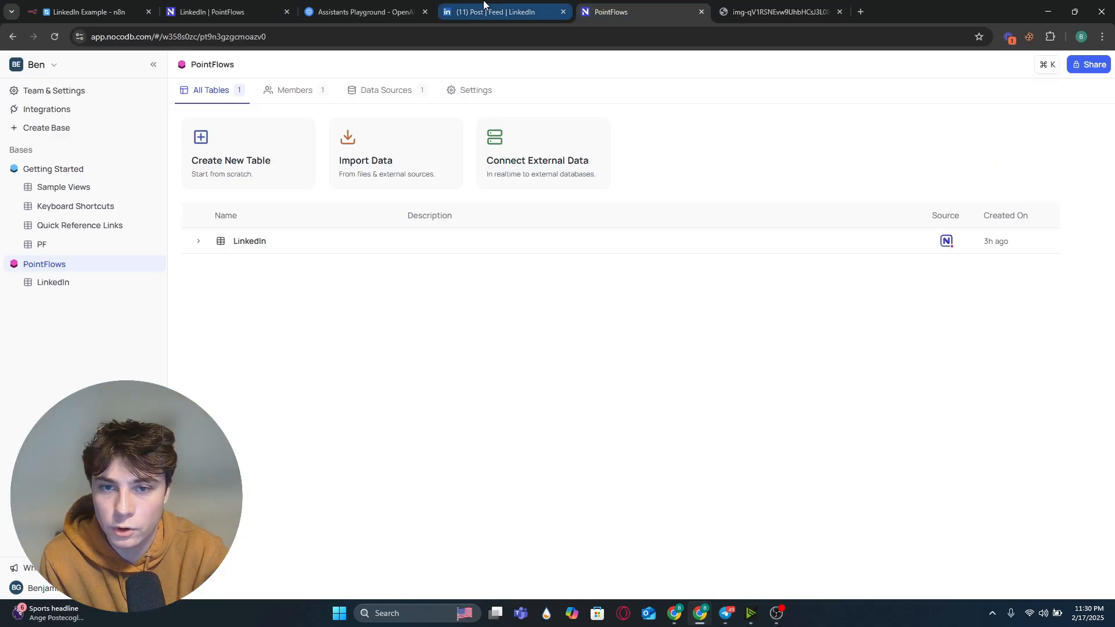
left_click(725, 613)
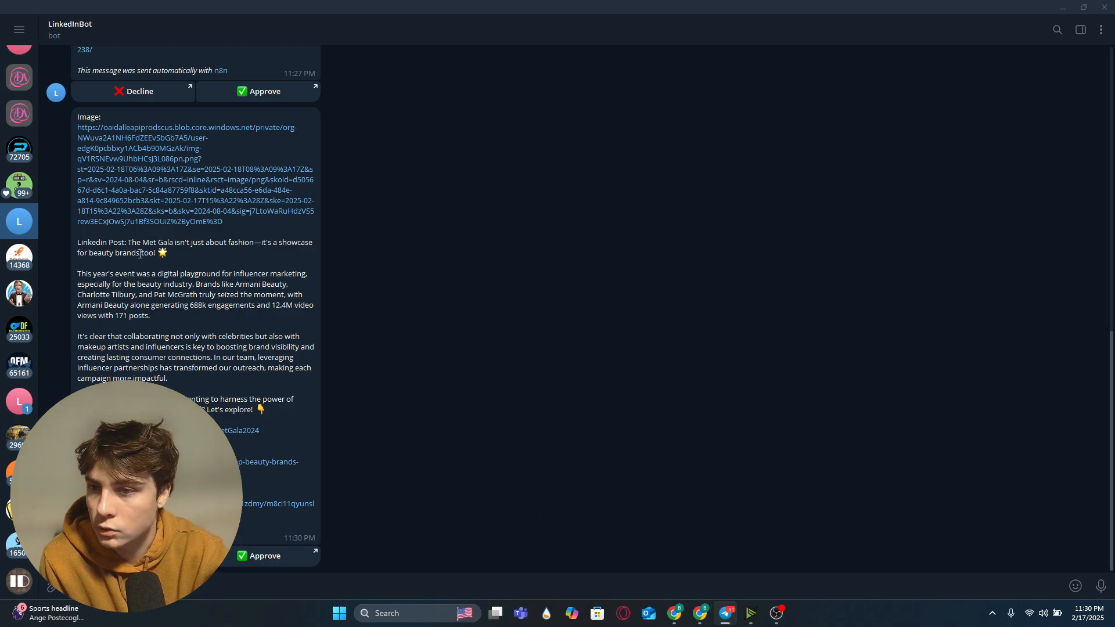
left_click_drag(80, 242, 241, 401)
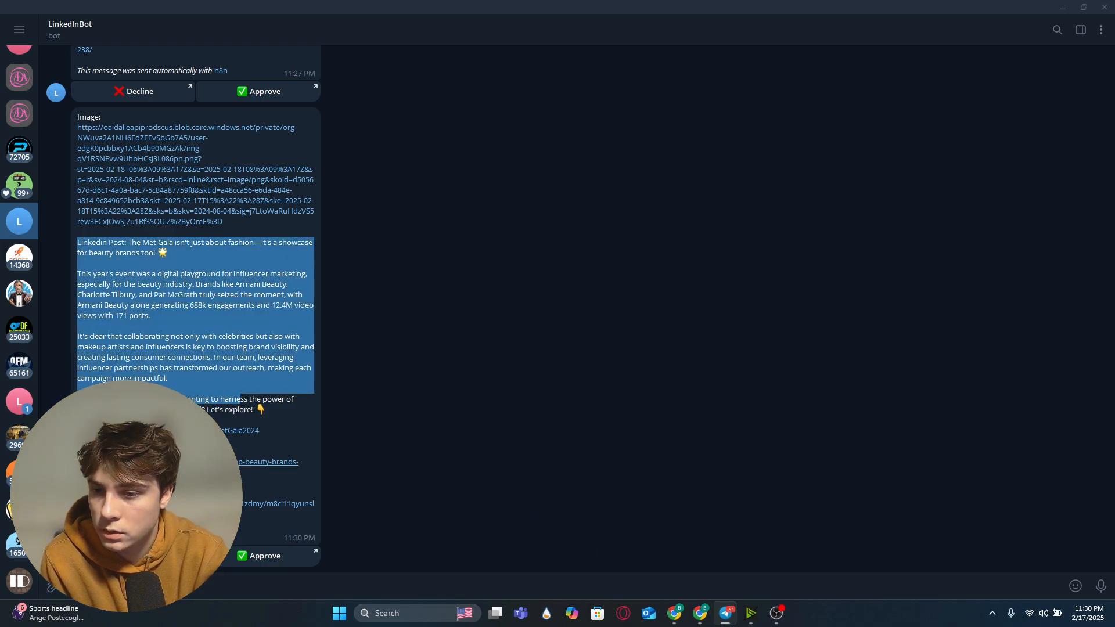
left_click_drag(243, 450, 251, 420)
left_click(203, 441)
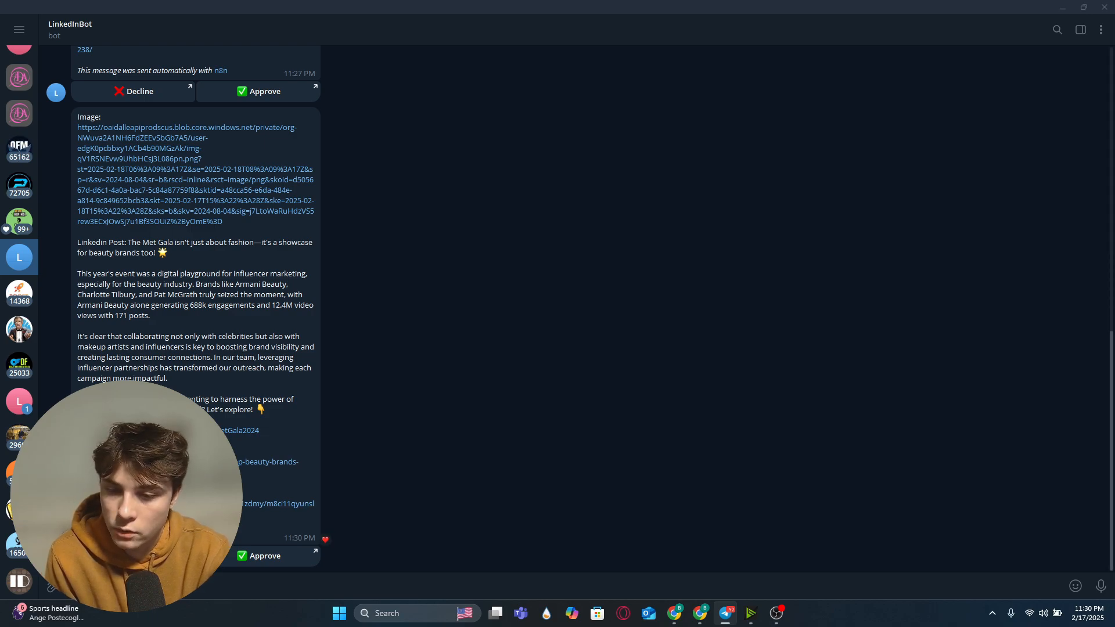
mouse_move(699, 614)
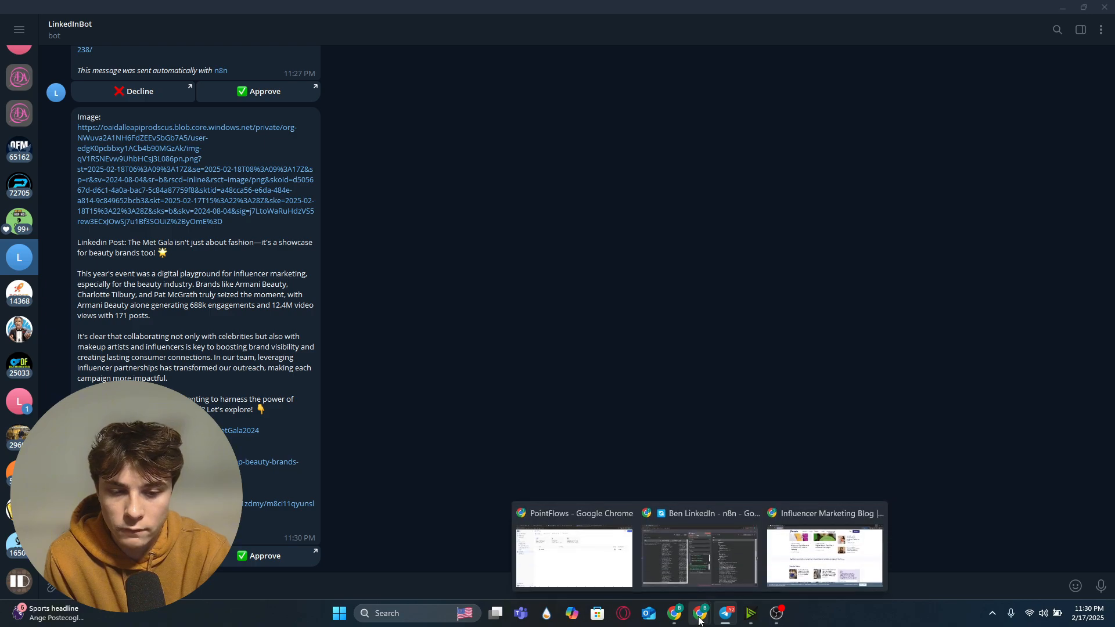
left_click(694, 570)
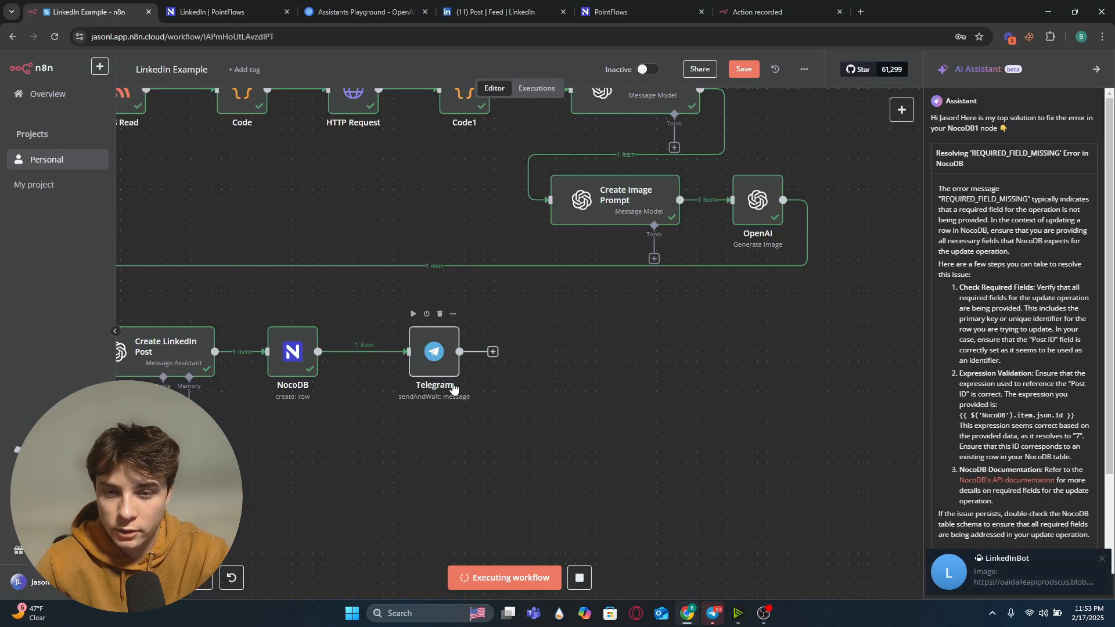
Step: Approve the post from the Telegram message and open the approval link
left_click(715, 617)
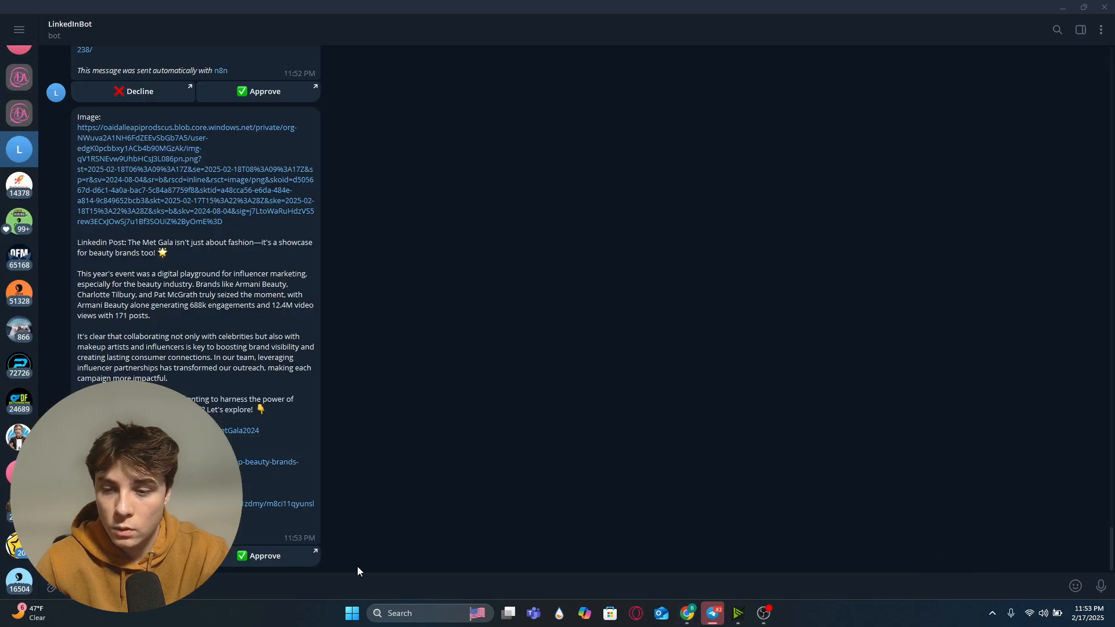
left_click(261, 556)
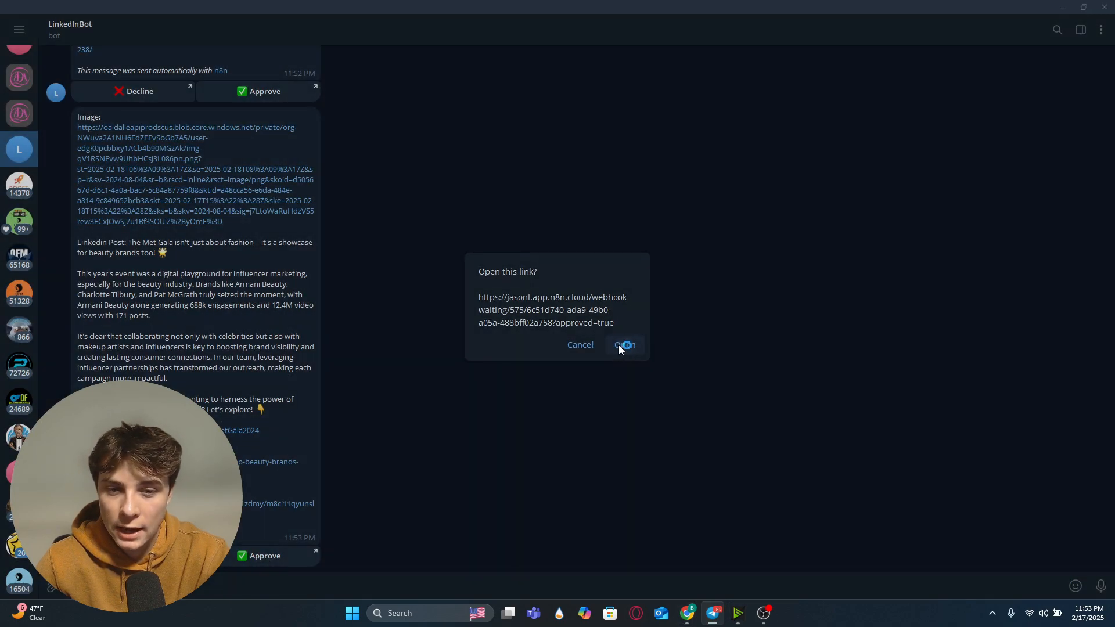
left_click(625, 344)
Step: Inspect the Telegram node's approval output in the workflow
left_click(116, 12)
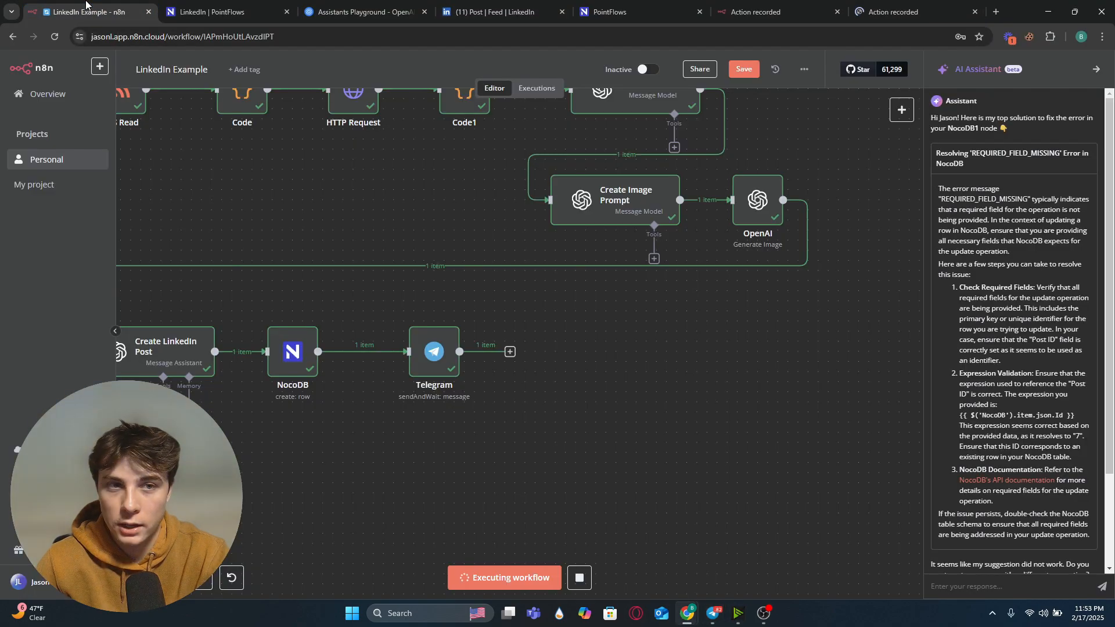
double_click(434, 351)
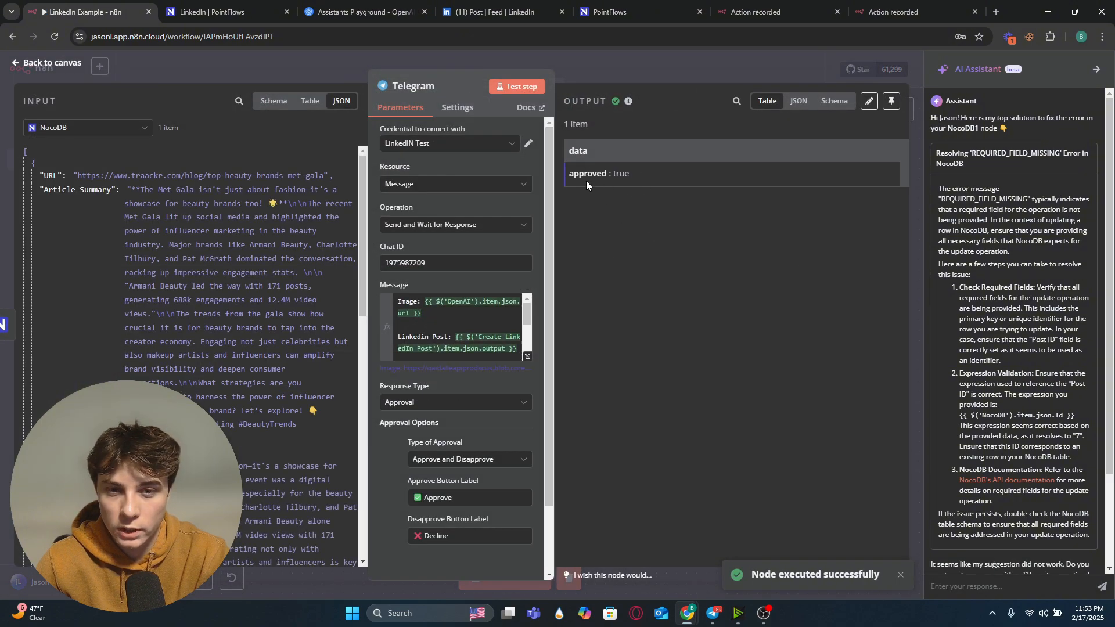
key("Escape")
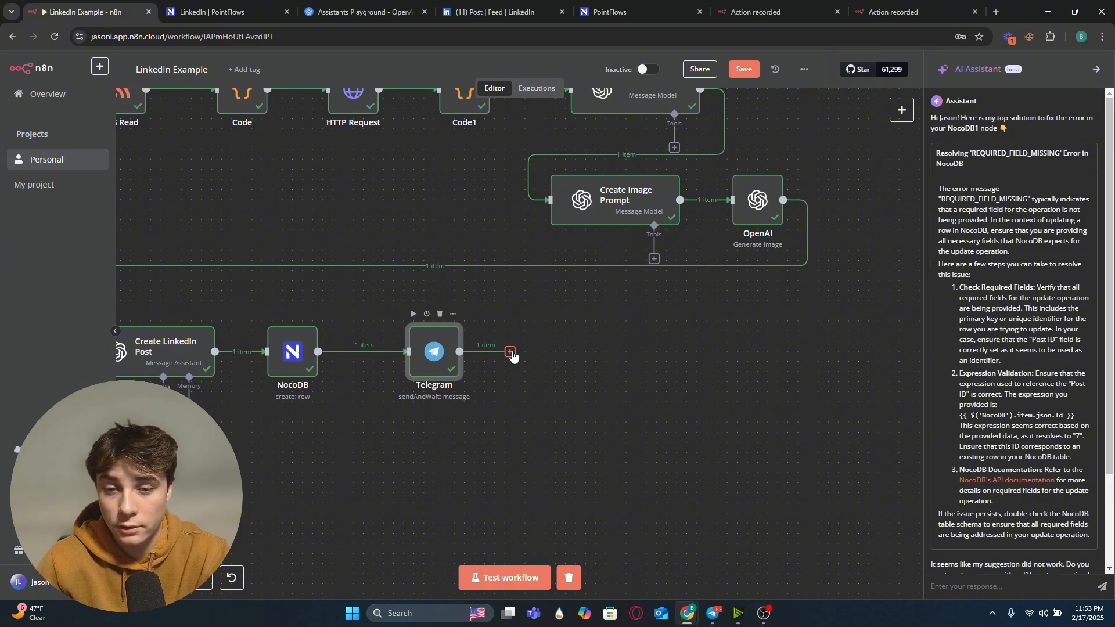
Step: Add an If node after the Telegram node
left_click(510, 353)
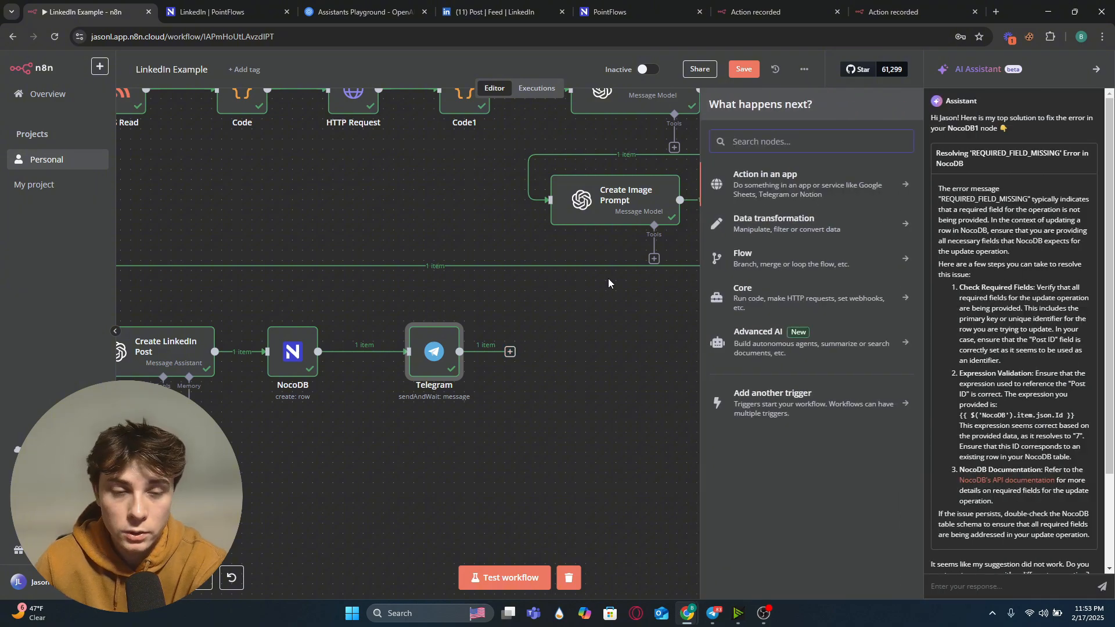
type("if")
left_click(784, 175)
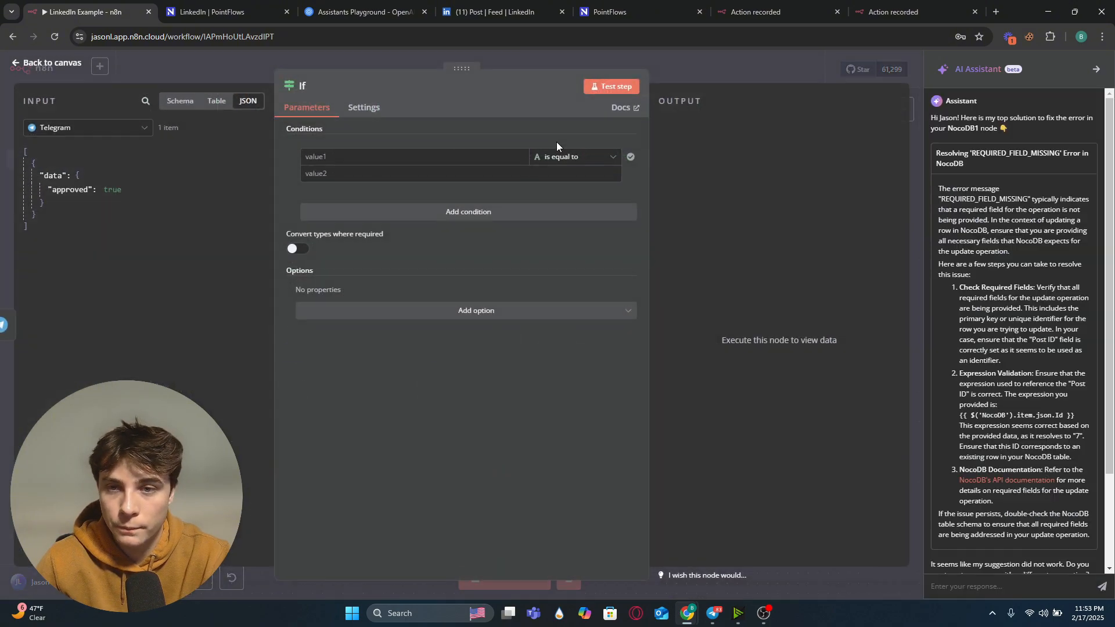
Step: Set the If condition to check that {{ $json.data.approved }} is true, test the step, and return to the canvas
left_click(568, 166)
mouse_move(566, 245)
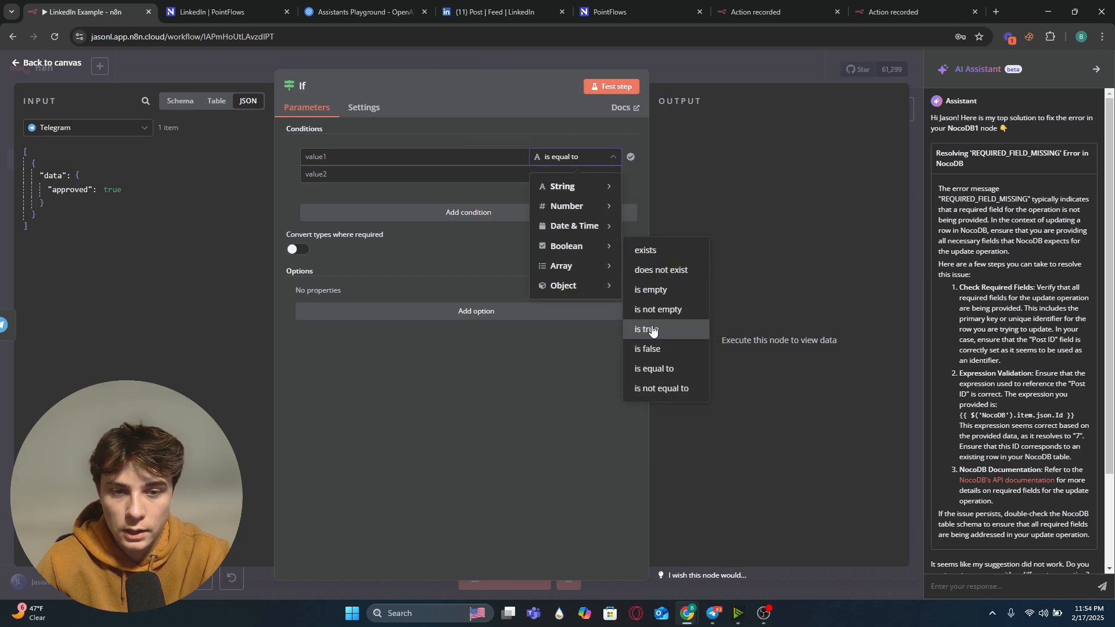
left_click(649, 330)
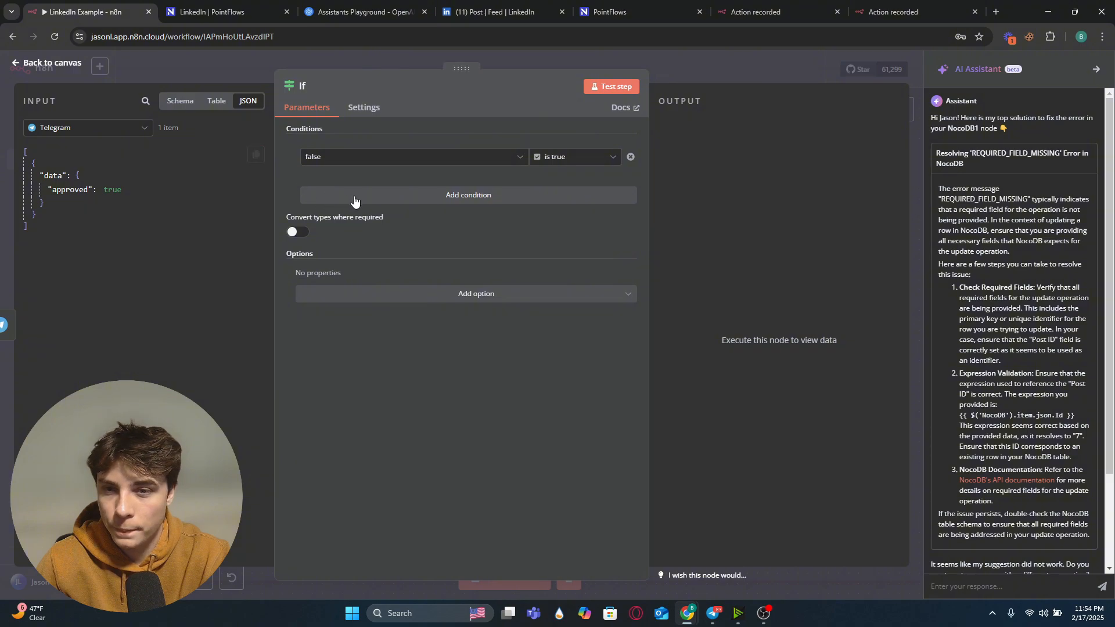
left_click(388, 166)
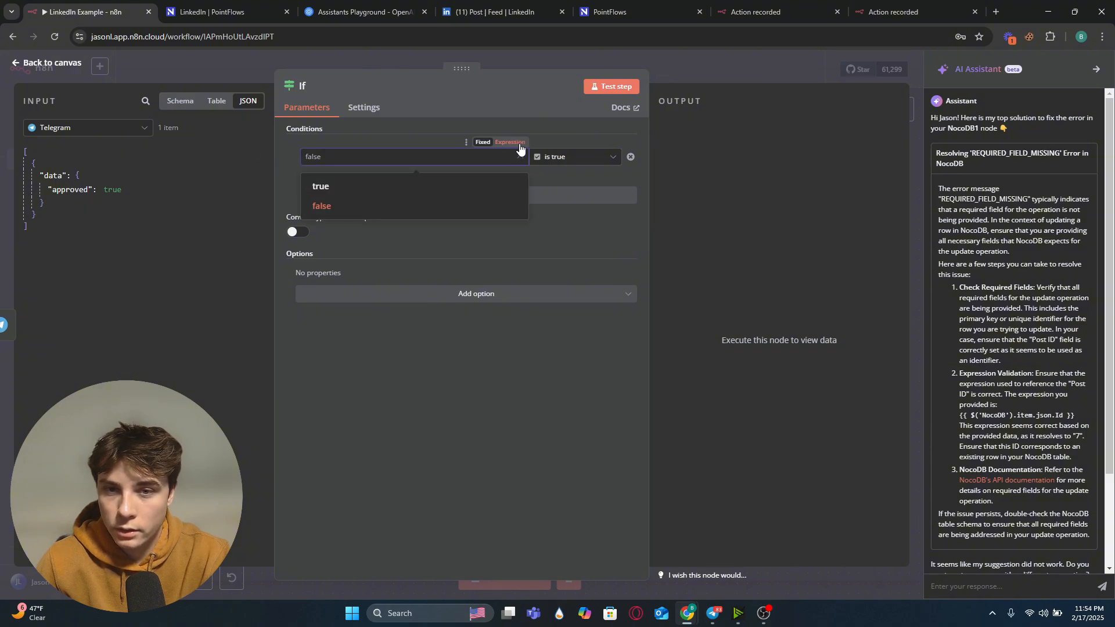
left_click(518, 145)
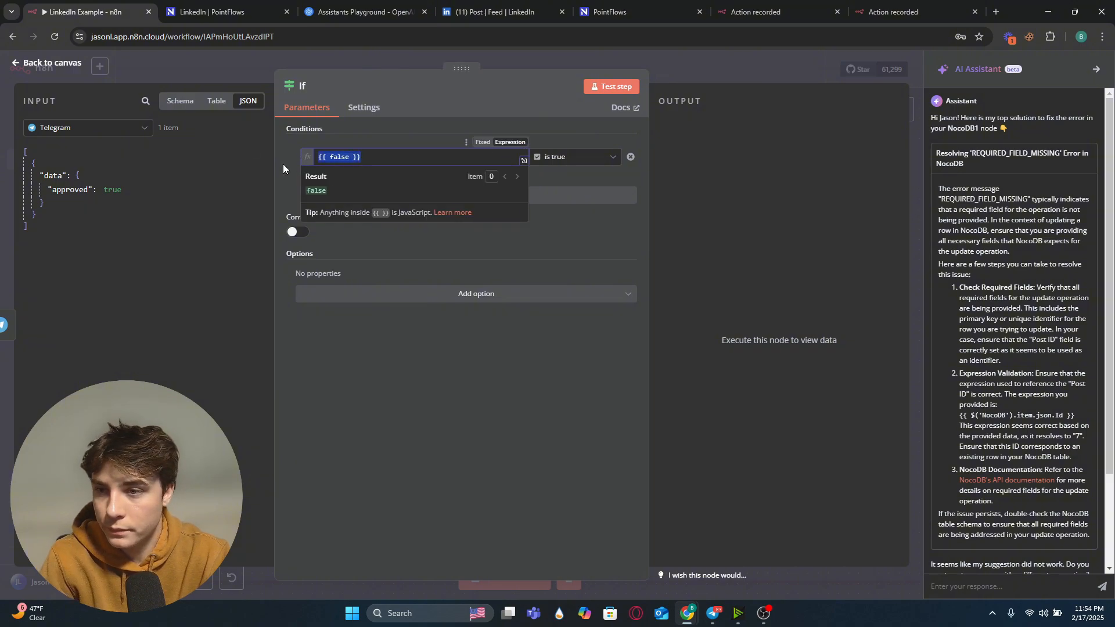
key("BackSpace")
left_click_drag(70, 190, 359, 162)
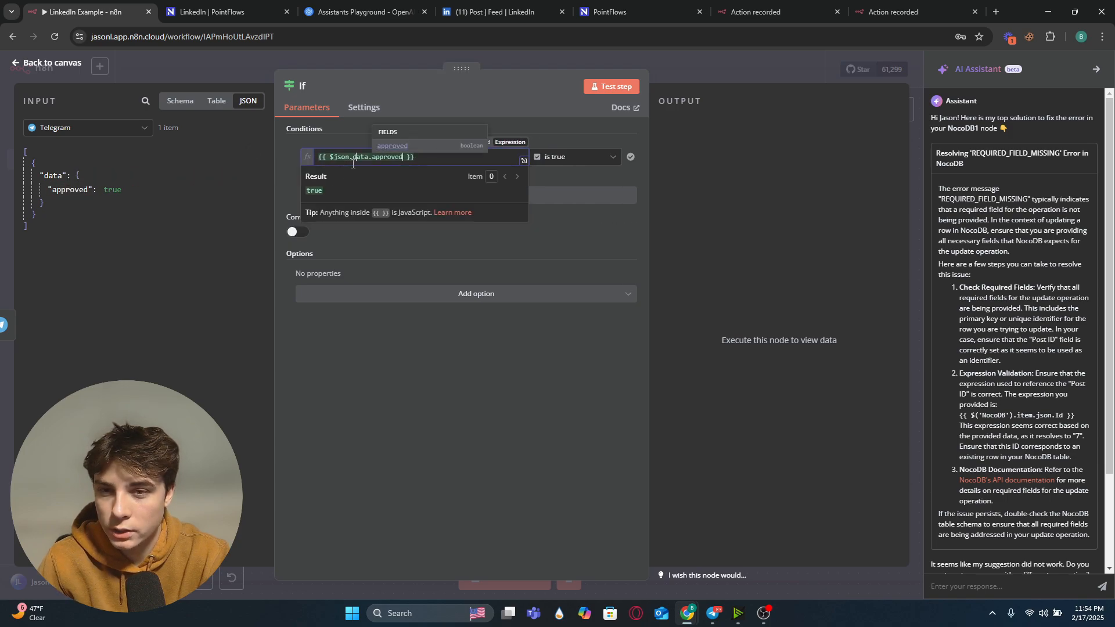
left_click(619, 87)
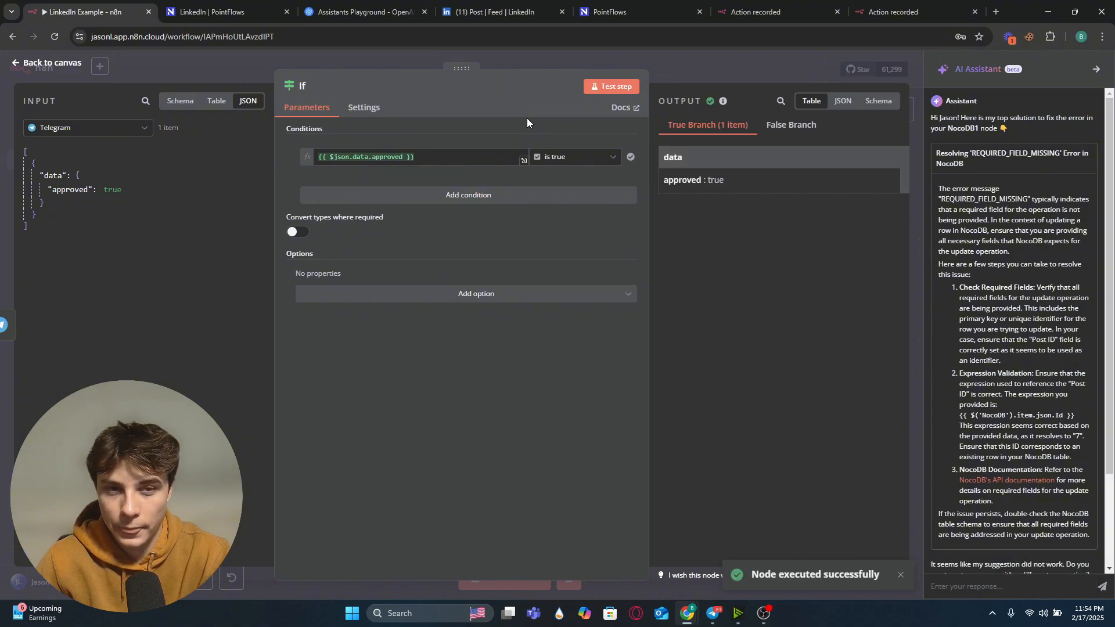
left_click(501, 51)
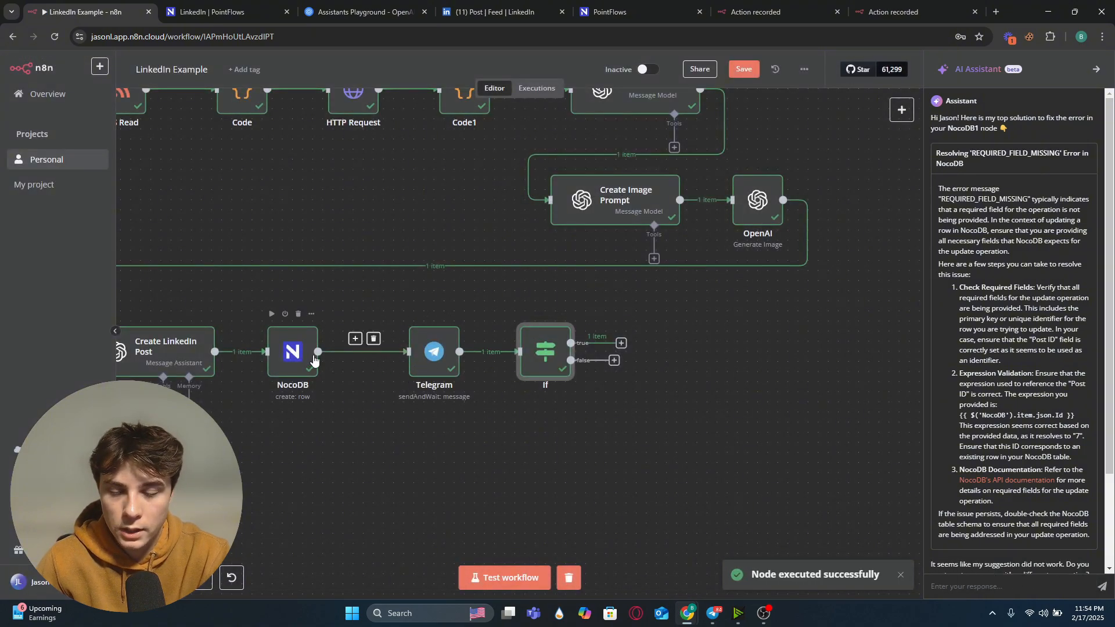
Step: Add a NocoDB 'Update a row' node on the If node's true branch
left_click_drag(535, 353, 546, 353)
left_click_drag(629, 344, 695, 304)
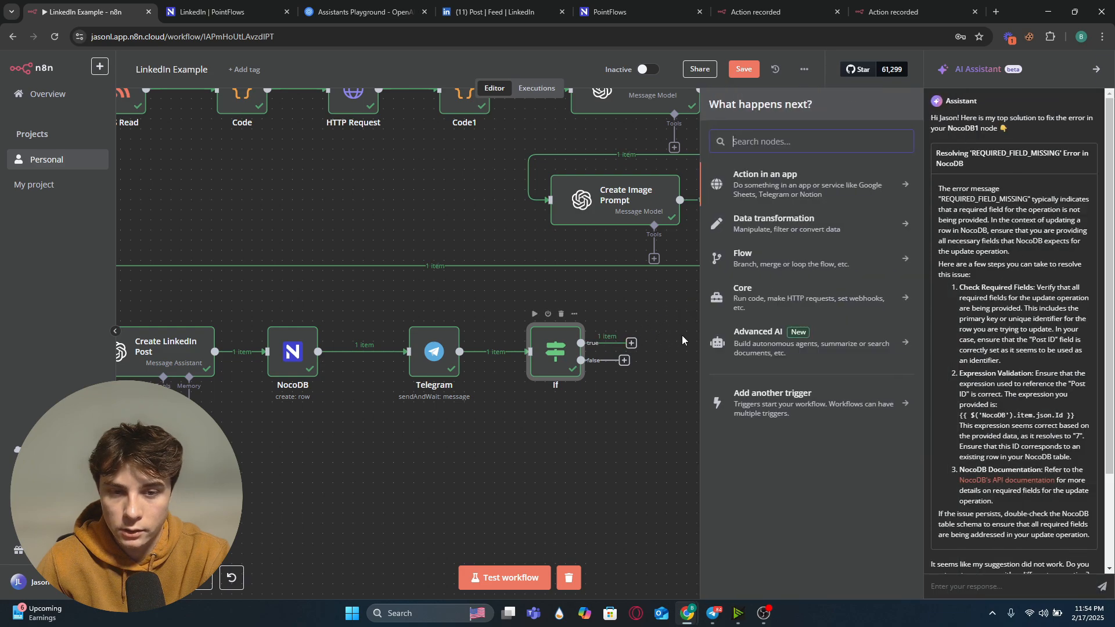
type("noco")
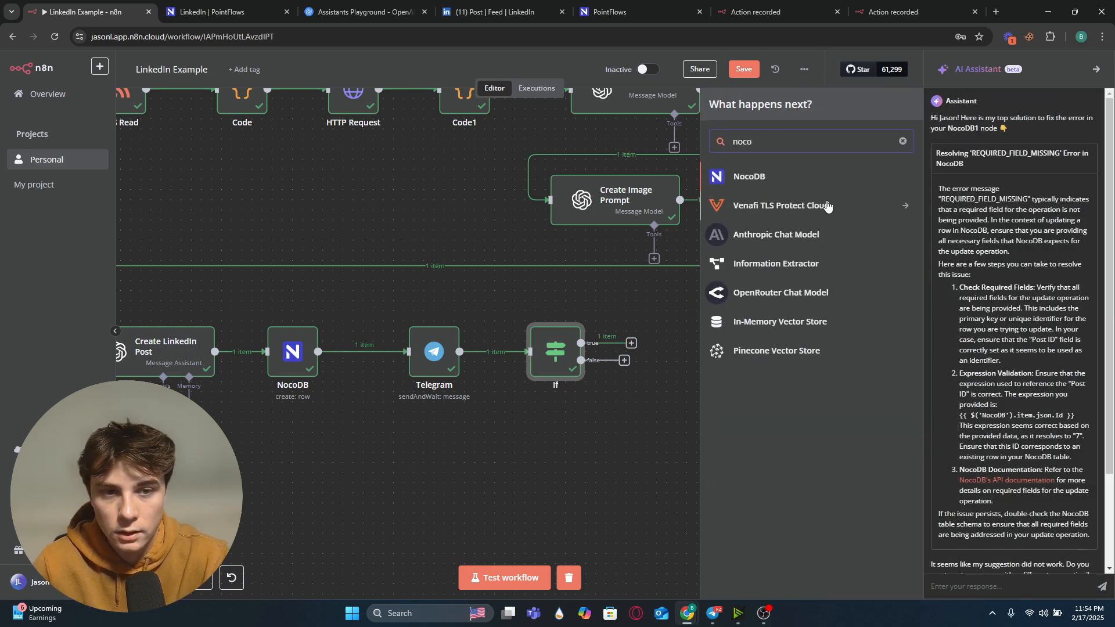
left_click(814, 178)
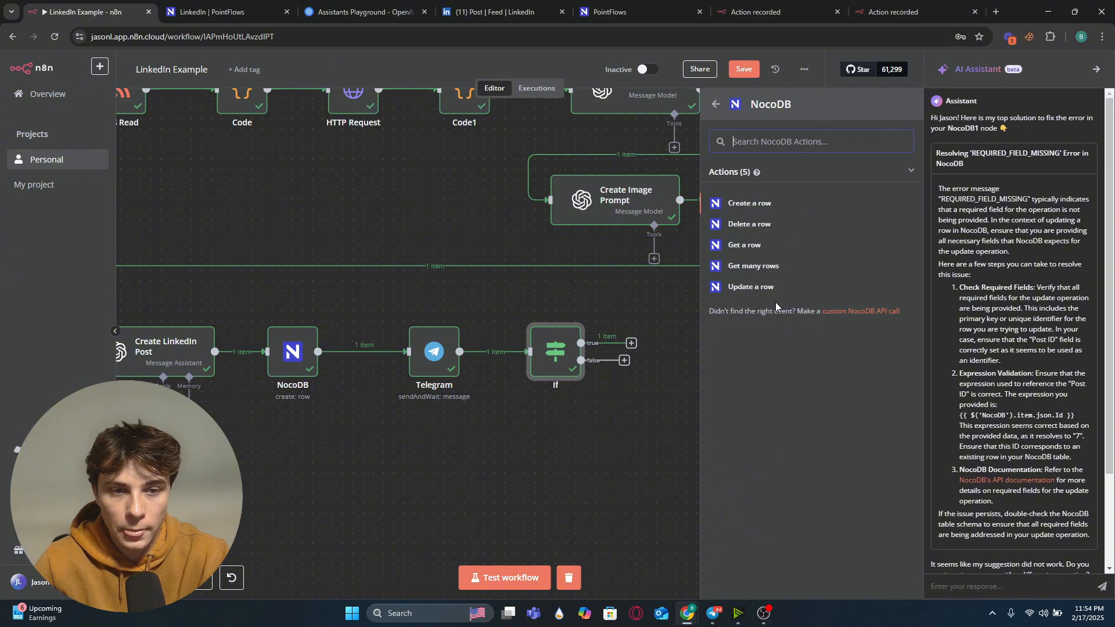
left_click(763, 287)
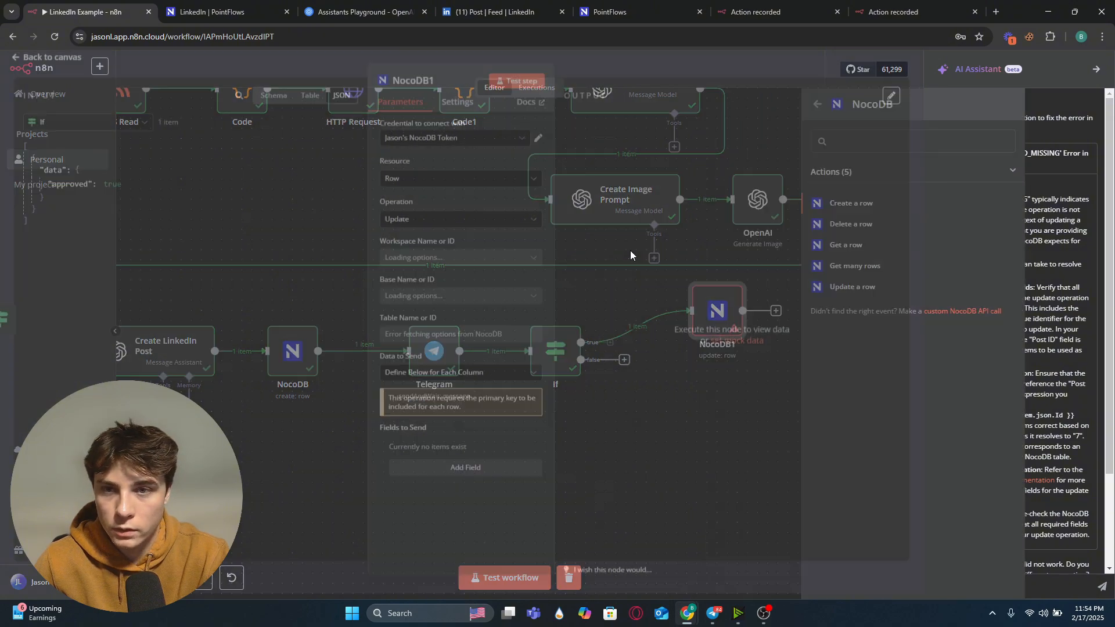
left_click(274, 68)
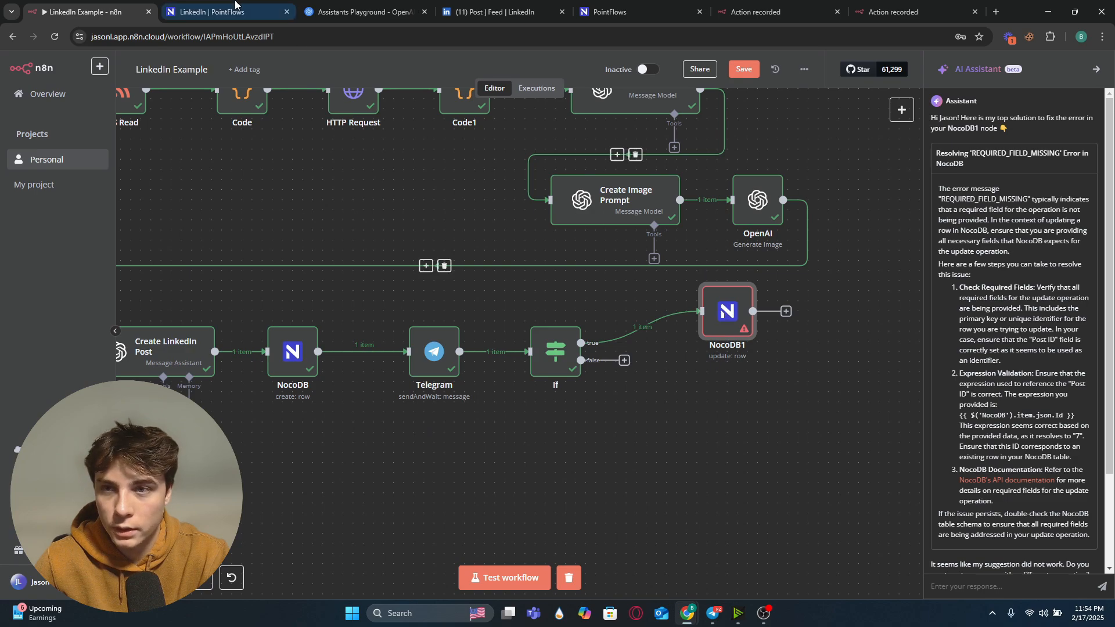
Step: Check the Status column's options in the NocoDB LinkedIn table
left_click(212, 11)
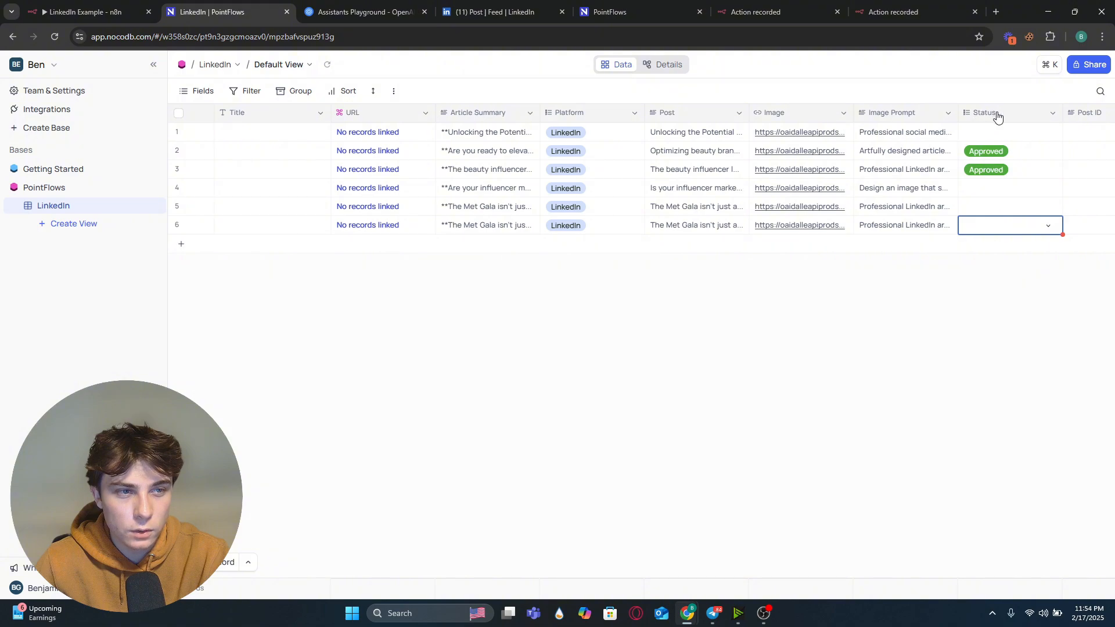
left_click(1050, 228)
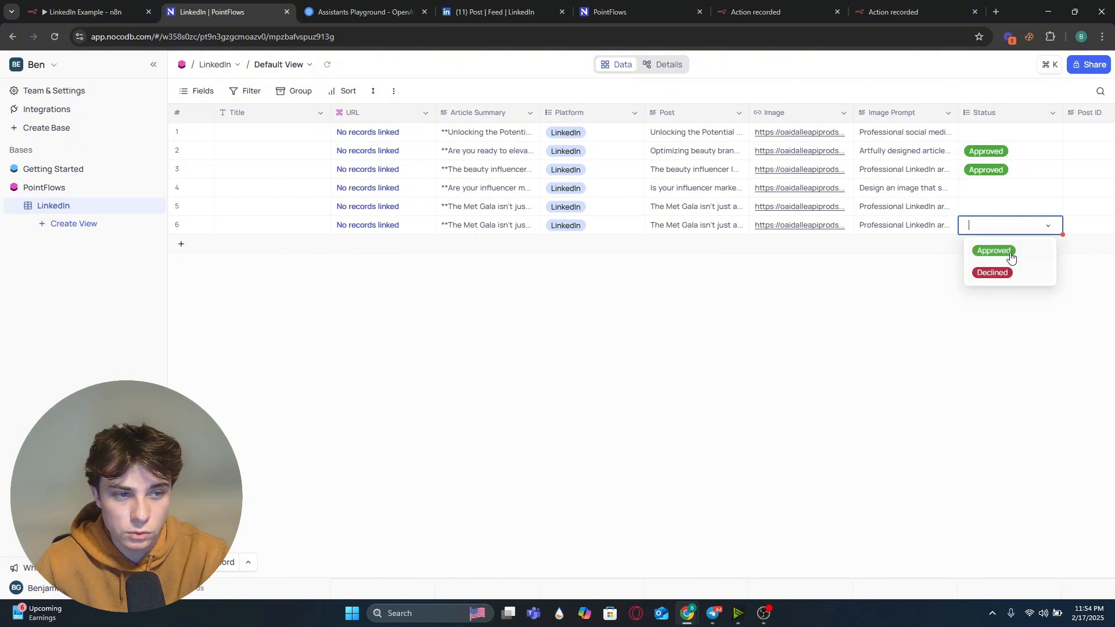
left_click(87, 11)
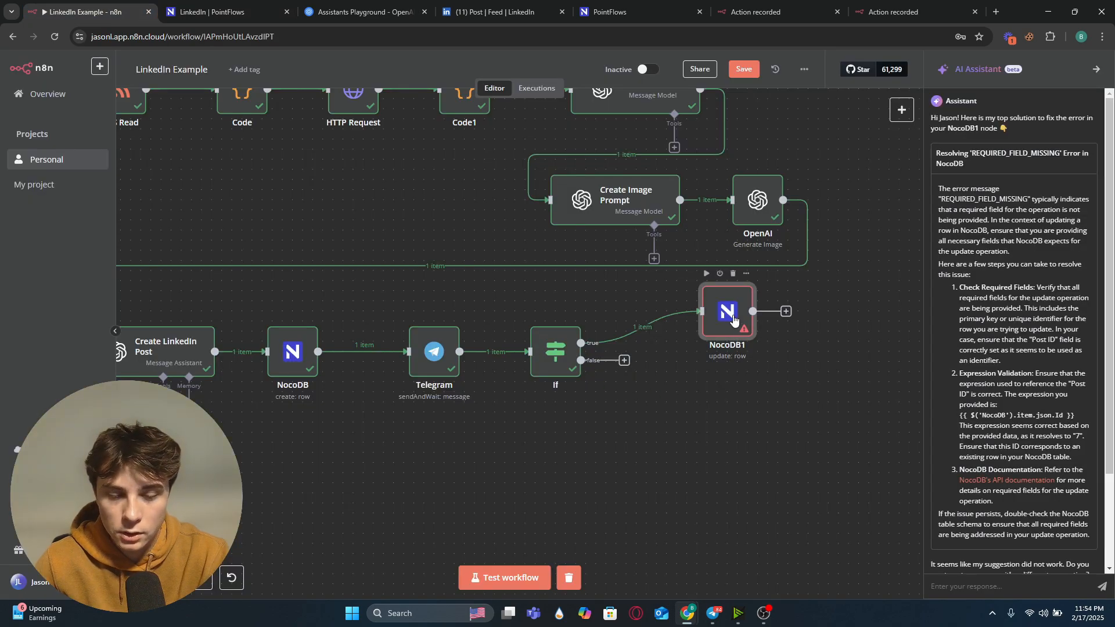
Step: Open the NocoDB1 update node and switch its credential to BEN ACC
double_click(718, 339)
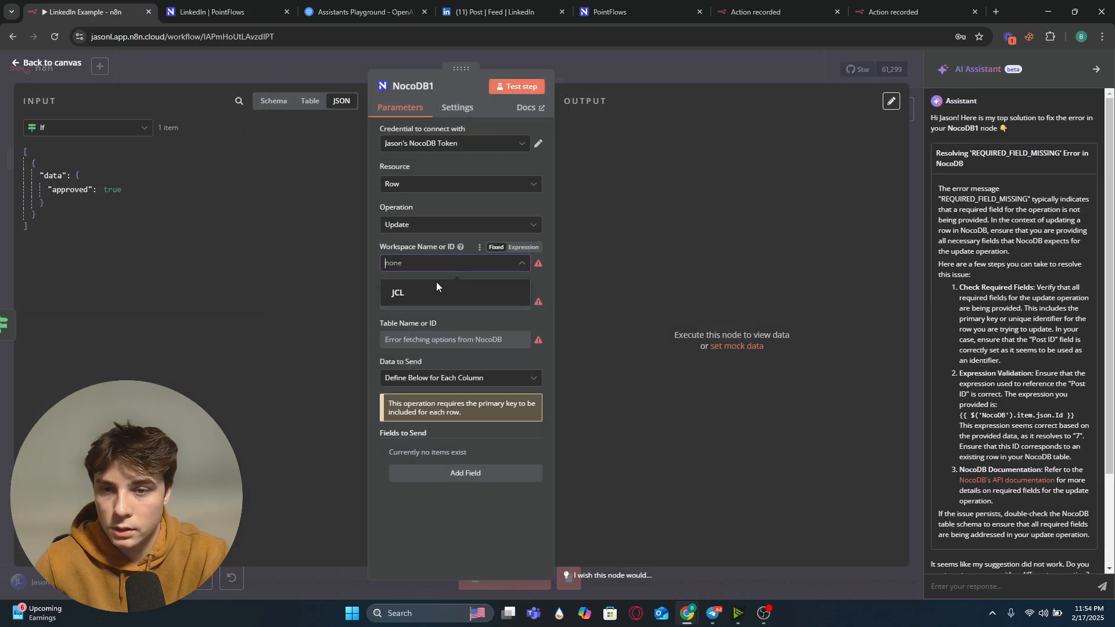
left_click(453, 143)
left_click(418, 164)
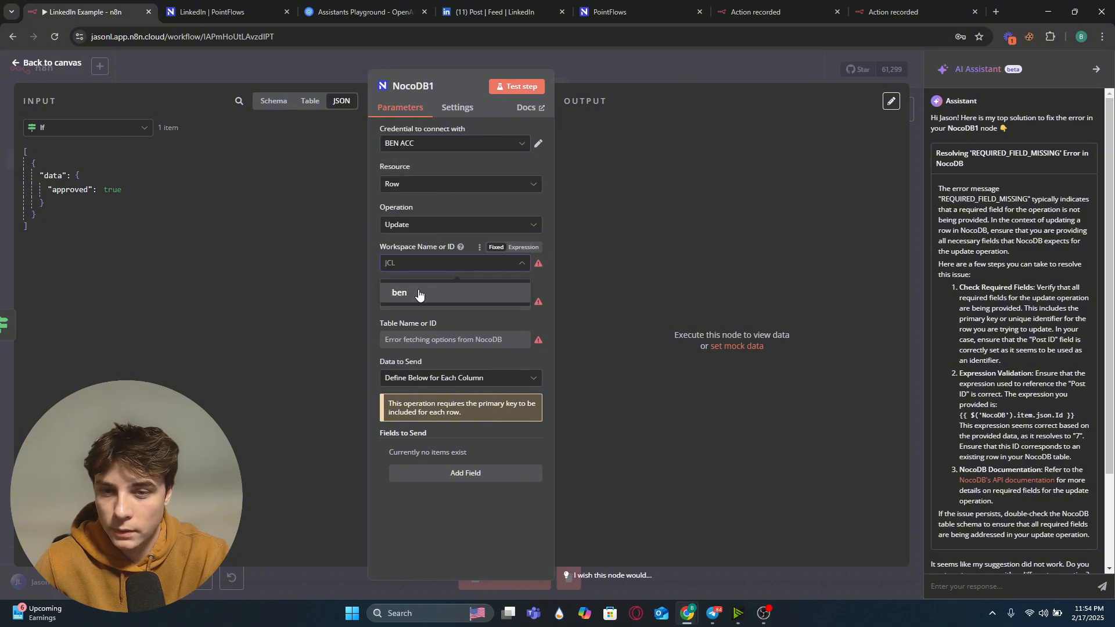
Step: Add a field to send with name Status and value Approved
left_click(453, 473)
scroll(452, 472, "down", 1)
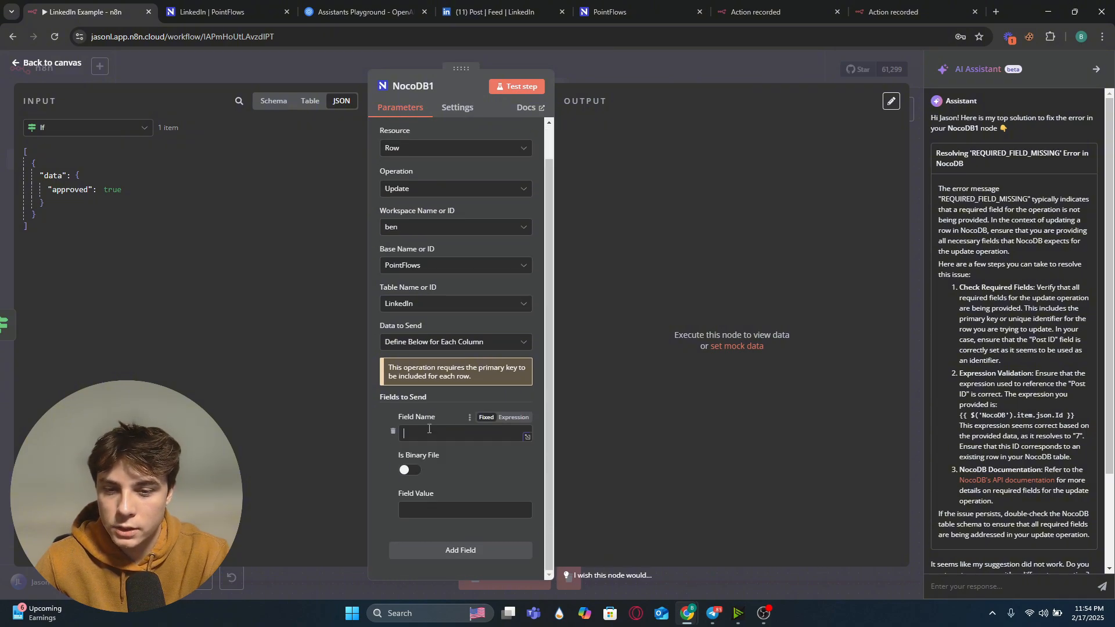
left_click(430, 430)
type("Status")
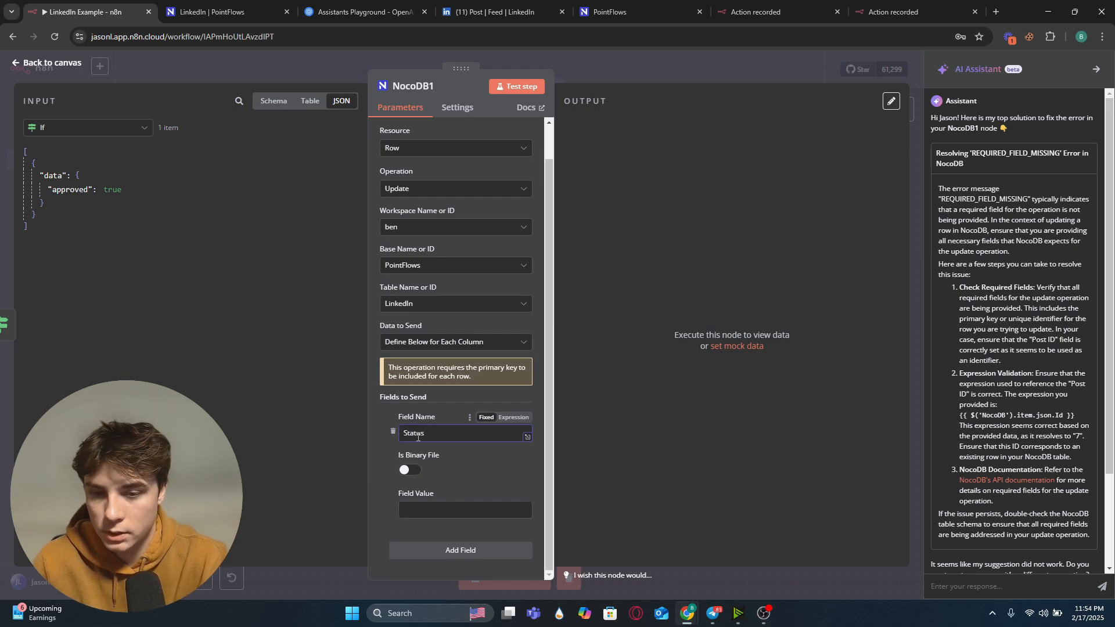
left_click(493, 510)
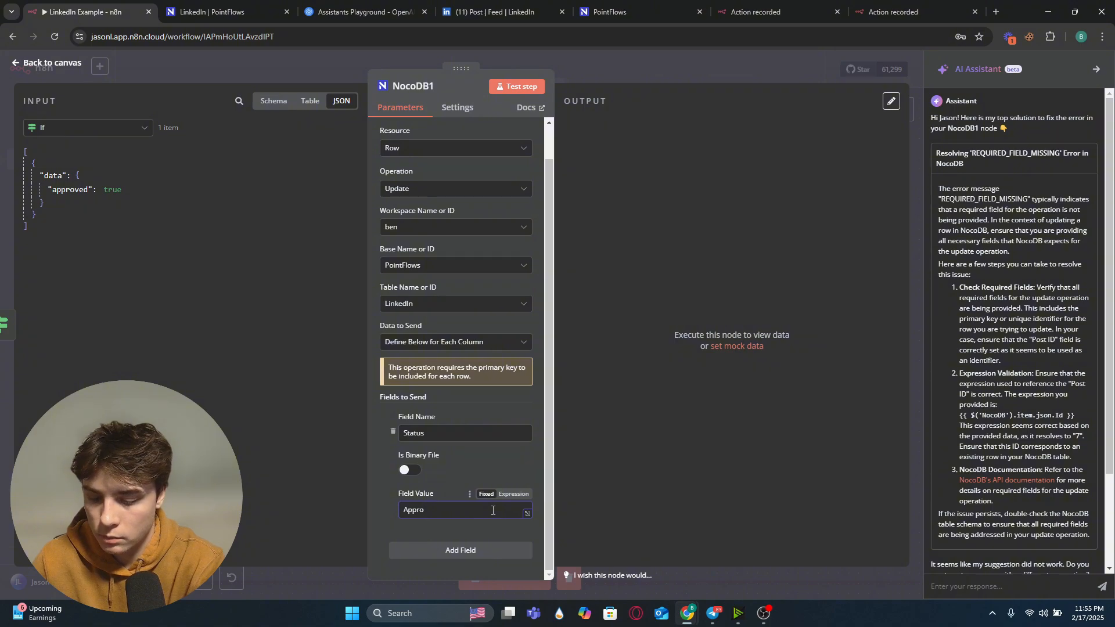
type("Approved")
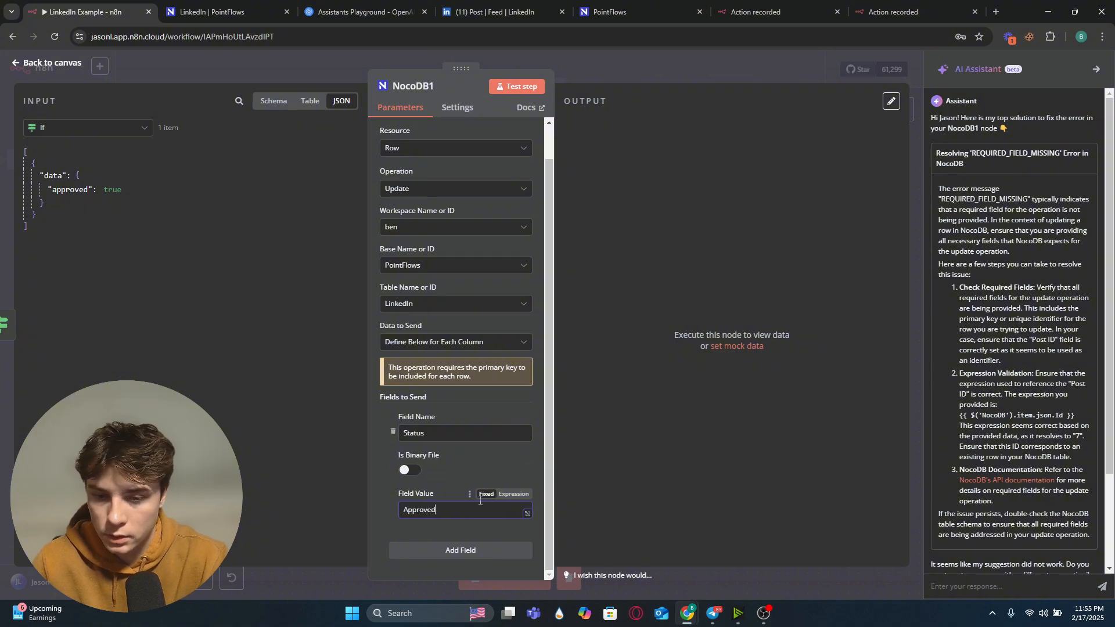
Step: Add a second field to send named Id
left_click(450, 550)
scroll(459, 512, "down", 2)
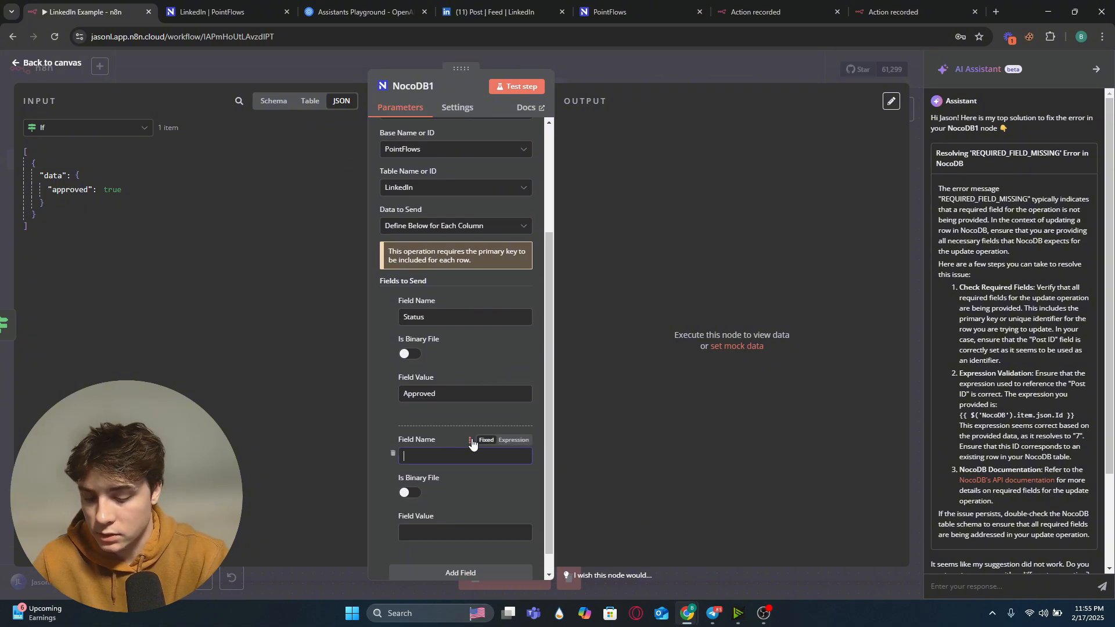
type("Id")
left_click(515, 442)
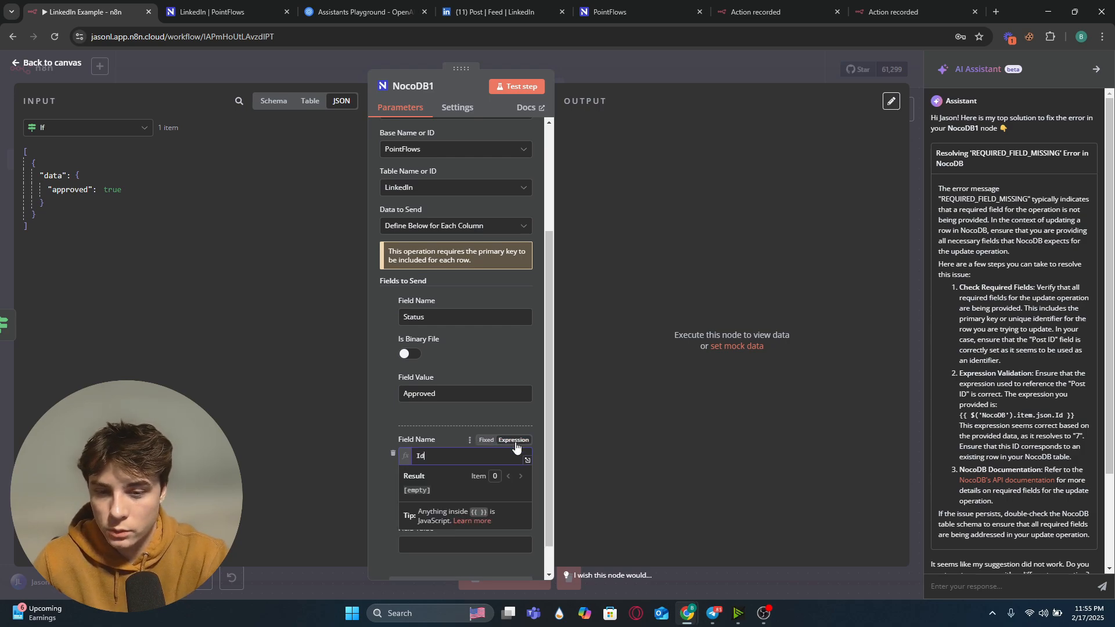
left_click(390, 472)
scroll(390, 465, "down", 1)
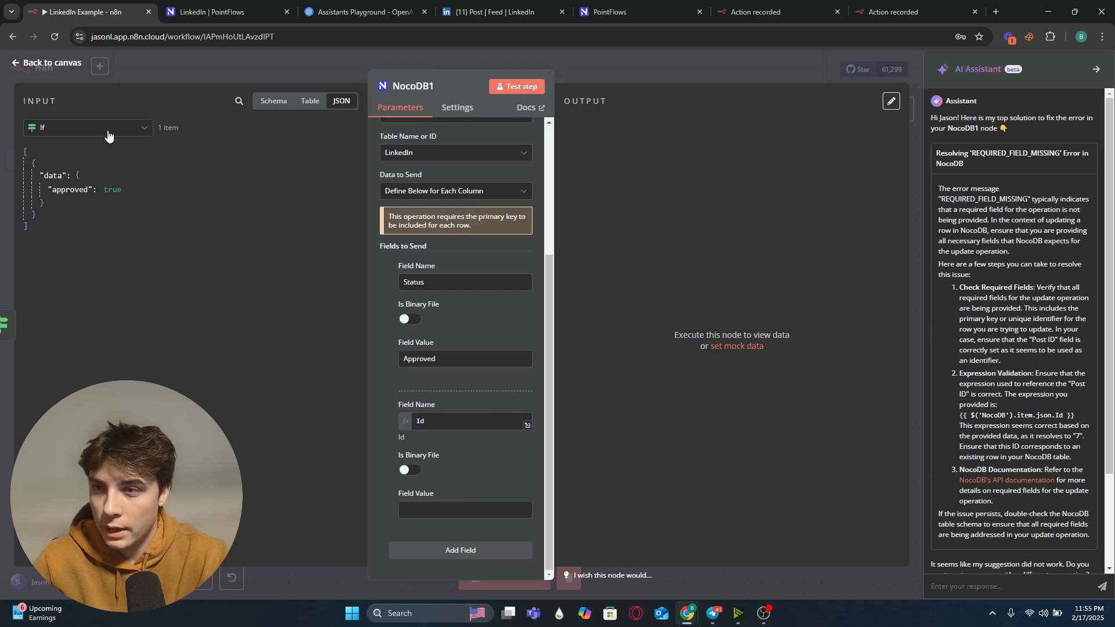
Step: Map the Id field's value to the NocoDB node's Id, giving {{ $('NocoDB').item.json.Id }}, and test the step
left_click(129, 134)
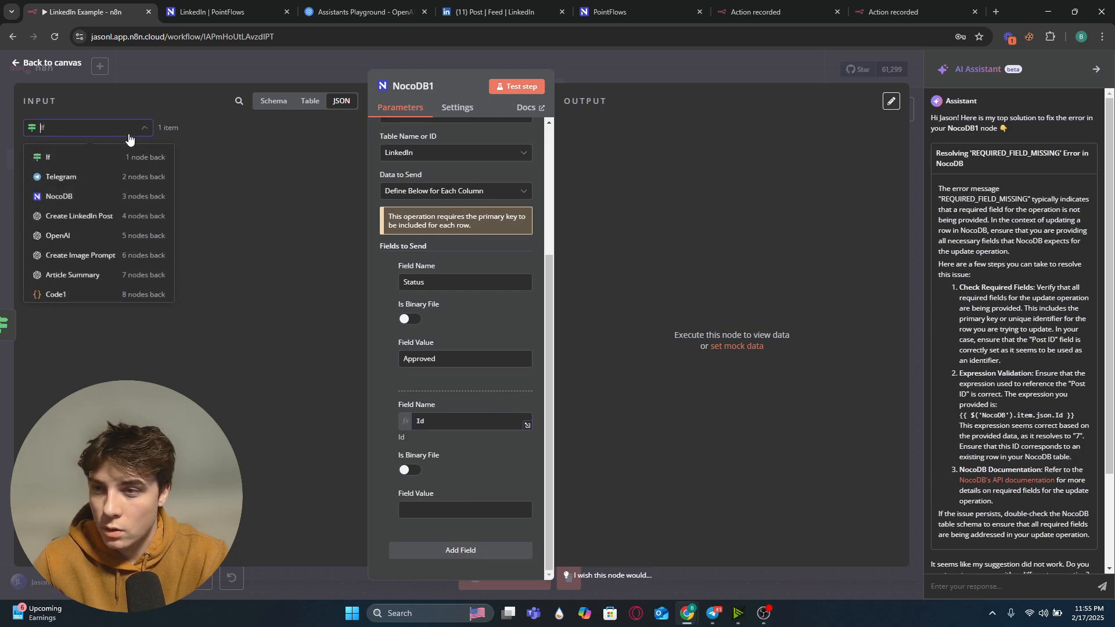
left_click(78, 197)
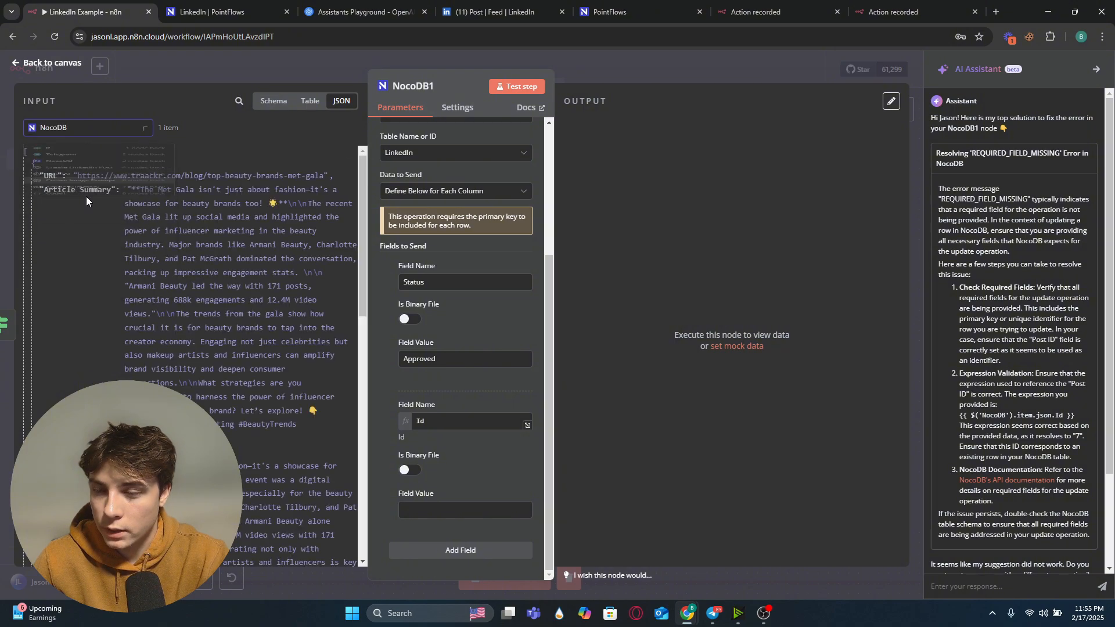
scroll(101, 317, "down", 10)
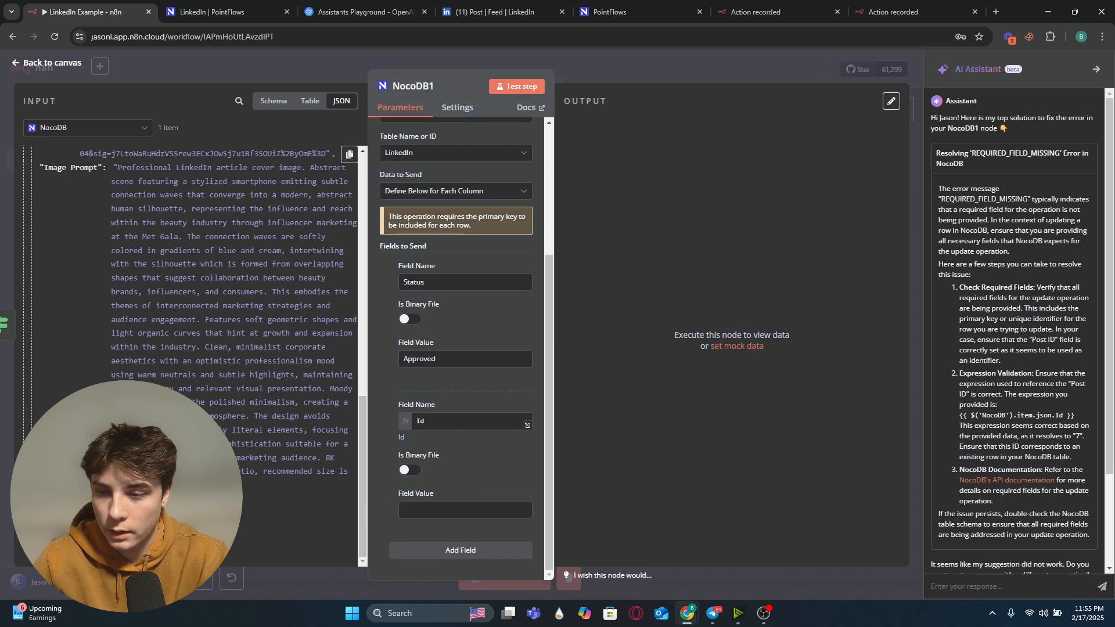
left_click_drag(314, 498, 451, 519)
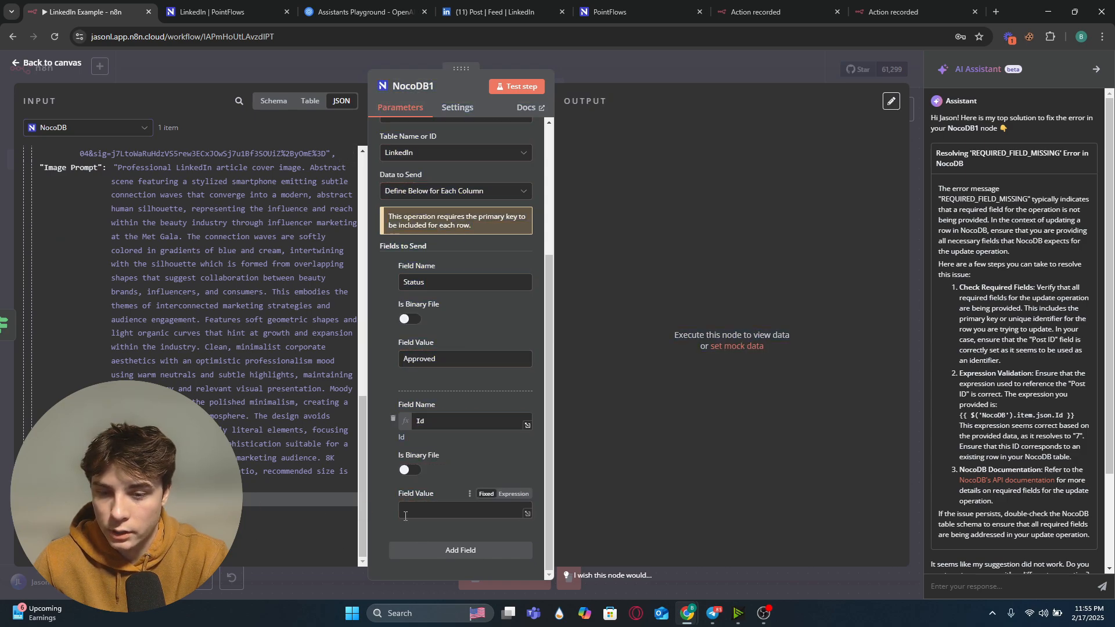
left_click_drag(314, 498, 417, 513)
left_click(524, 88)
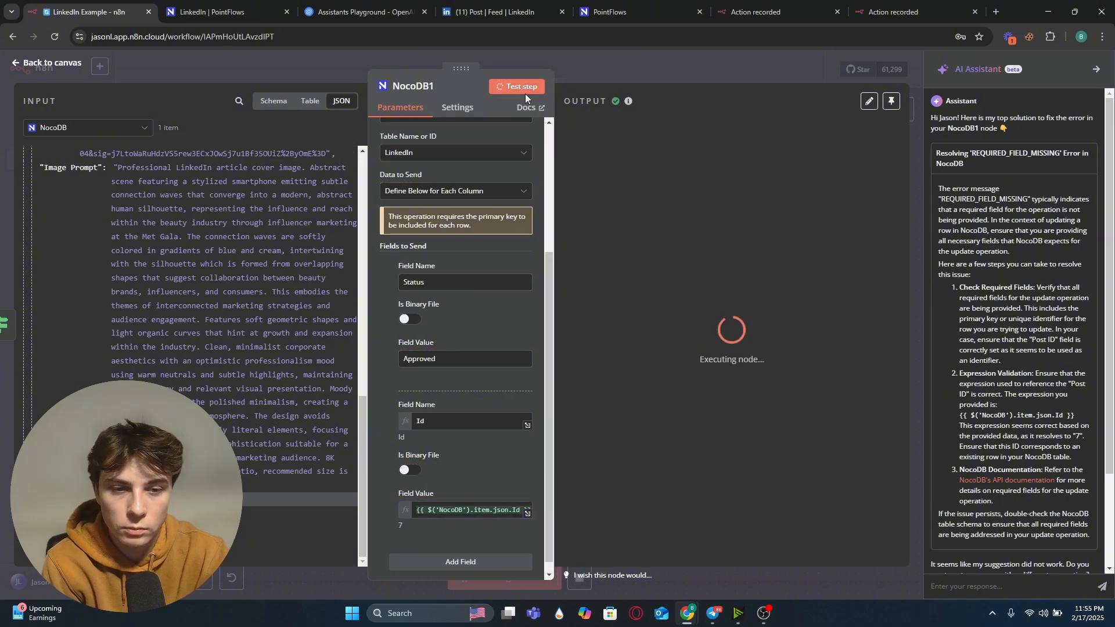
Step: Reload the NocoDB LinkedIn table to check the updated row's status
left_click(221, 12)
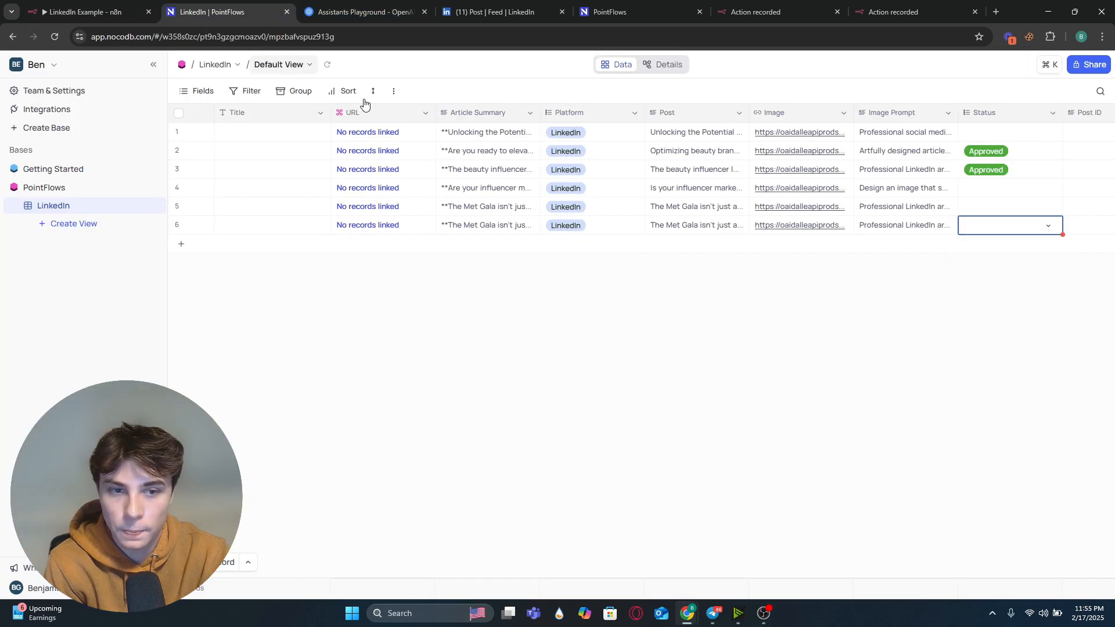
left_click(985, 286)
left_click(55, 37)
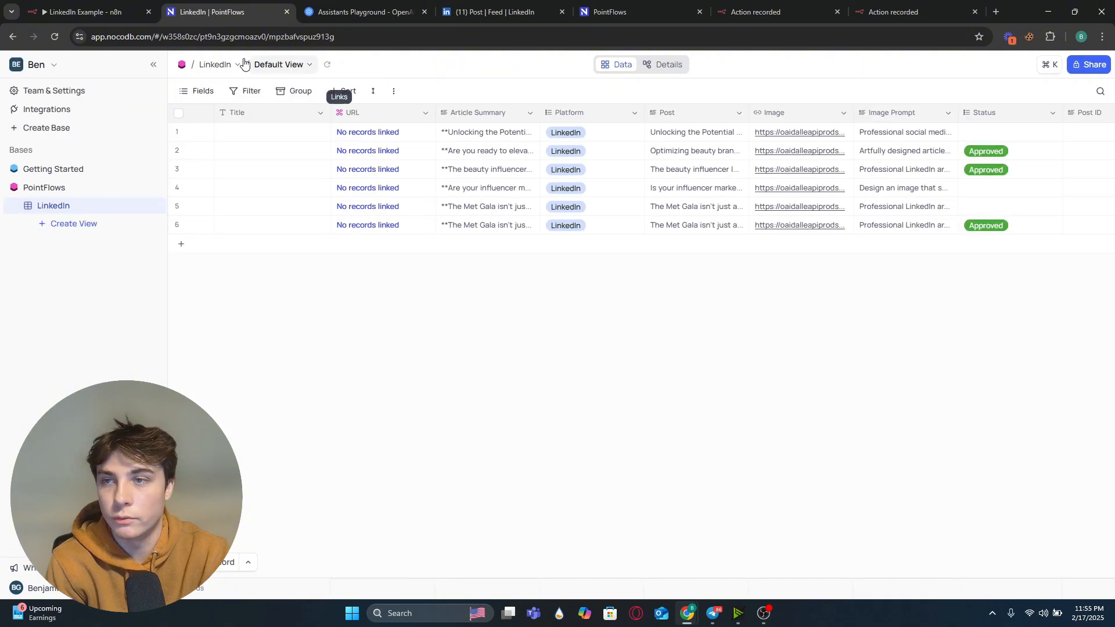
Step: Duplicate the NocoDB1 update node and connect the copy to the If node's false branch
left_click(93, 11)
left_click(332, 68)
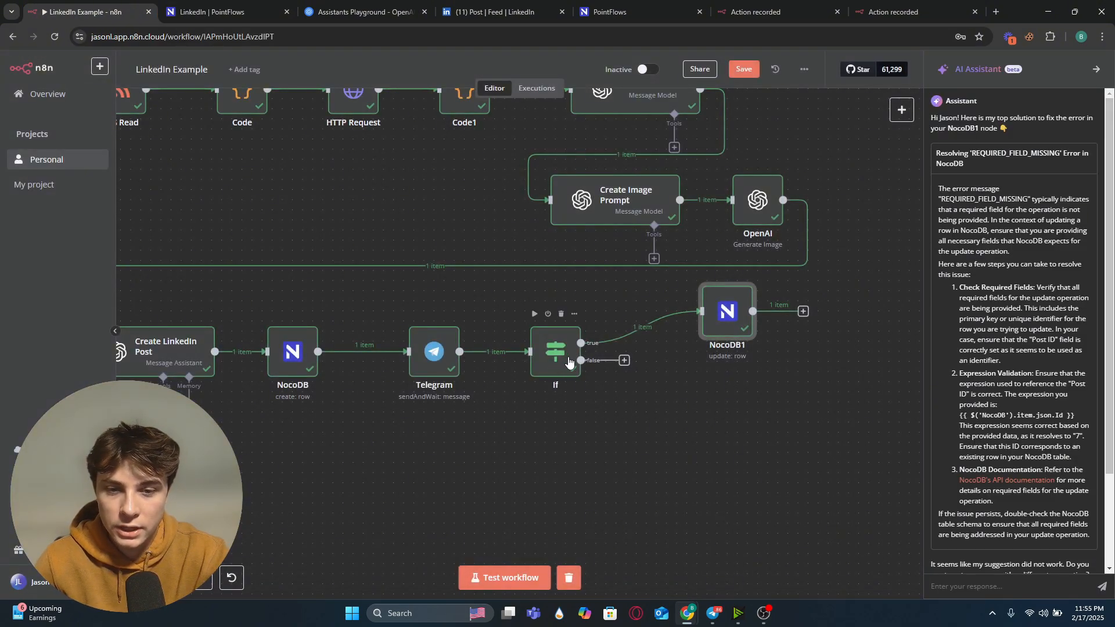
left_click_drag(704, 332, 696, 316)
right_click(709, 325)
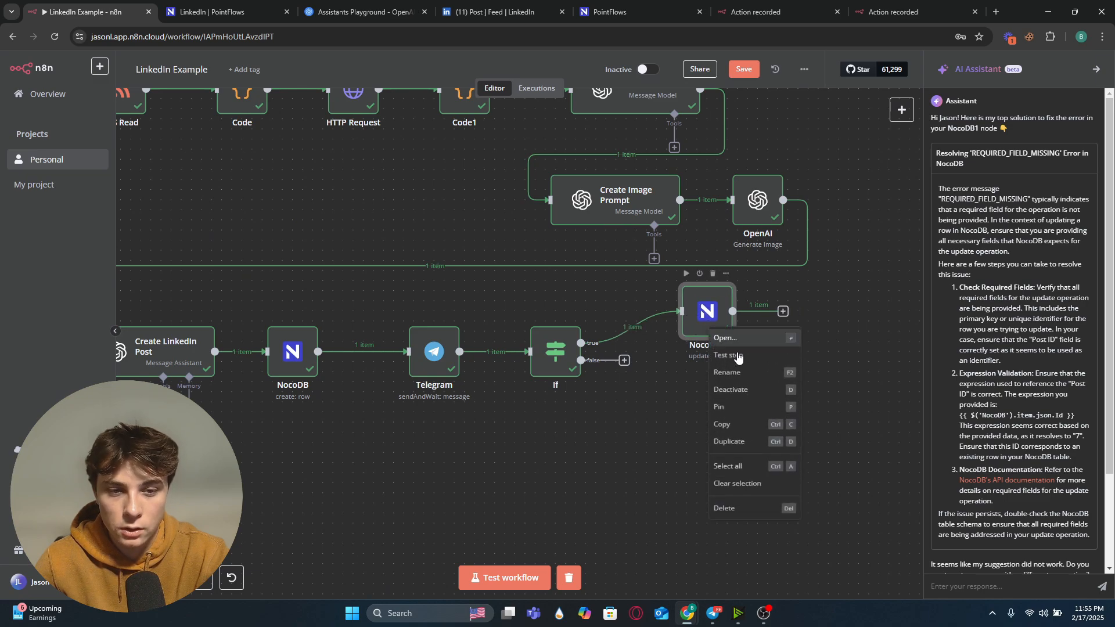
left_click(741, 445)
left_click_drag(616, 404, 684, 391)
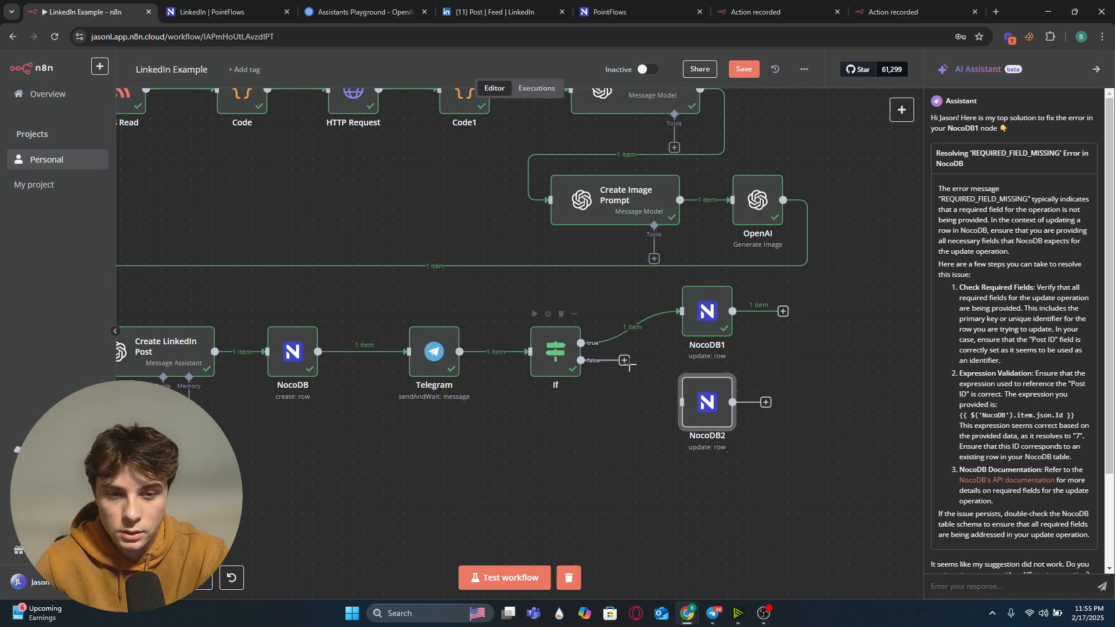
left_click_drag(710, 324, 710, 314)
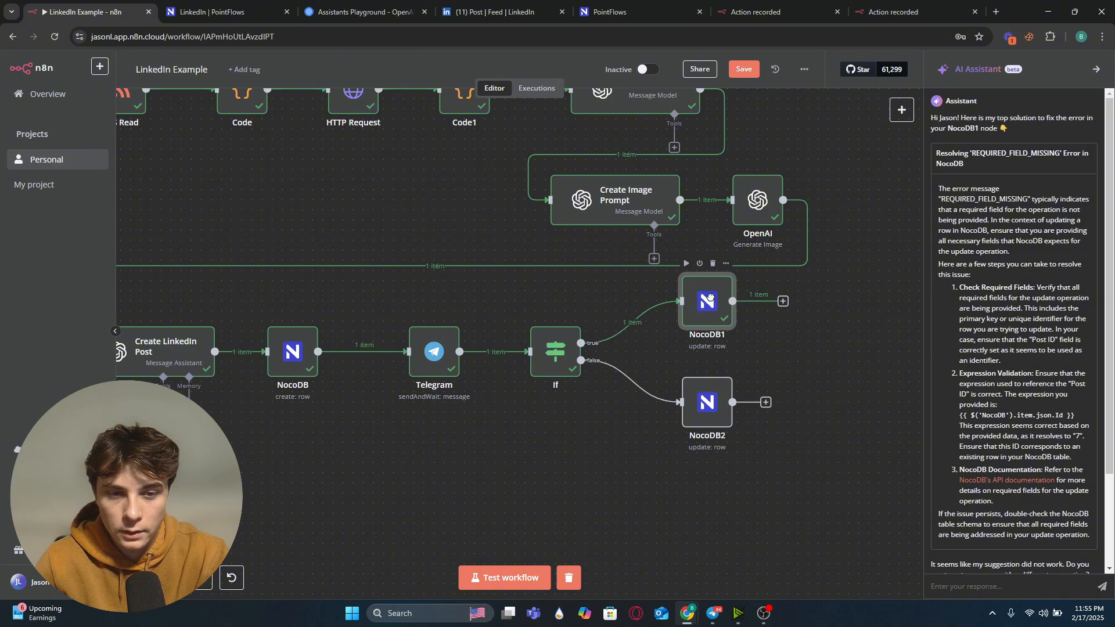
Step: Open the NocoDB2 update node and set its Status field value to Declined
double_click(703, 408)
scroll(467, 423, "down", 5)
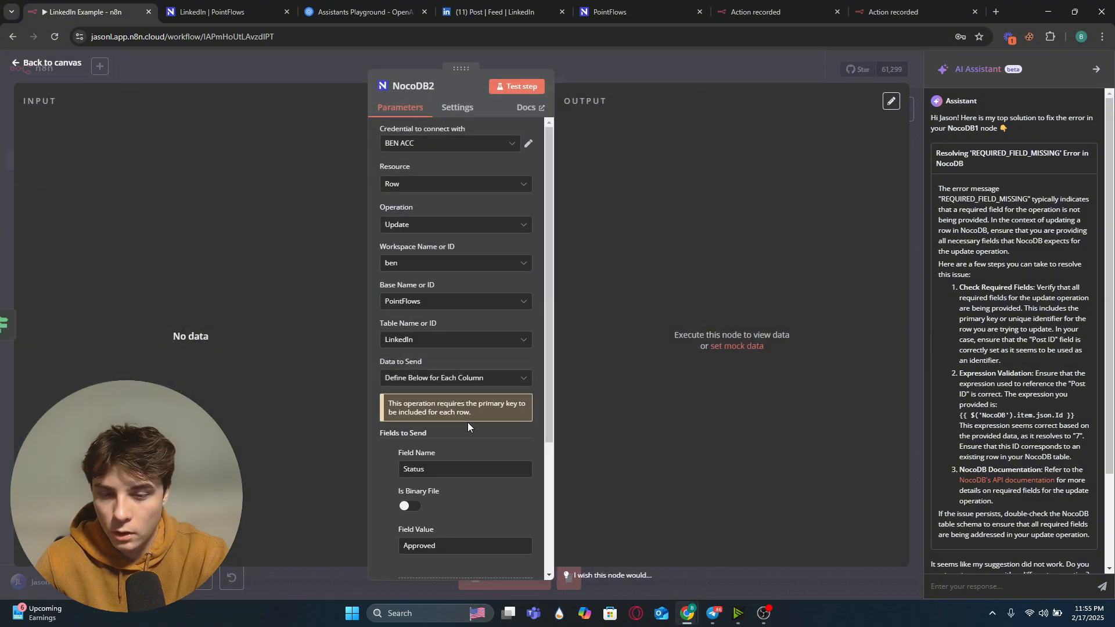
left_click_drag(462, 376, 363, 366)
type("Declined")
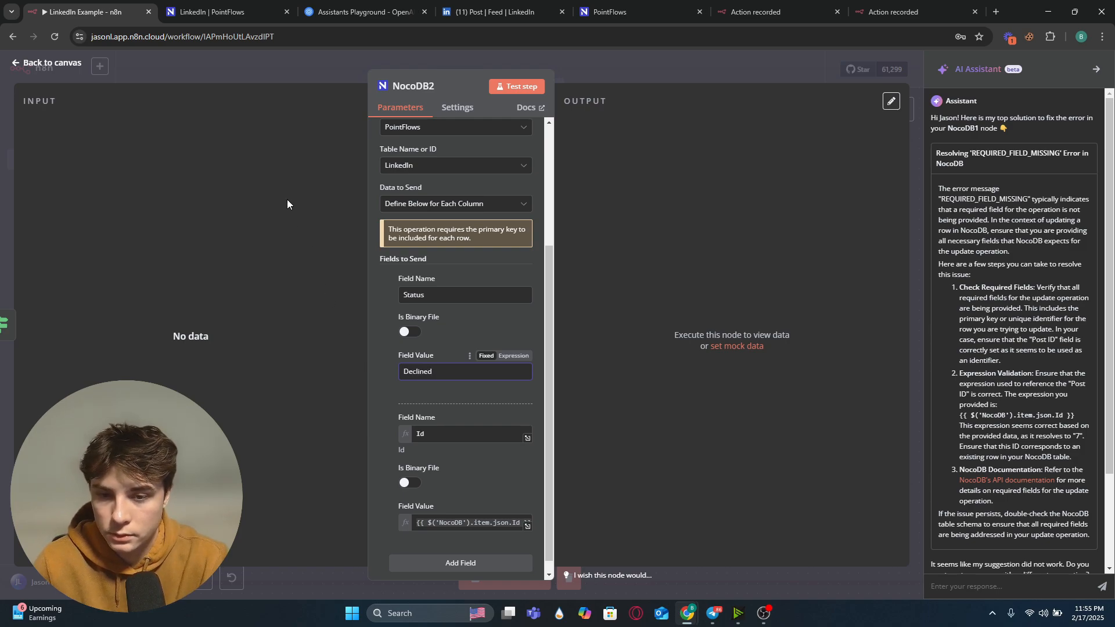
Step: Check the available Status options on row 6 of the NocoDB LinkedIn table
left_click(212, 12)
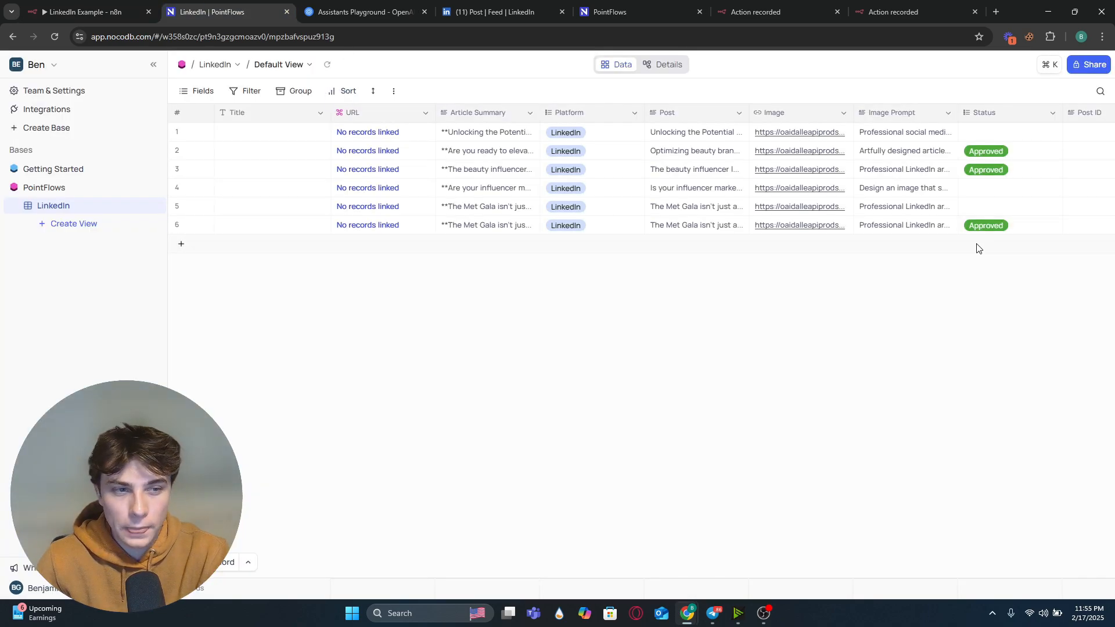
left_click(1044, 230)
left_click(1053, 229)
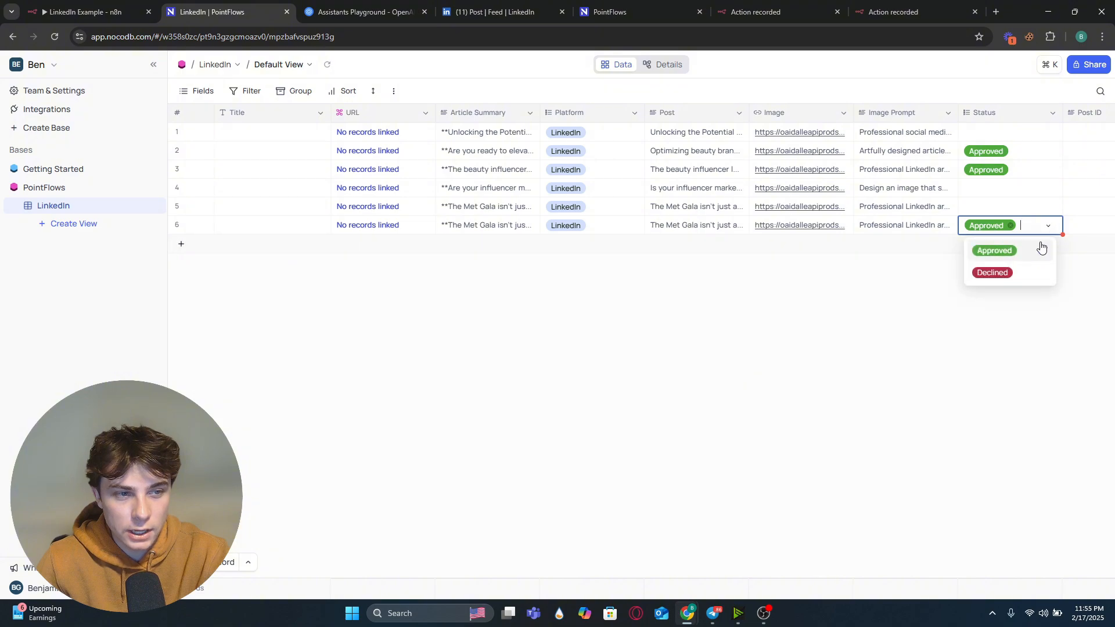
key("Escape")
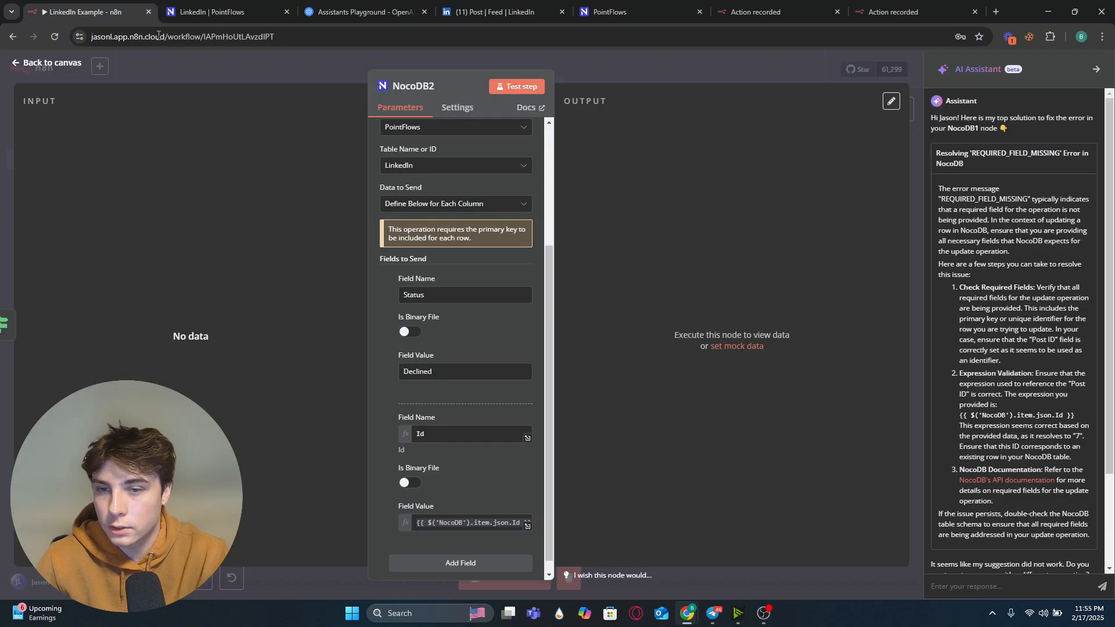
Step: Test the Telegram node and decline the post from the Telegram approval message
left_click(78, 10)
left_click(259, 63)
right_click(432, 361)
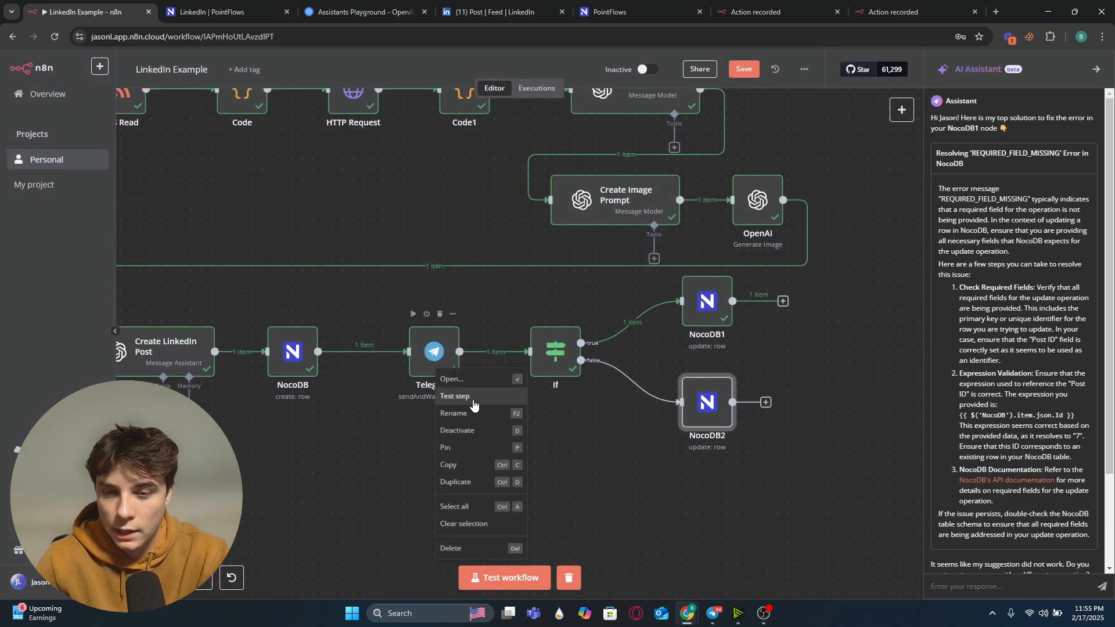
left_click(490, 399)
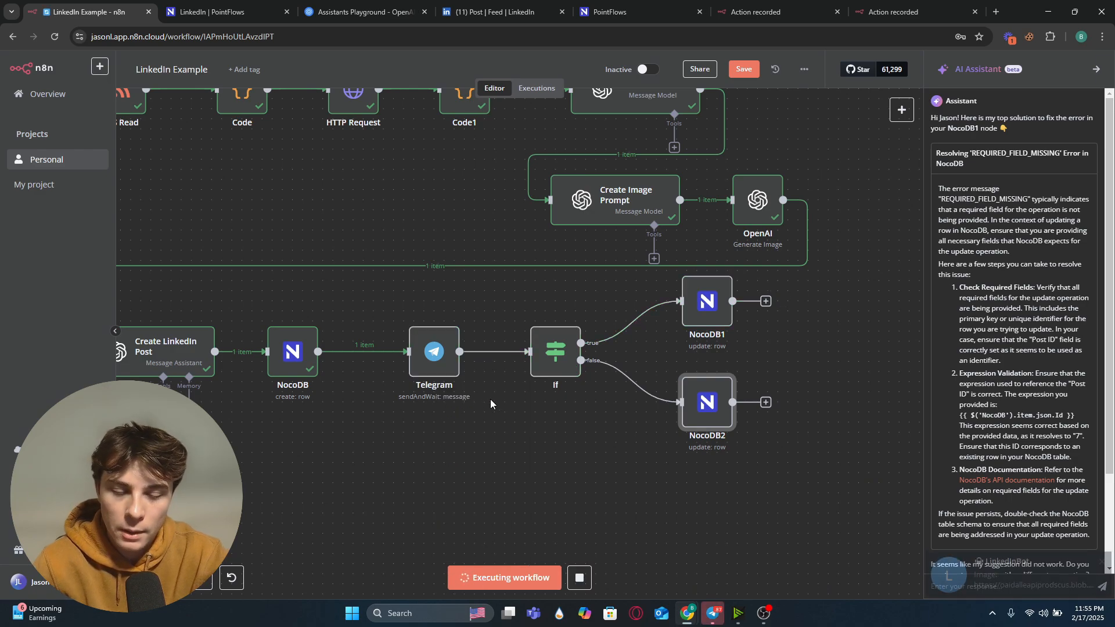
left_click(956, 588)
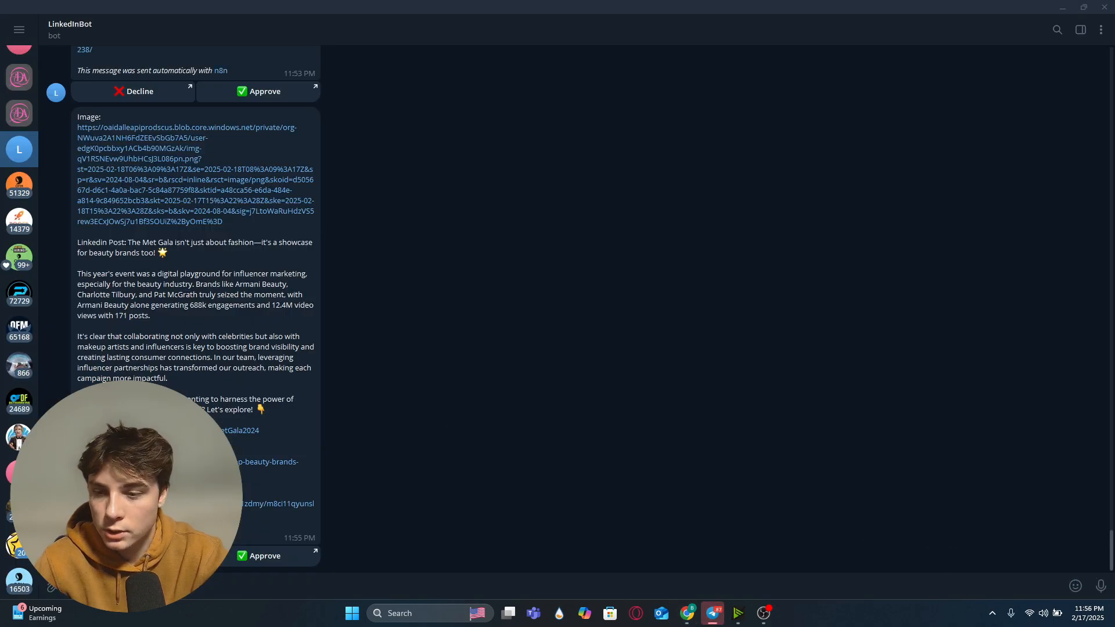
left_click(133, 556)
left_click(626, 348)
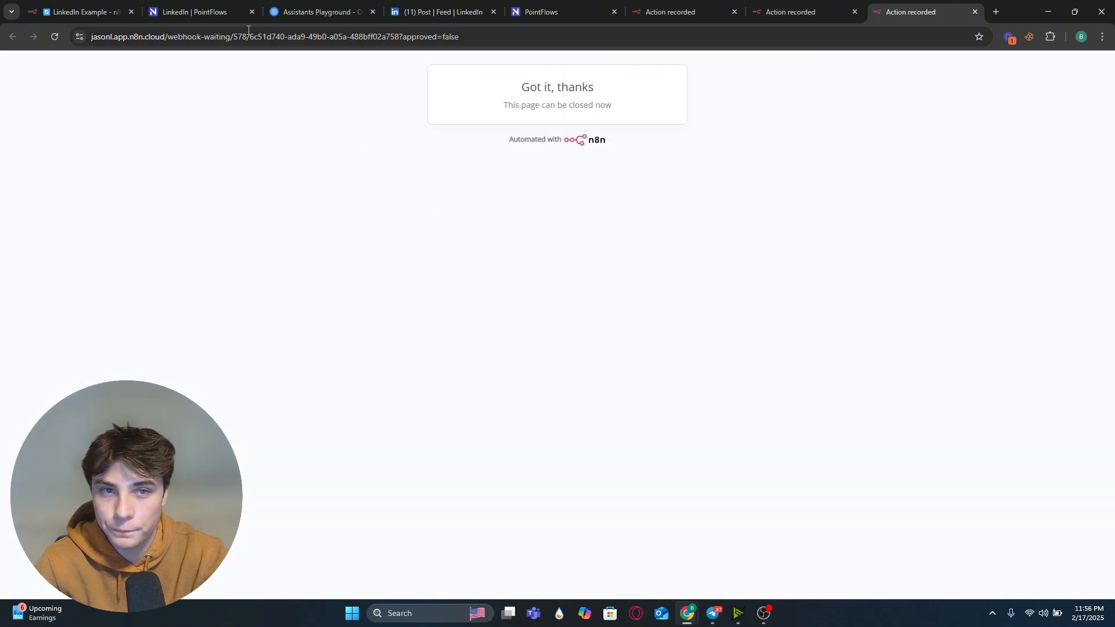
Step: Test the If node and then the NocoDB2 update node
left_click(81, 12)
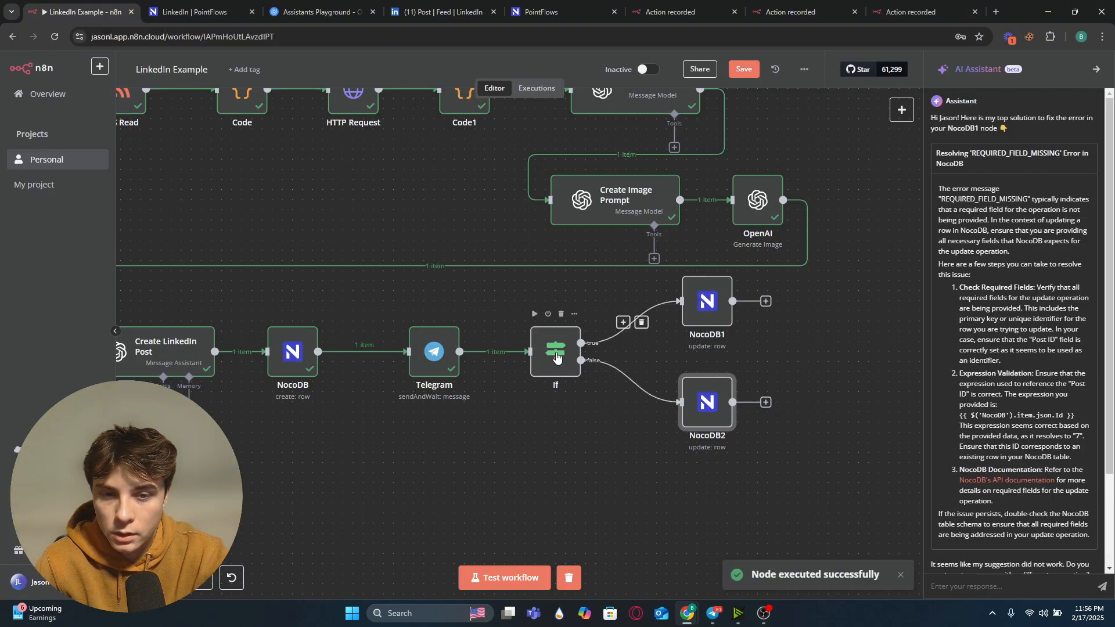
right_click(556, 358)
left_click(585, 391)
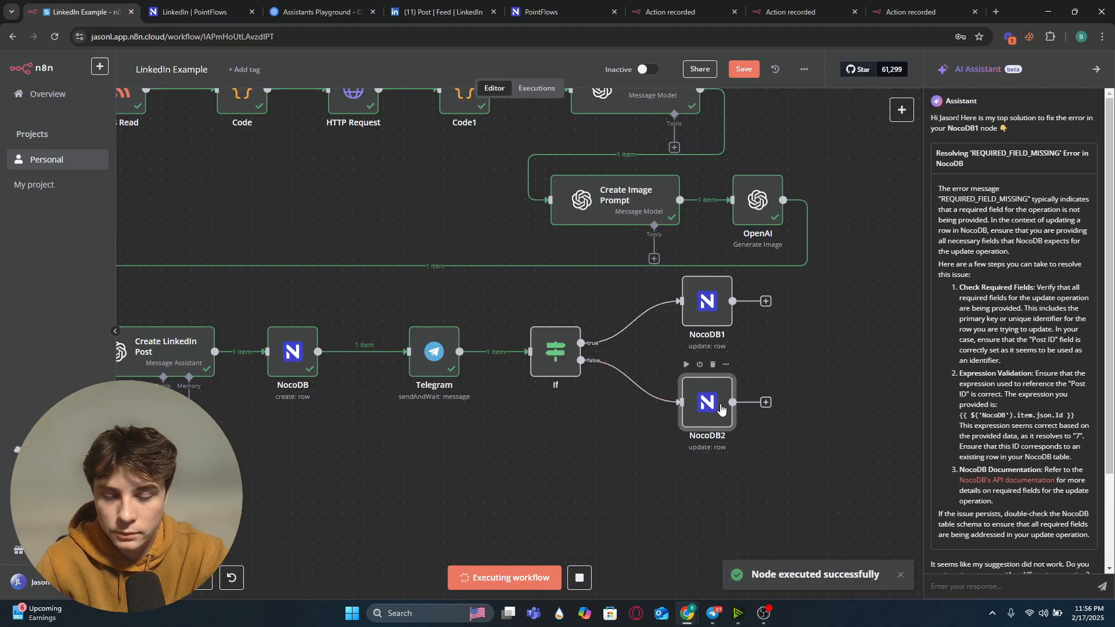
right_click(721, 417)
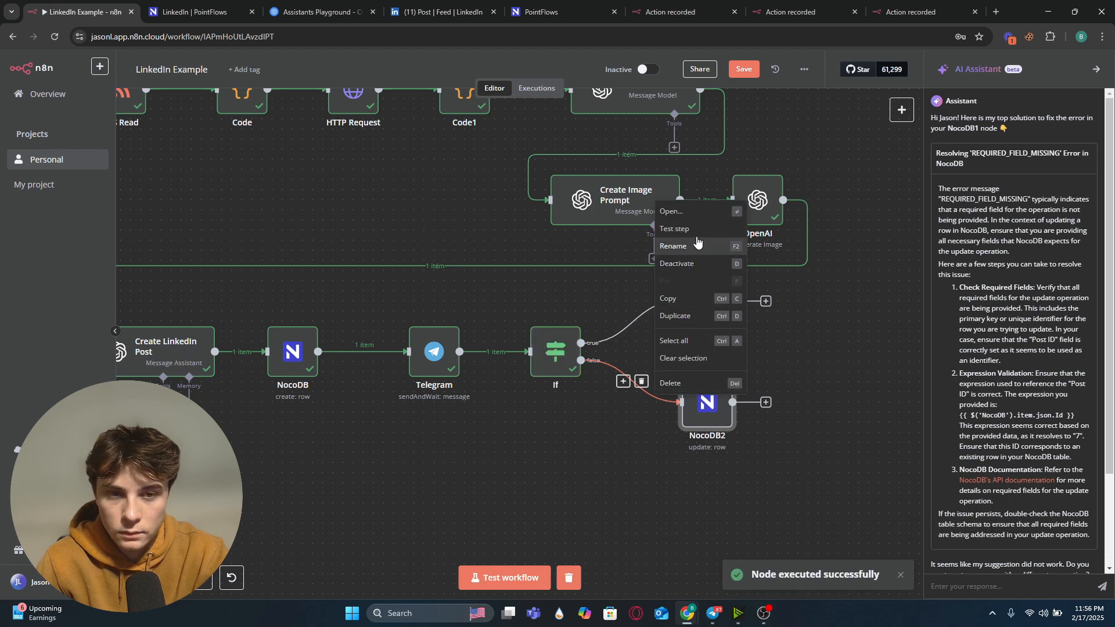
left_click(674, 228)
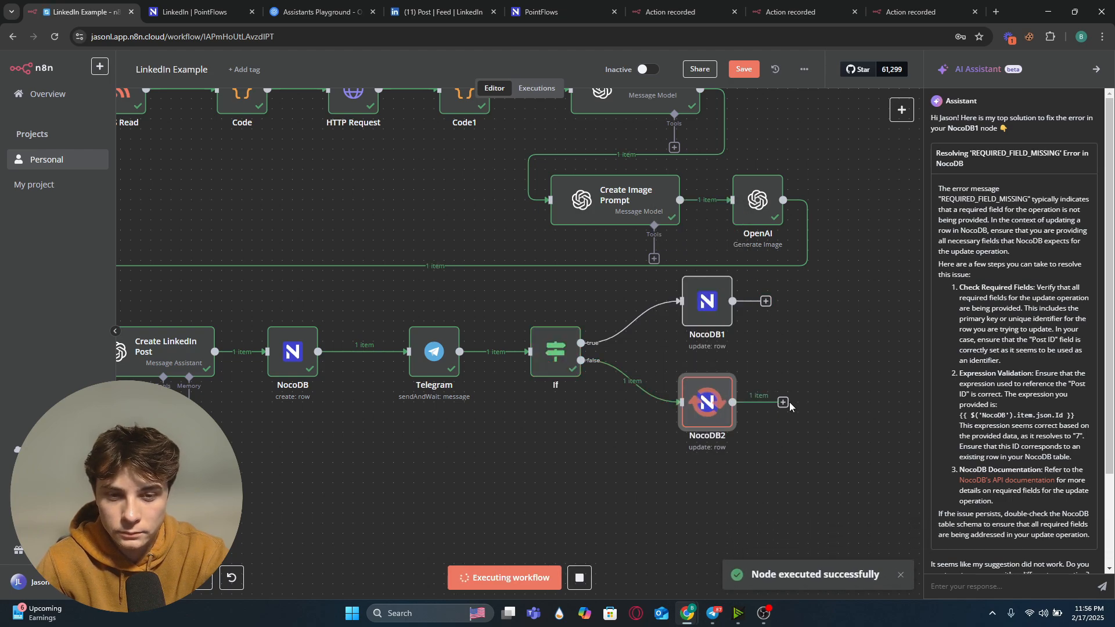
Step: Refresh the NocoDB LinkedIn table and check row 6's Status value
left_click(170, 12)
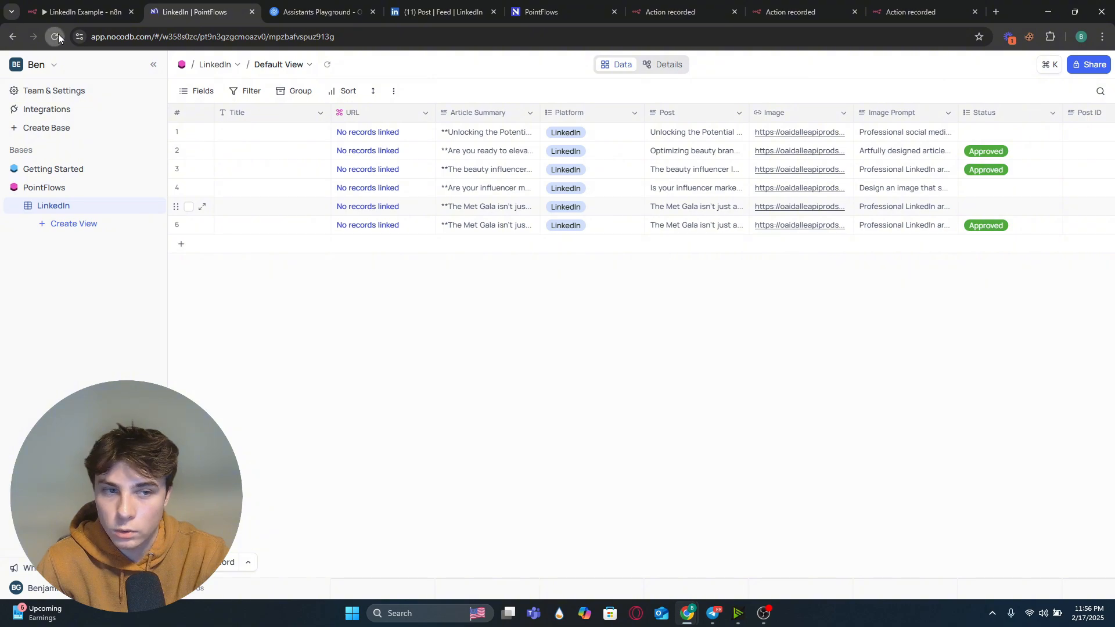
left_click(55, 36)
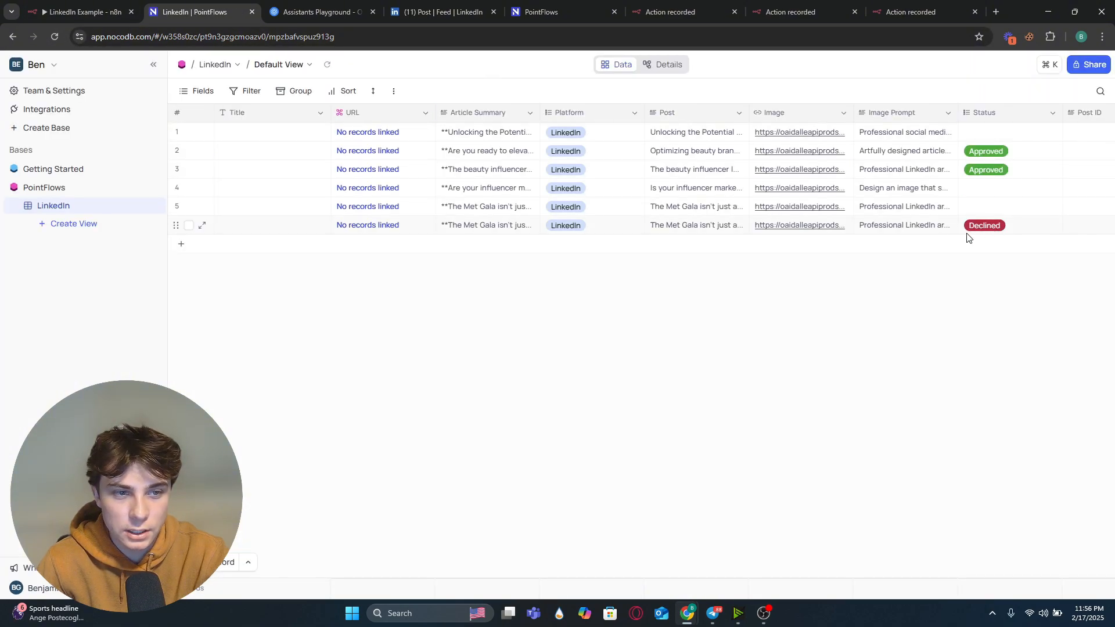
left_click(81, 11)
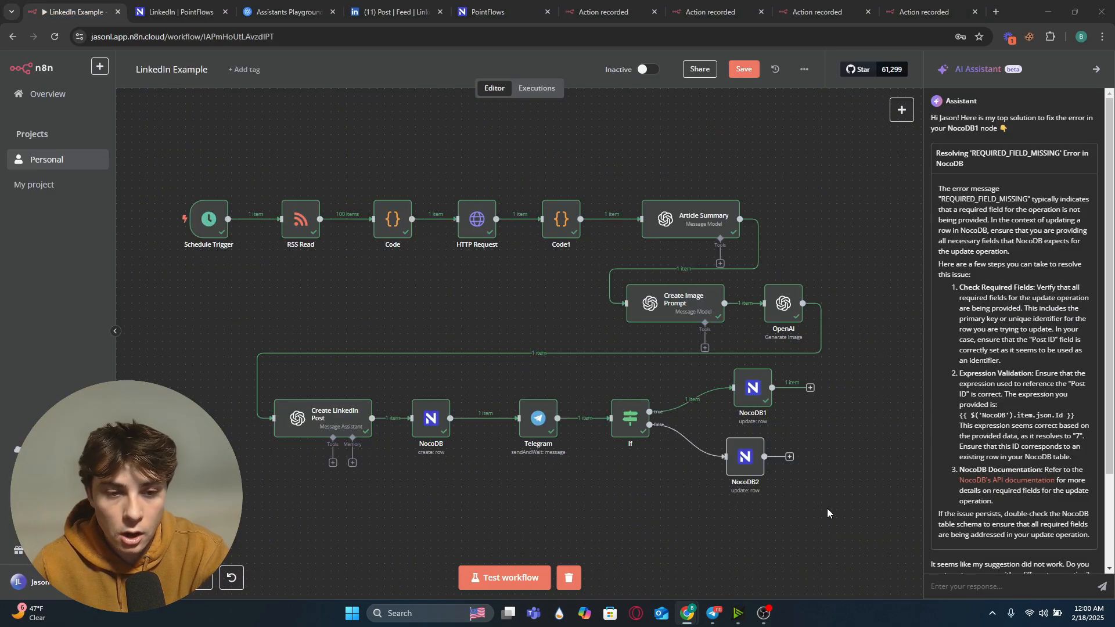
Step: Nudge the NocoDB2 node slightly to line it up beneath NocoDB1
scroll(825, 530, "right", 2)
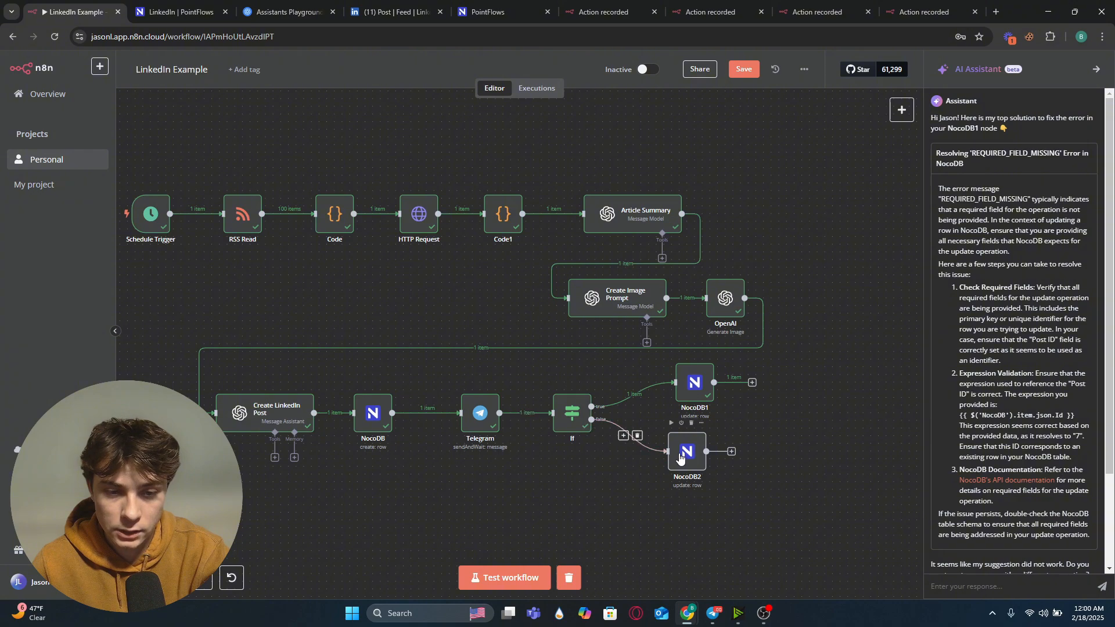
left_click_drag(681, 458, 691, 453)
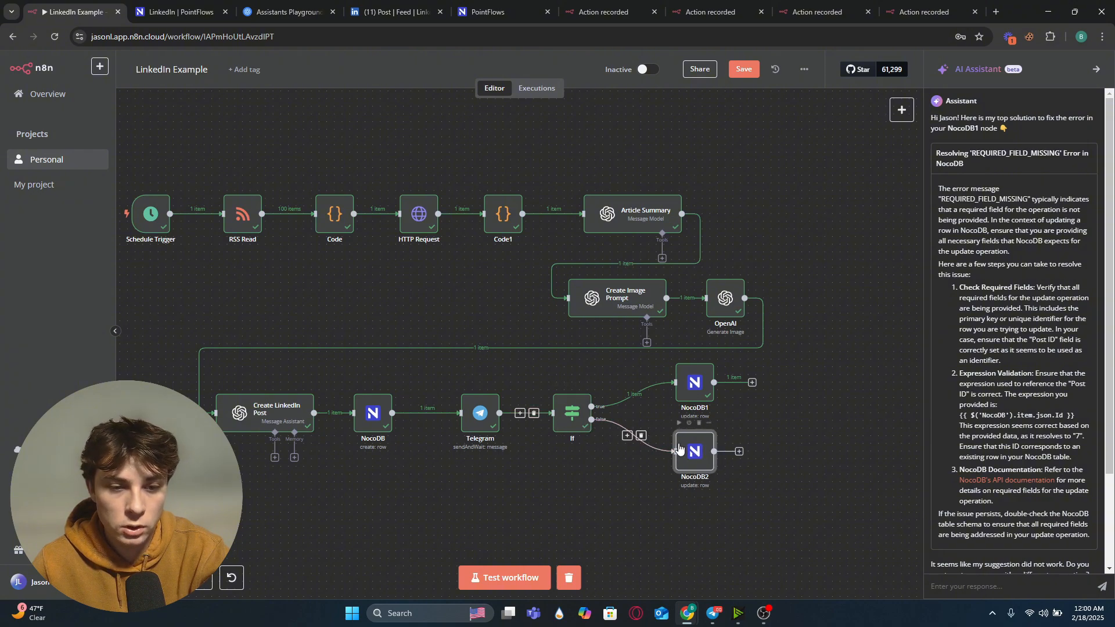
left_click(183, 11)
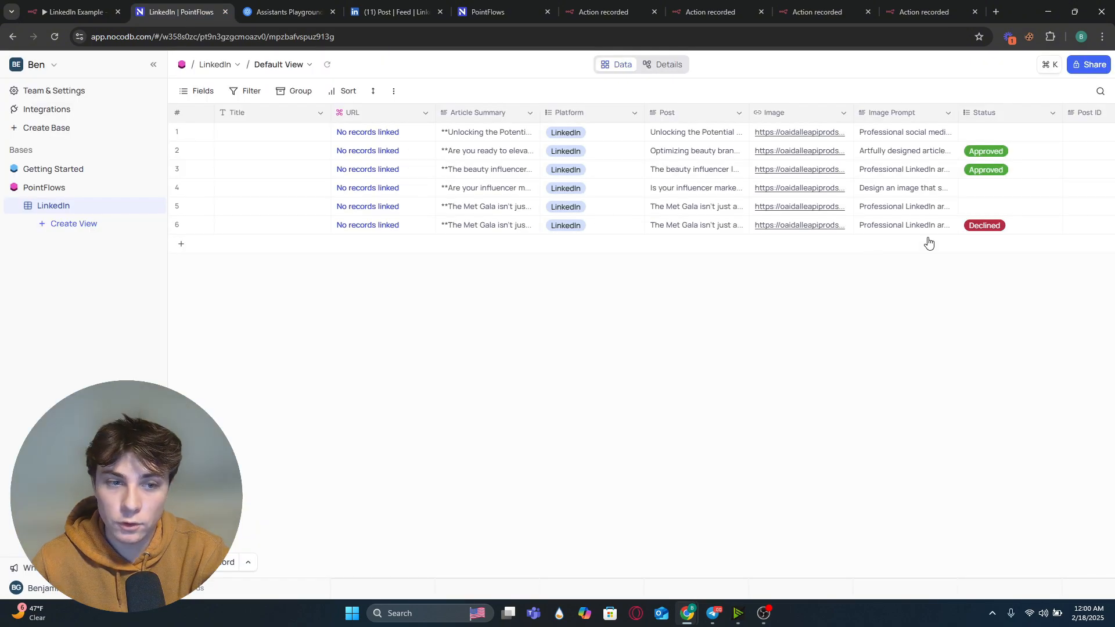
left_click(82, 9)
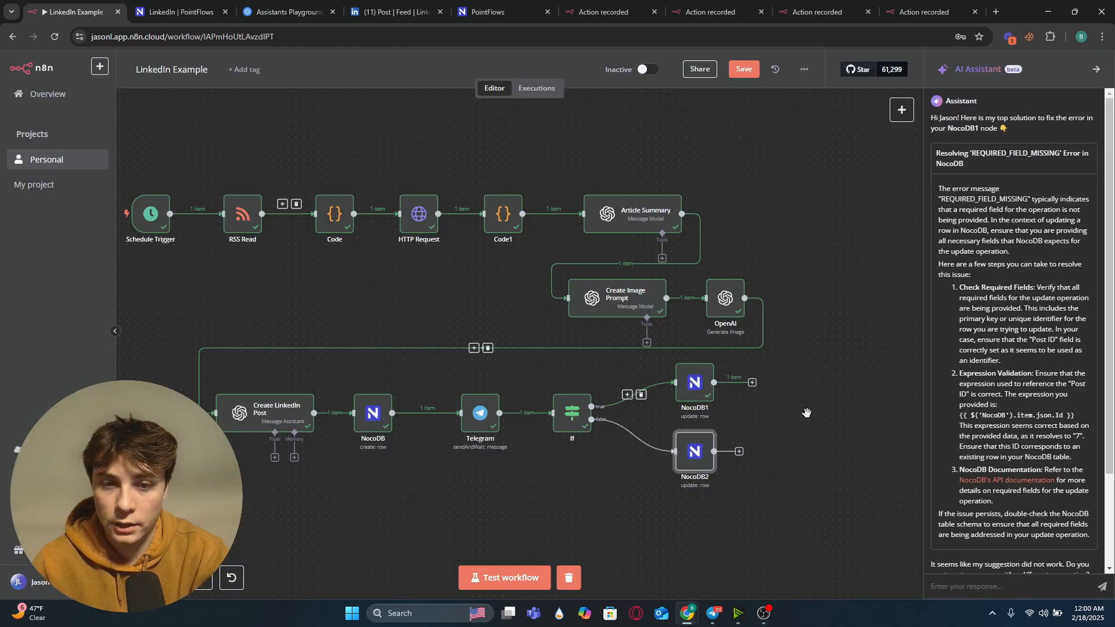
Step: Add an OpenAI Generate an image node after NocoDB1
left_click_drag(777, 412, 660, 408)
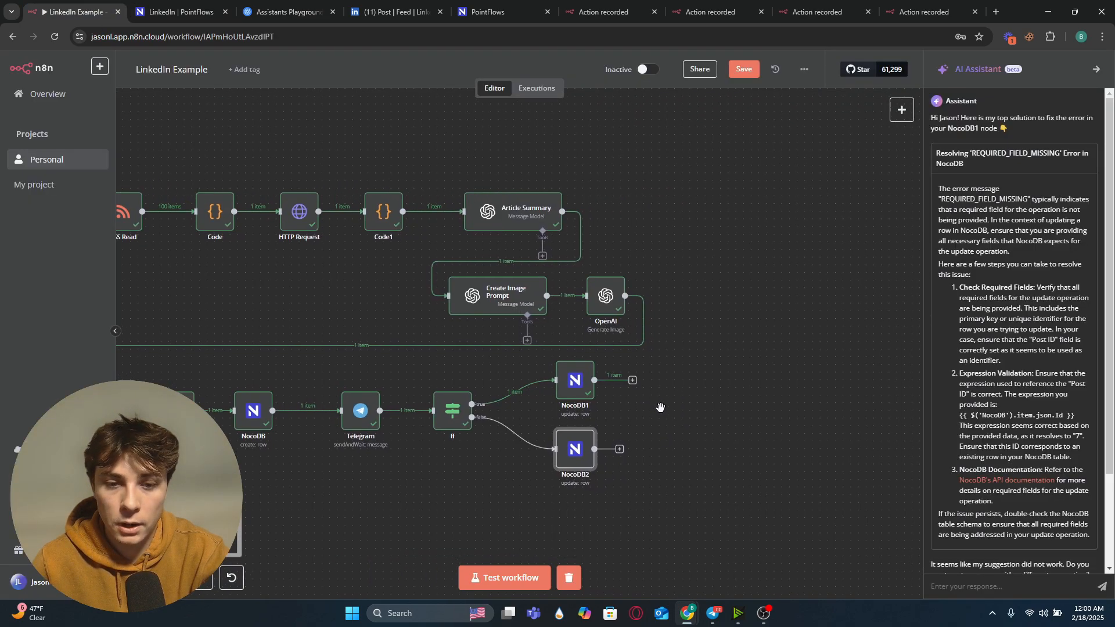
left_click(632, 382)
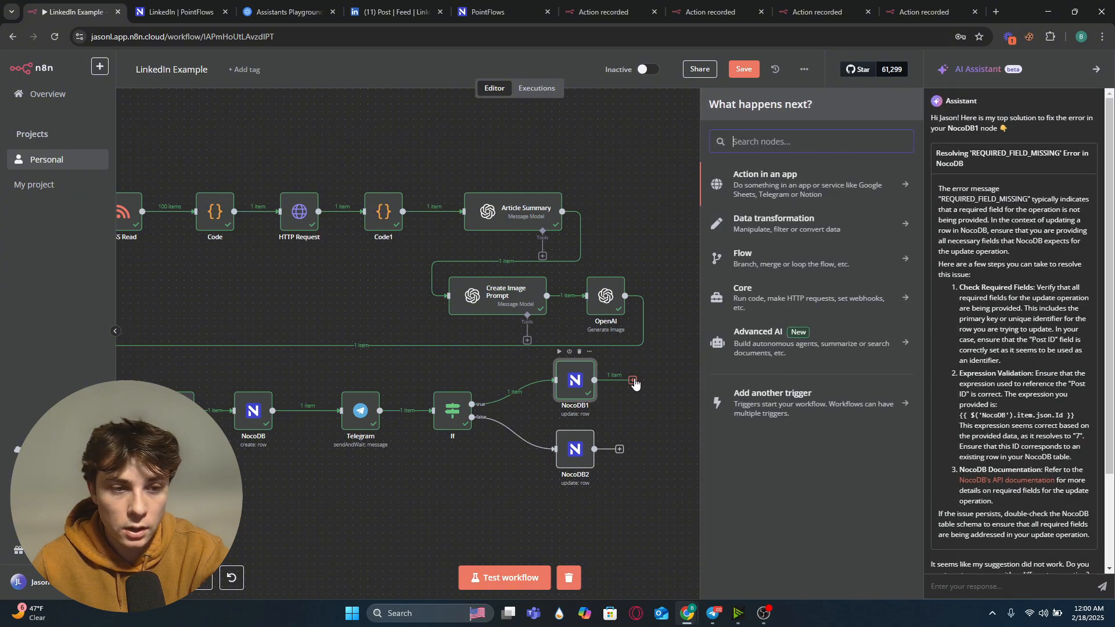
left_click(835, 343)
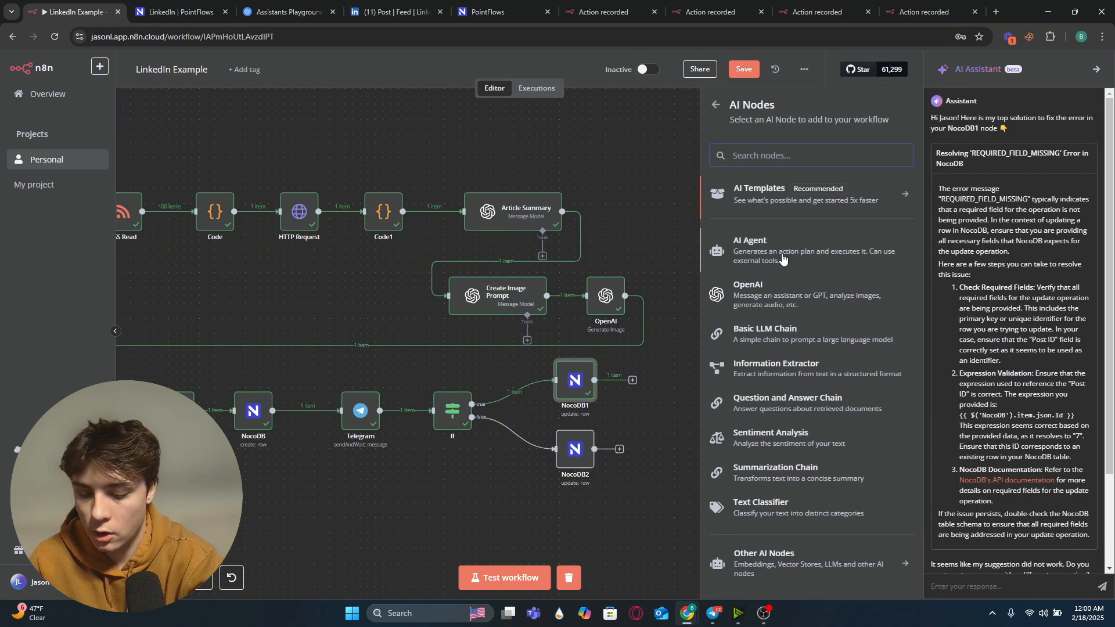
type("open")
left_click(784, 193)
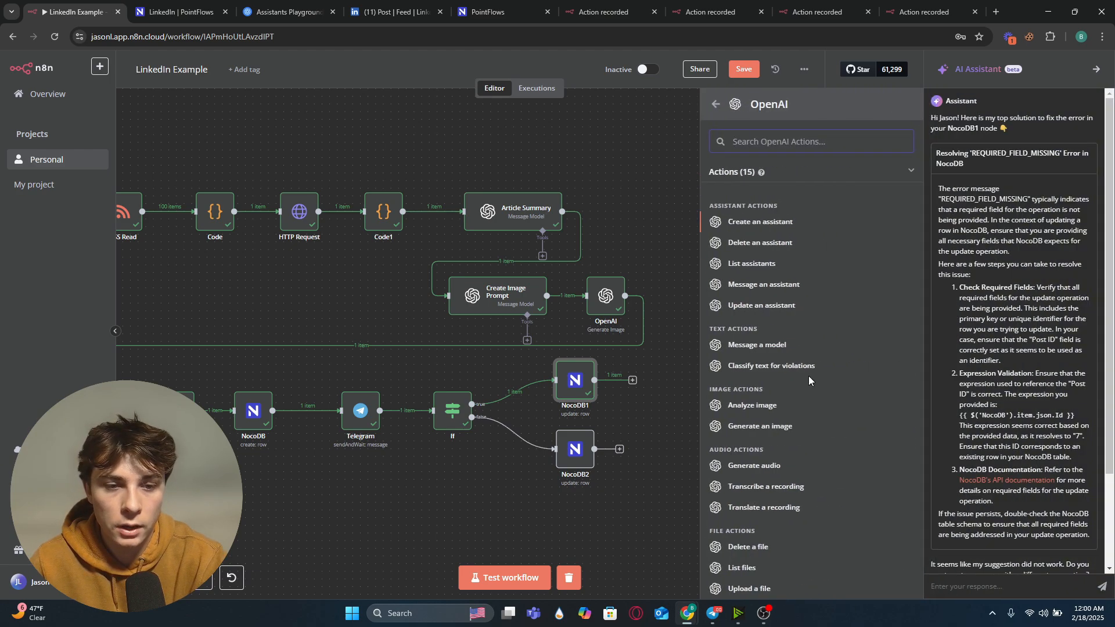
left_click(761, 426)
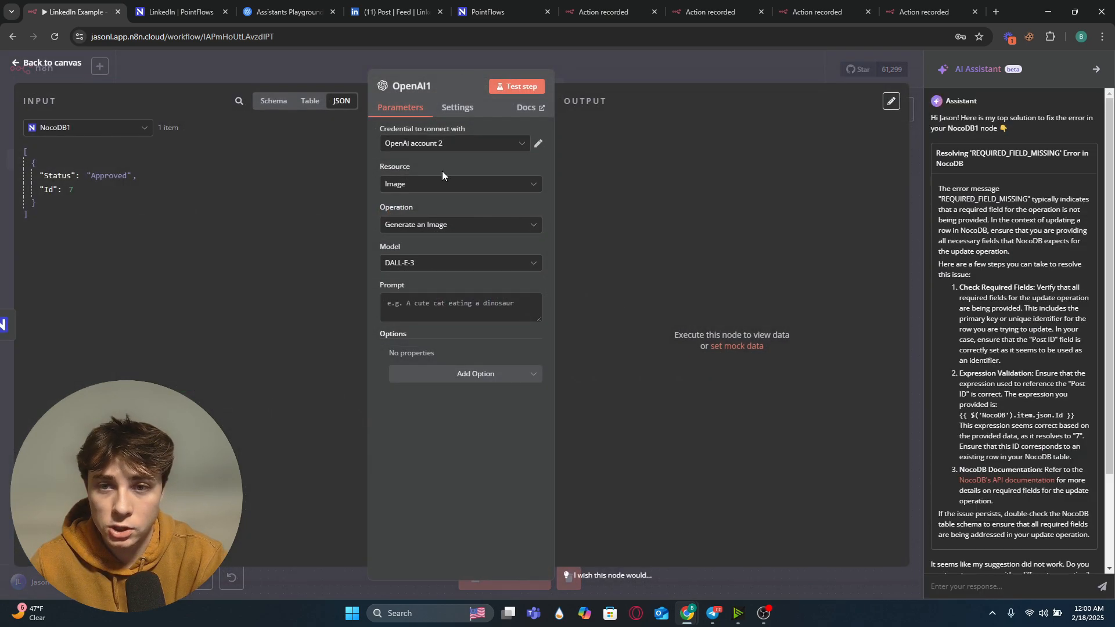
left_click(341, 73)
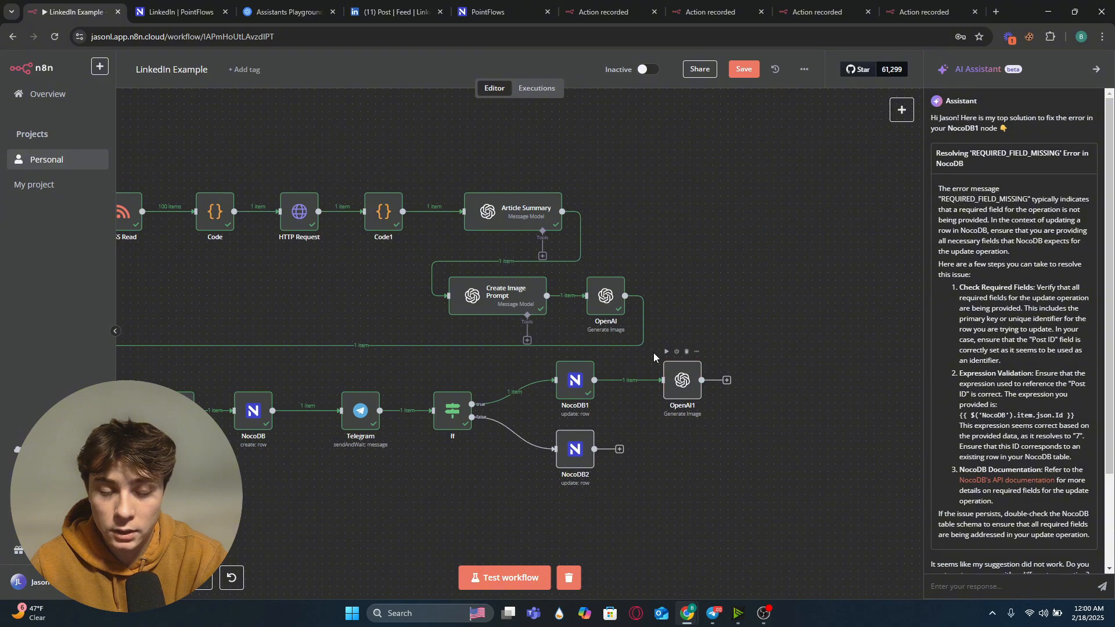
Step: Inspect the first OpenAI image node's prompt and output
double_click(602, 297)
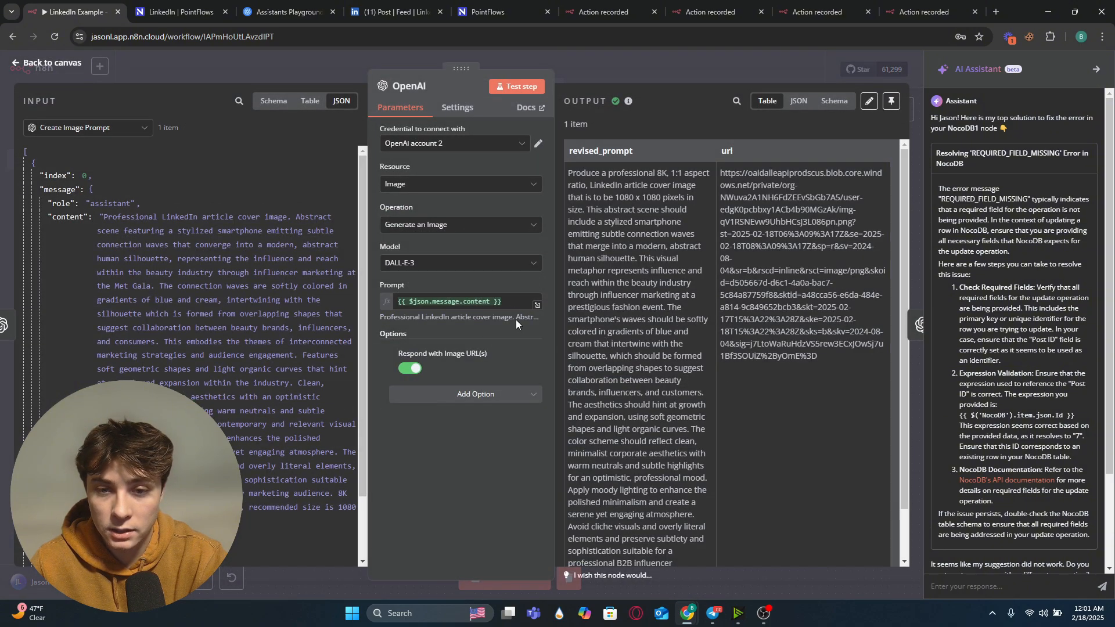
left_click(595, 77)
left_click_drag(275, 296, 386, 281)
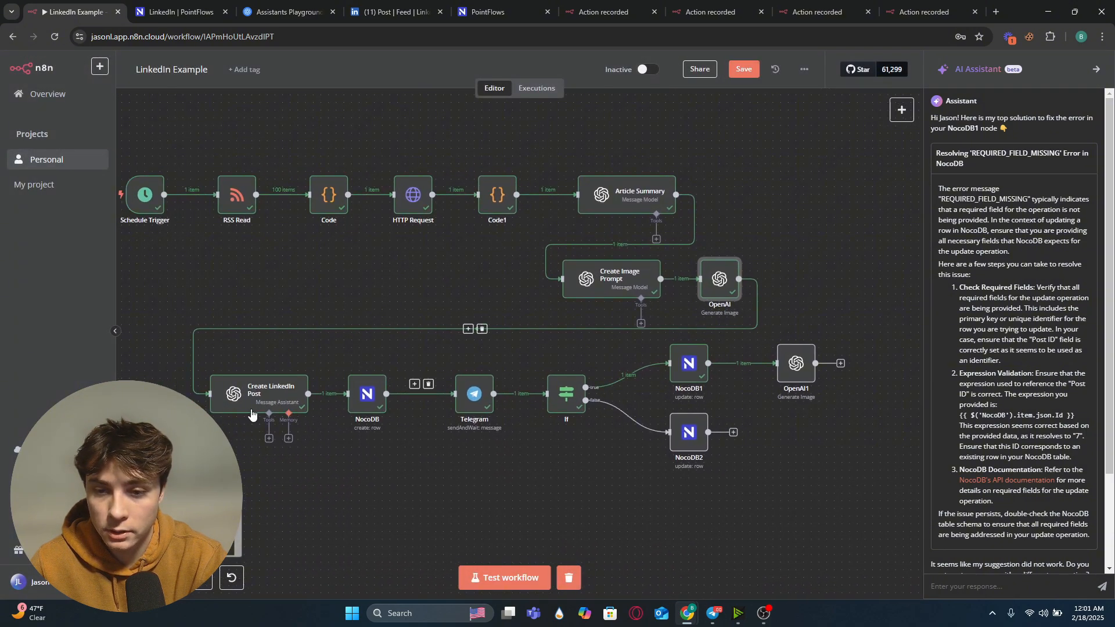
left_click_drag(475, 268, 452, 271)
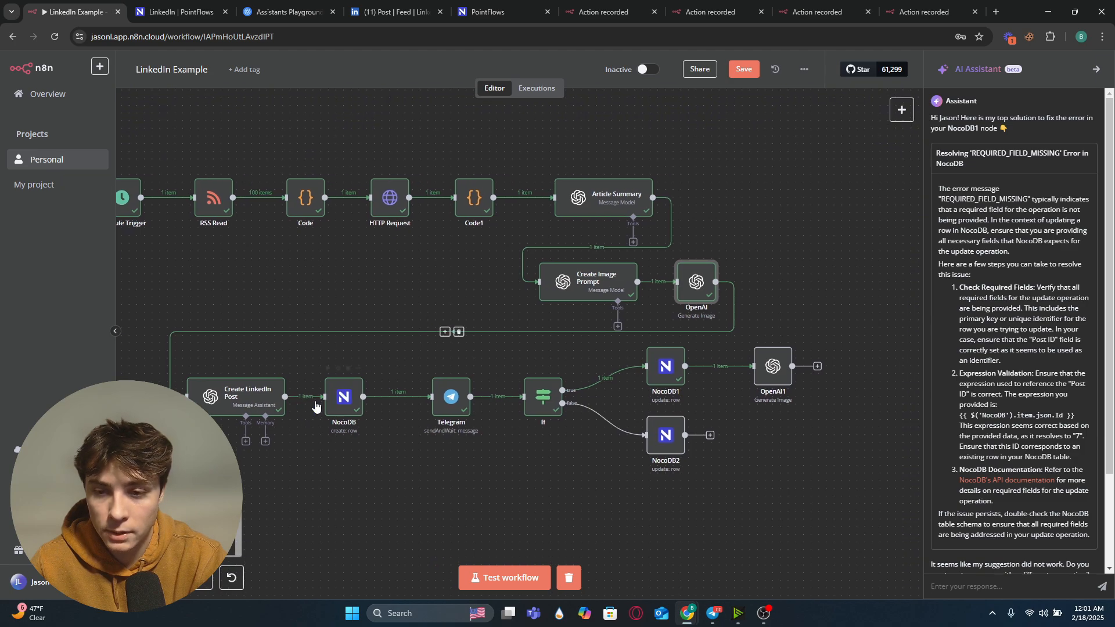
left_click_drag(322, 414, 256, 409)
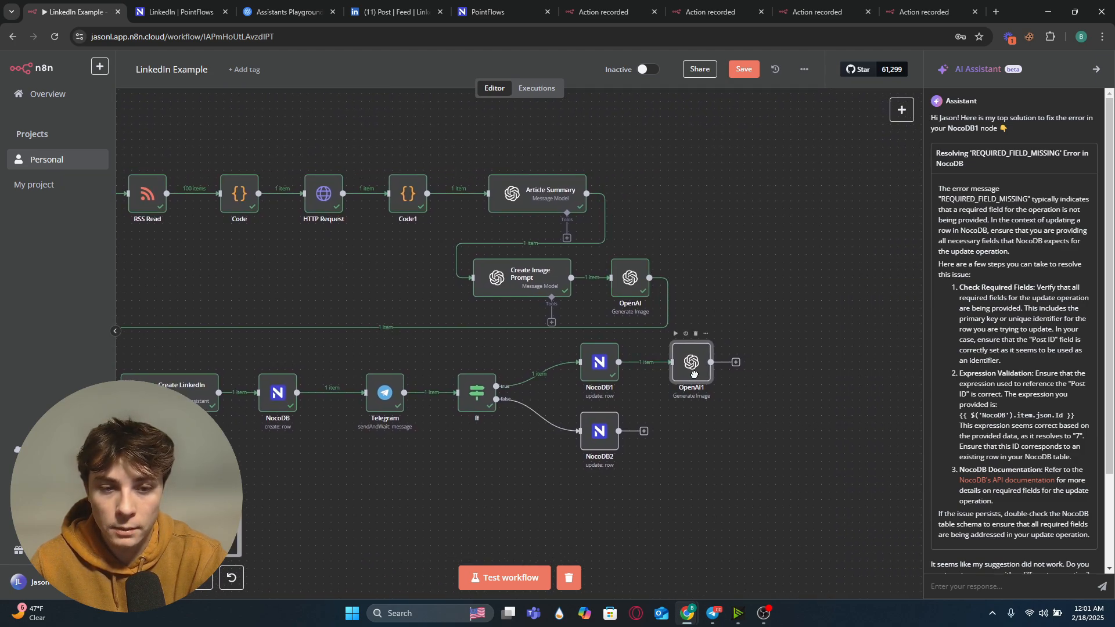
Step: Set OpenAI1's prompt to {{ $('OpenAI').item.json.revised_prompt }} from the OpenAI node's input and test the step
double_click(700, 366)
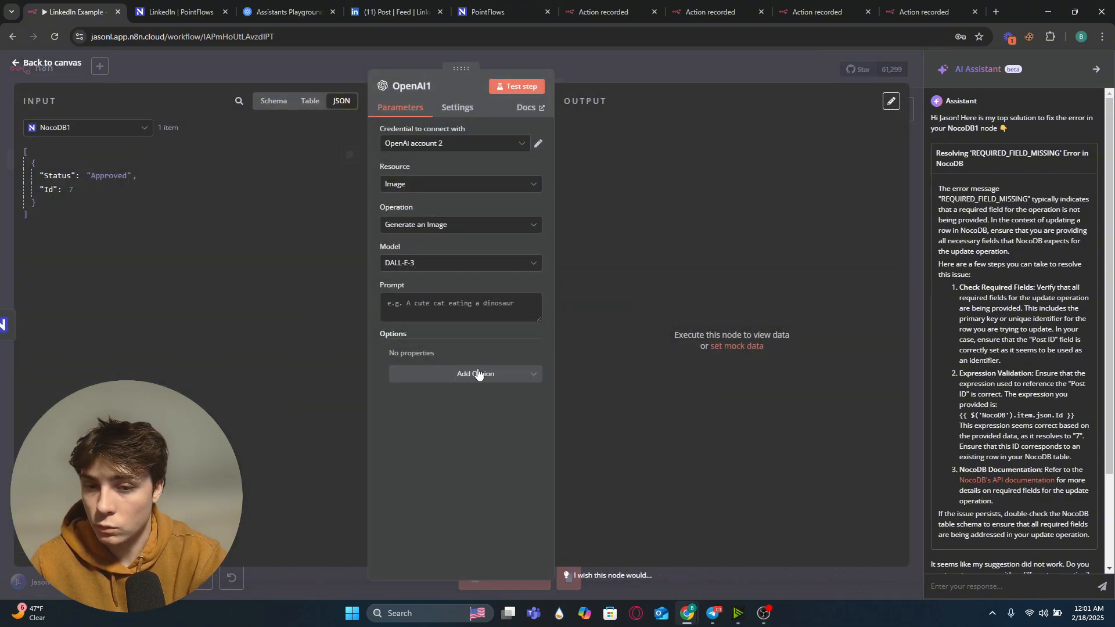
left_click(123, 131)
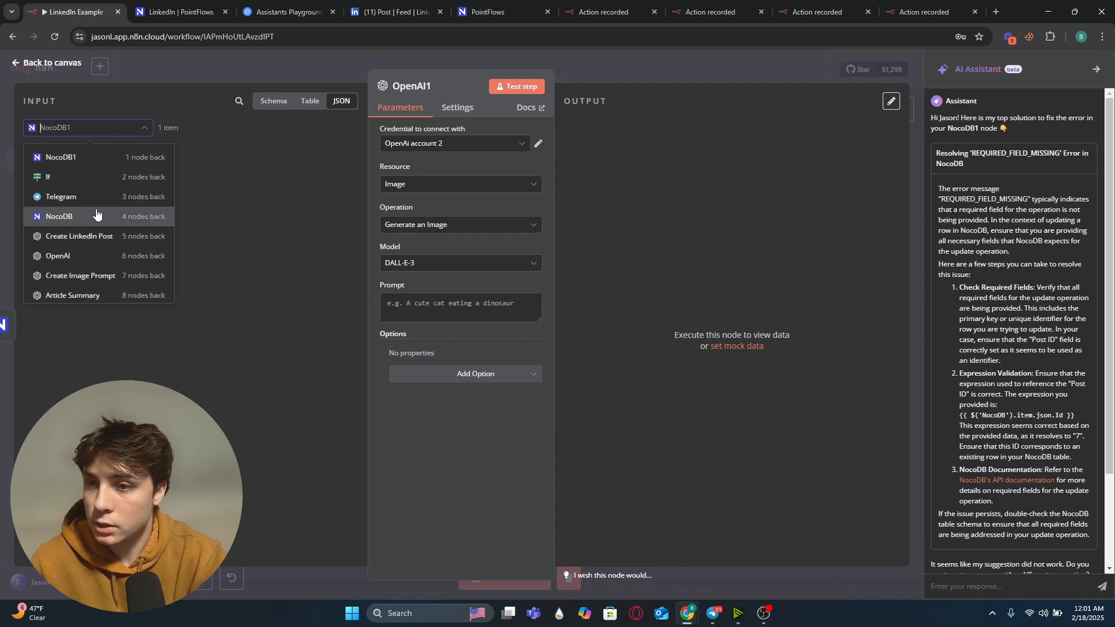
left_click(111, 261)
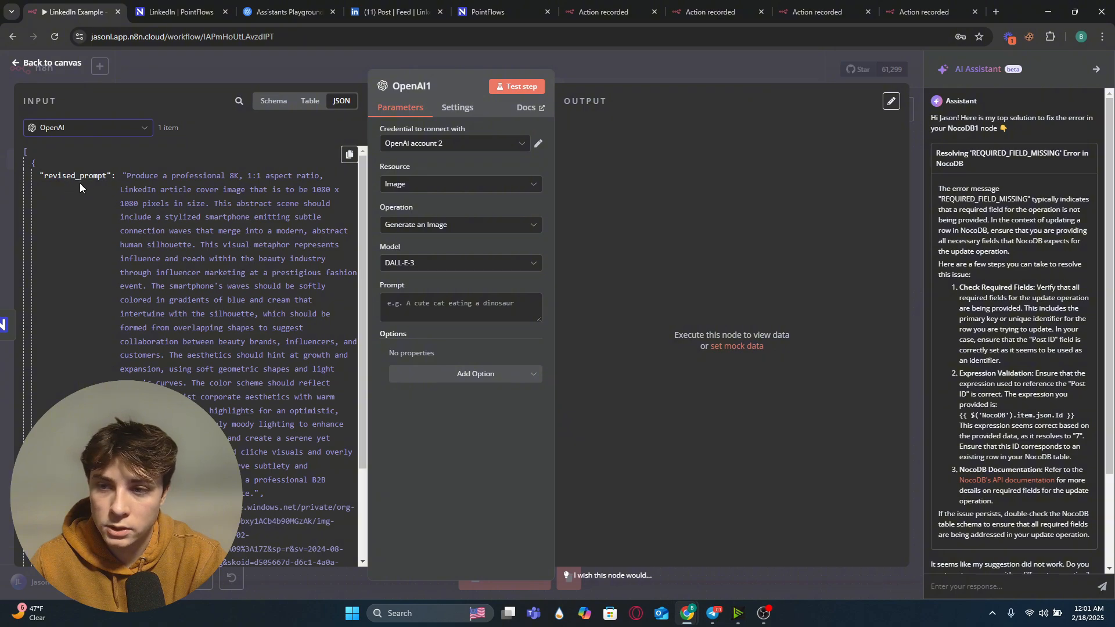
left_click_drag(70, 176, 437, 288)
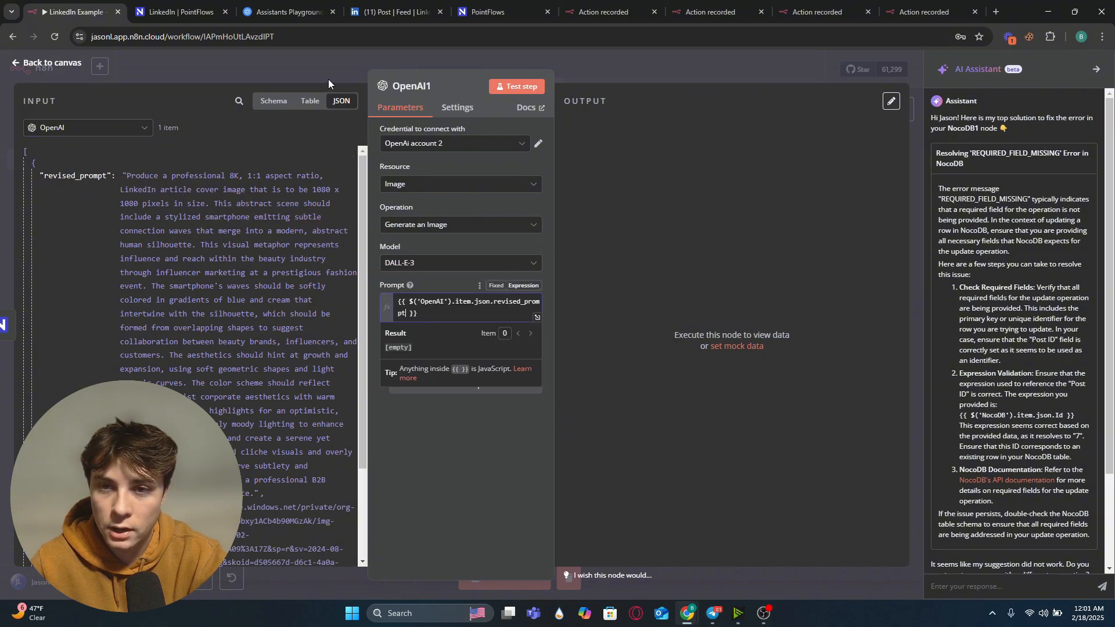
left_click(517, 87)
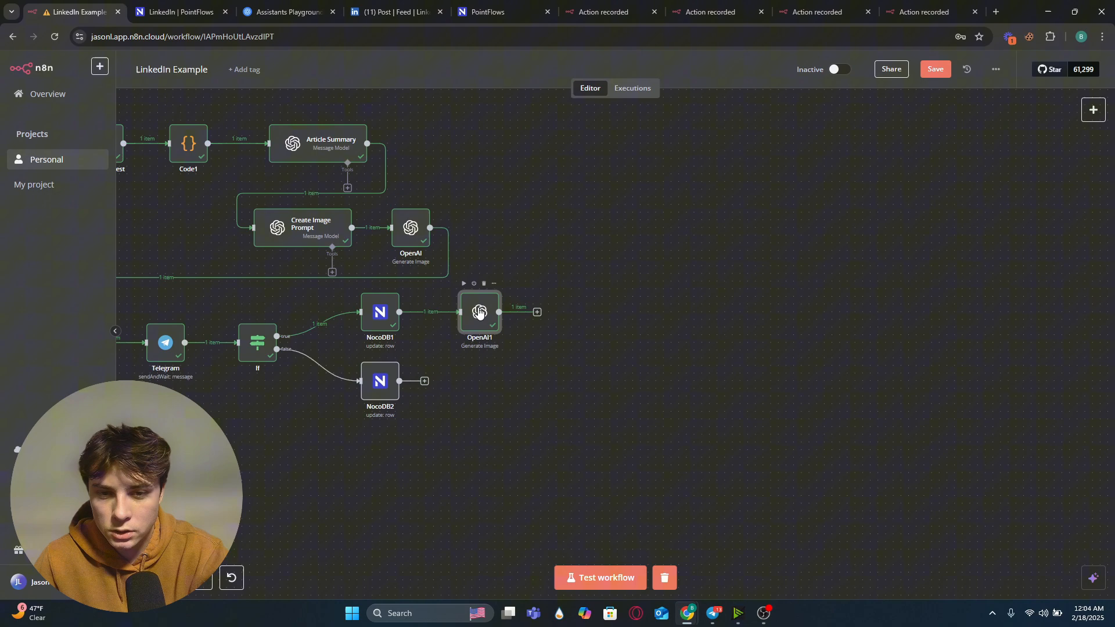
Step: Add a LinkedIn Create a post node after the OpenAI1 image node
double_click(479, 313)
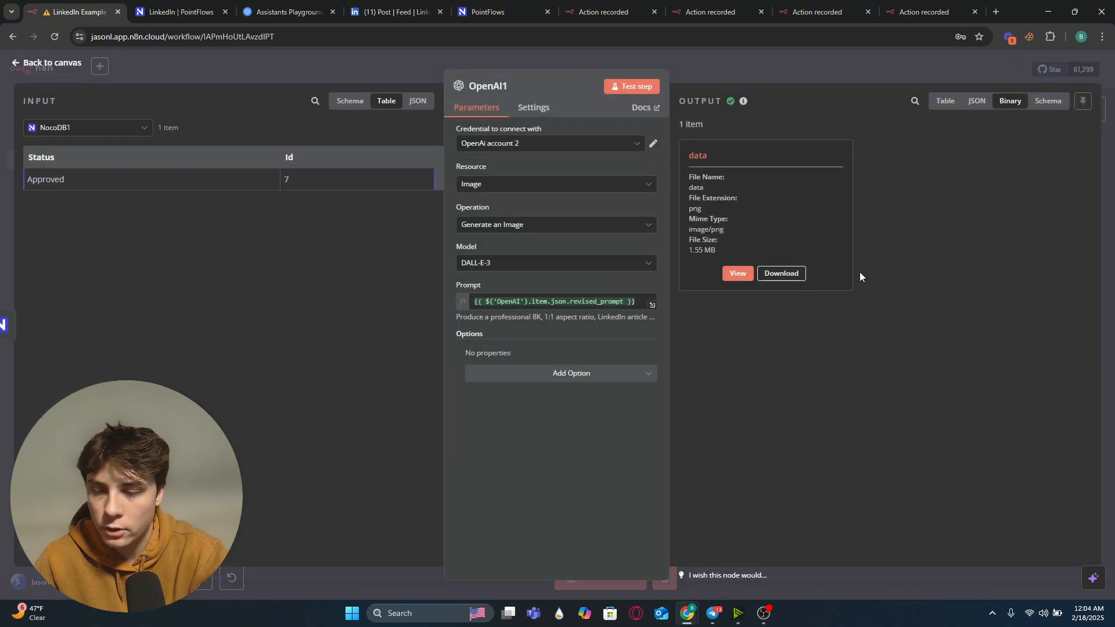
left_click(402, 68)
left_click_drag(547, 225, 688, 265)
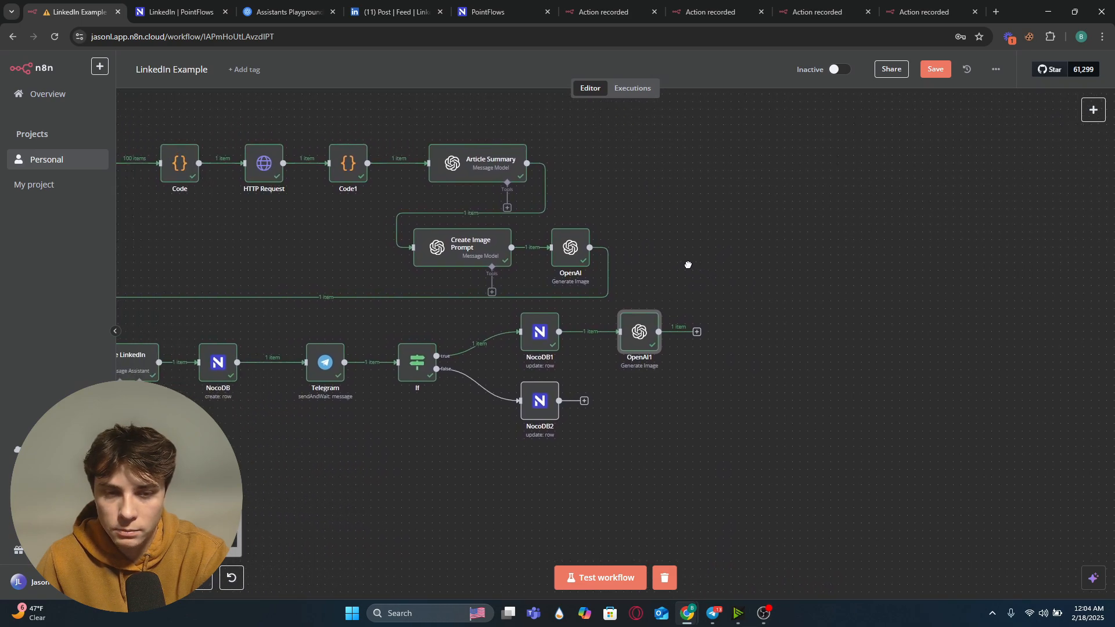
left_click(695, 330)
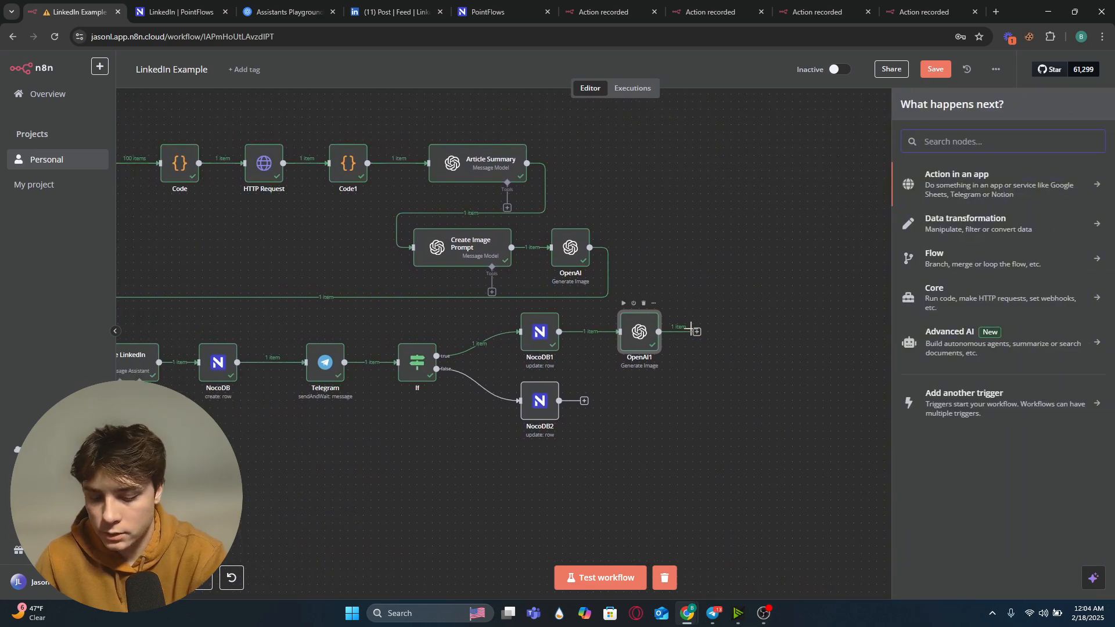
type("linked")
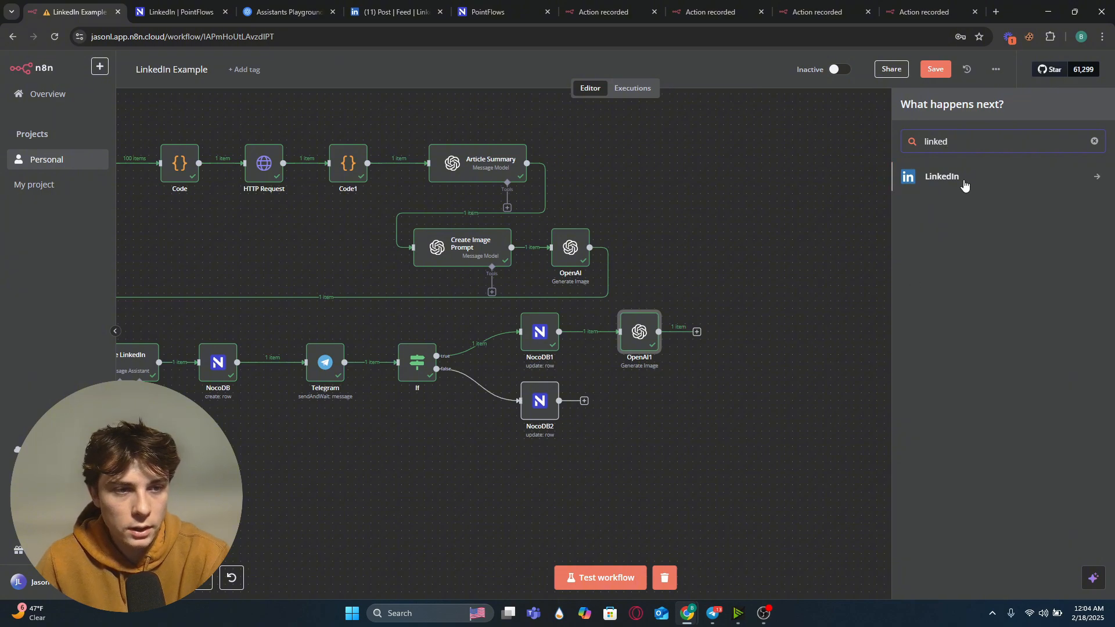
left_click(961, 179)
left_click(944, 203)
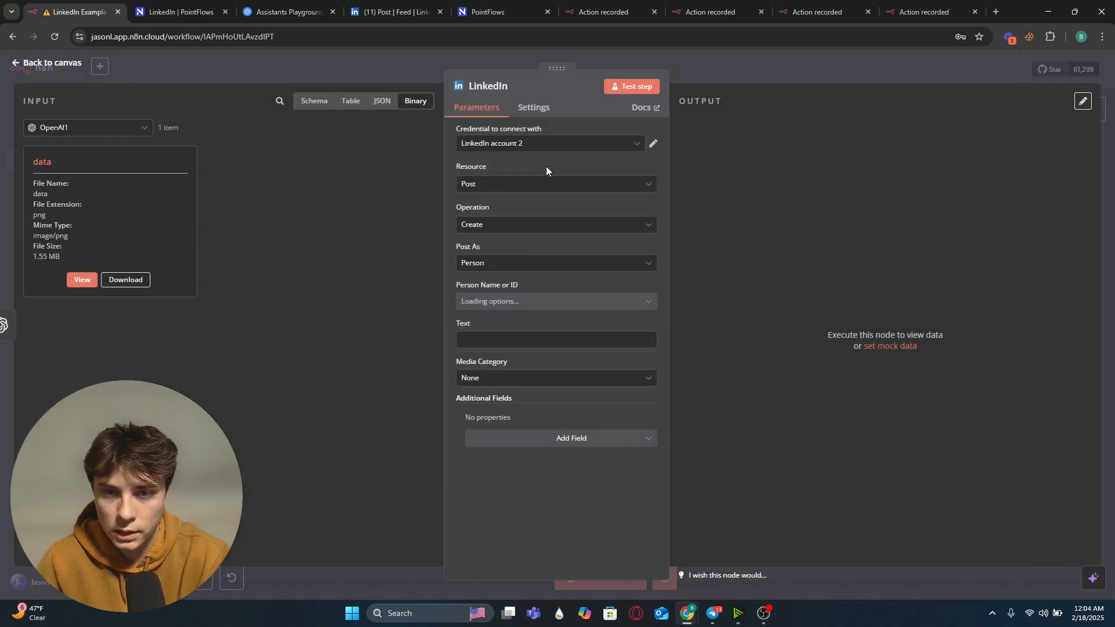
Step: Set Post As to Person and switch the LinkedIn credential to the other connected account
left_click(530, 269)
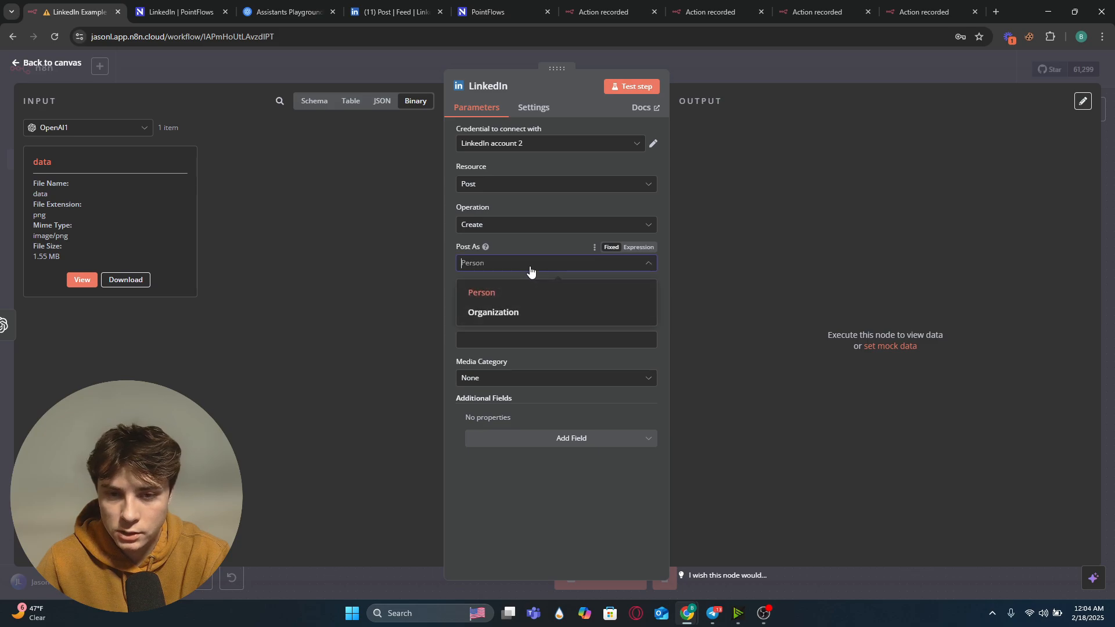
left_click(512, 295)
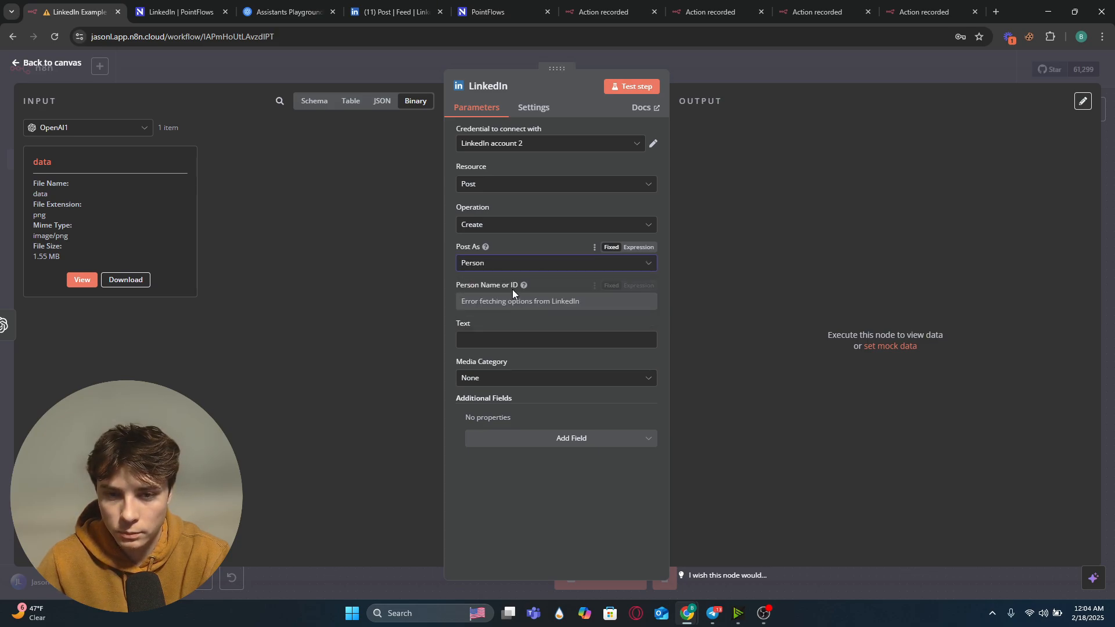
left_click(529, 143)
left_click(528, 167)
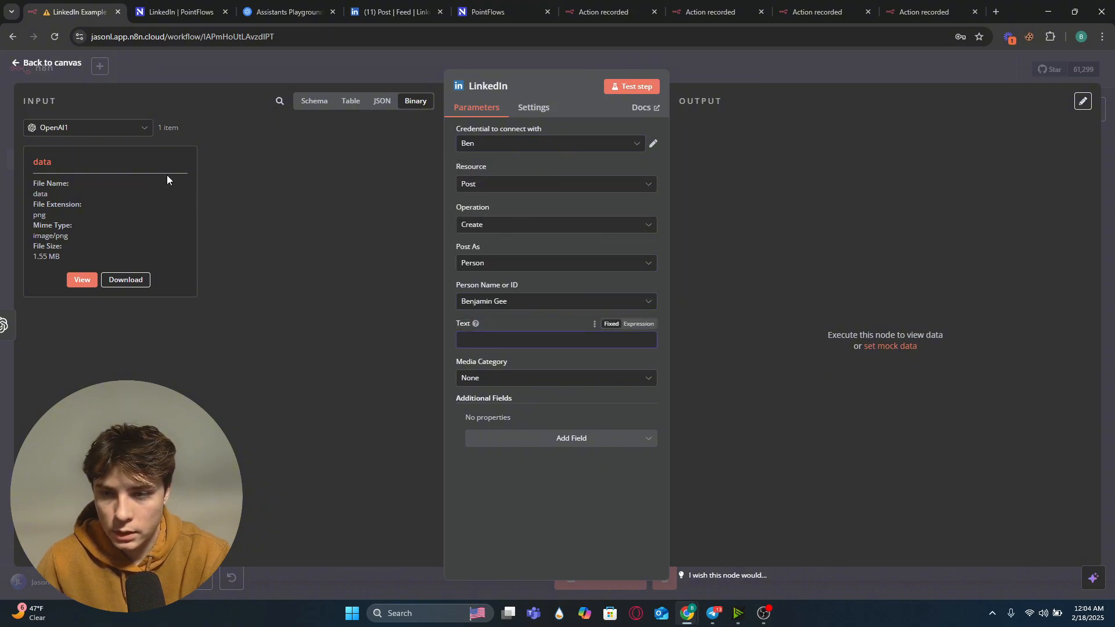
Step: Map the Create LinkedIn Post node's output field into the LinkedIn post Text
left_click(144, 132)
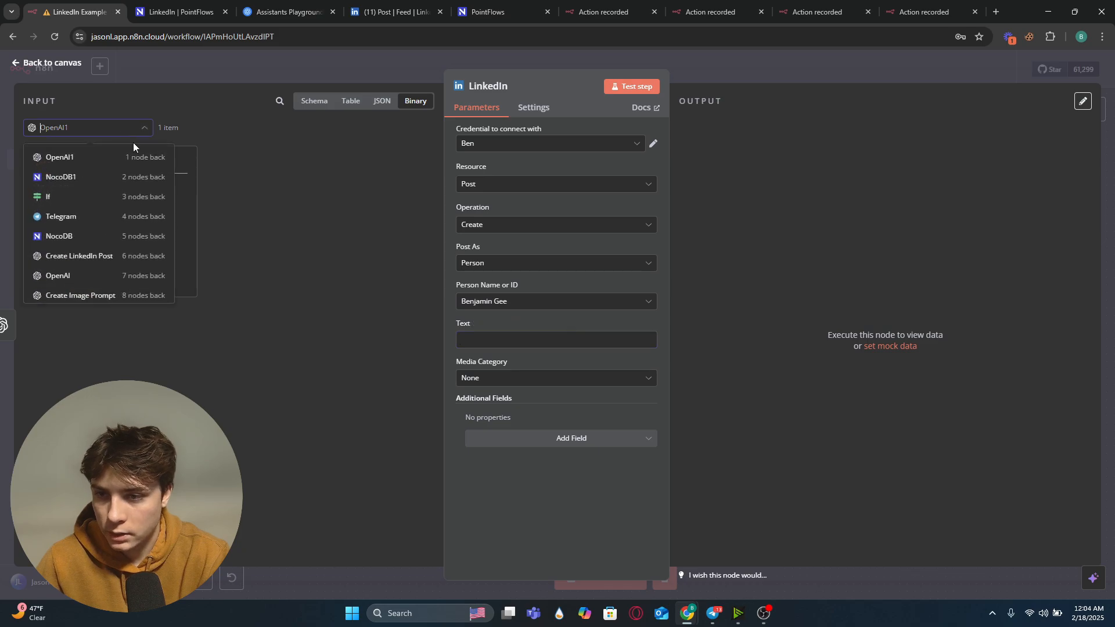
left_click(114, 257)
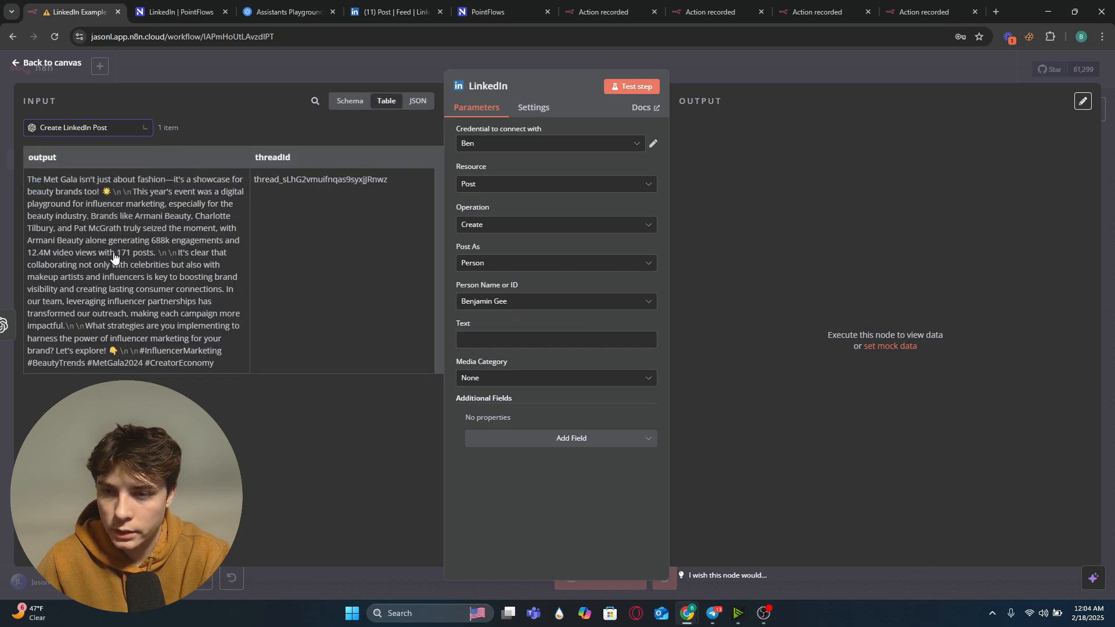
left_click_drag(41, 158, 409, 288)
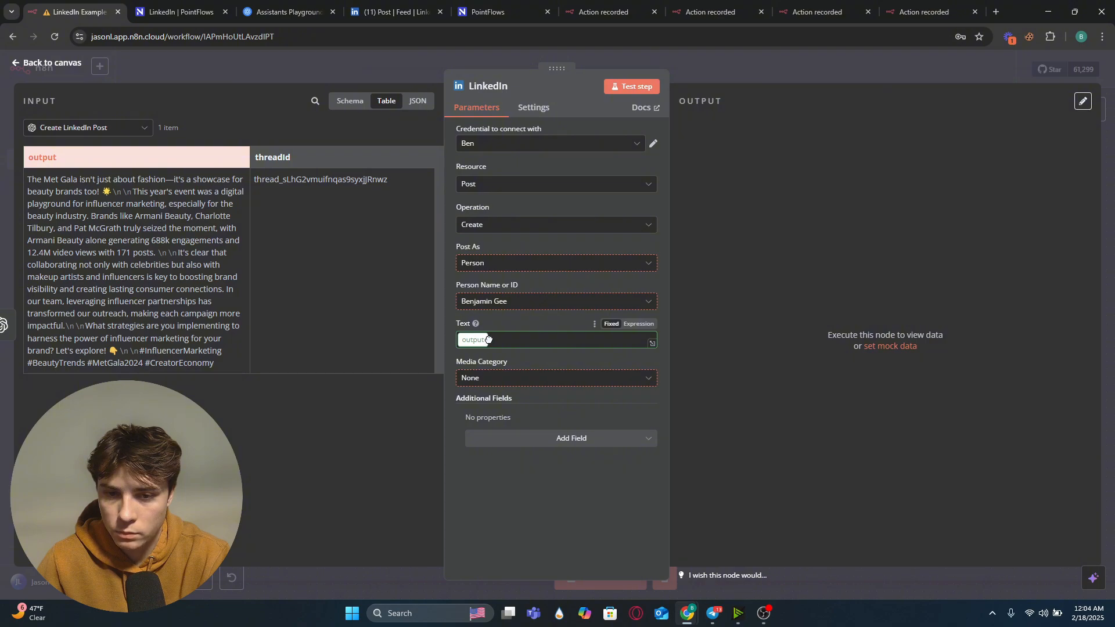
left_click_drag(488, 340, 487, 339)
left_click(524, 500)
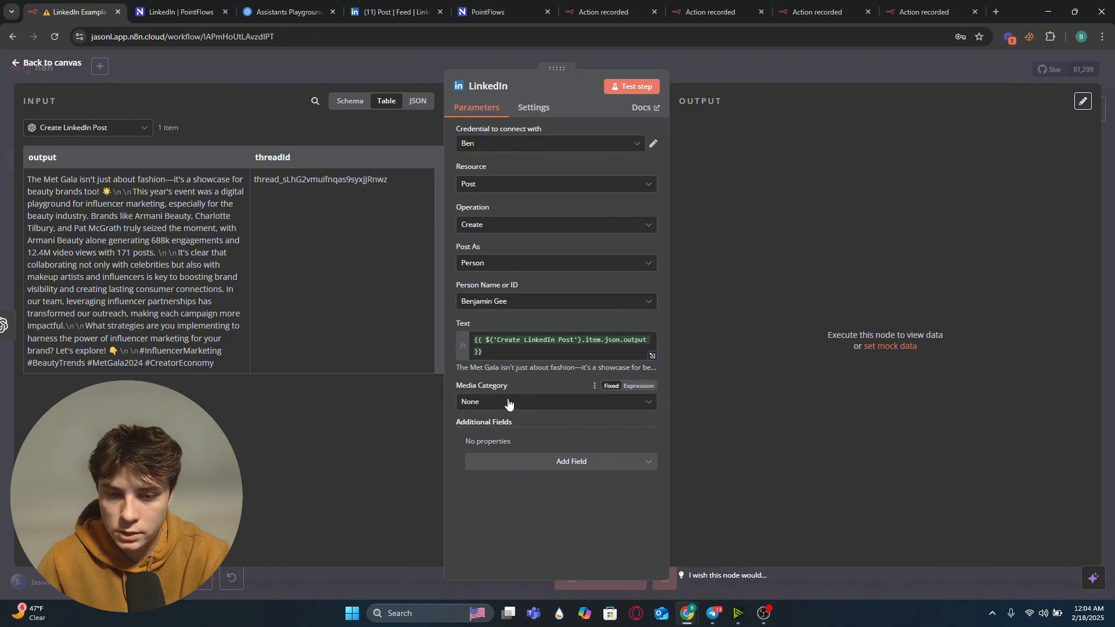
Step: Set the media category to Image and test the LinkedIn node from the canvas
left_click(508, 403)
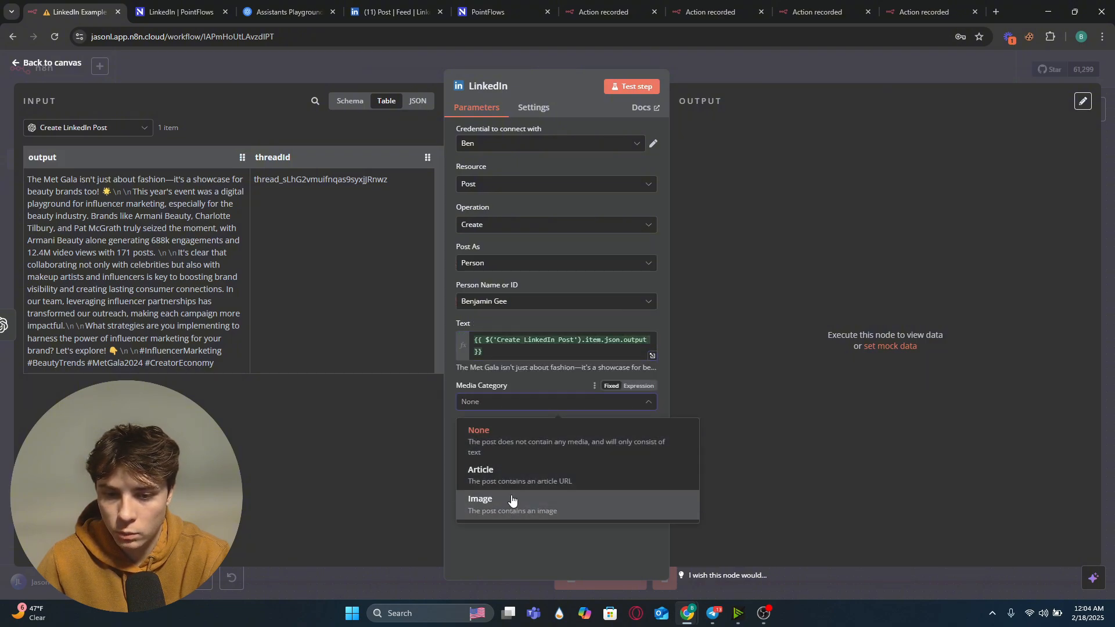
left_click(501, 510)
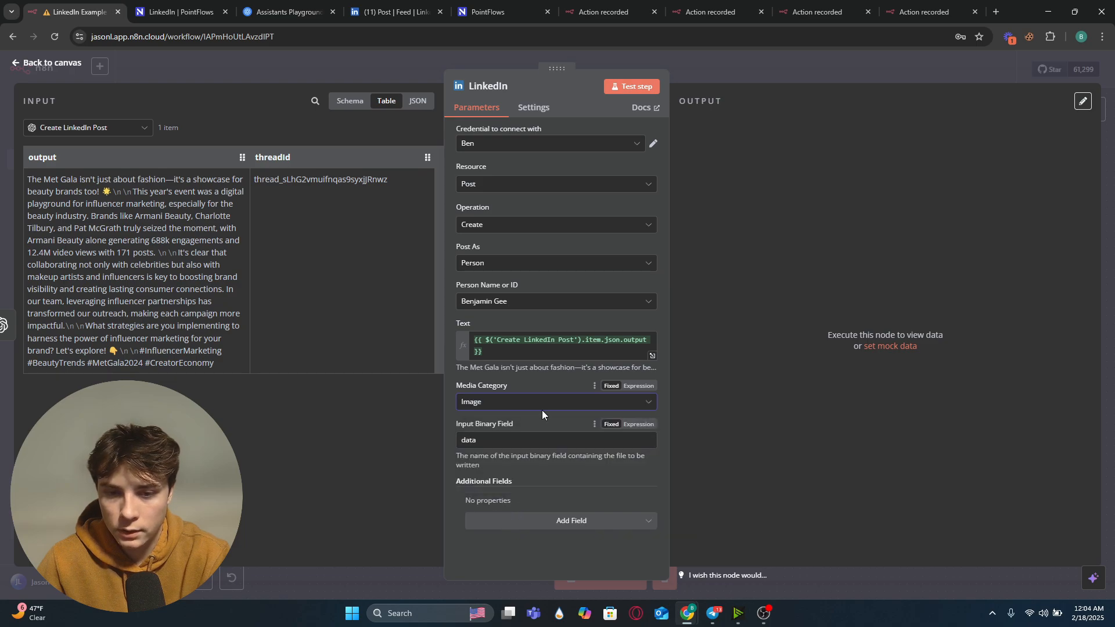
left_click(374, 67)
right_click(718, 348)
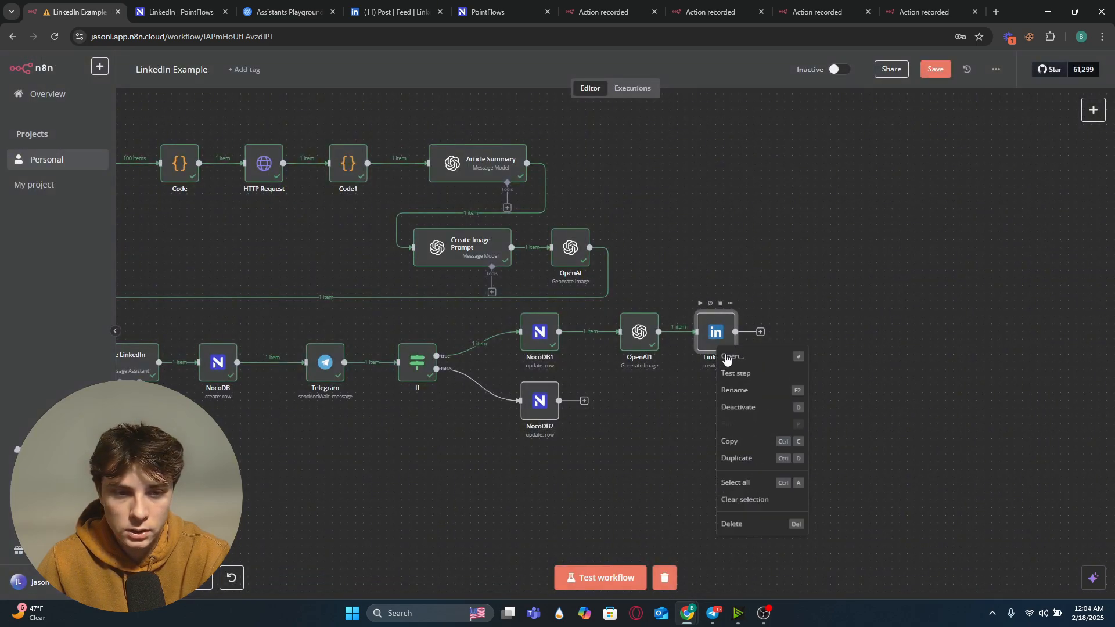
left_click(740, 375)
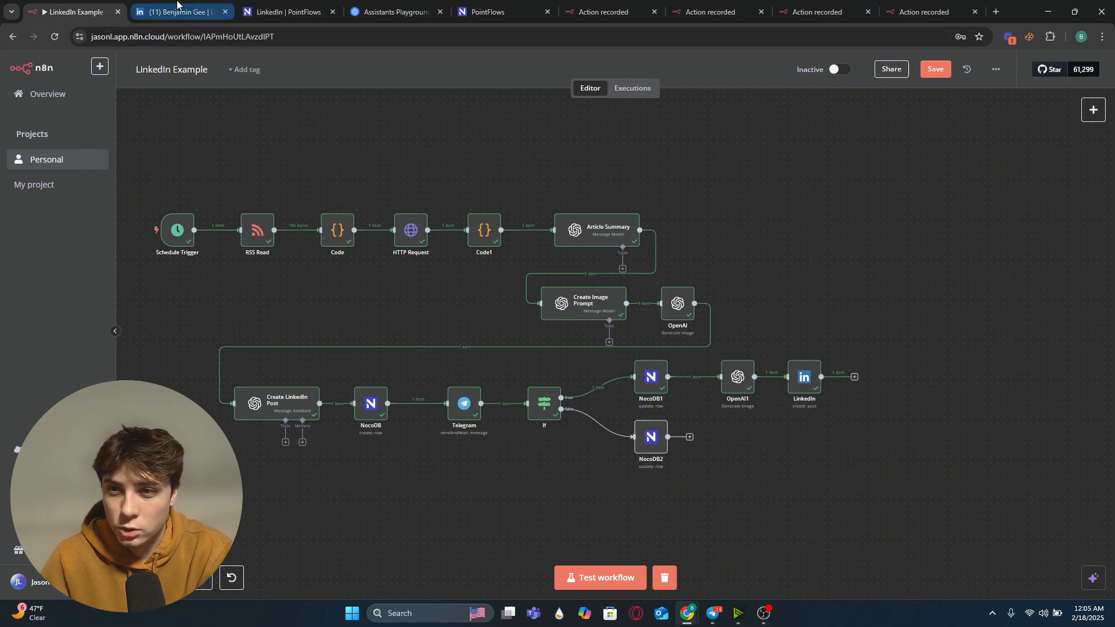
Step: Review the newly published post and its image on the LinkedIn profile
left_click(177, 8)
scroll(186, 360, "down", 7)
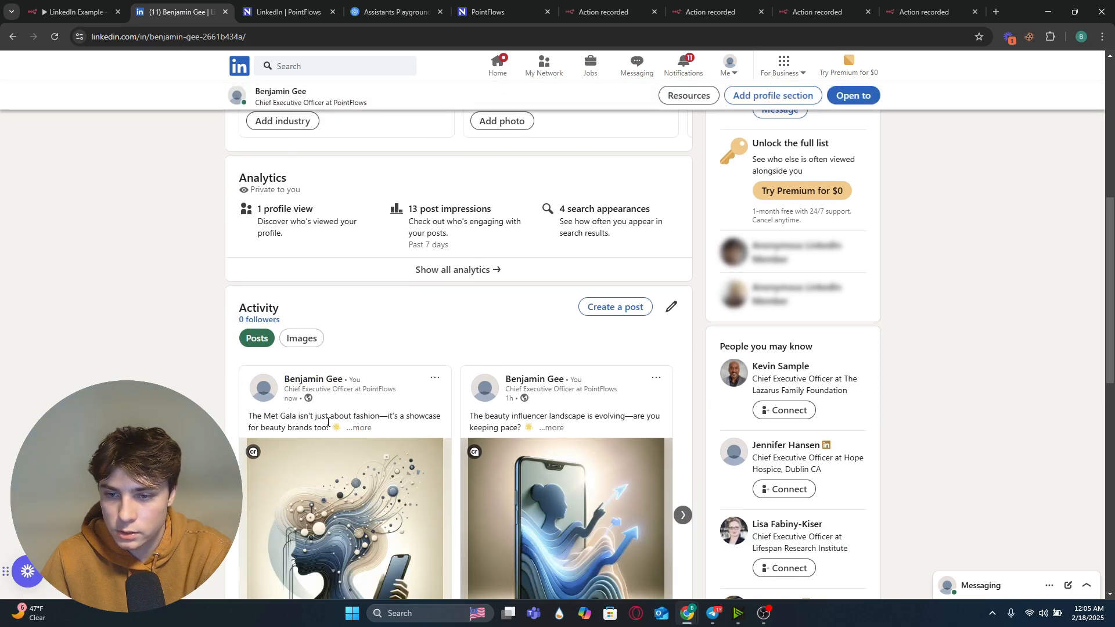
left_click(359, 428)
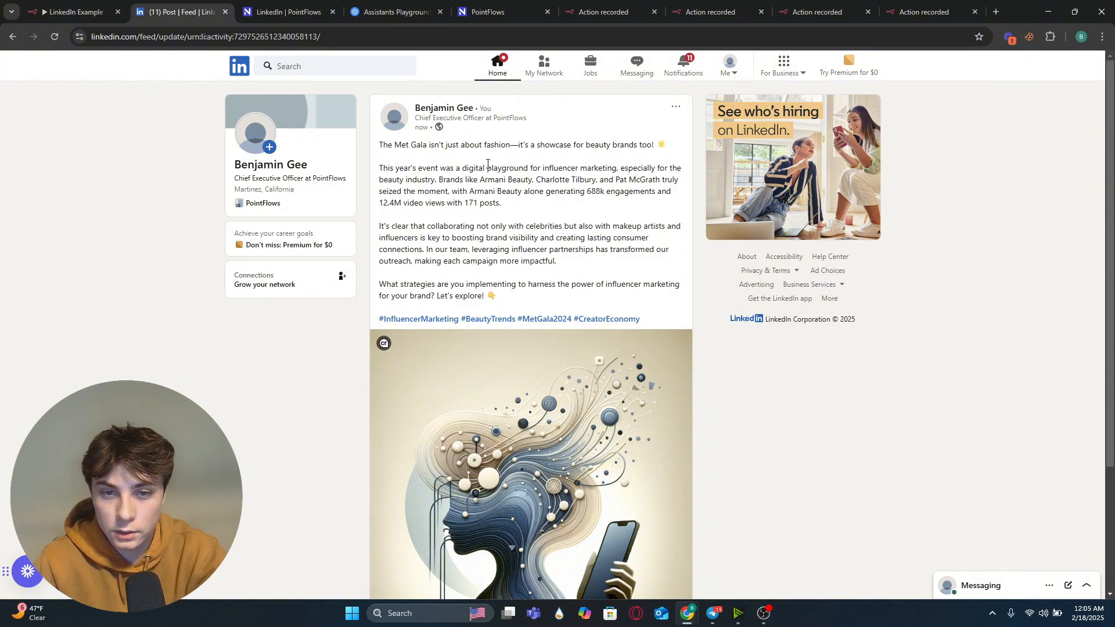
scroll(580, 319, "down", 3)
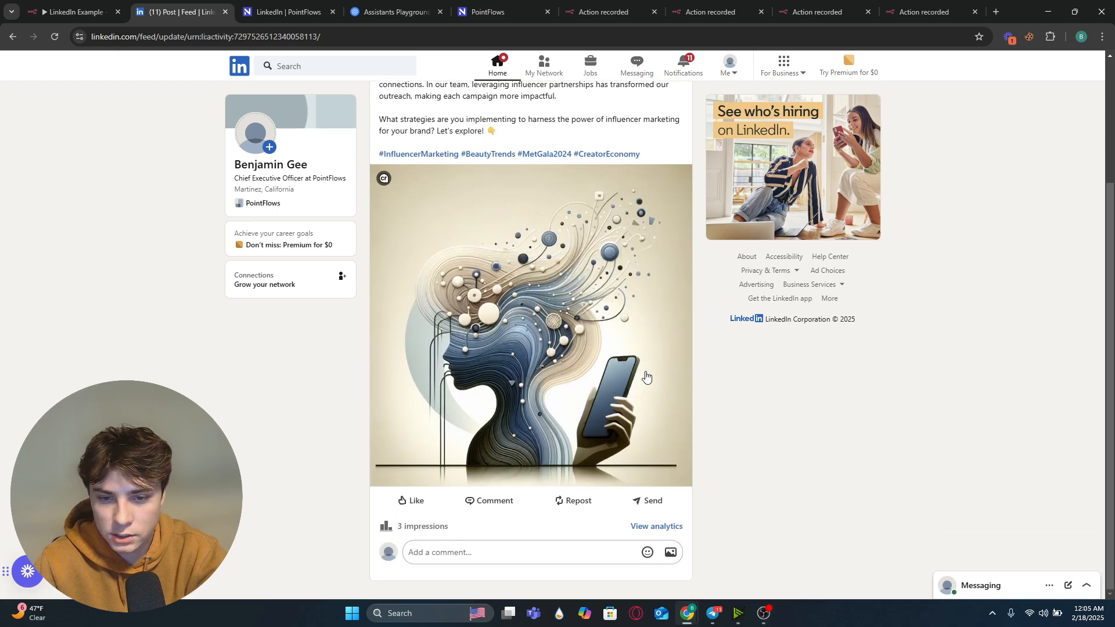
scroll(523, 406, "up", 3)
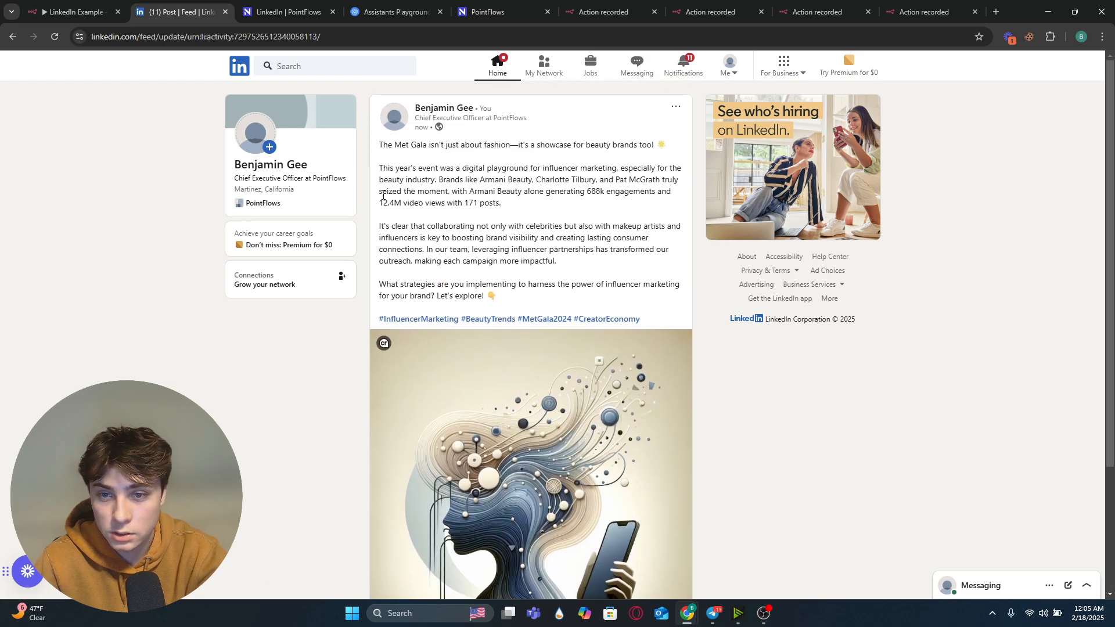
left_click_drag(379, 154, 598, 182)
left_click(596, 187)
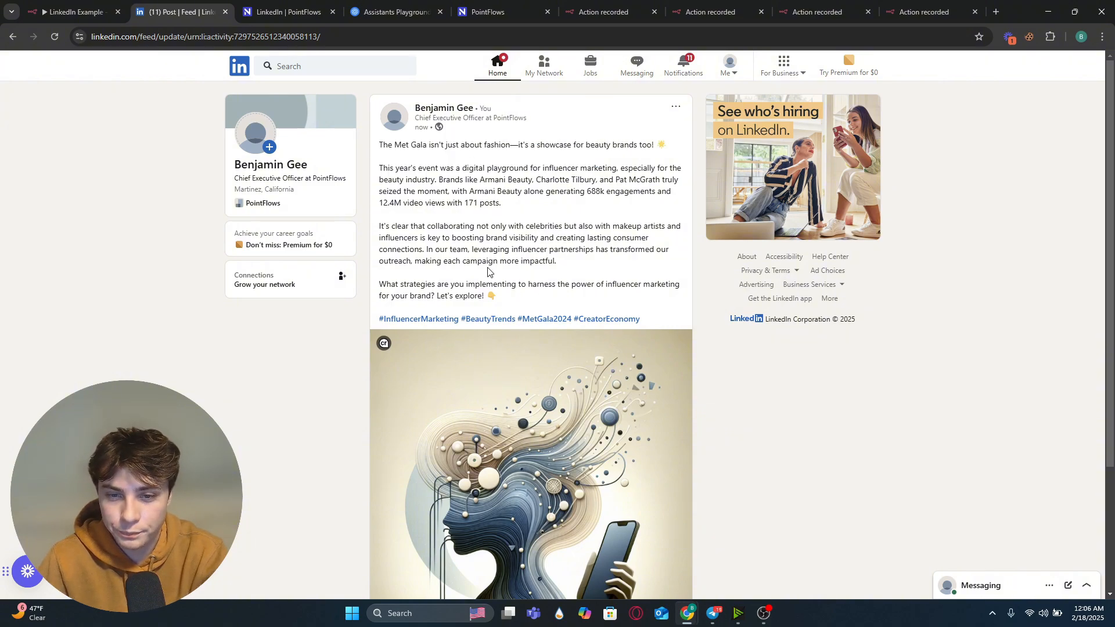
left_click_drag(525, 301, 400, 162)
left_click(353, 279)
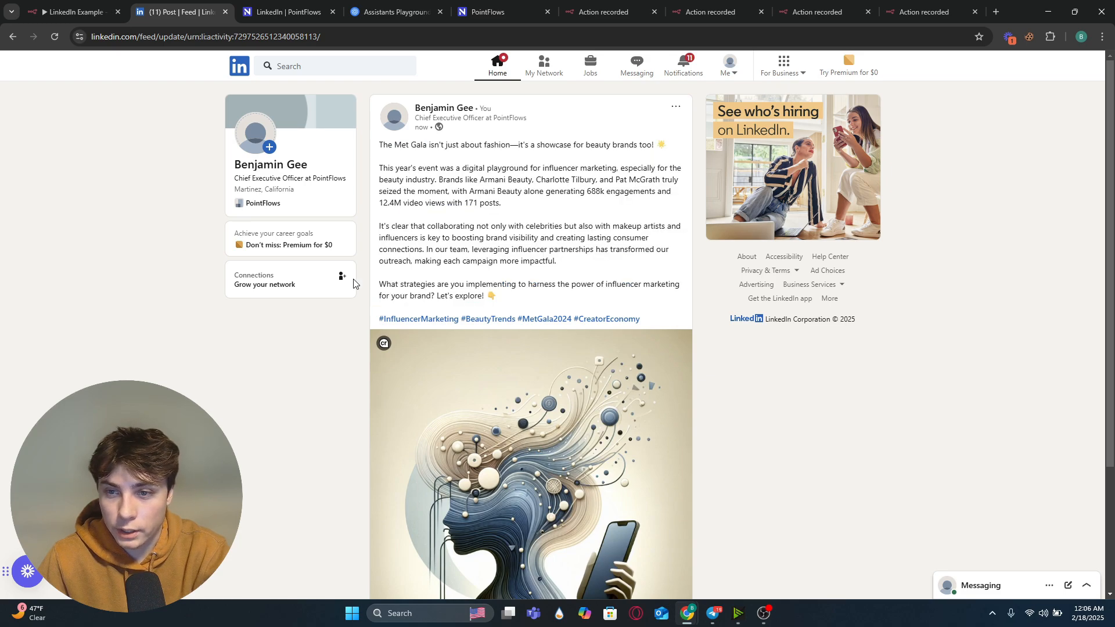
Step: Tidy the workflow by selecting and shifting the upper and lower node groups into alignment
left_click(74, 7)
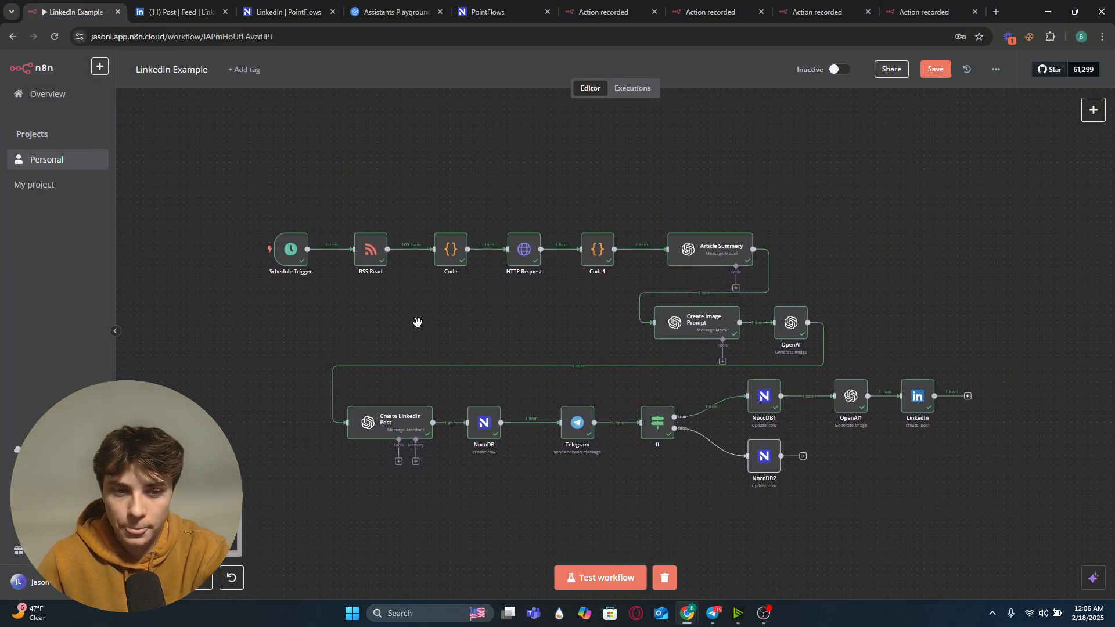
left_click_drag(450, 320, 428, 311)
left_click_drag(290, 355, 938, 487)
left_click_drag(835, 393, 717, 421)
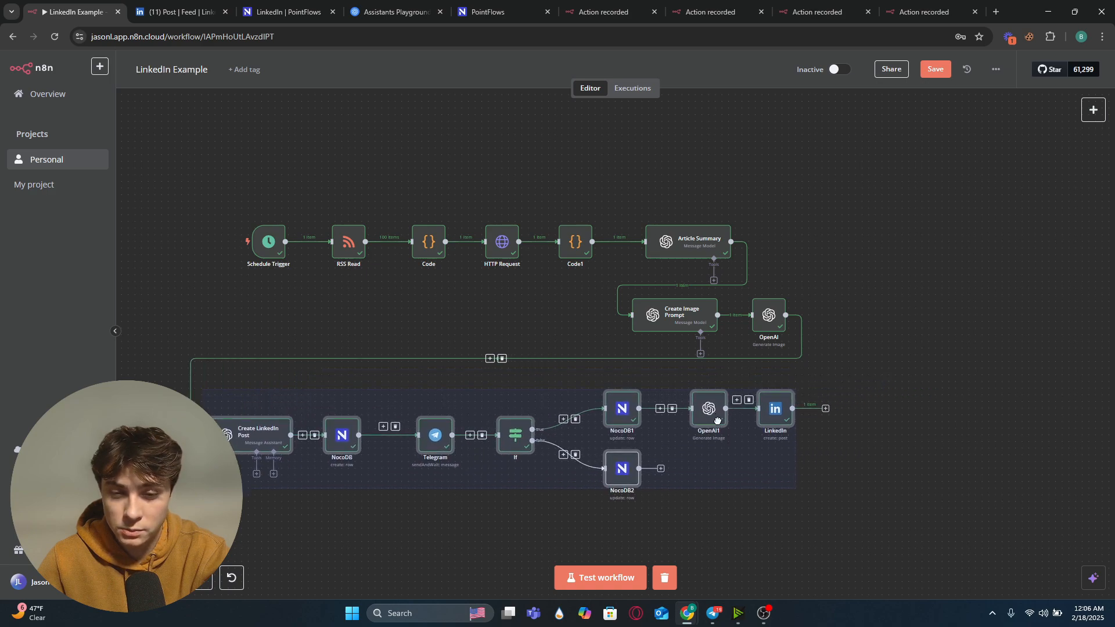
left_click_drag(216, 191, 778, 331)
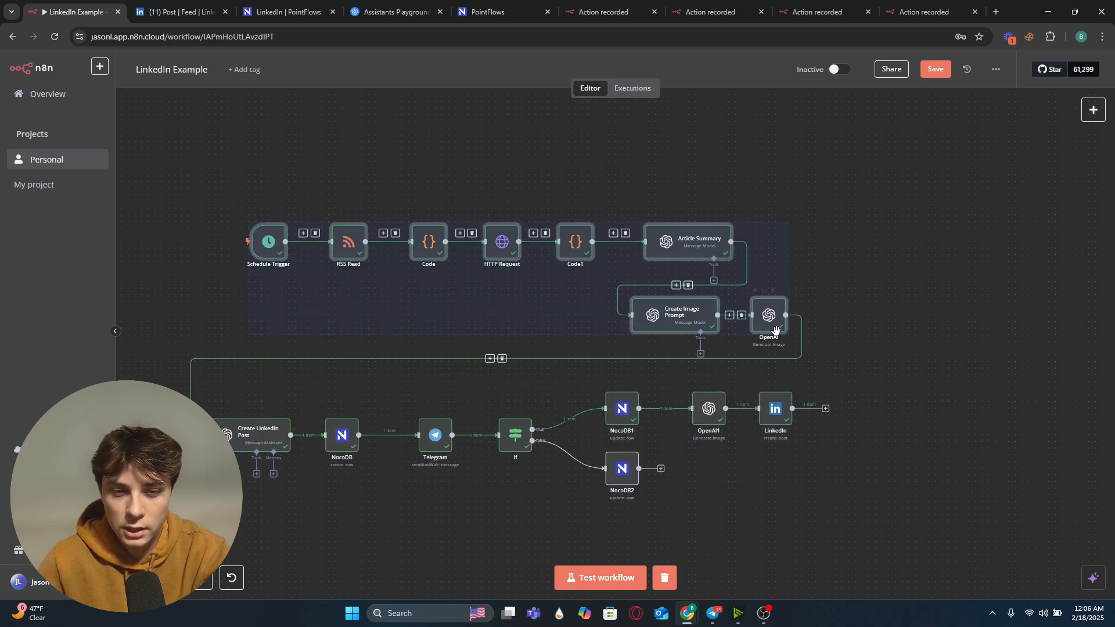
left_click_drag(706, 321, 659, 313)
left_click_drag(779, 493, 829, 494)
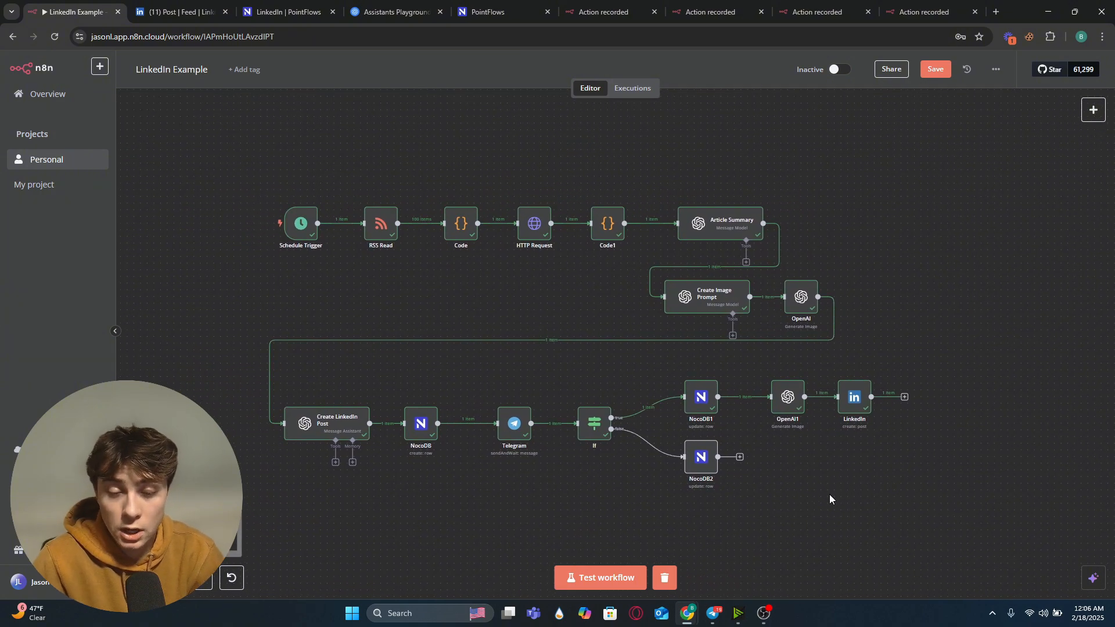